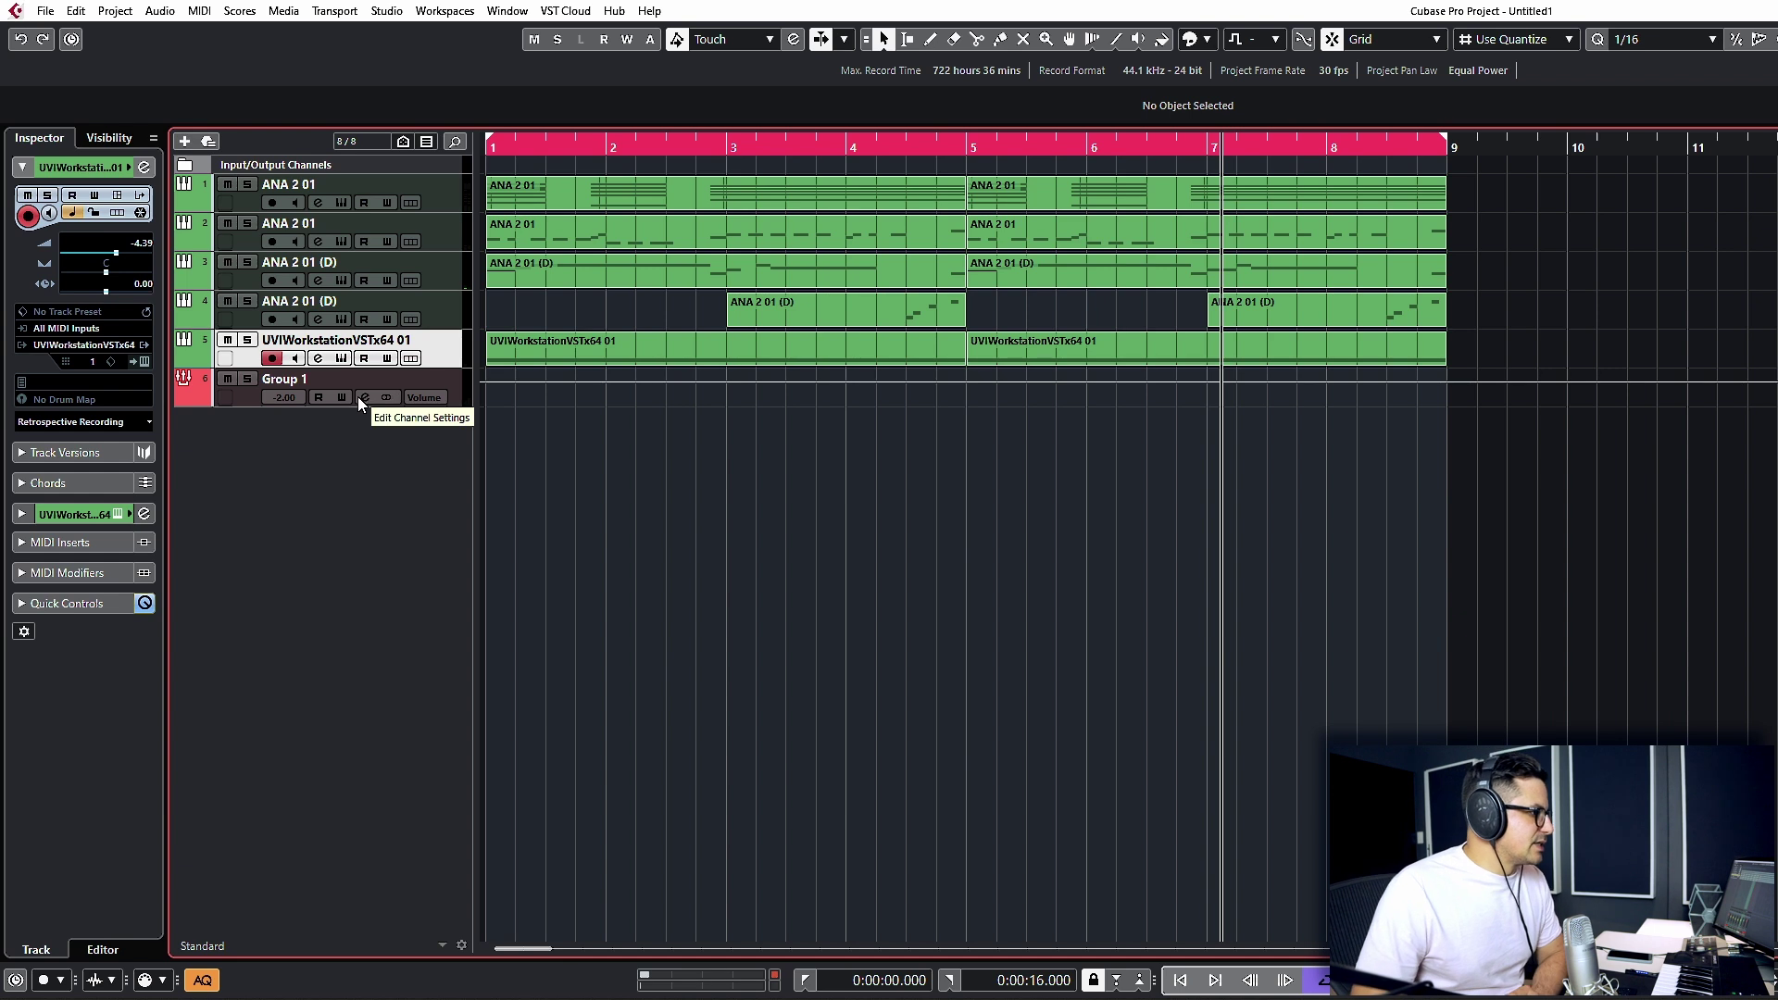
Step: Open the Group 1 channel settings, activate the iZotope Trash 2 insert and reposition its plug-in window
click(362, 397)
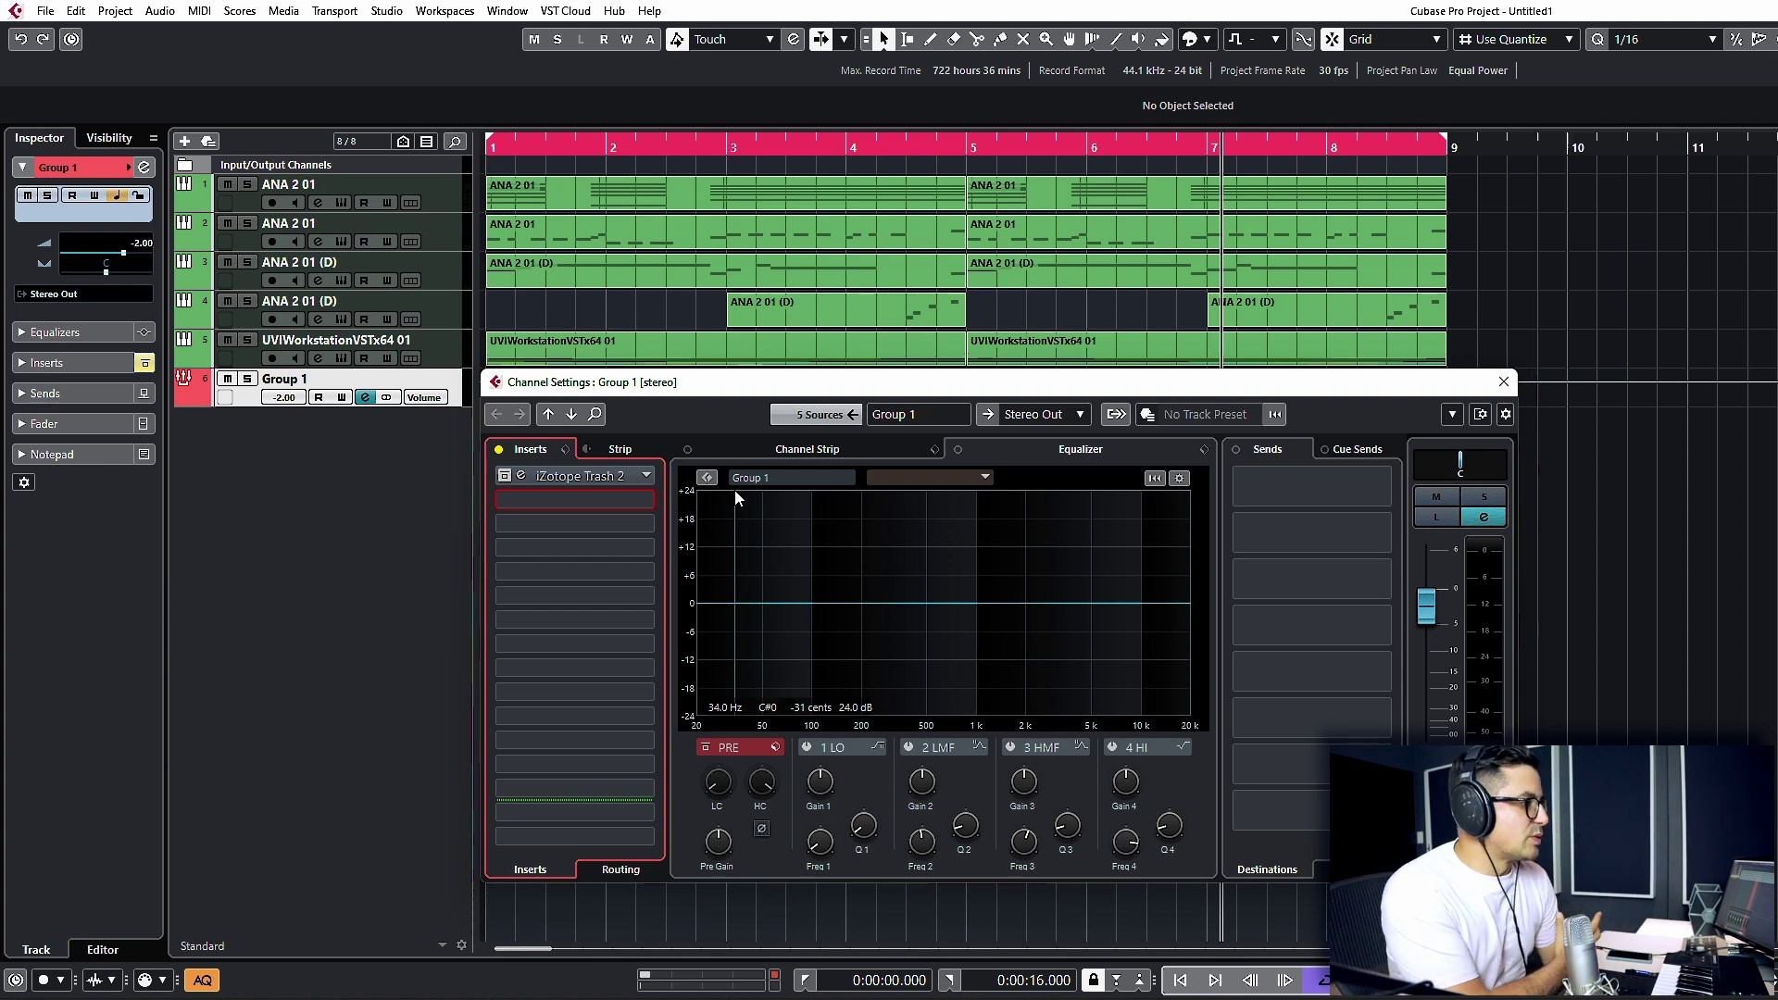
click(506, 477)
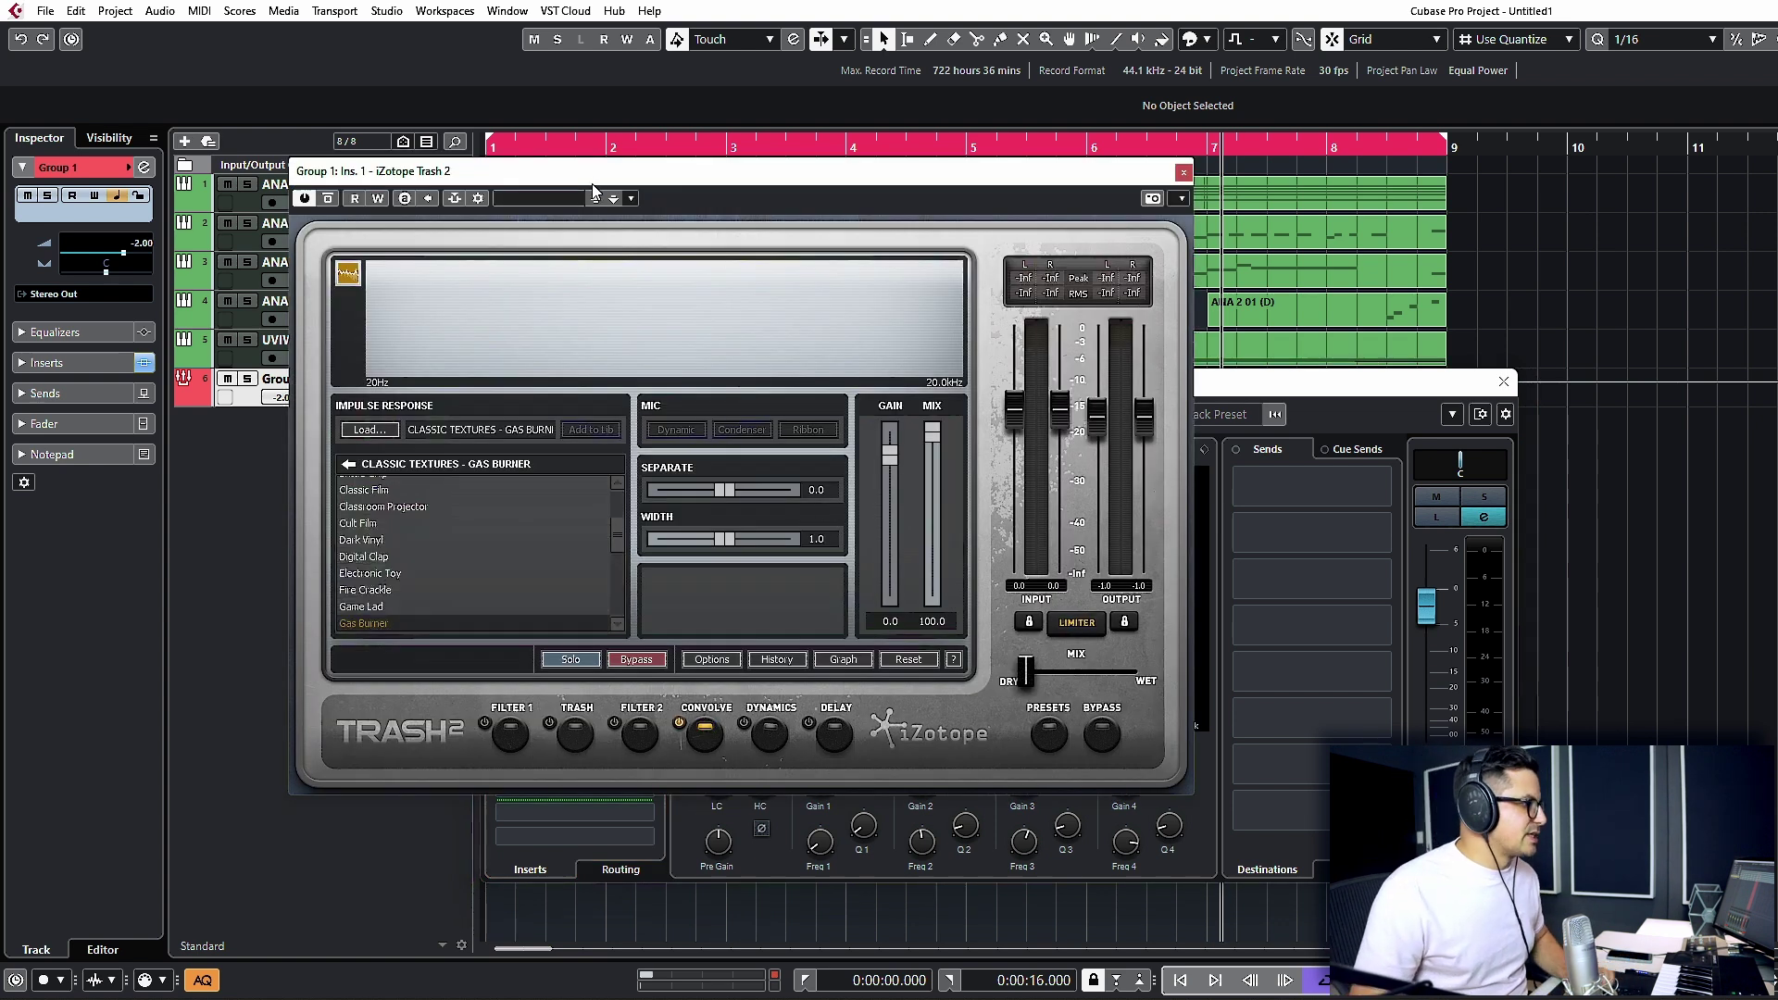
drag(592, 184, 777, 186)
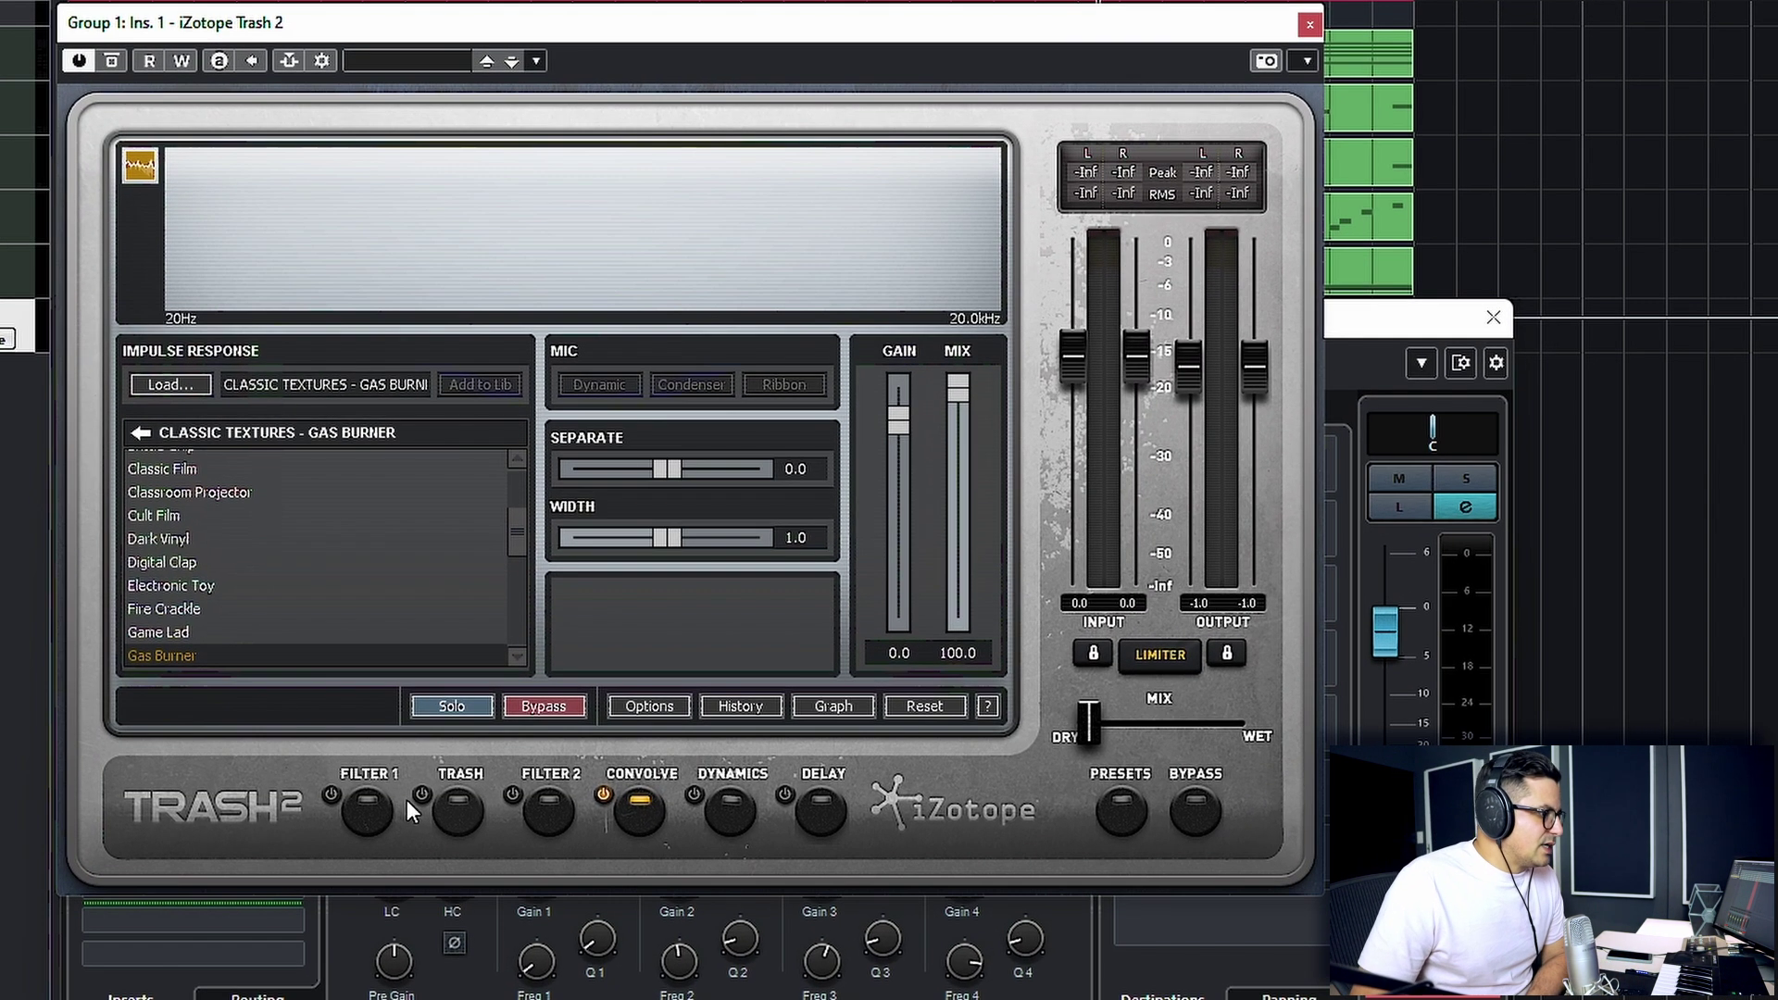
Step: Review Trash 2's Filter 1, Trash and Convolve modules, toggling bypass and leaving Convolve active
click(371, 802)
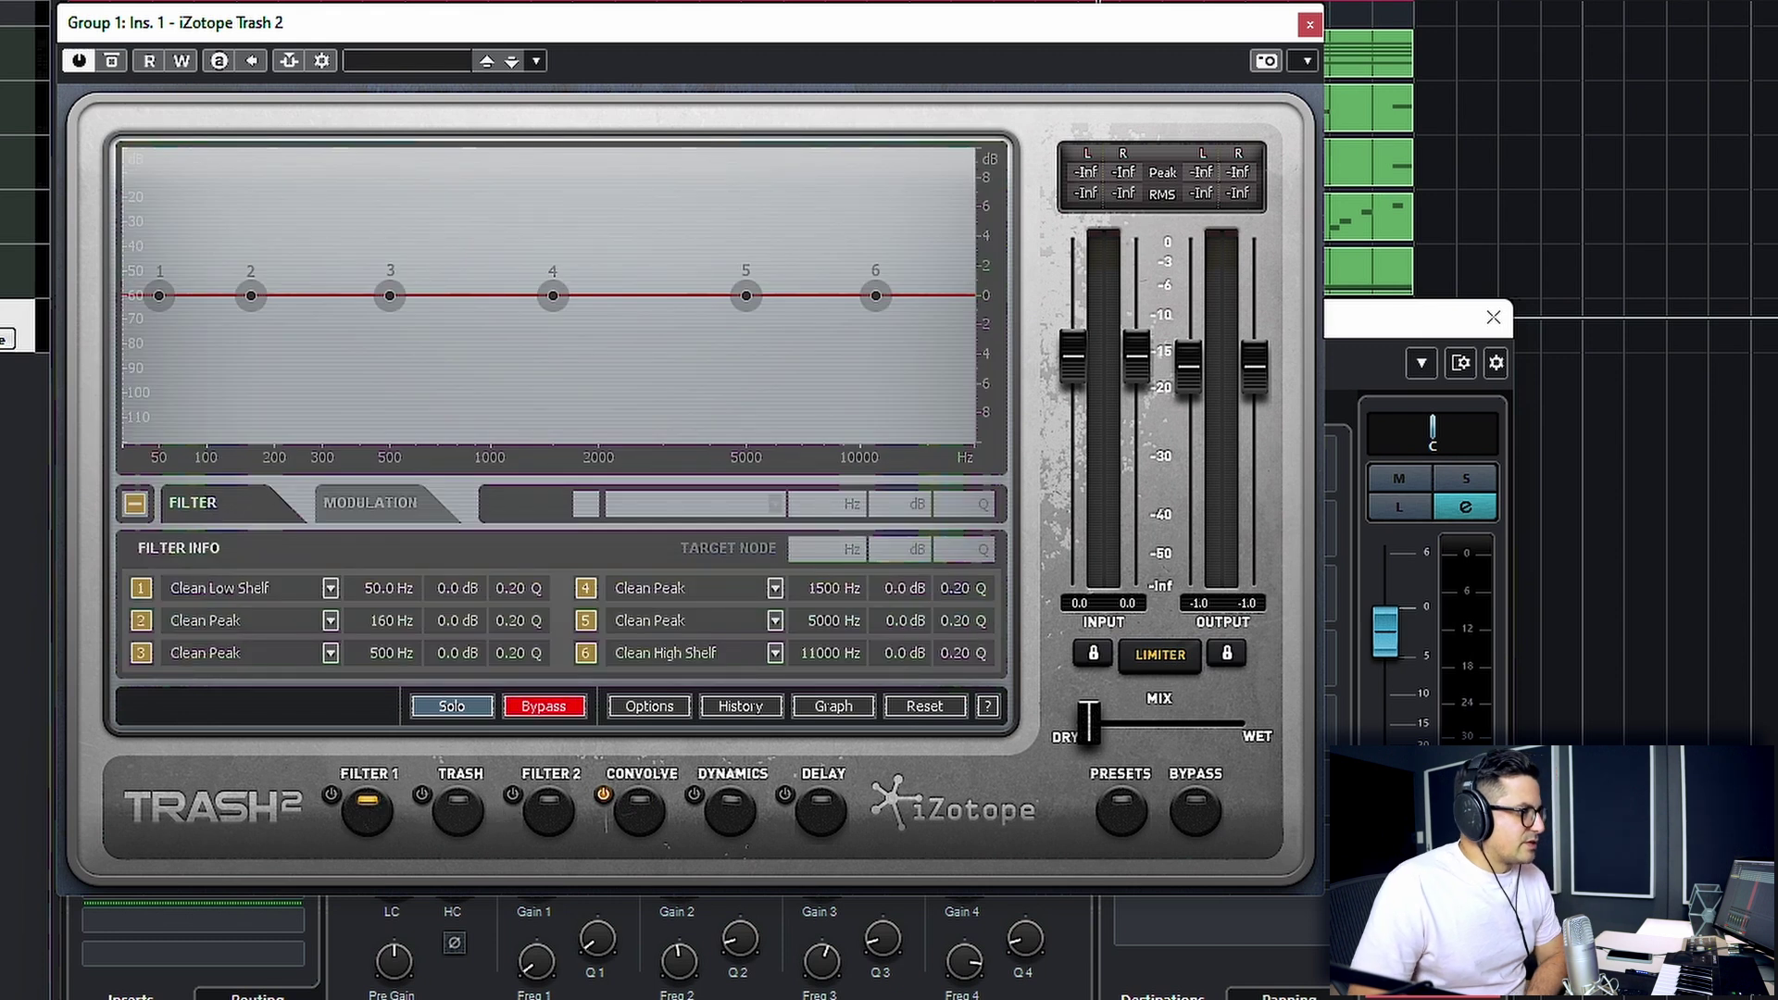
click(453, 810)
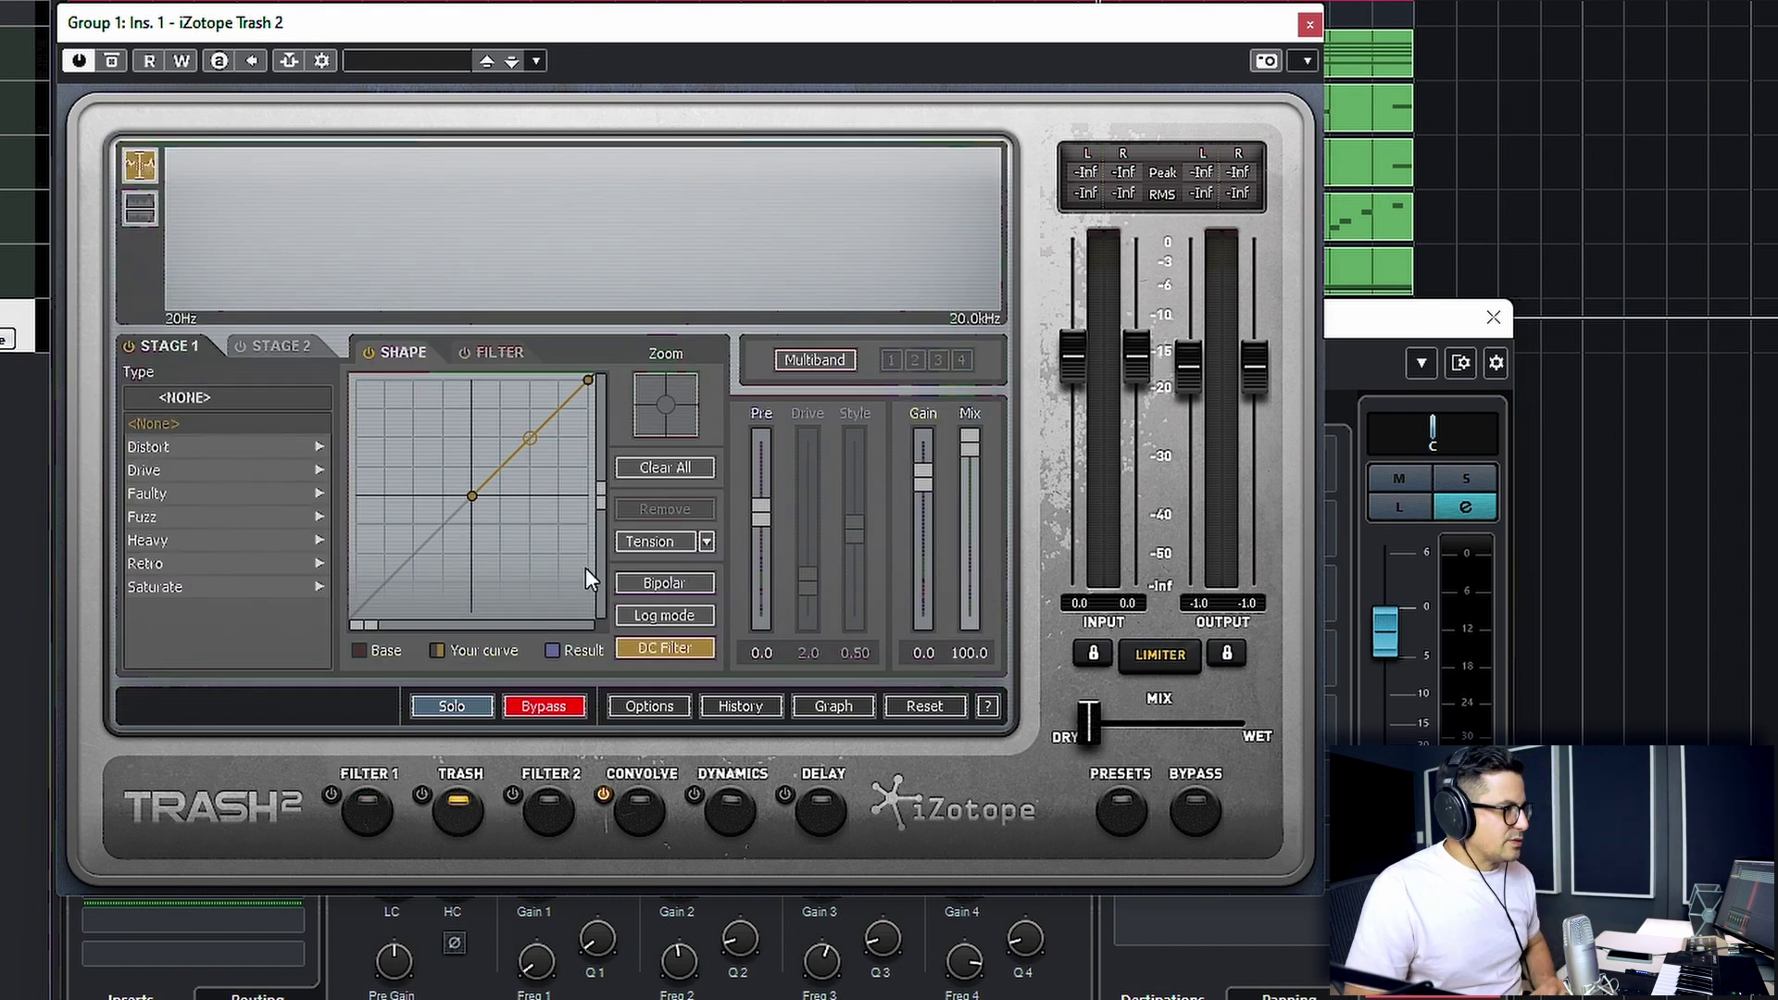
click(546, 705)
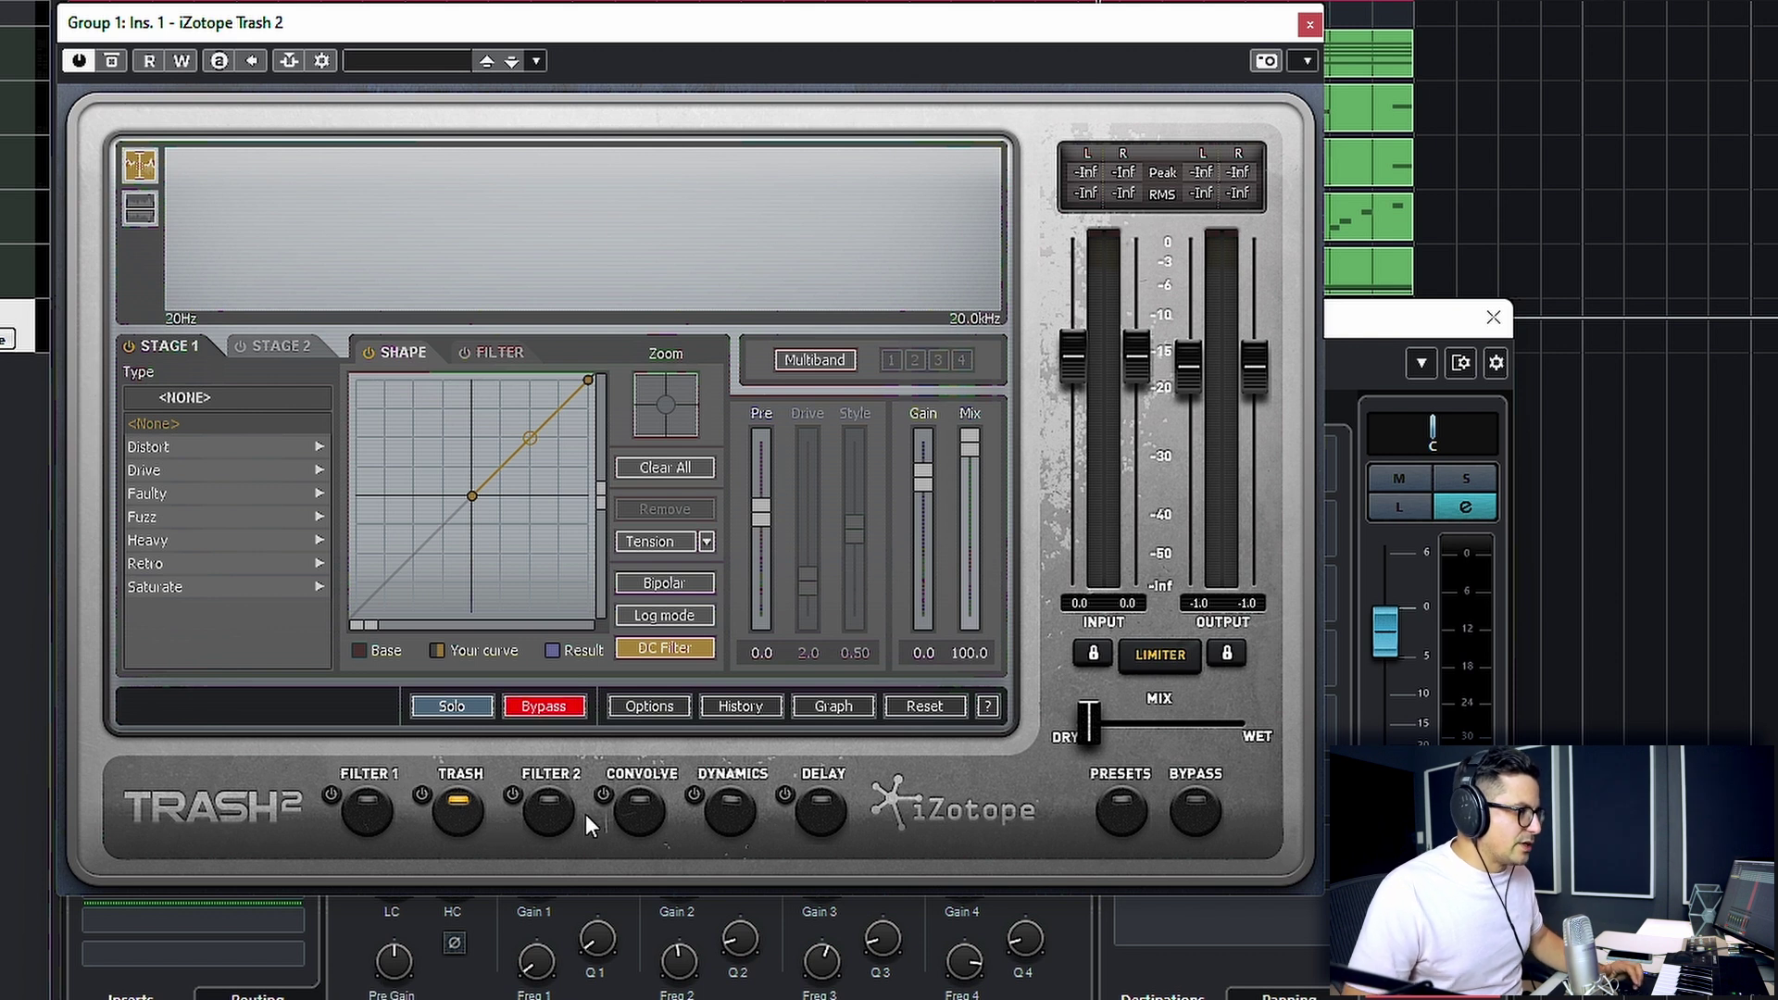
click(637, 814)
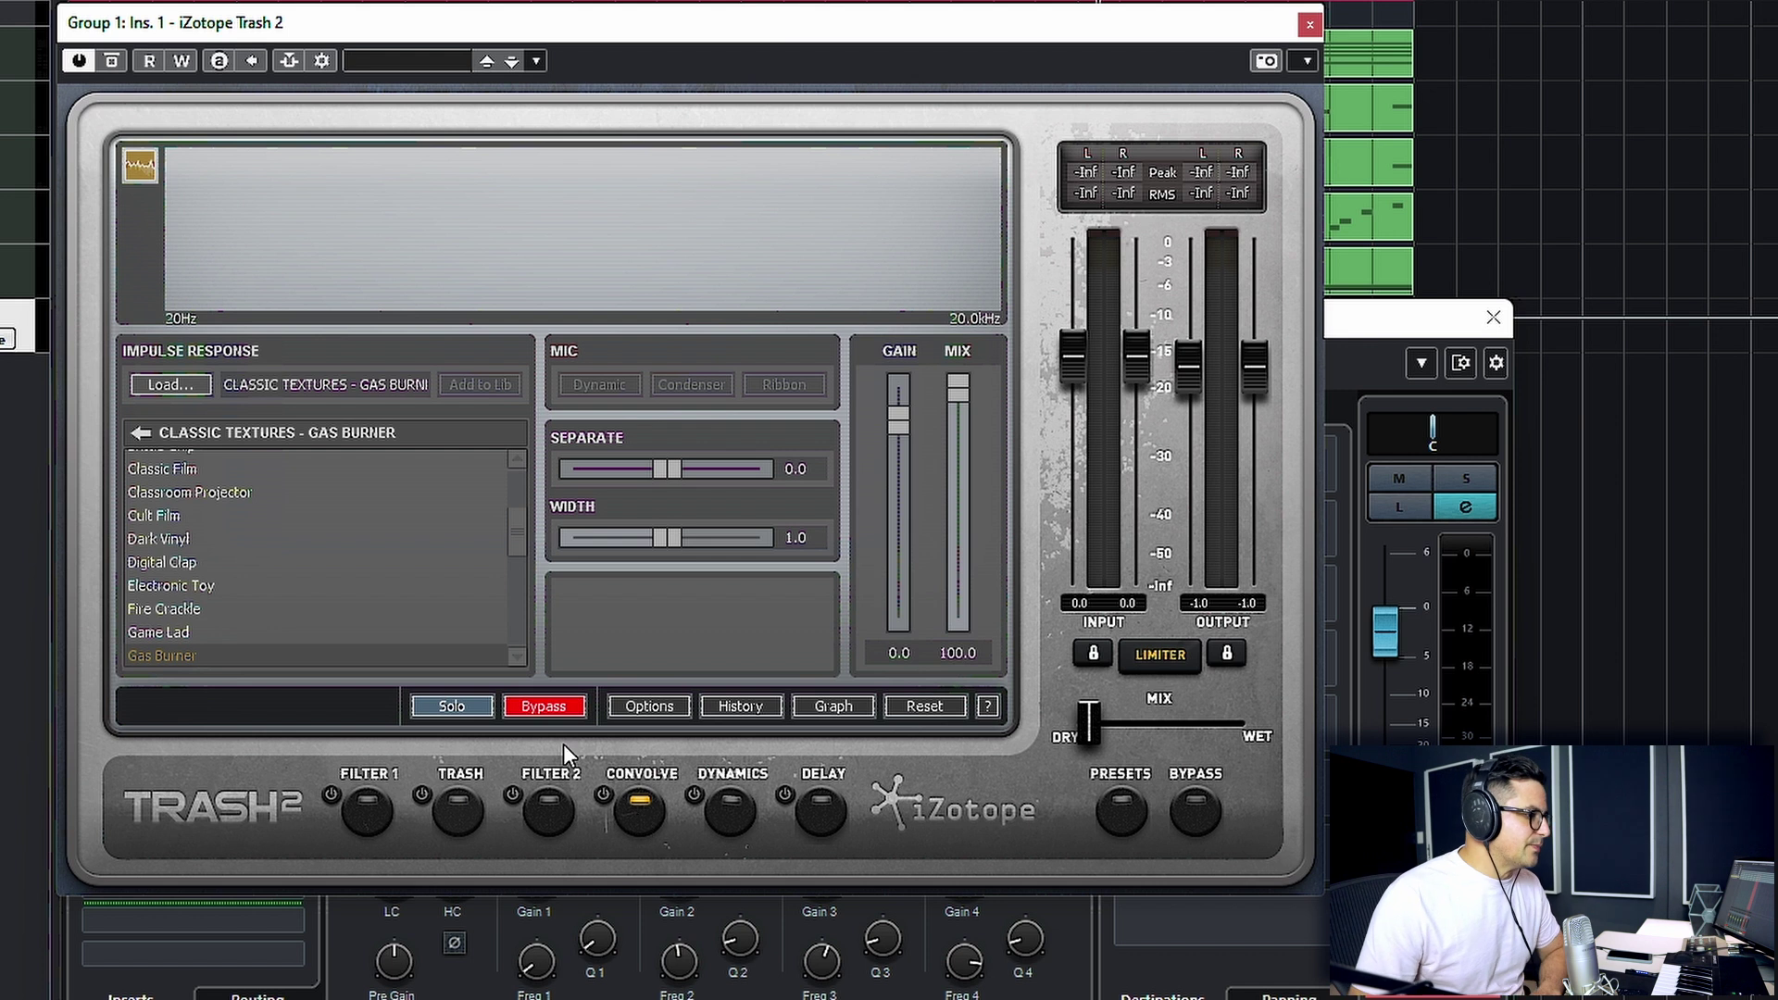
click(543, 706)
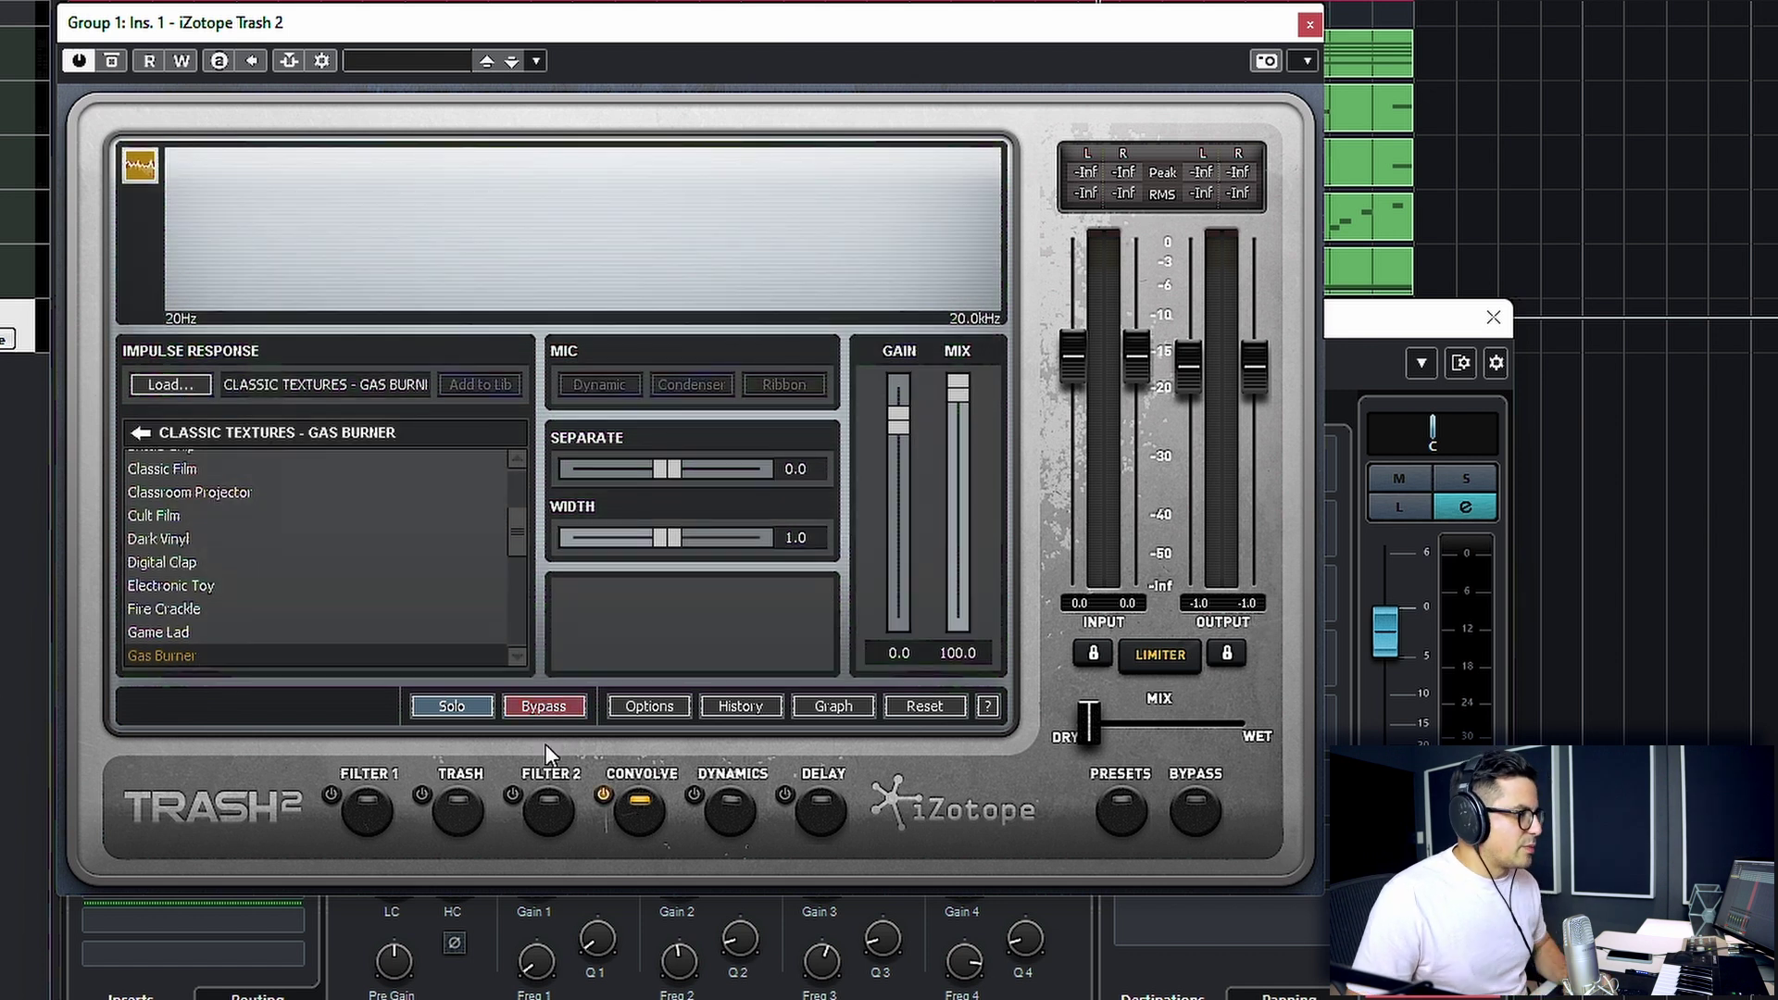
Step: Audition the Amps impulse responses Allston 2x12, Allston Classic, Boxboro Jazz and Brighton 4x10 in the Convolve module
scroll(296, 546, up, 5)
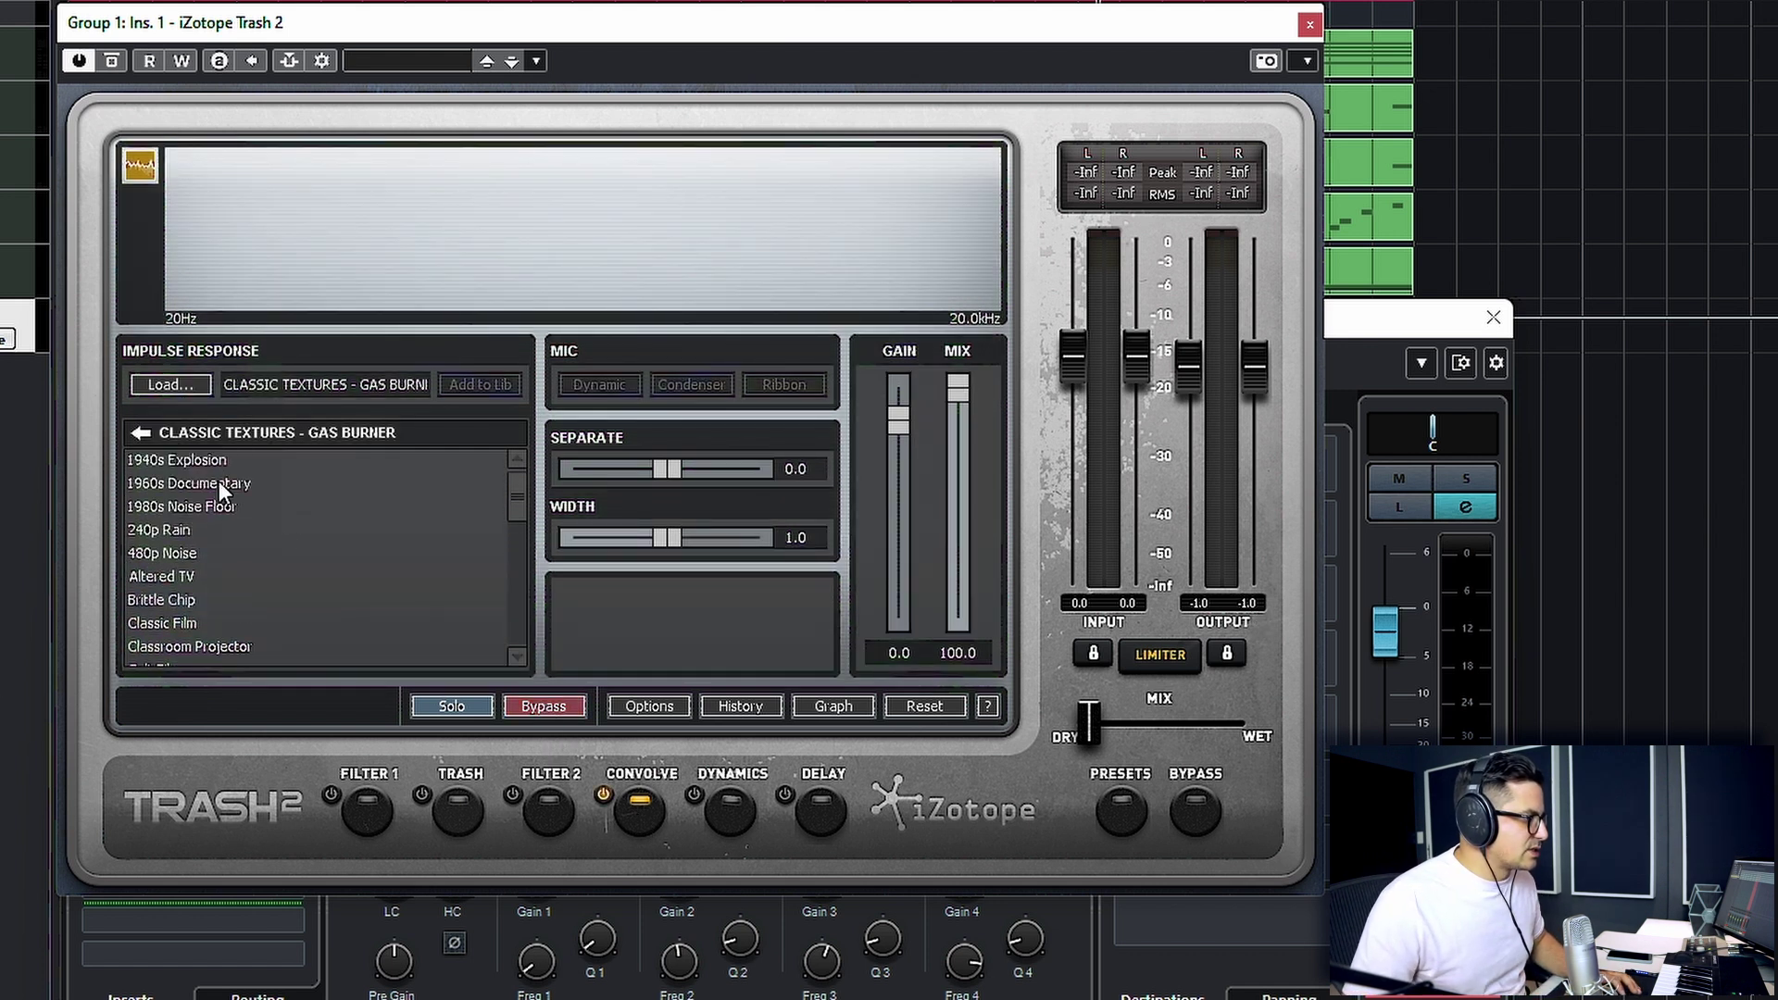
click(137, 432)
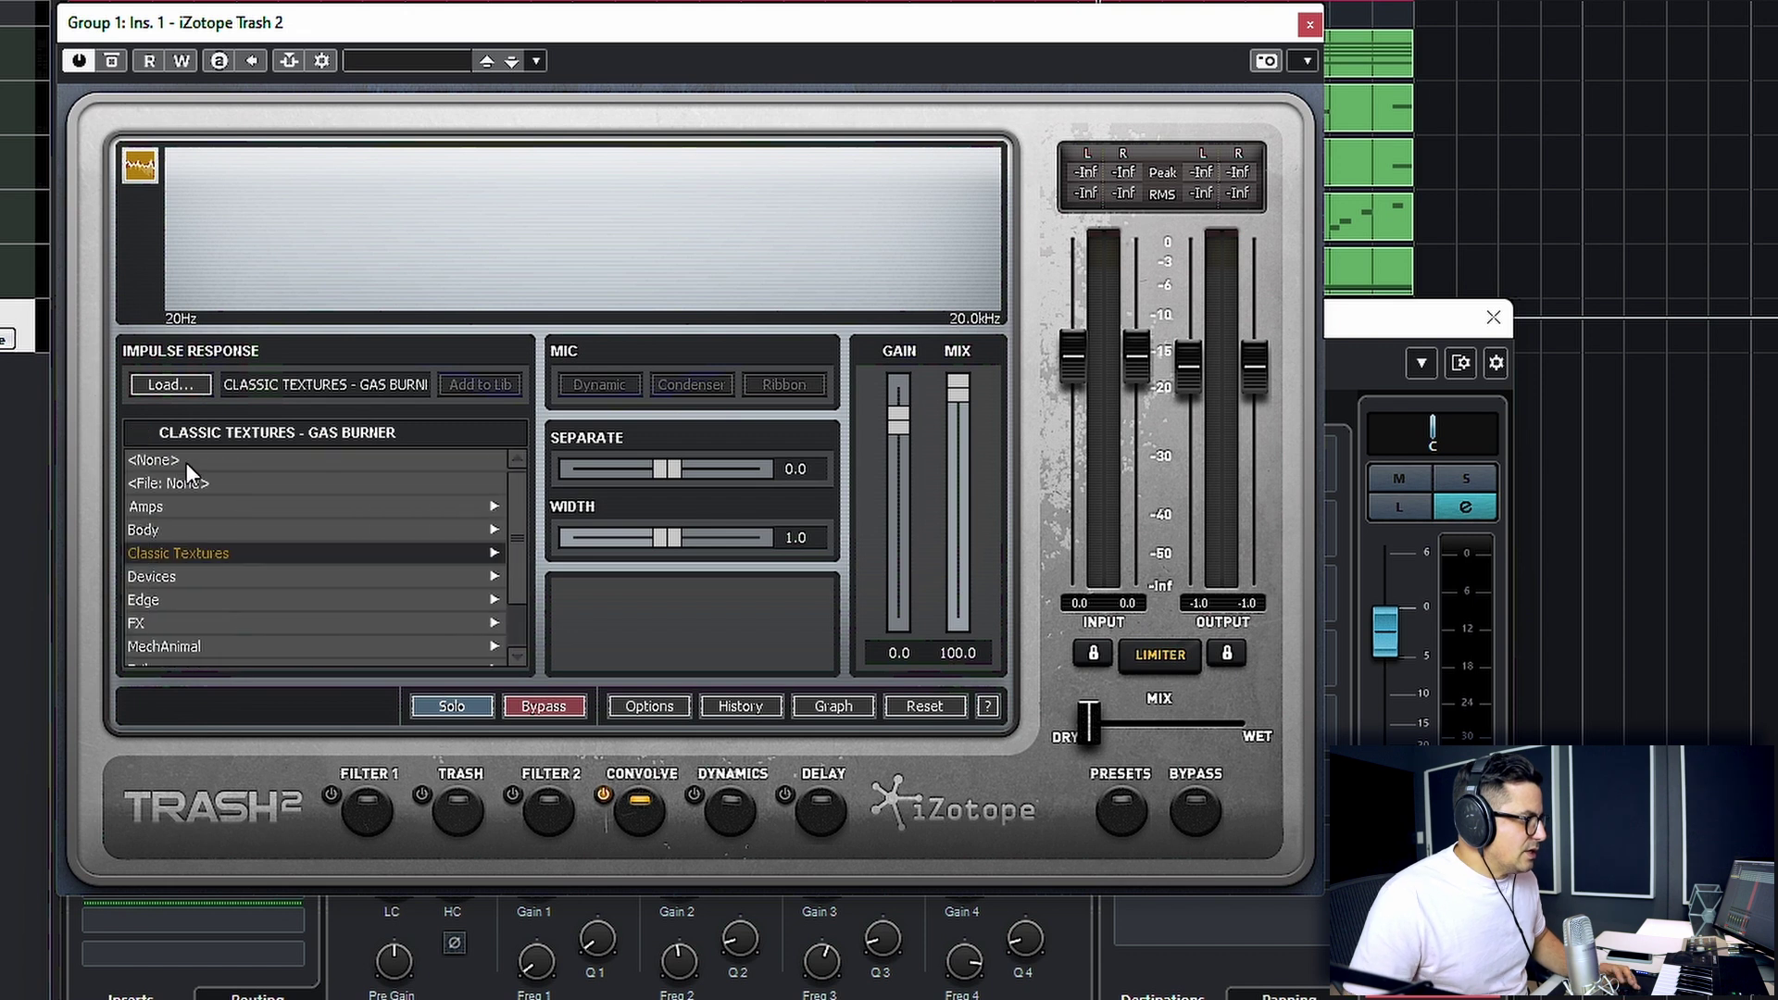
click(169, 508)
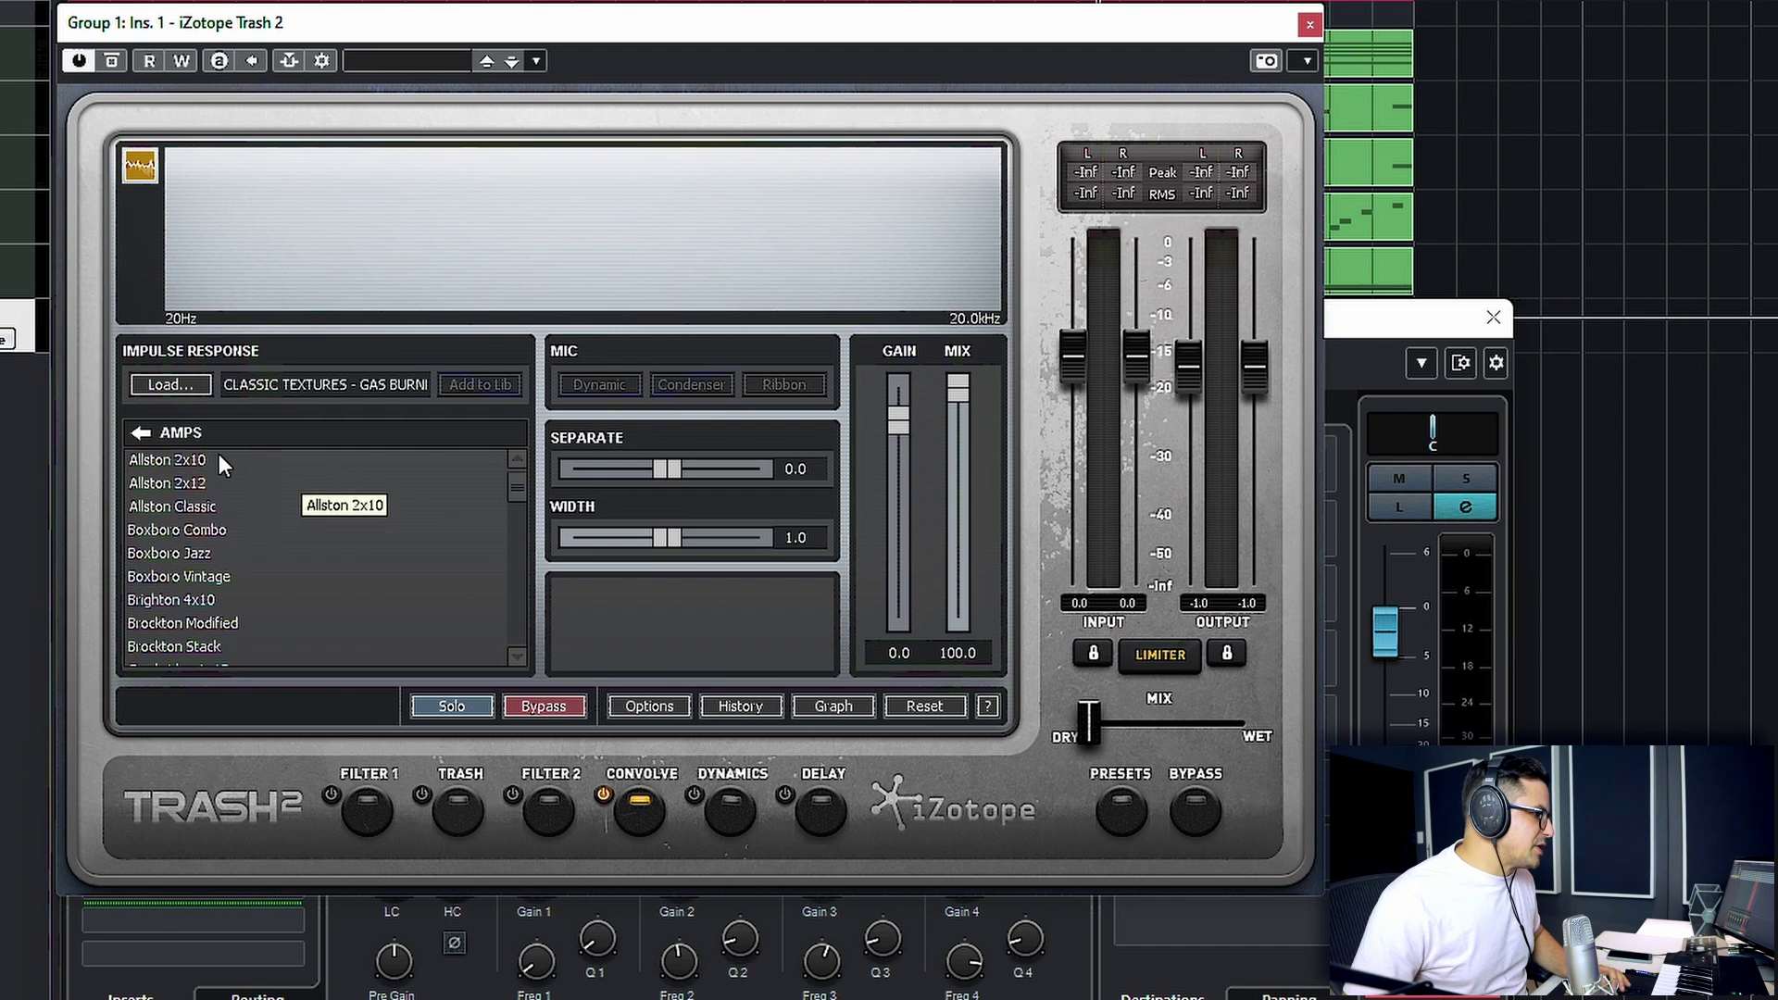
click(218, 479)
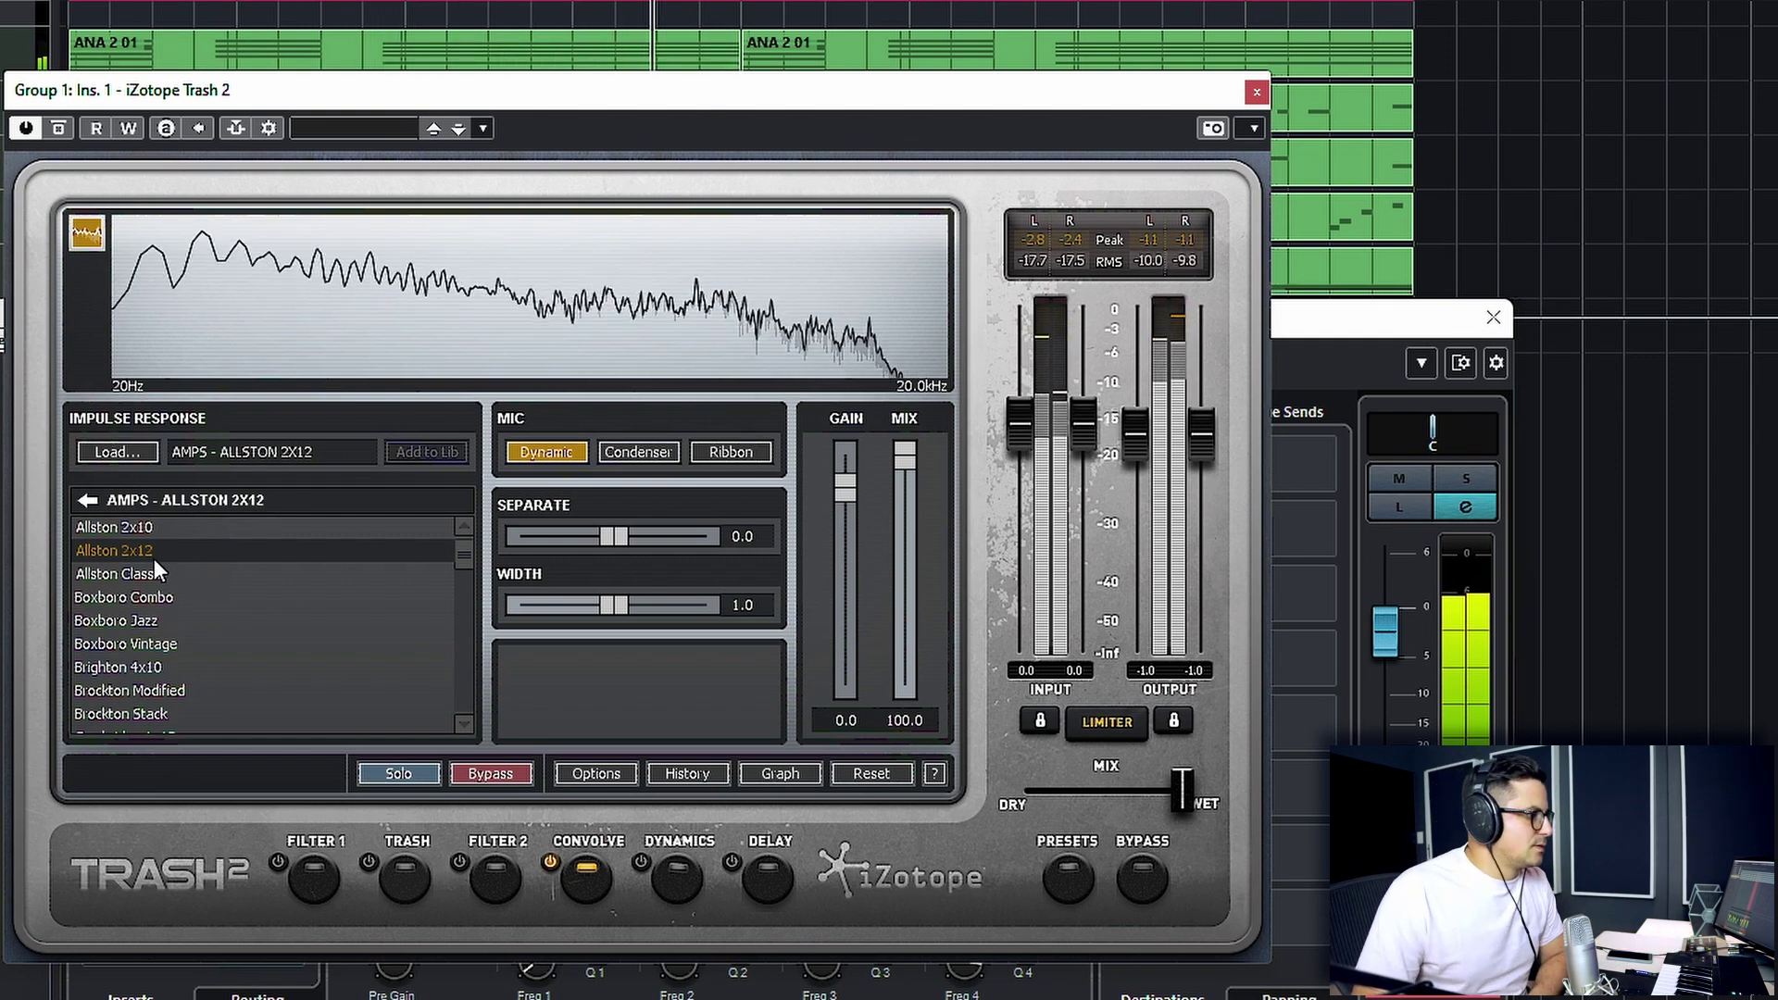
click(132, 576)
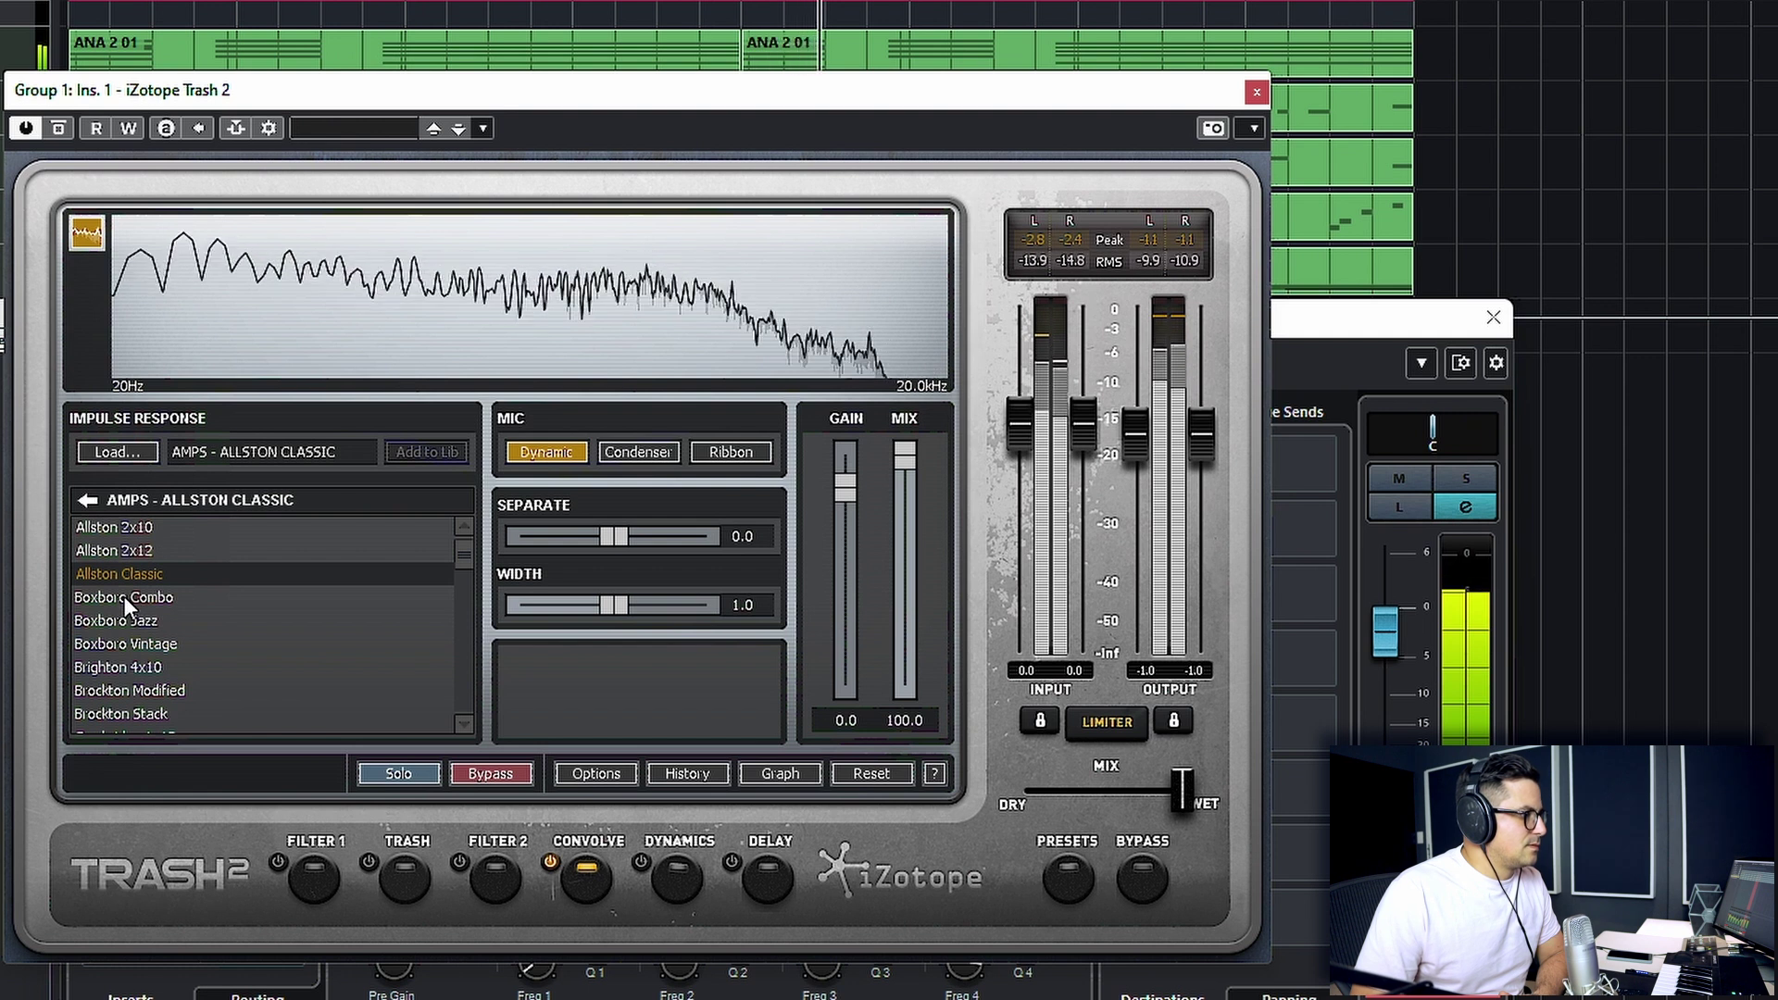
click(132, 622)
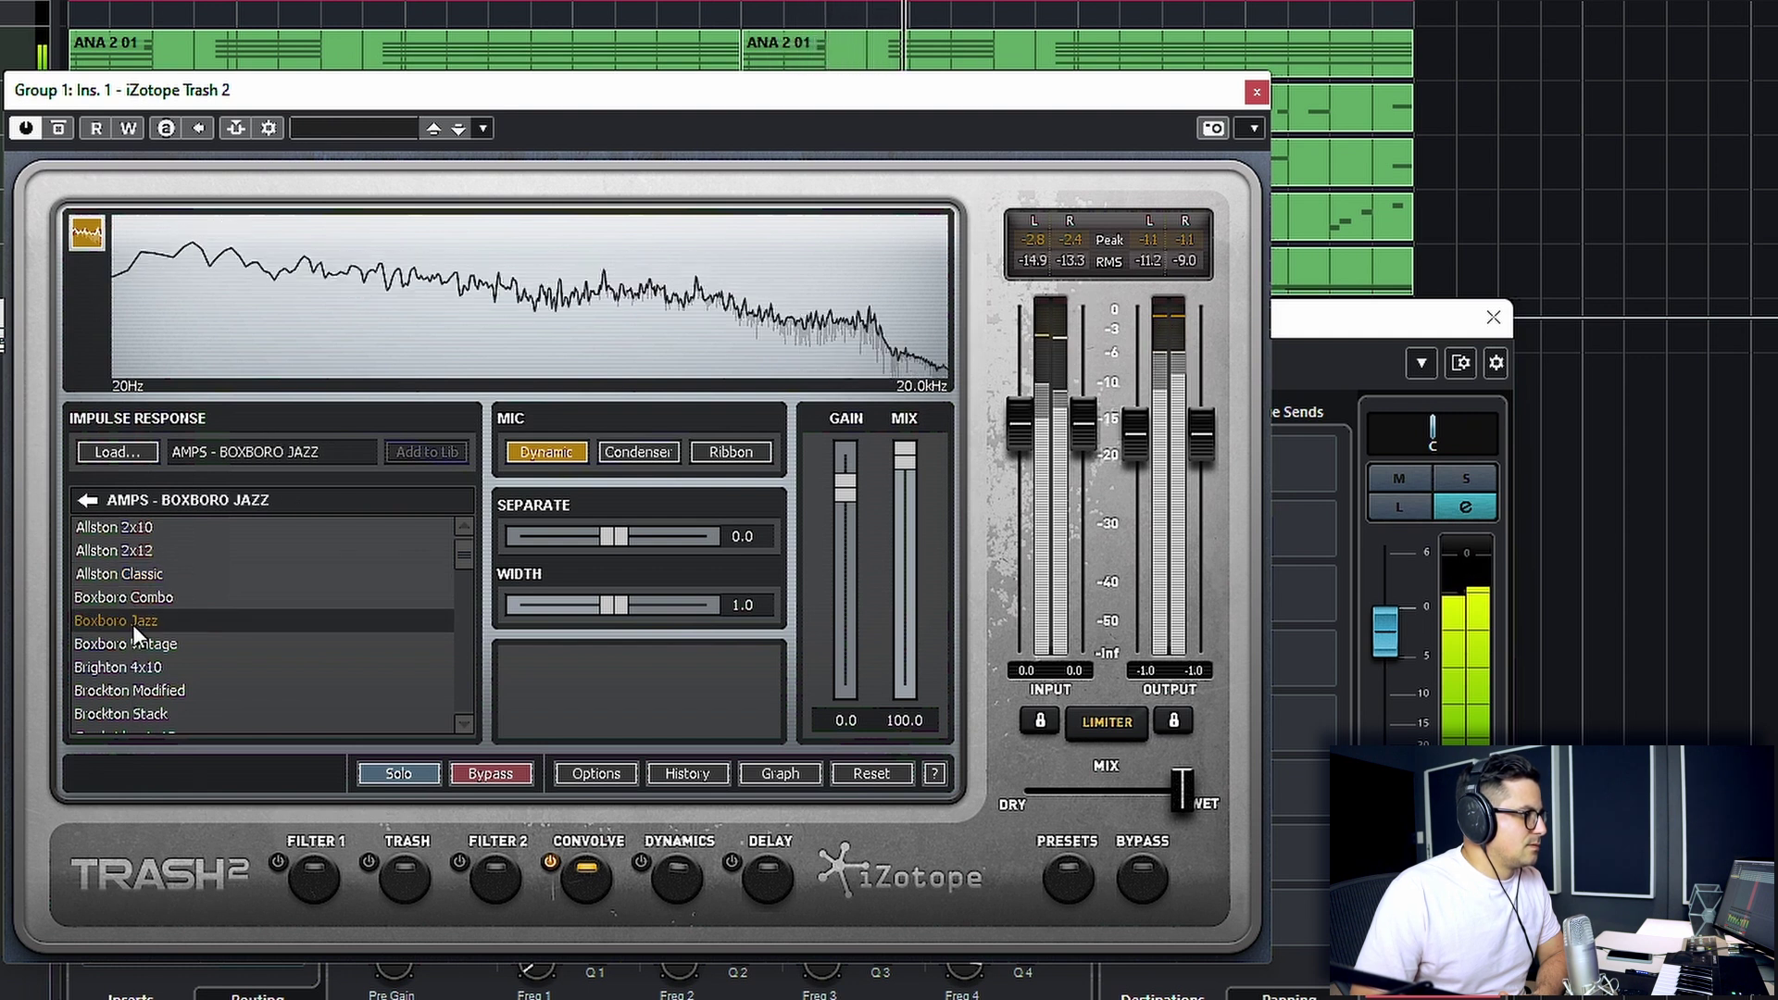
click(113, 668)
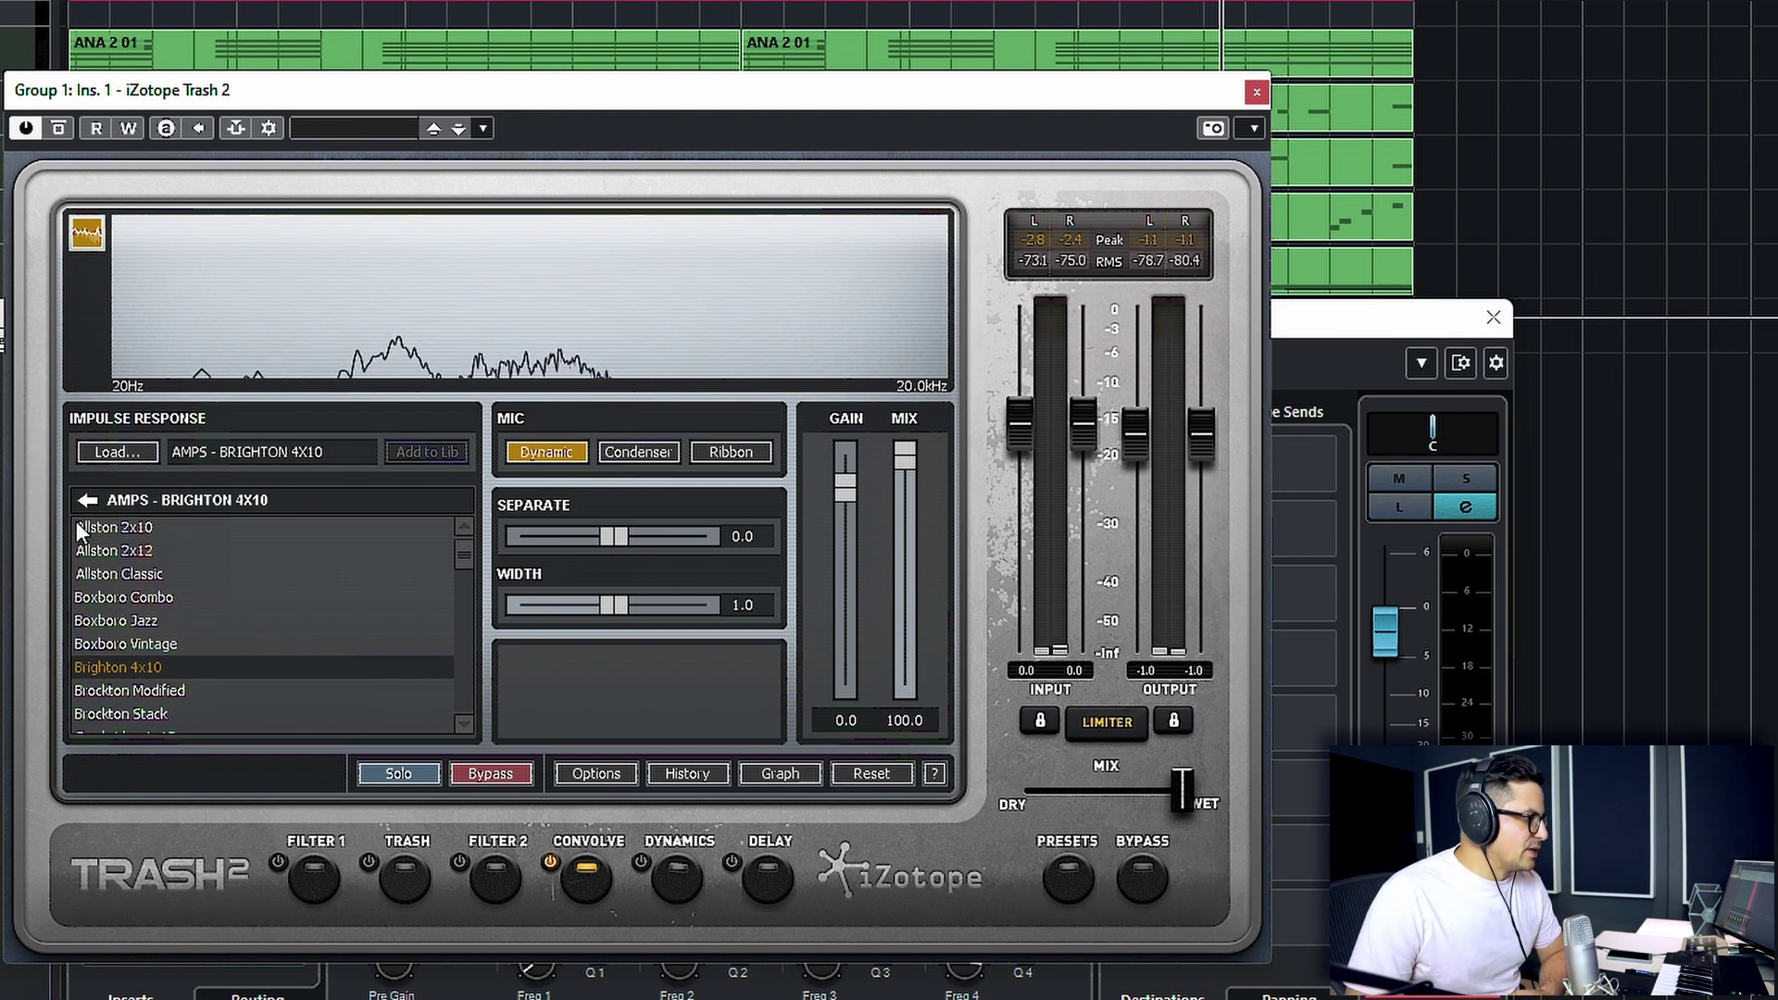
Step: Play the project while auditioning the Classic Textures impulse responses 240p Rain, 480p Noise, Altered TV, Brittle Chip and Classic Film
click(72, 499)
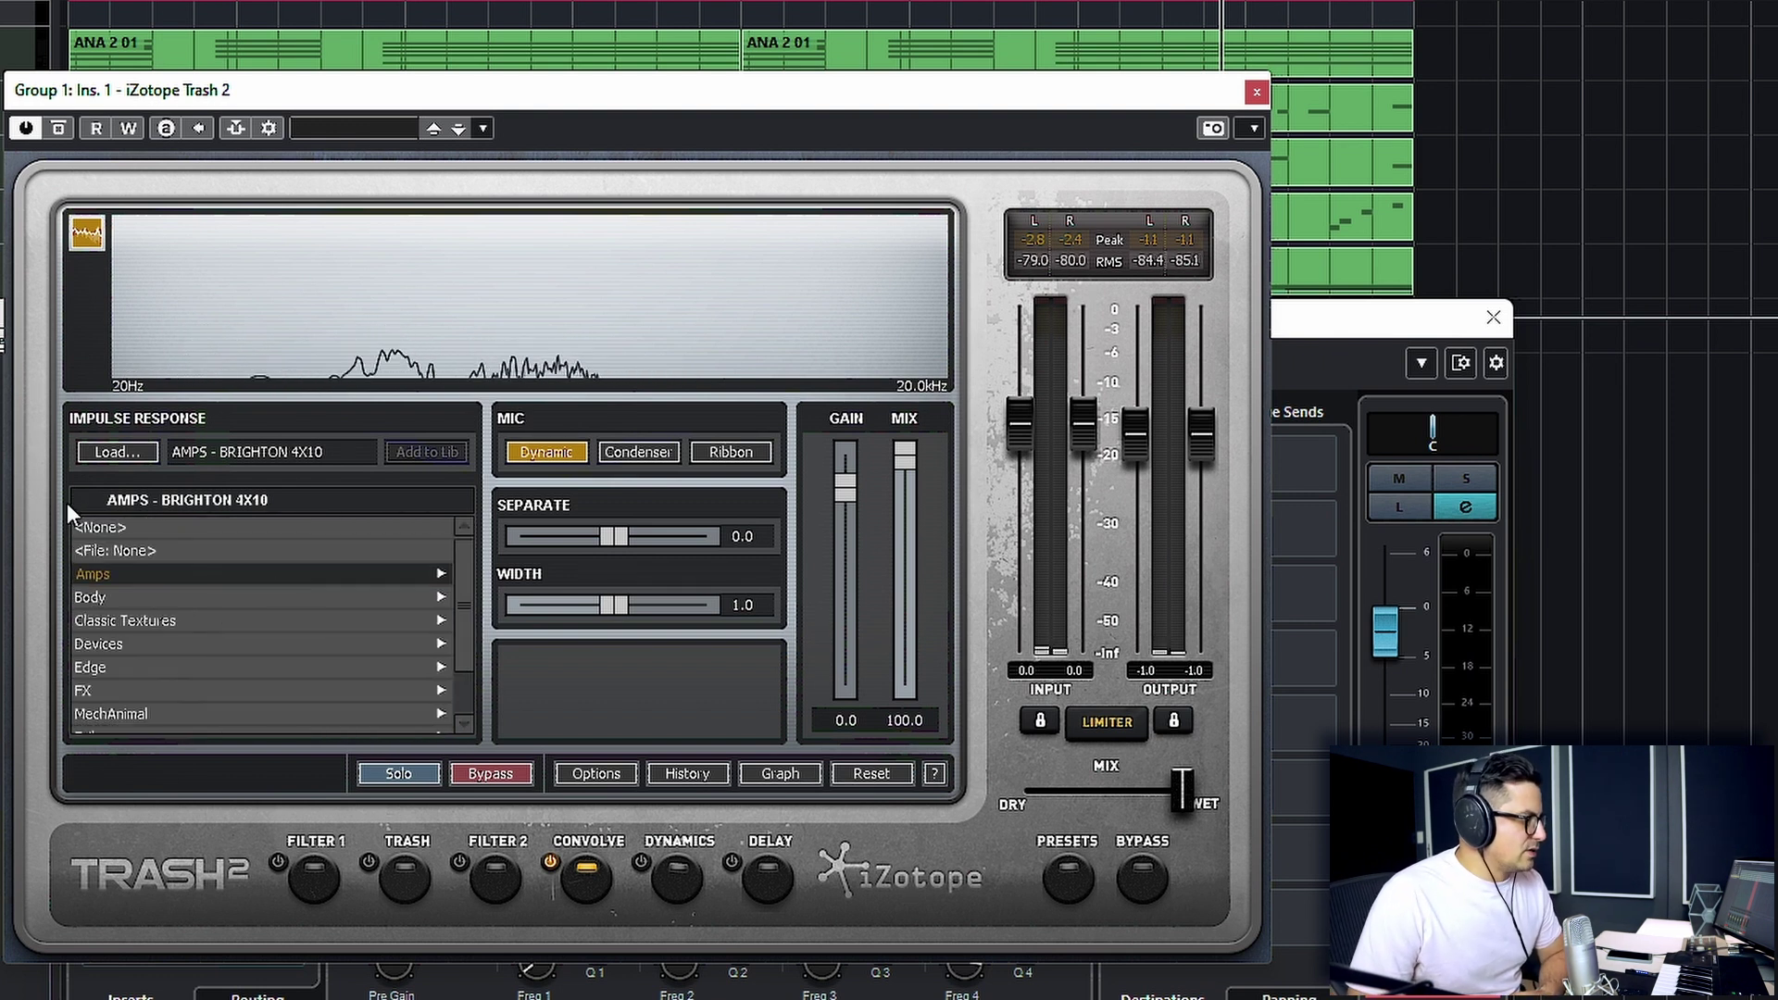
click(111, 621)
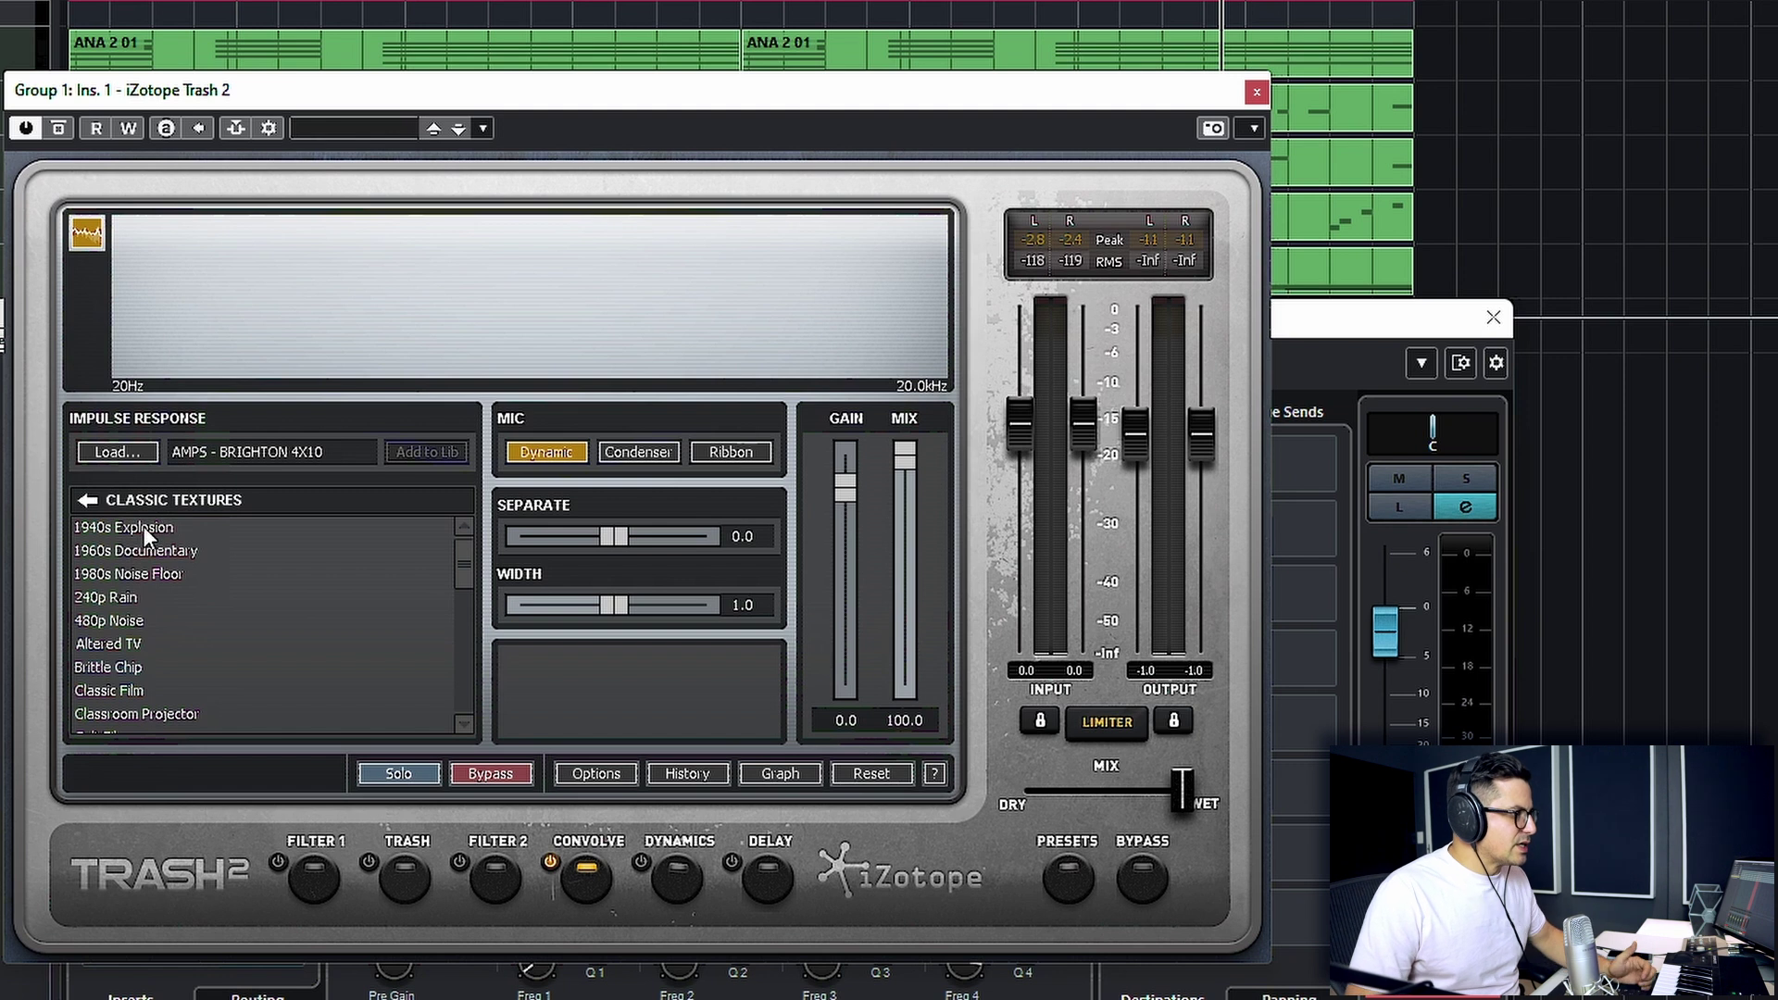
click(113, 598)
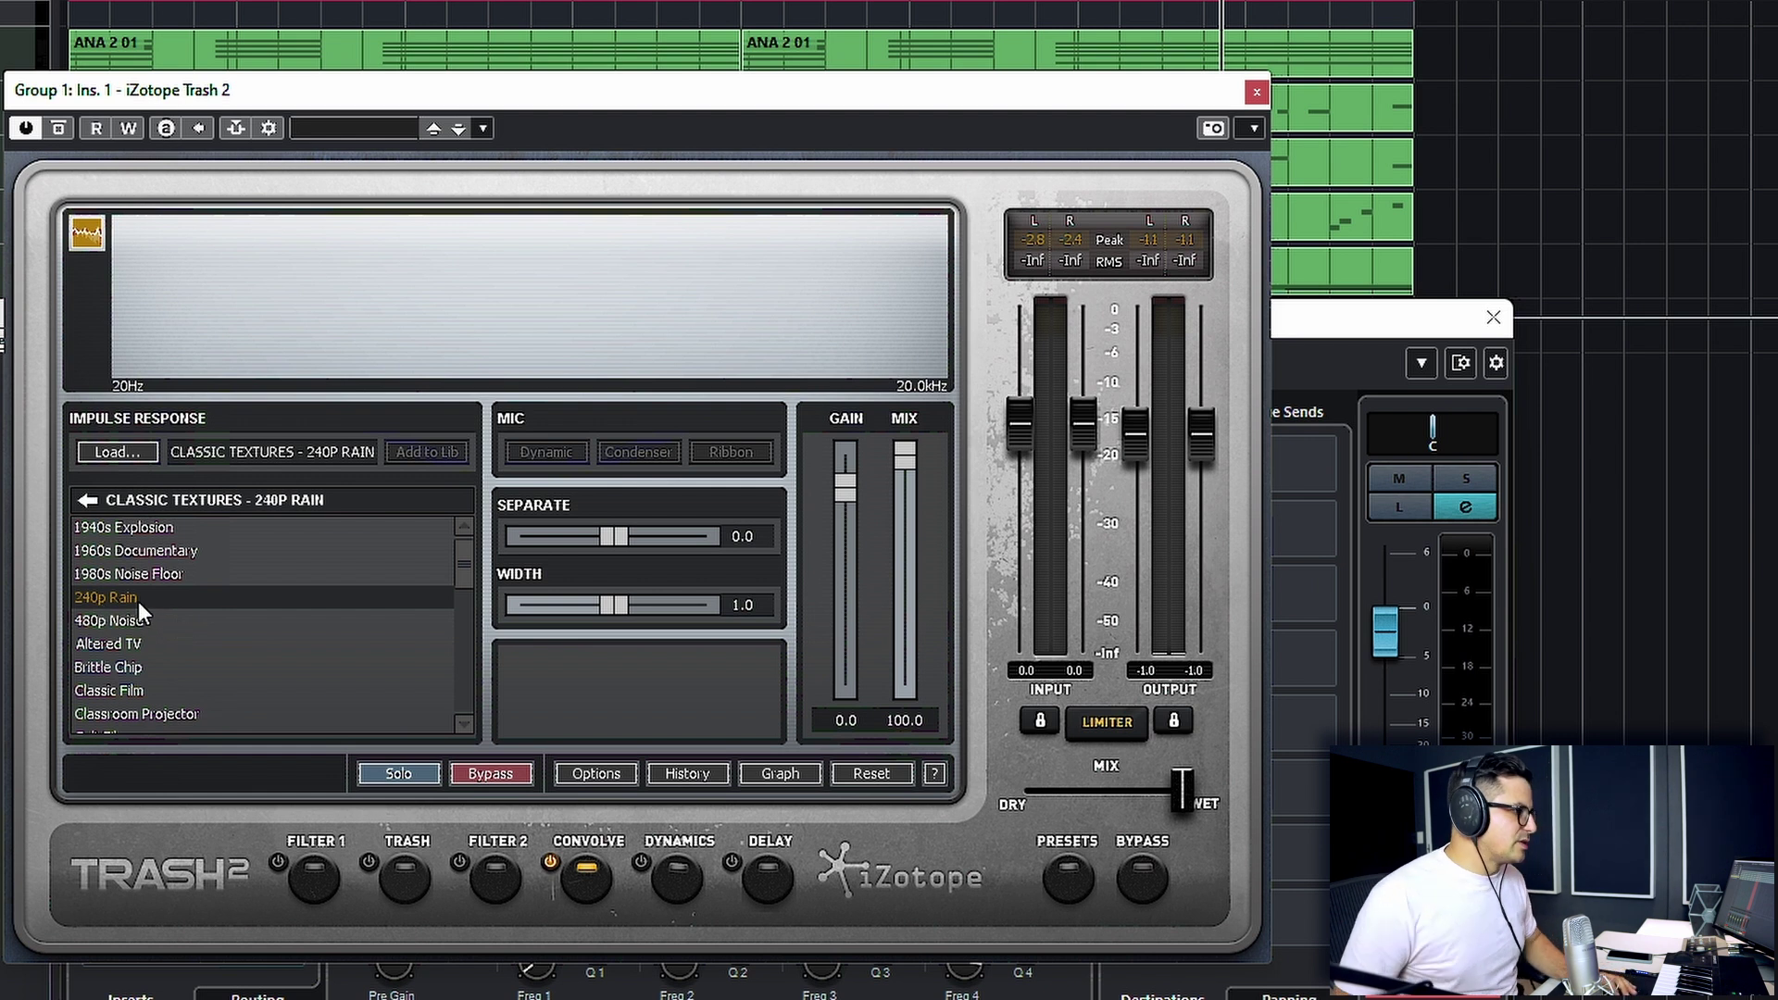
key(space)
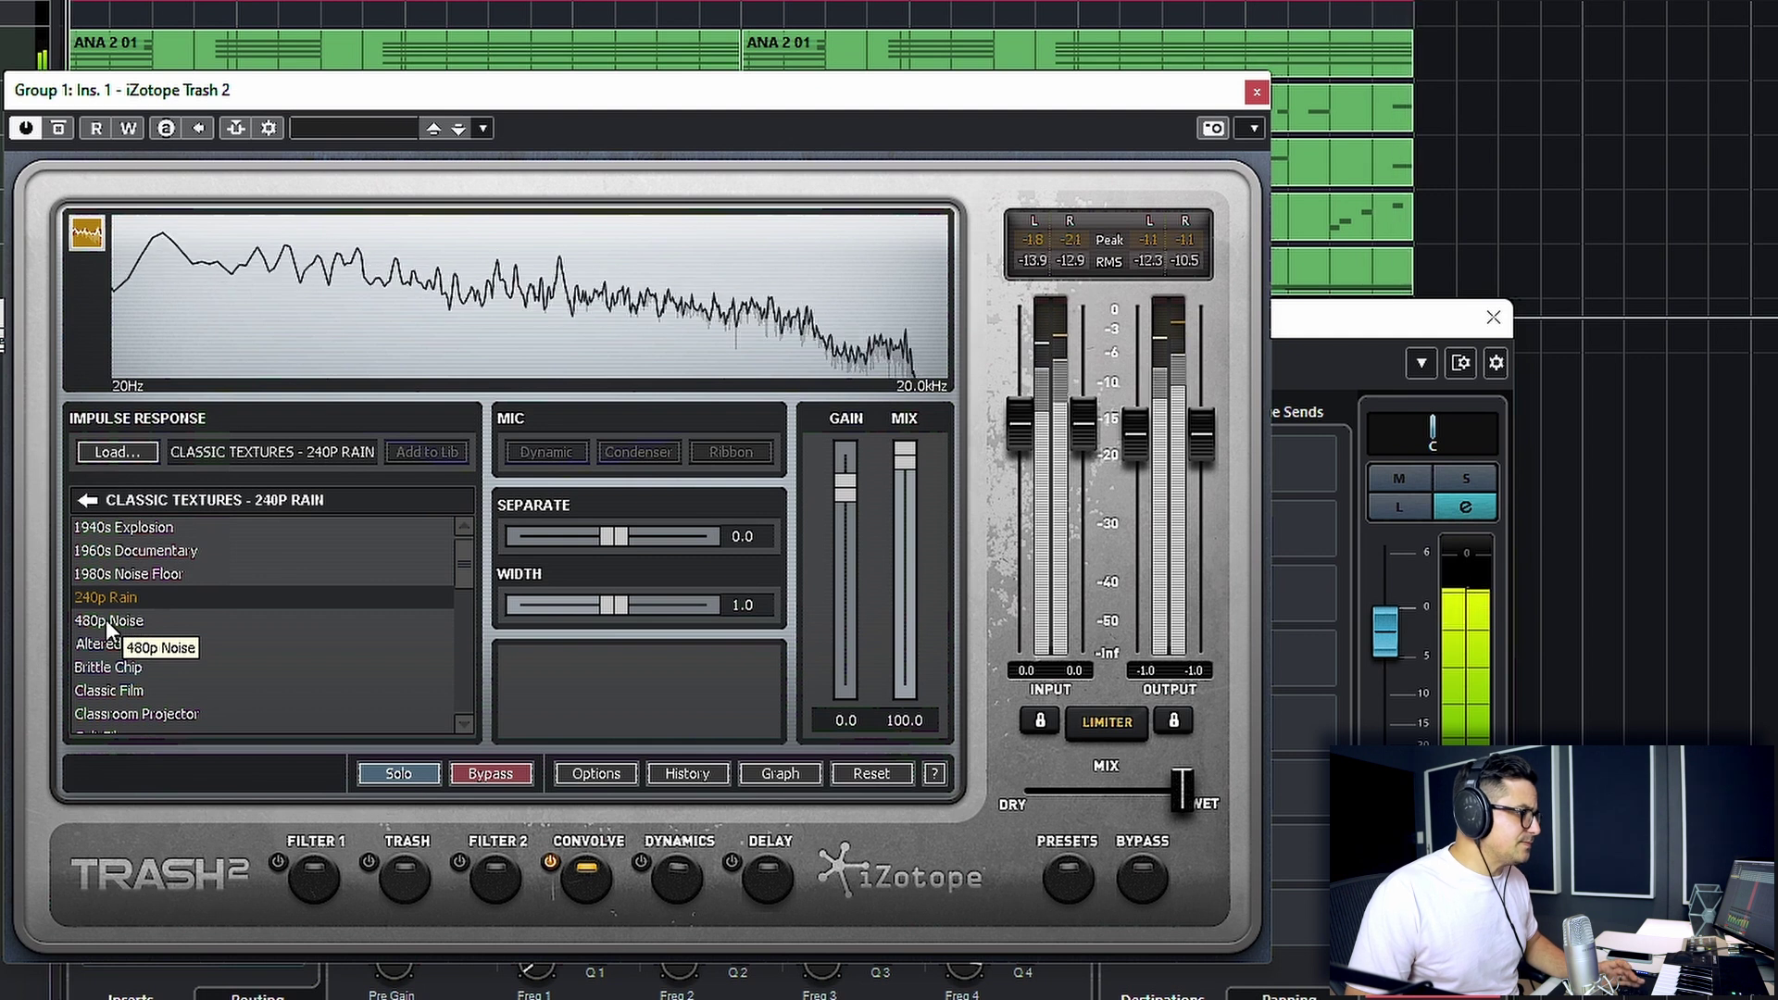
click(106, 619)
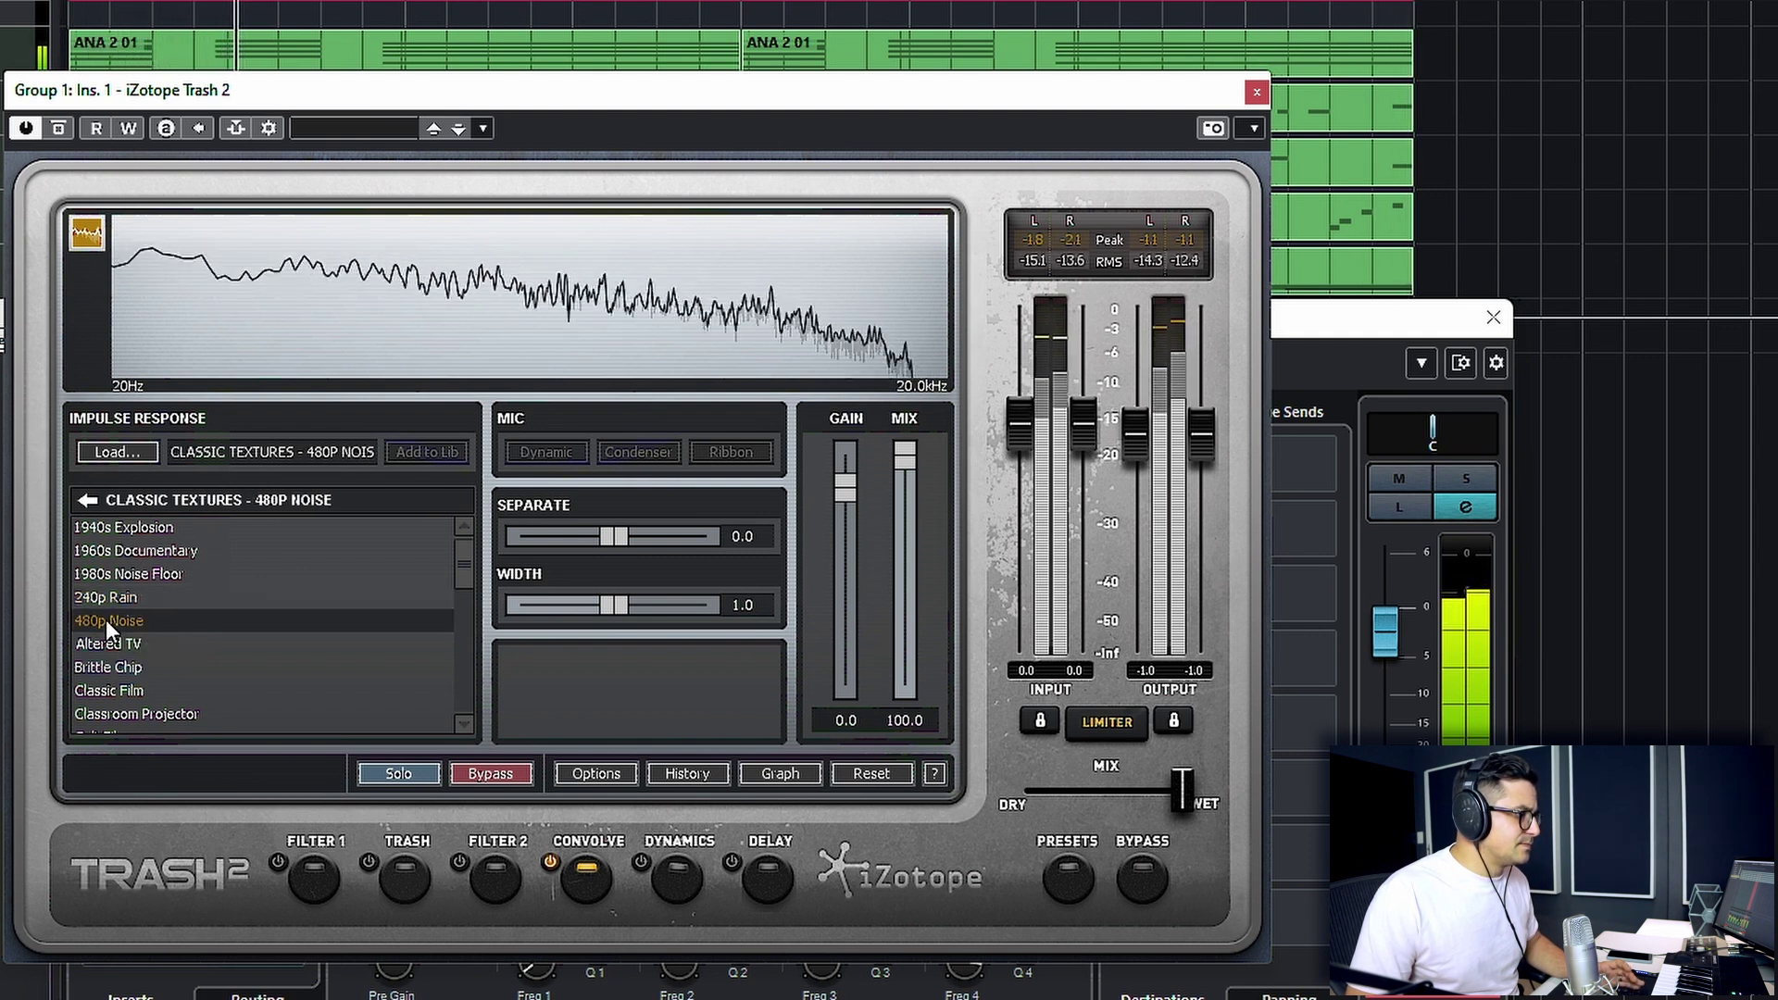
click(112, 643)
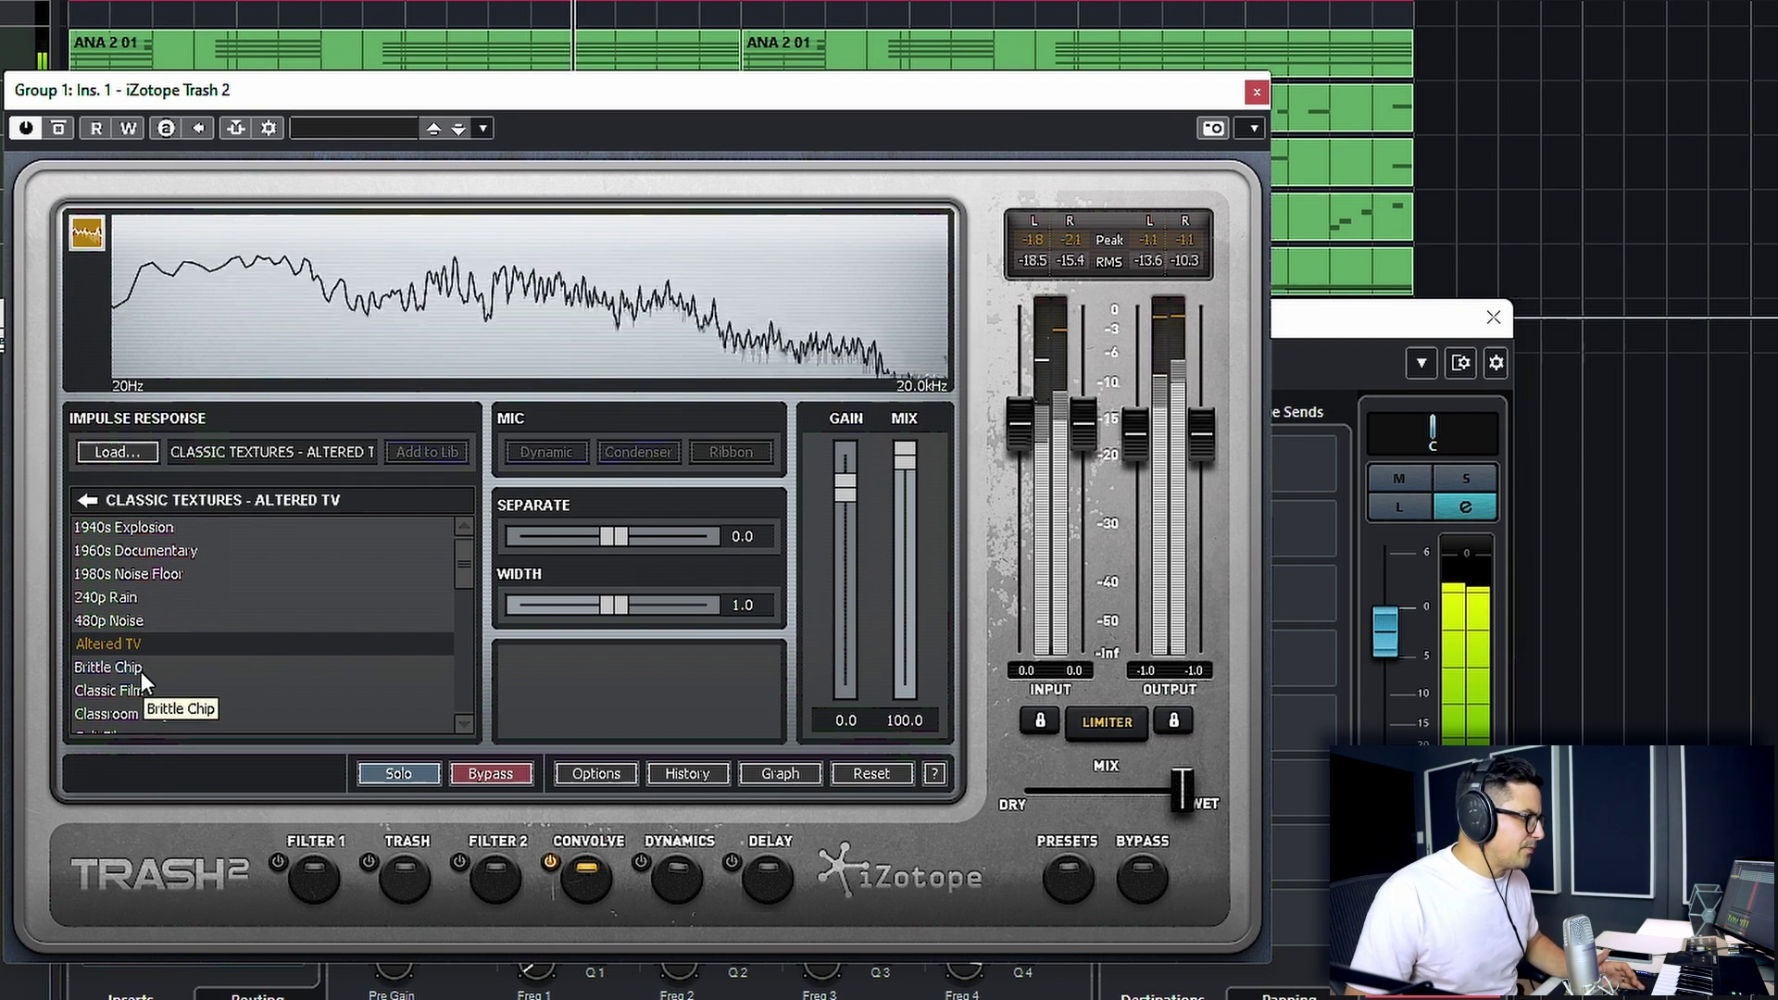
click(142, 669)
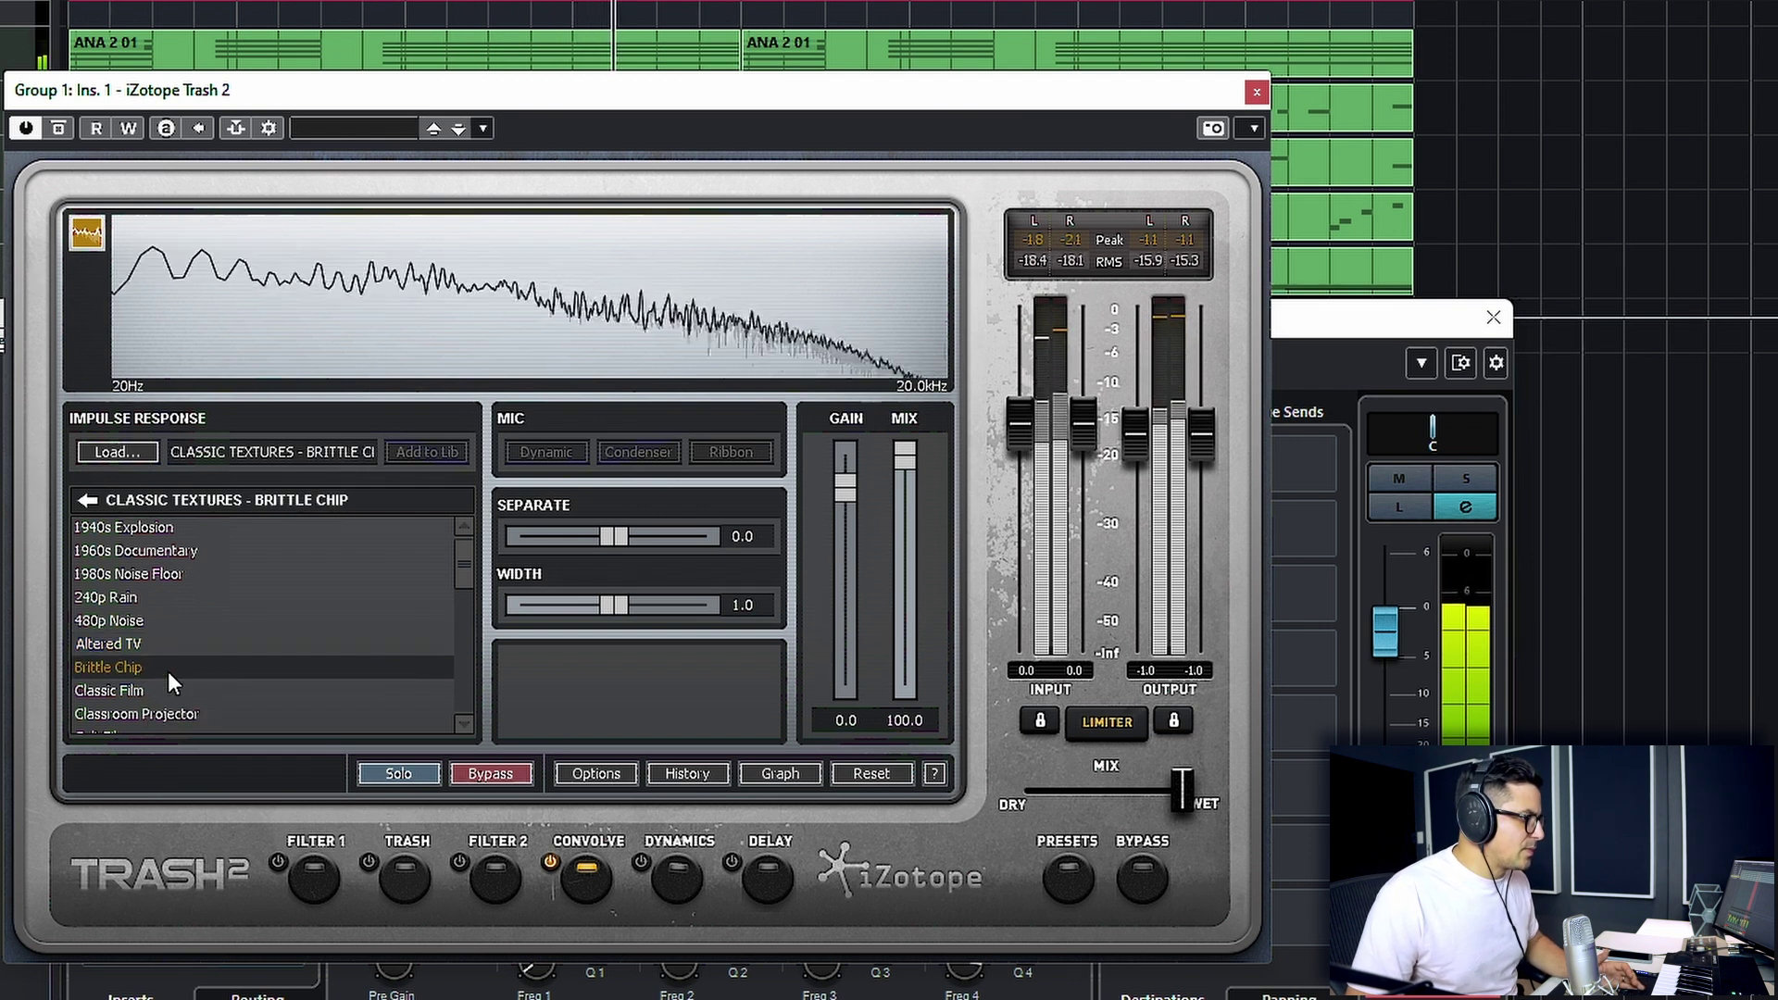
click(122, 689)
Step: Audition the Cult Film, Electronic Toy, Fire Crackle and Game Lad textures, and shift Trash 2's overall mix slightly toward dry
scroll(176, 686, down, 1)
scroll(125, 673, down, 1)
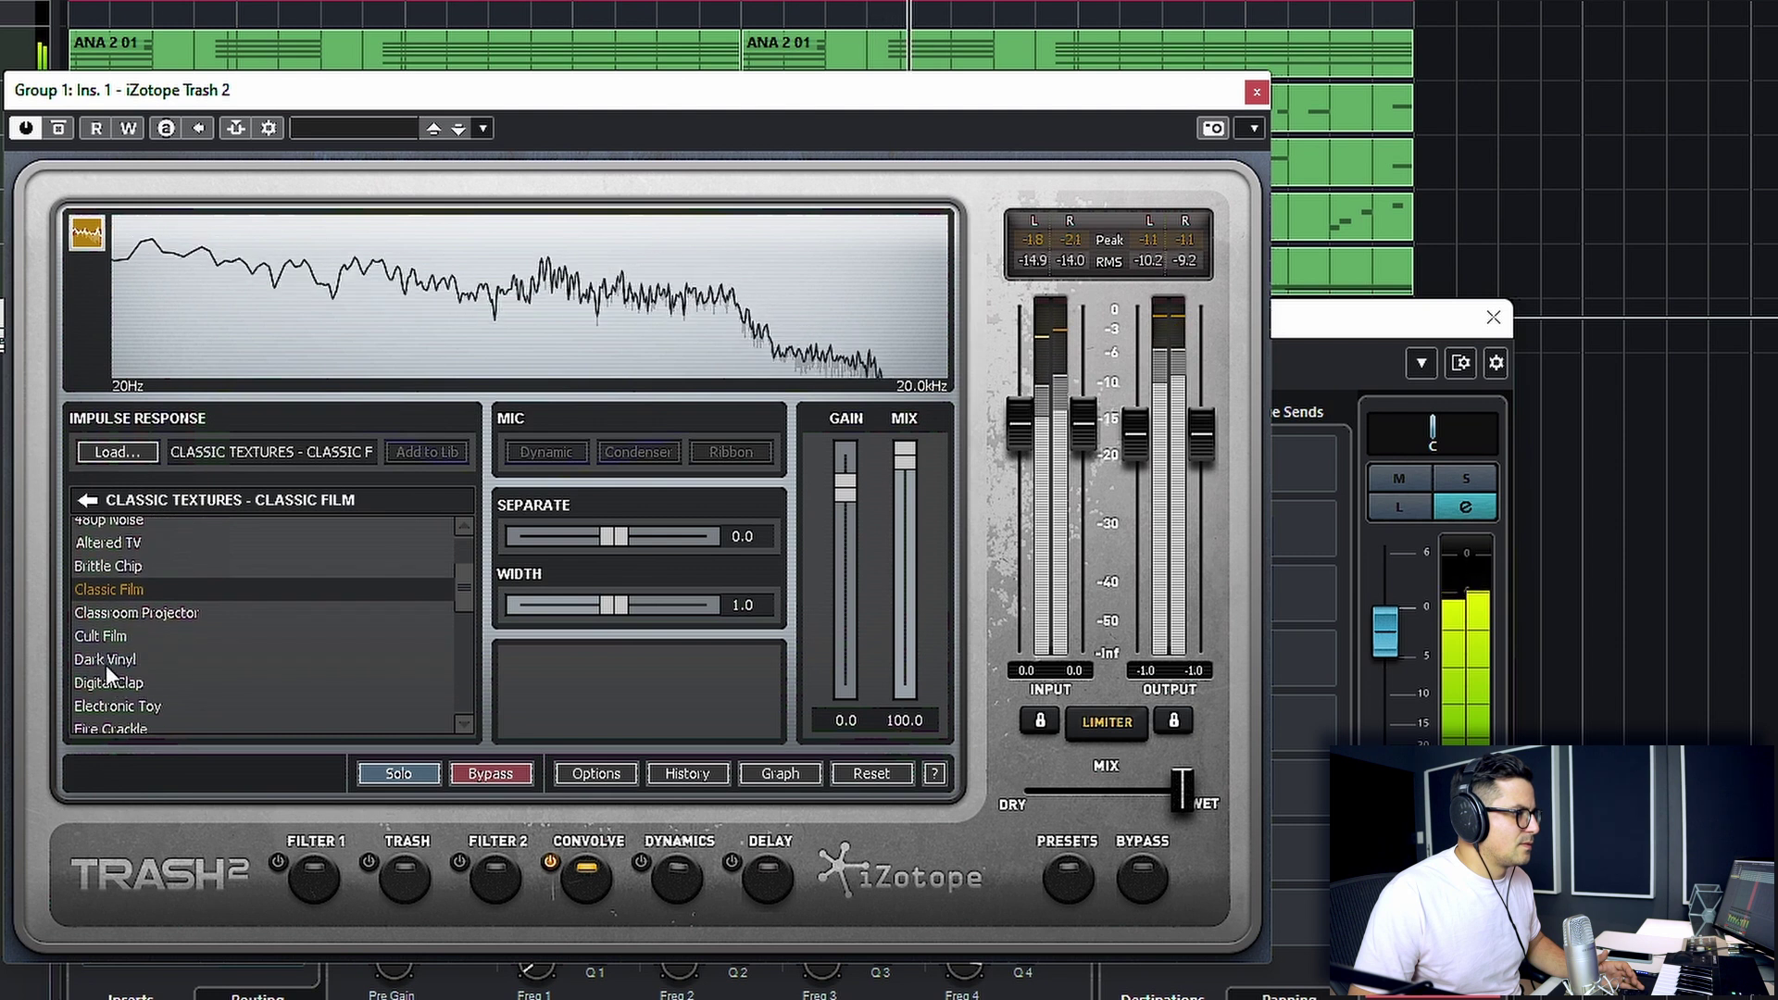
click(101, 635)
scroll(141, 667, down, 1)
click(124, 674)
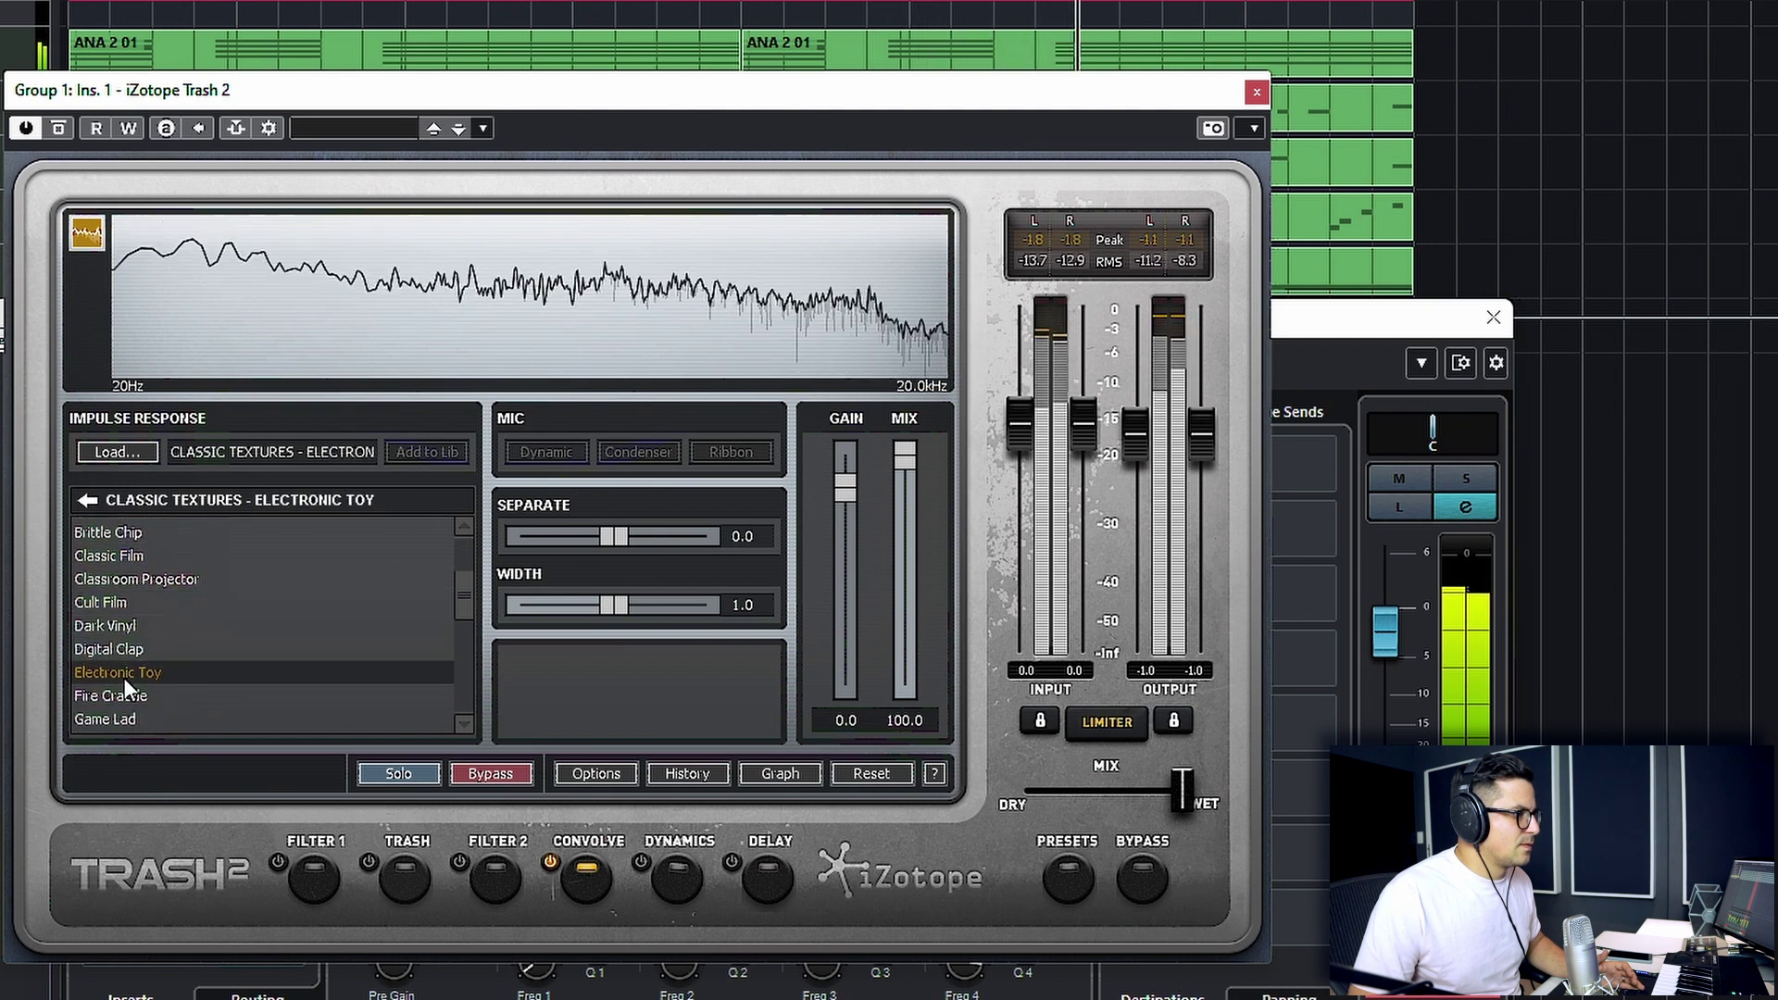
scroll(124, 677, down, 1)
click(137, 665)
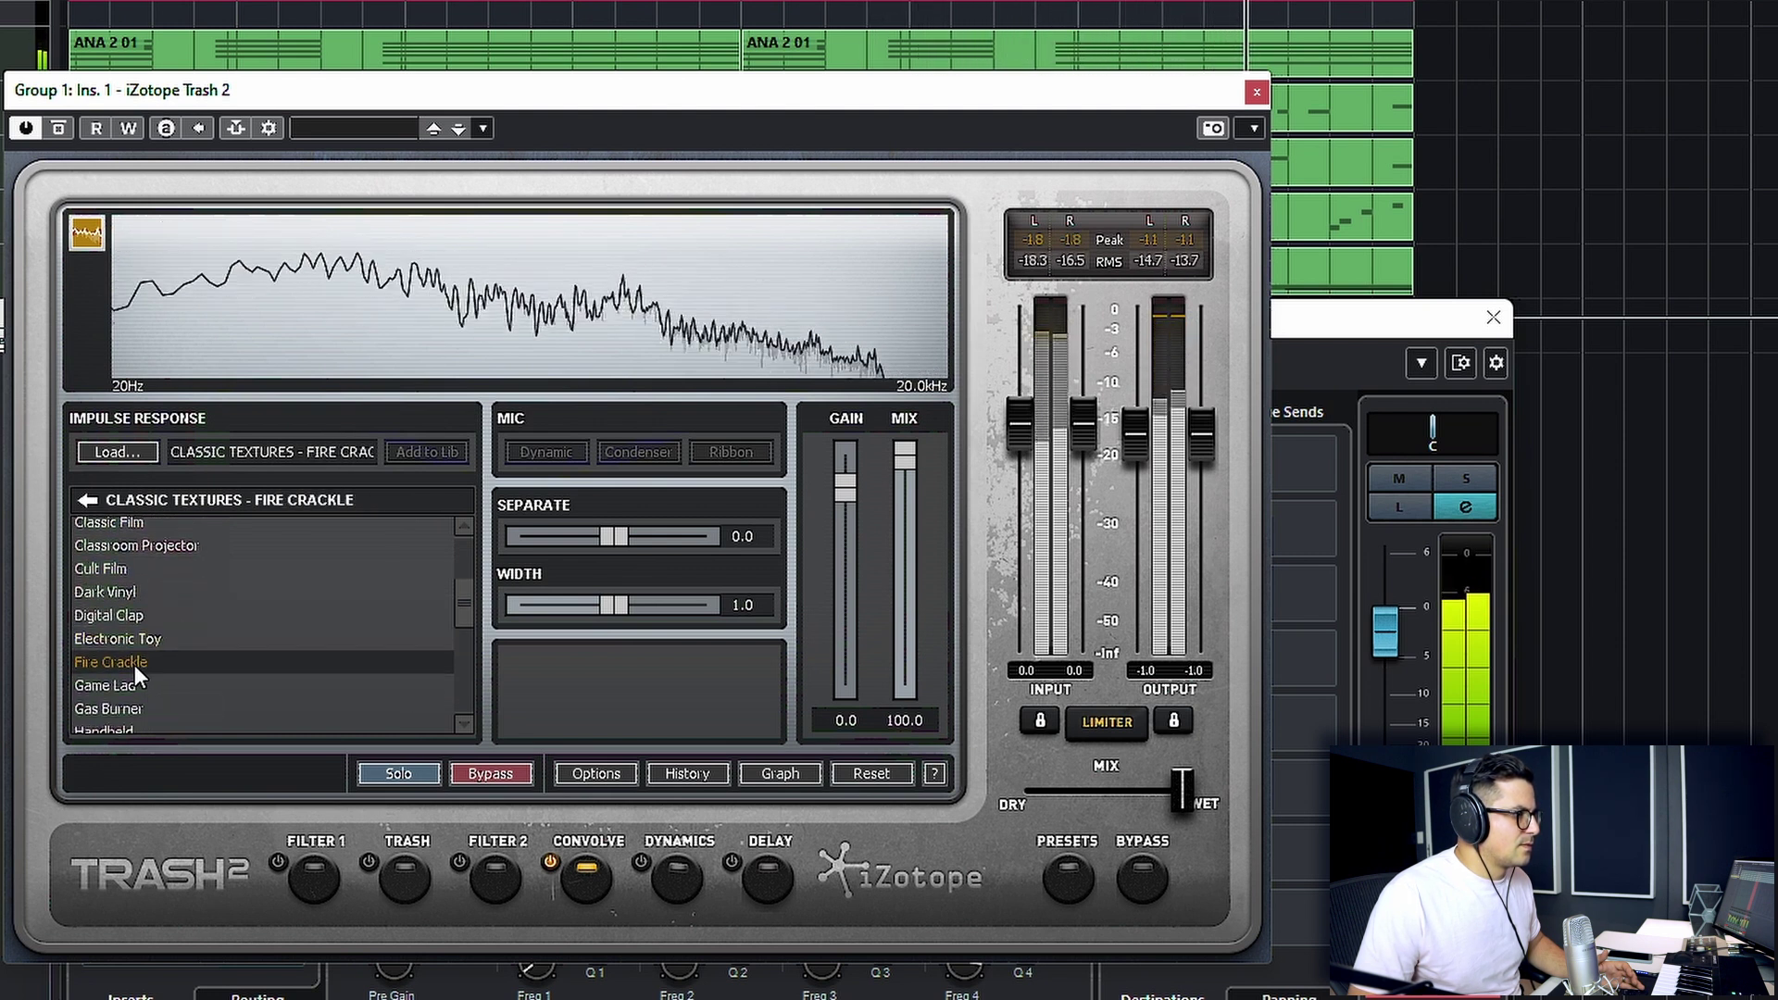
click(139, 688)
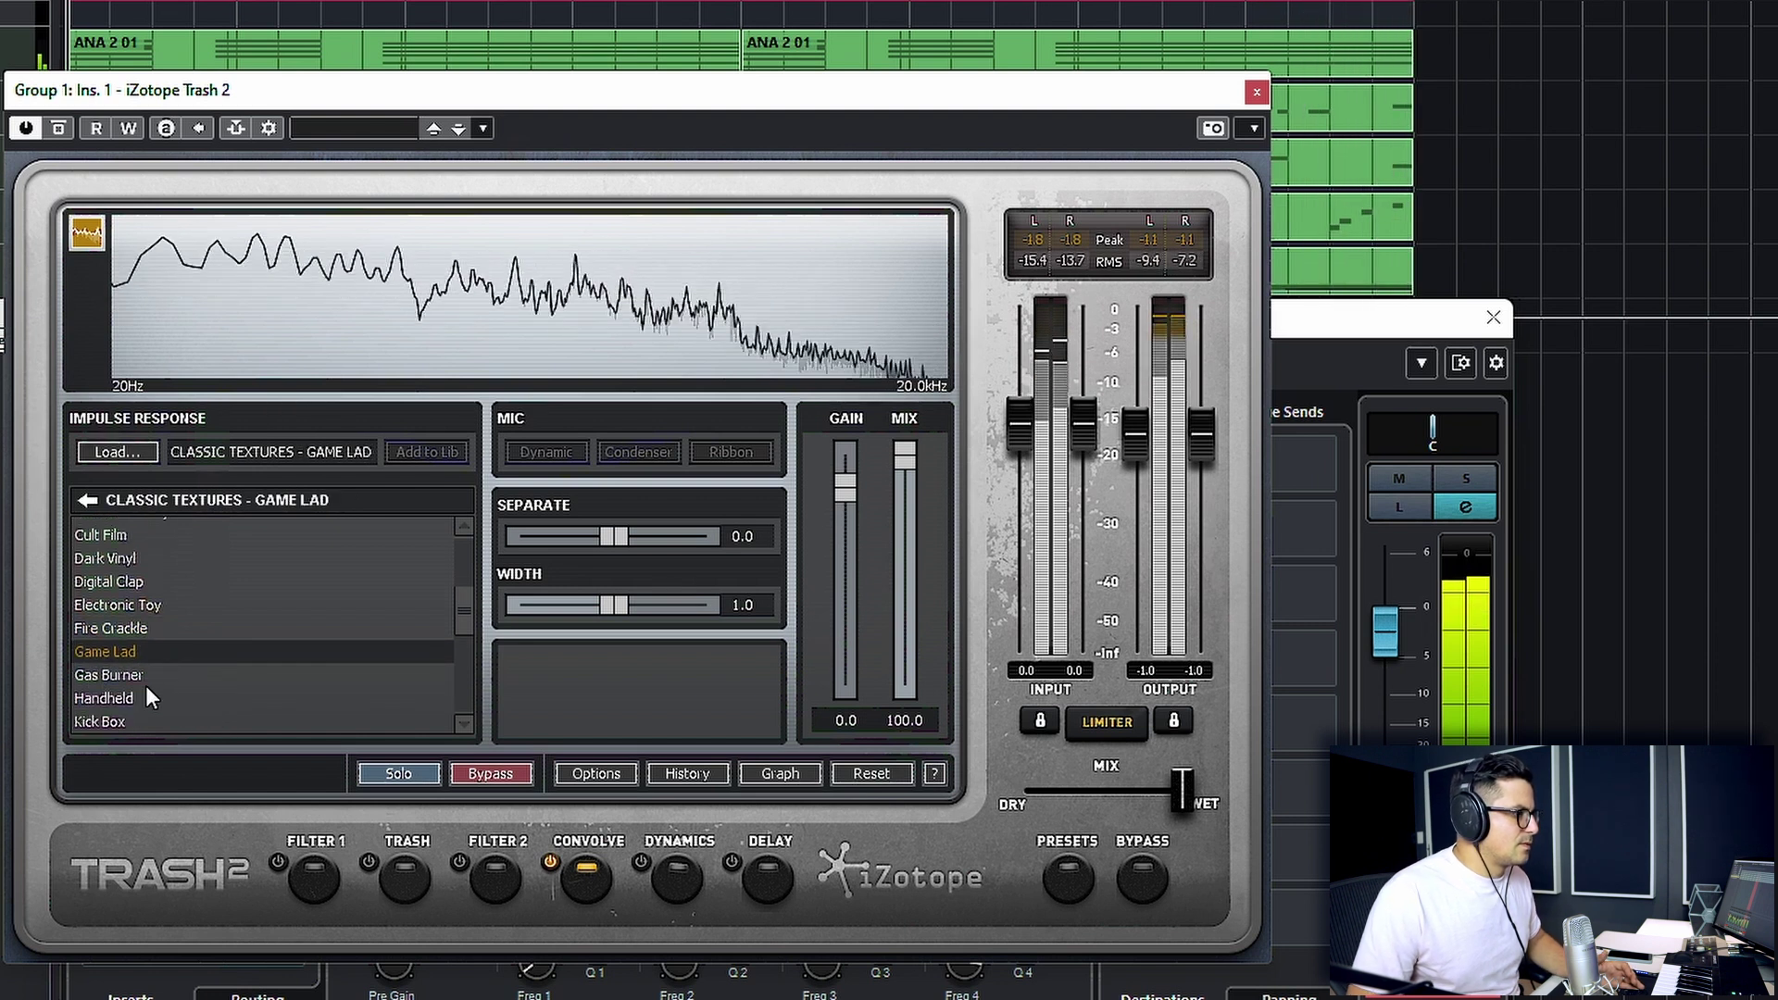
scroll(146, 685, down, 1)
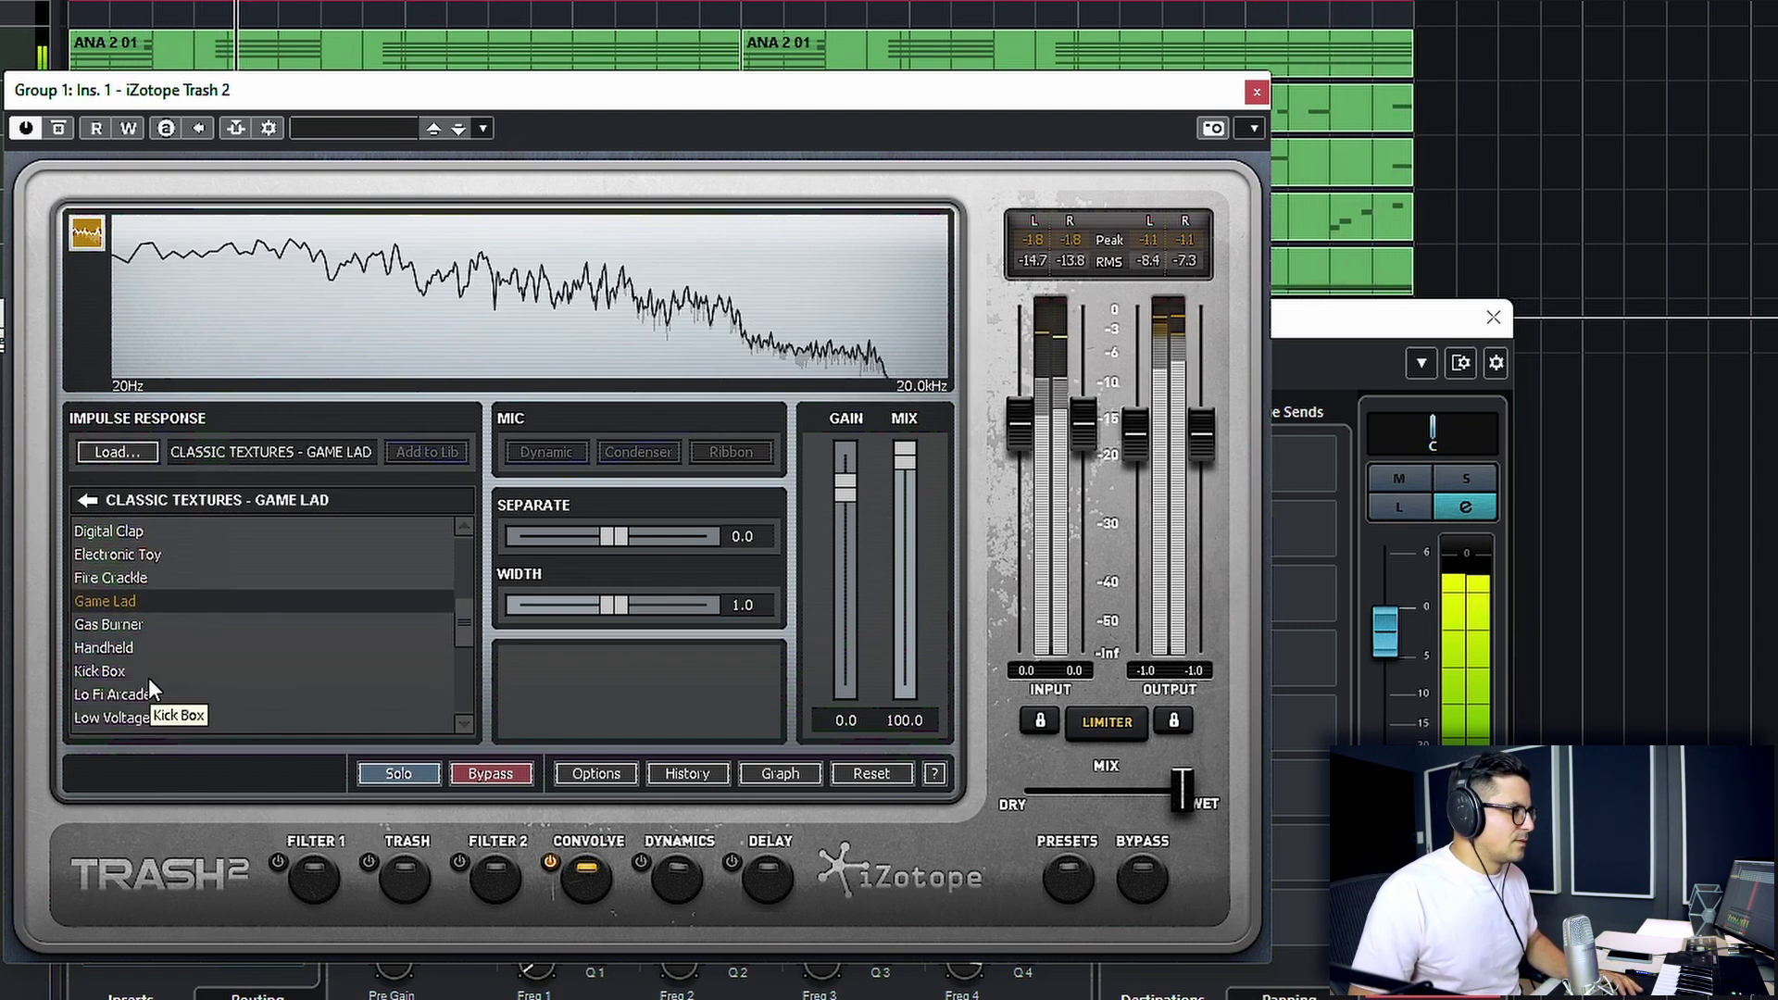
drag(1183, 789, 1137, 793)
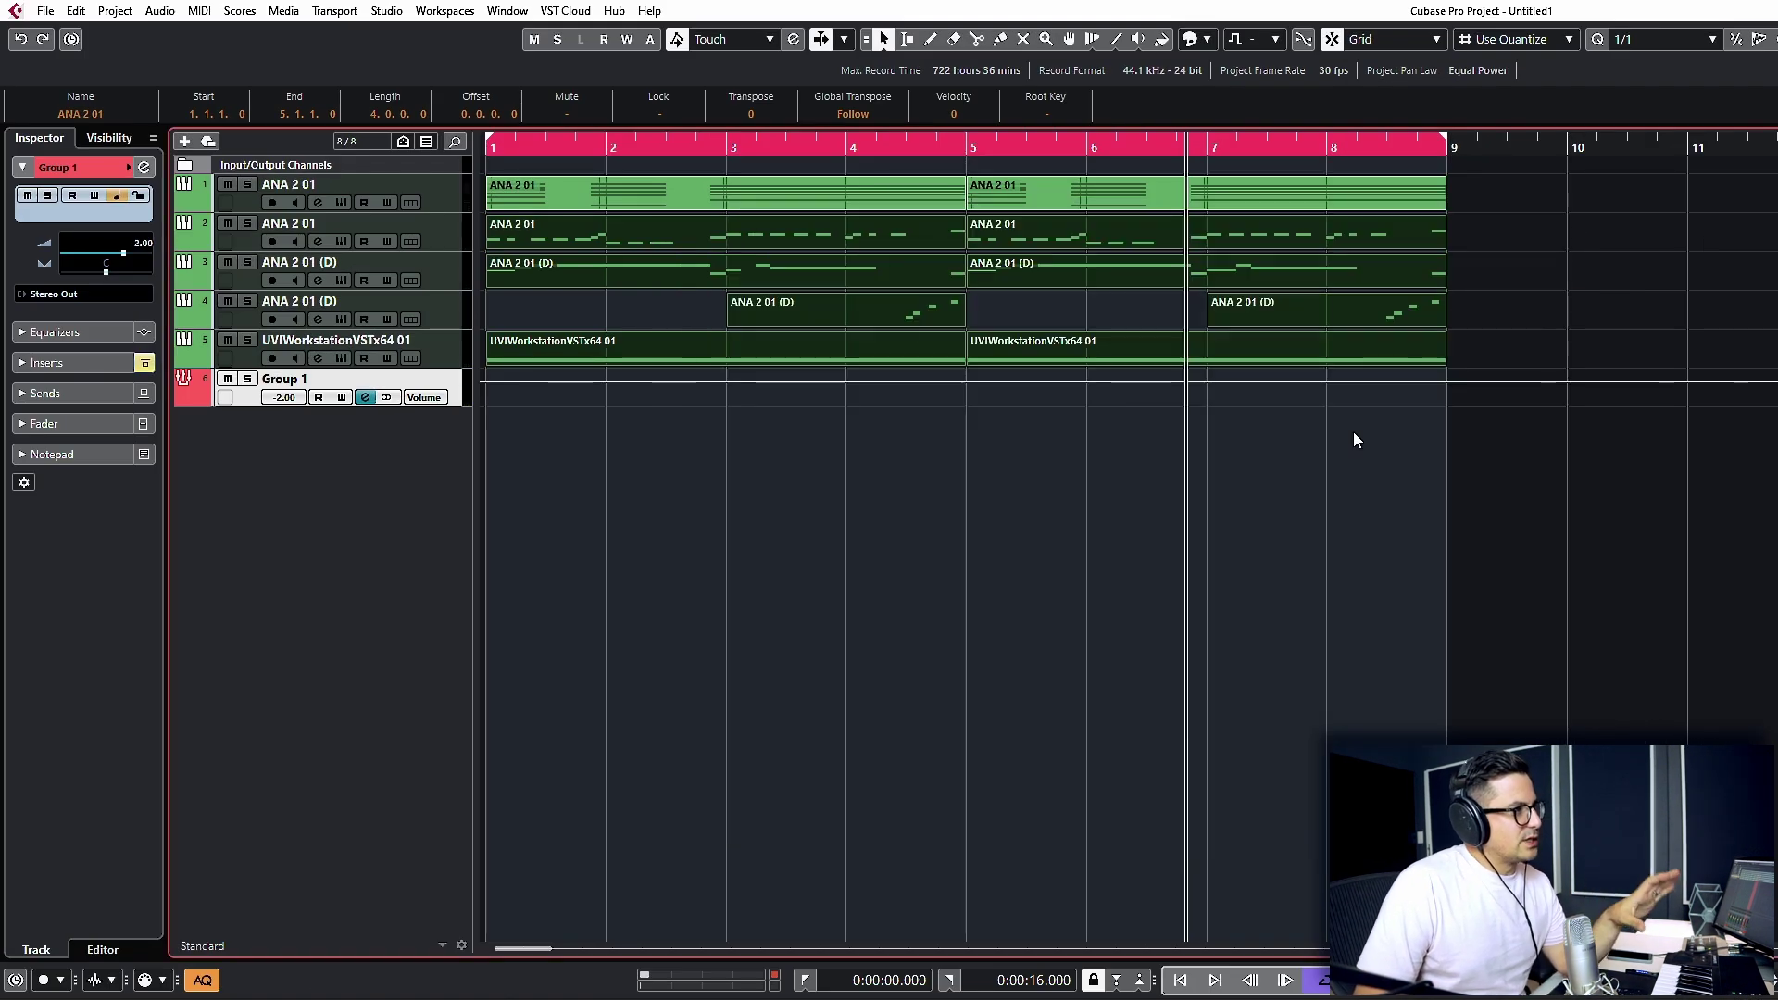
Step: Deselect the events, reopen the Group 1 channel settings and remove iZotope Trash 2 from the inserts
click(696, 442)
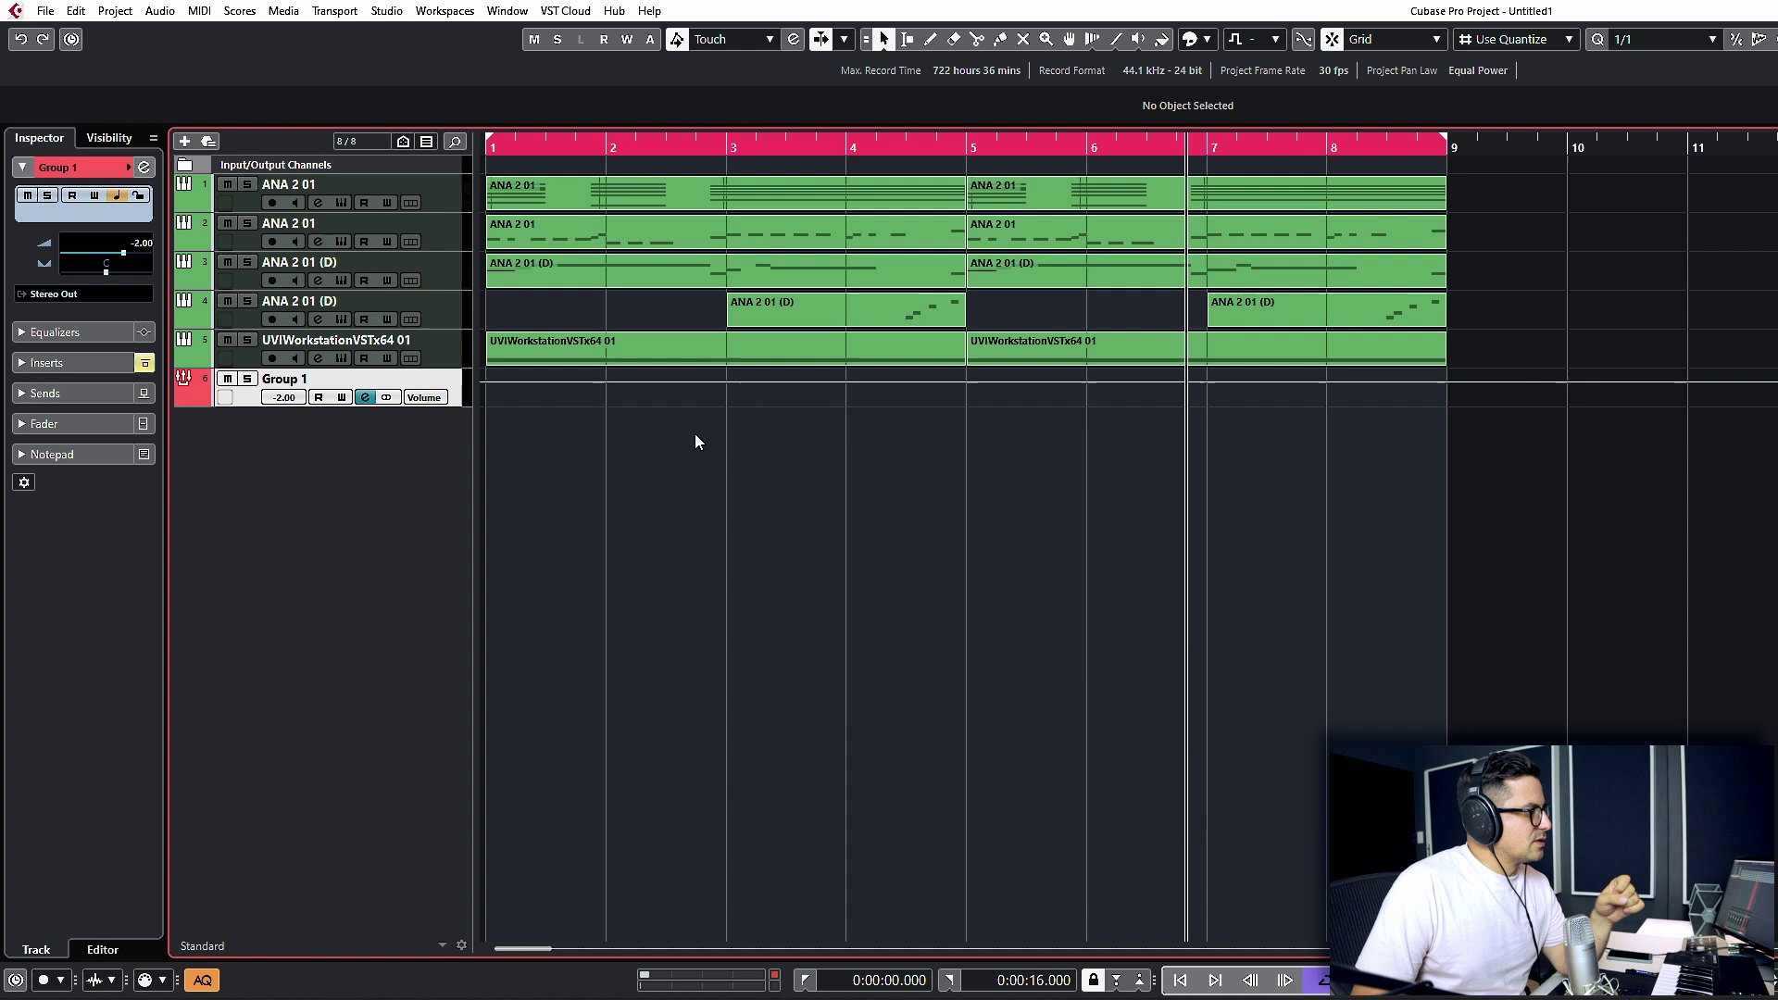
click(367, 398)
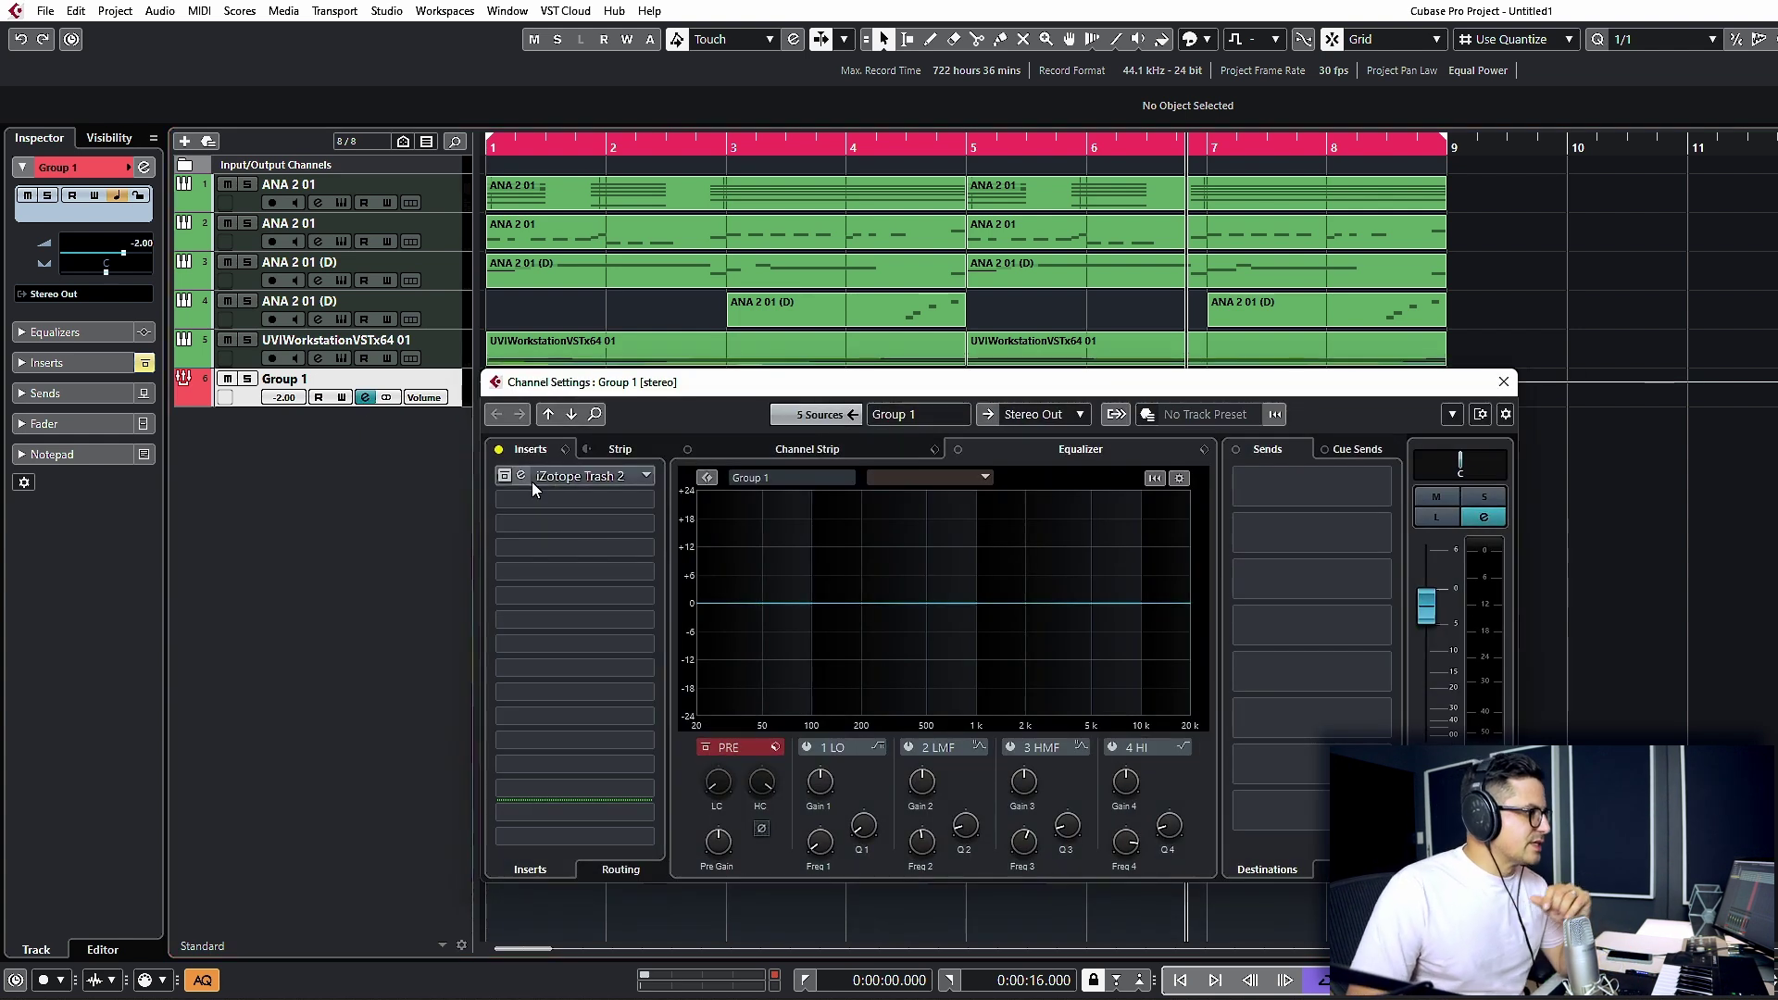
drag(531, 481, 652, 528)
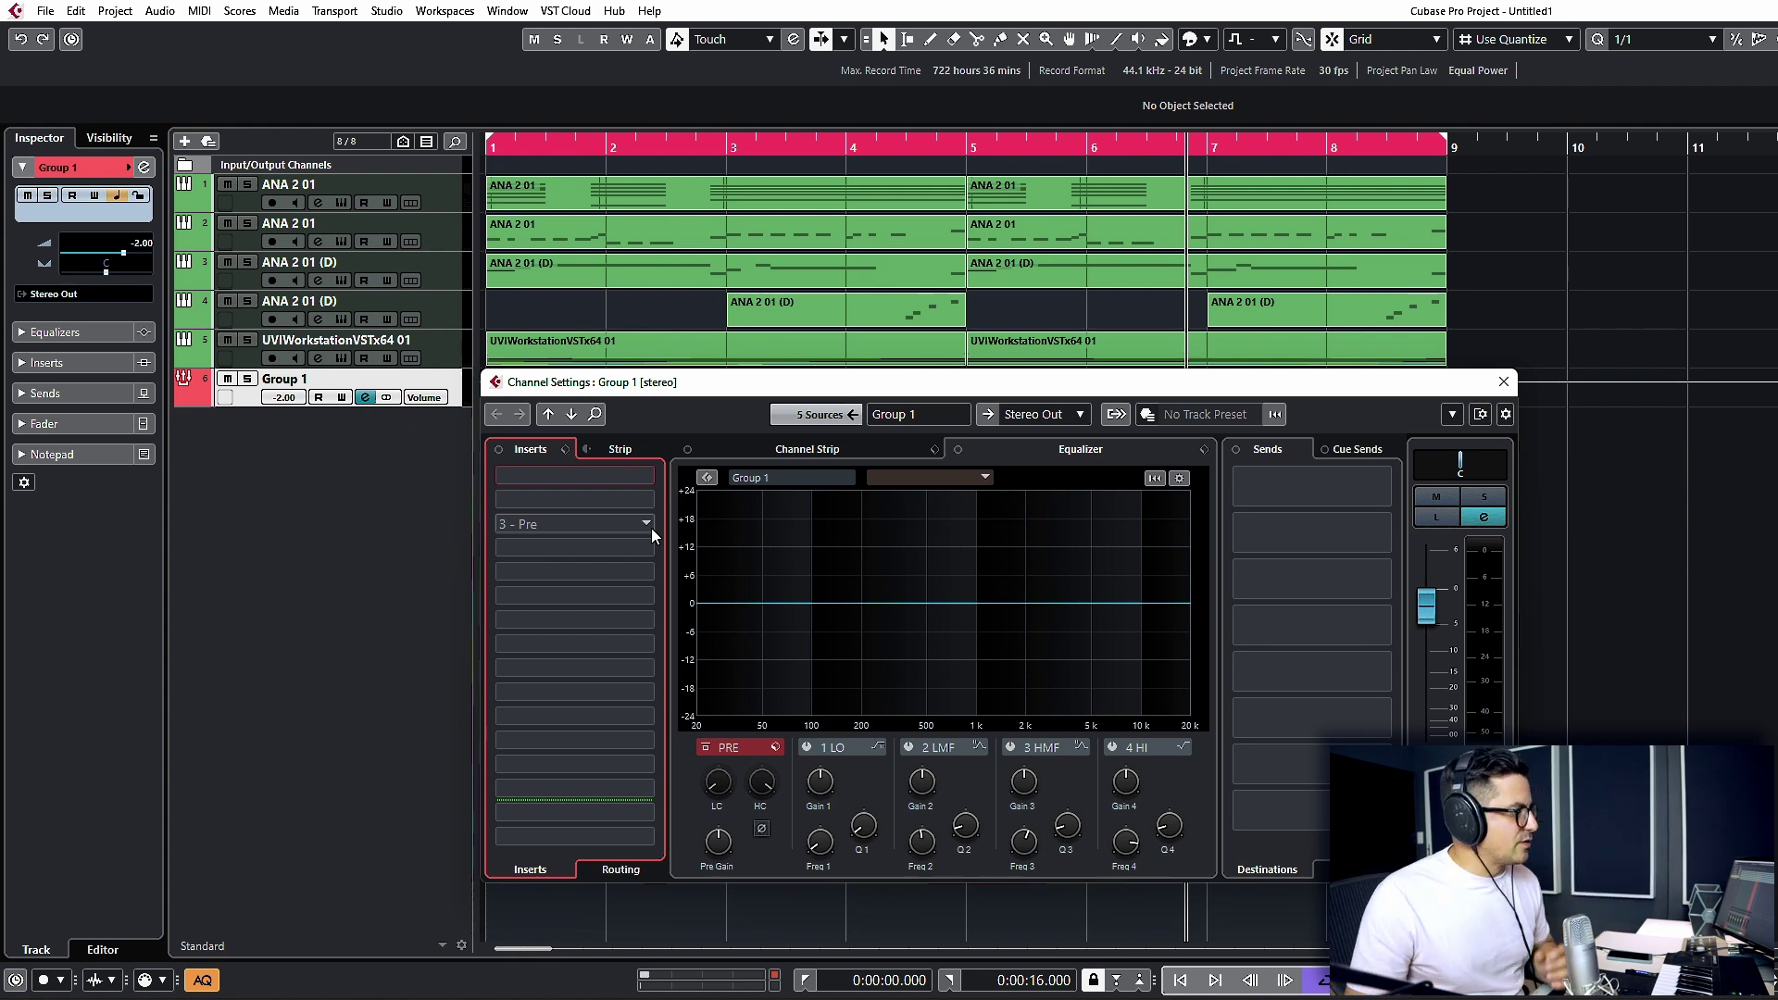
Step: Load iZotope Vinyl into Group 1's first insert slot and set its year to 2000
click(609, 473)
text(vinyl)
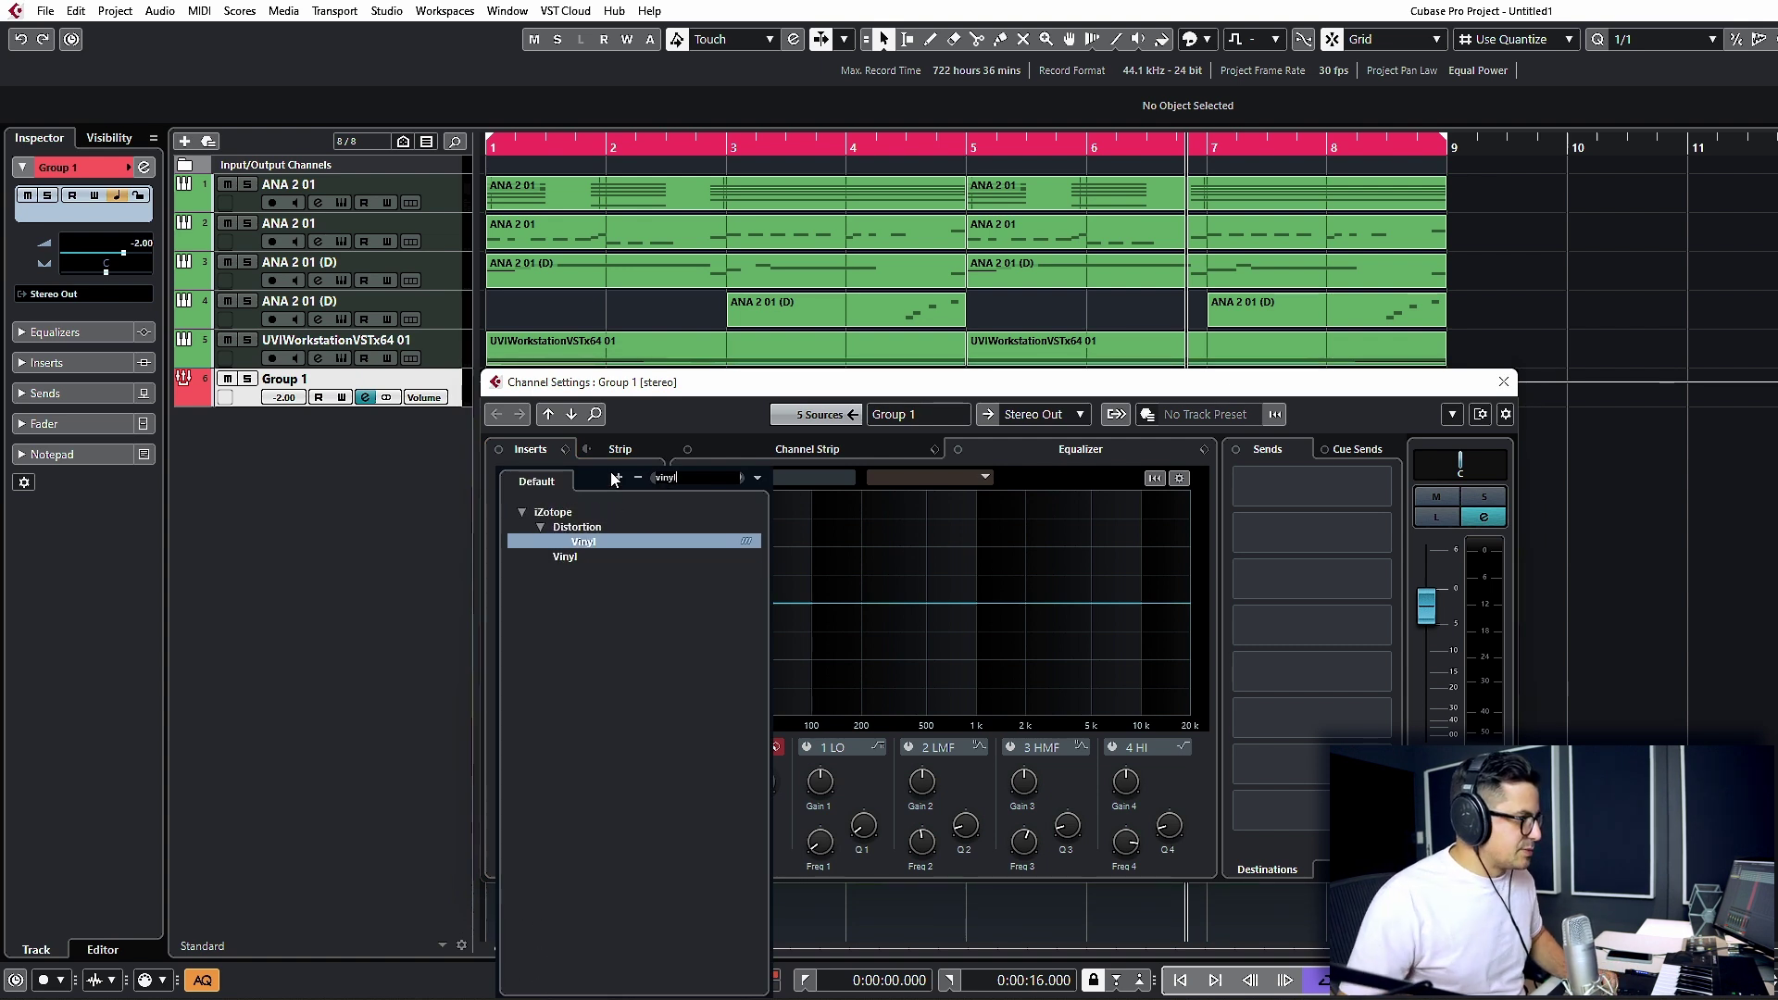
click(584, 542)
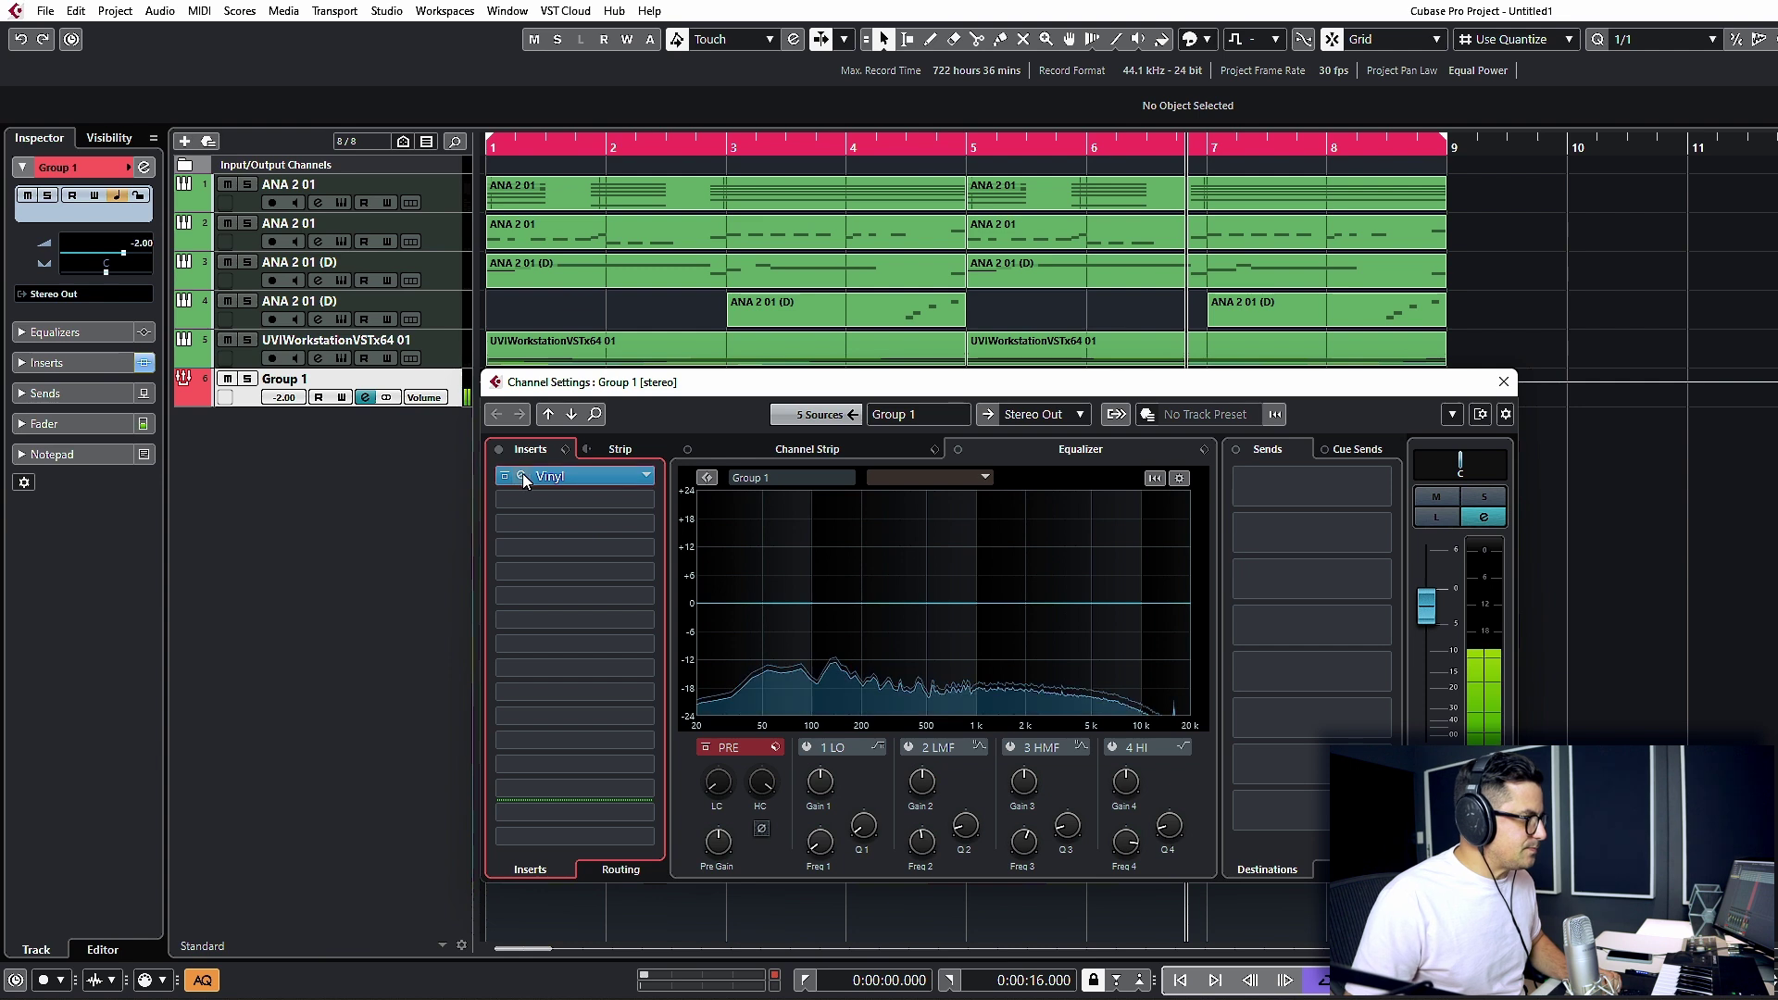
click(503, 477)
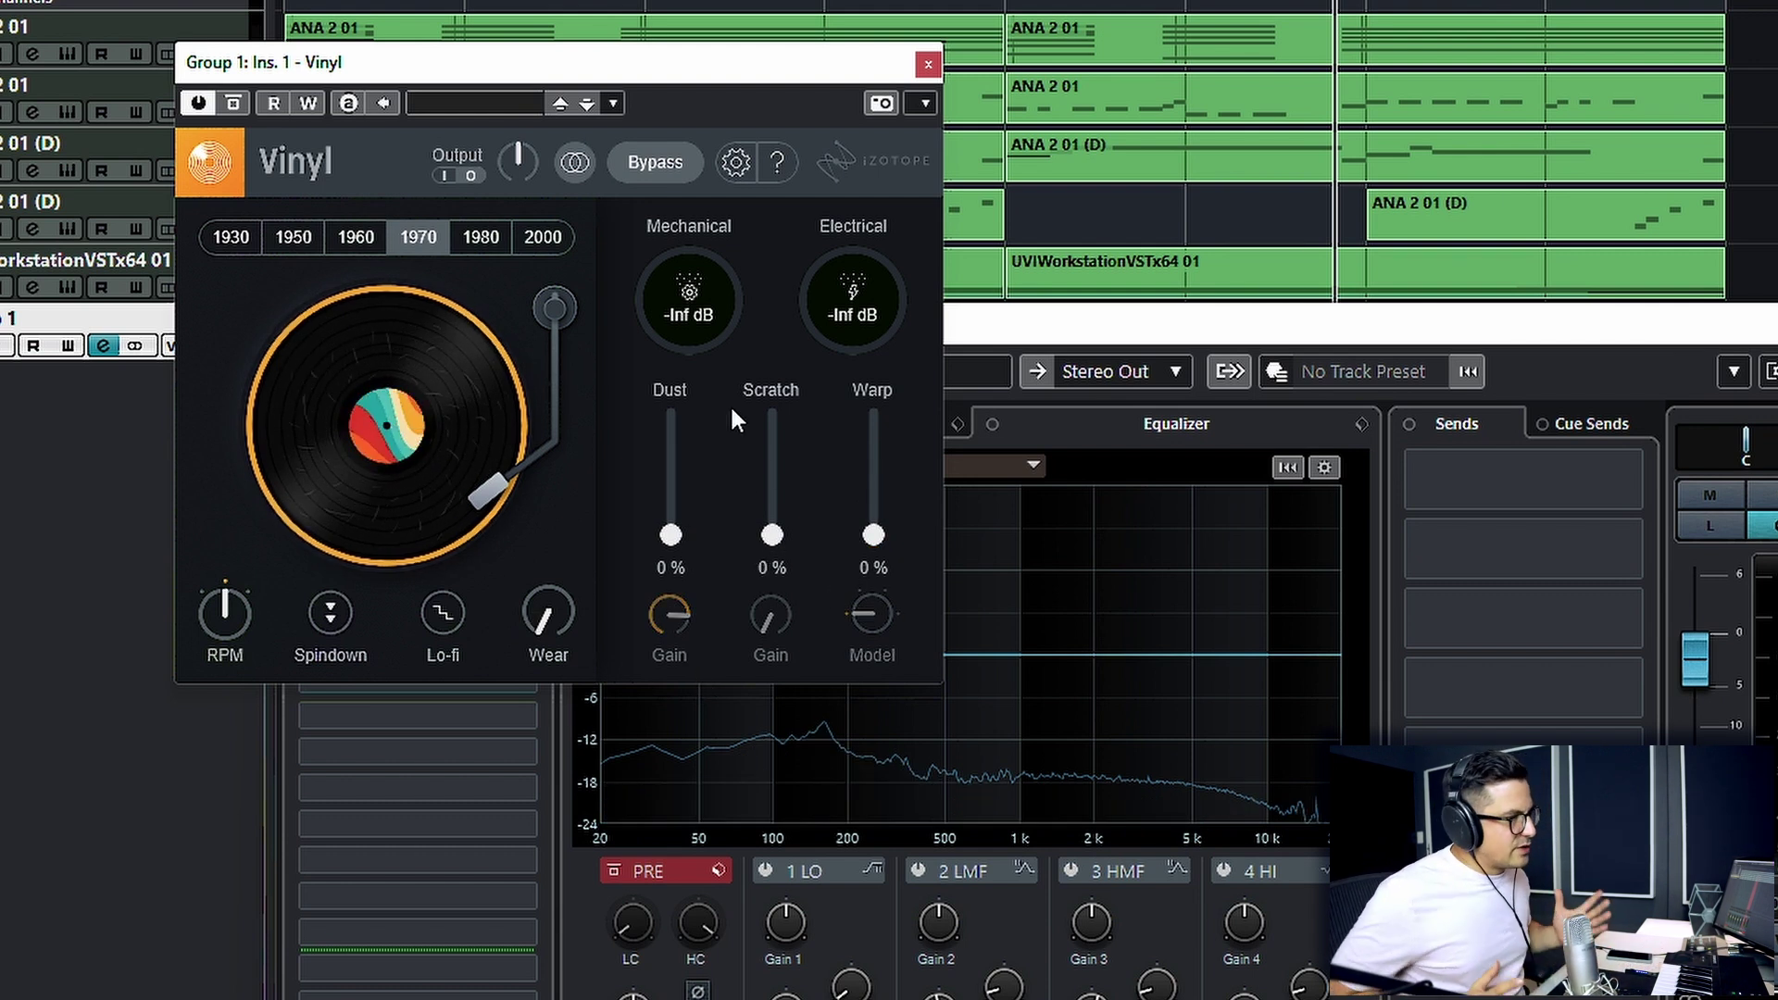
click(543, 237)
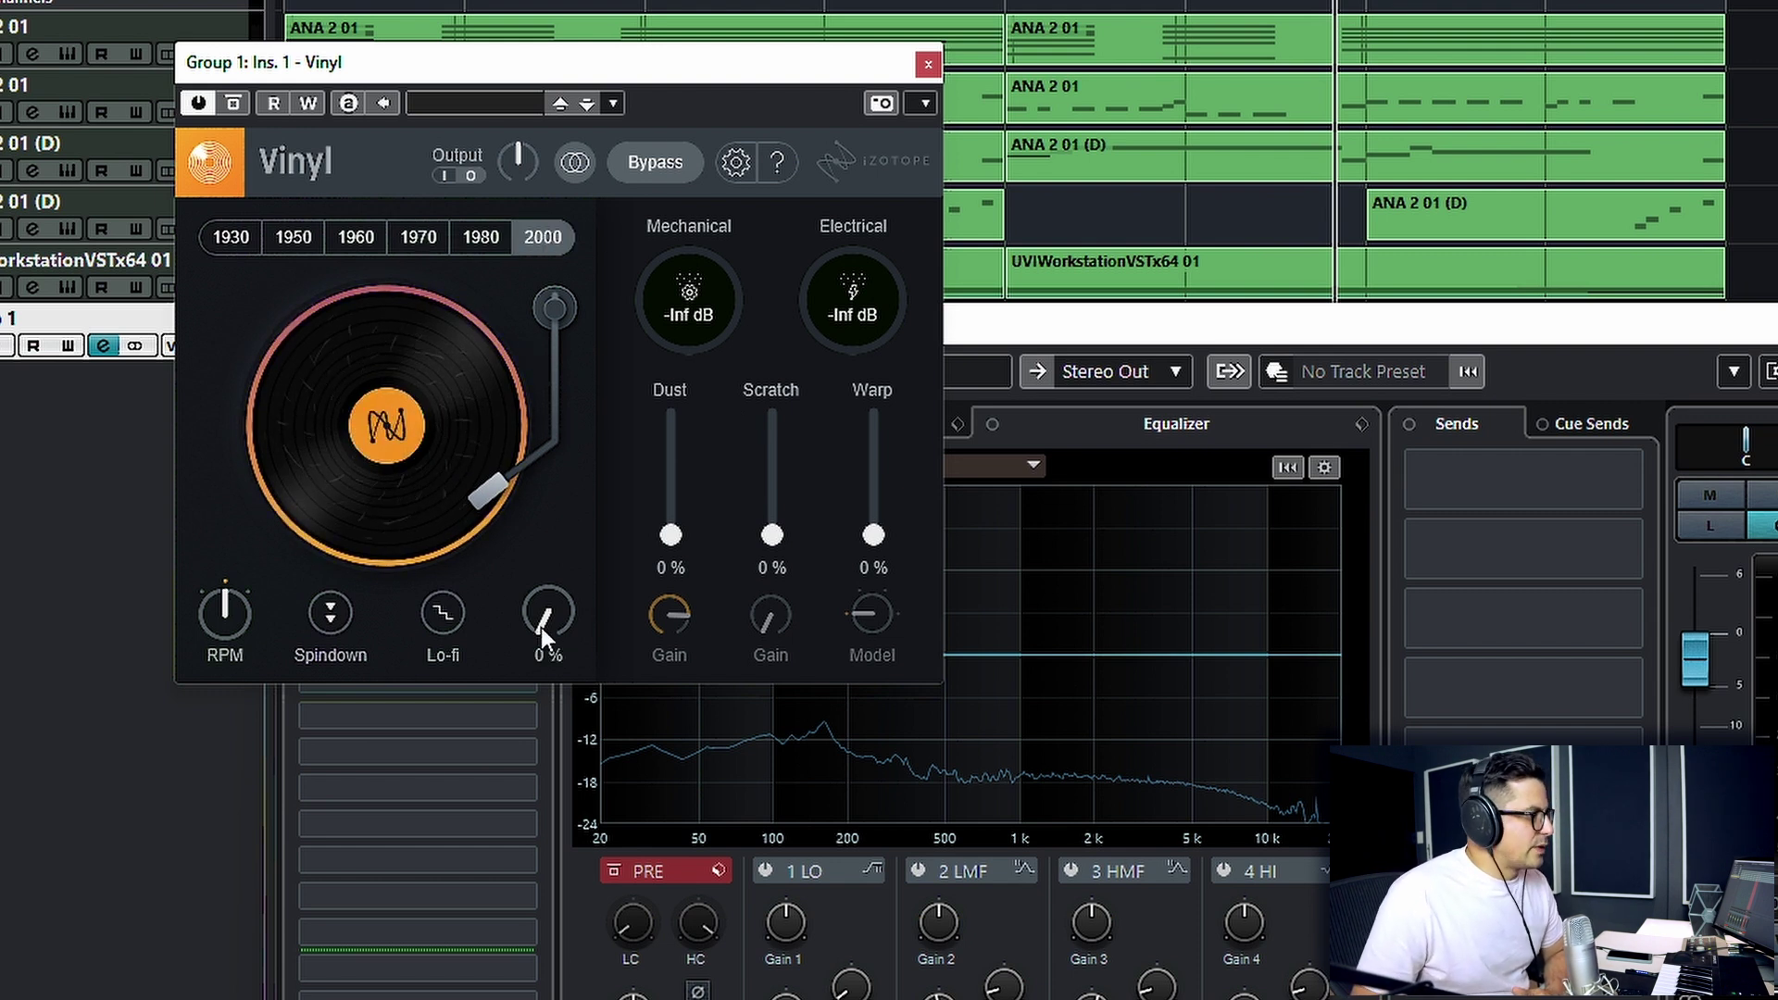
Step: Turn Vinyl's Wear up fully, set Dust to 100% and raise the Mechanical noise to -7 dB
drag(554, 598, 568, 370)
drag(687, 537, 670, 342)
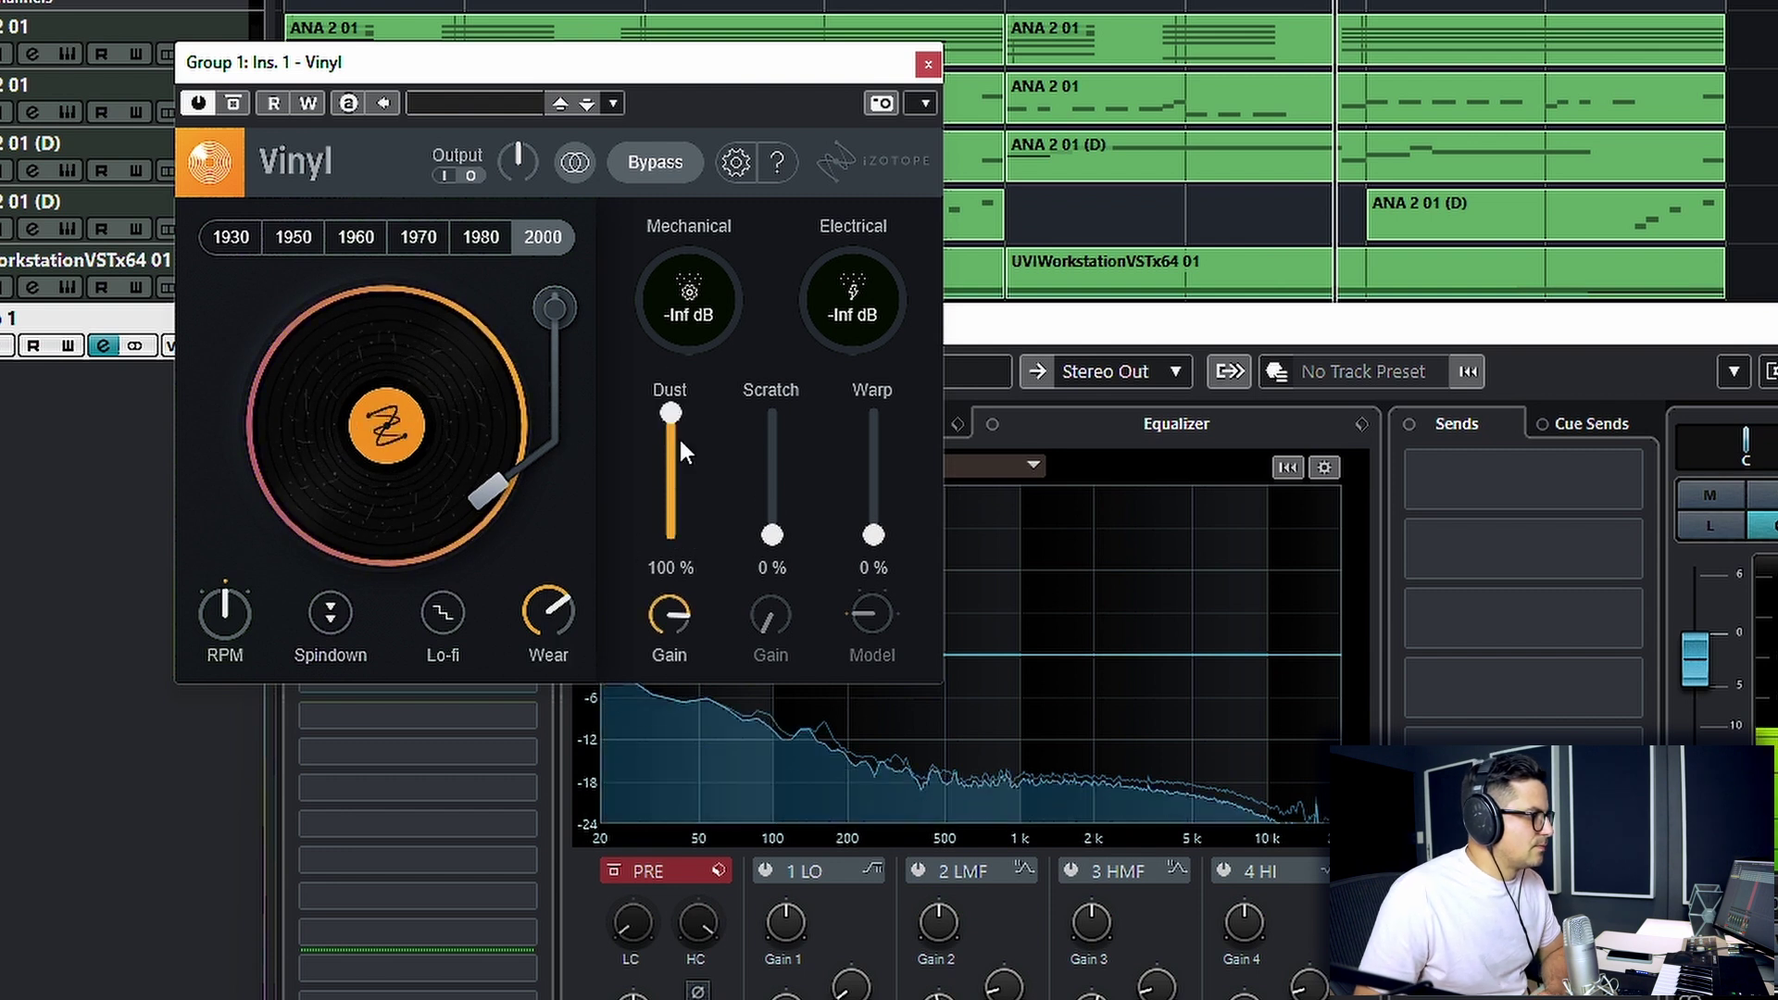
drag(550, 592, 631, 525)
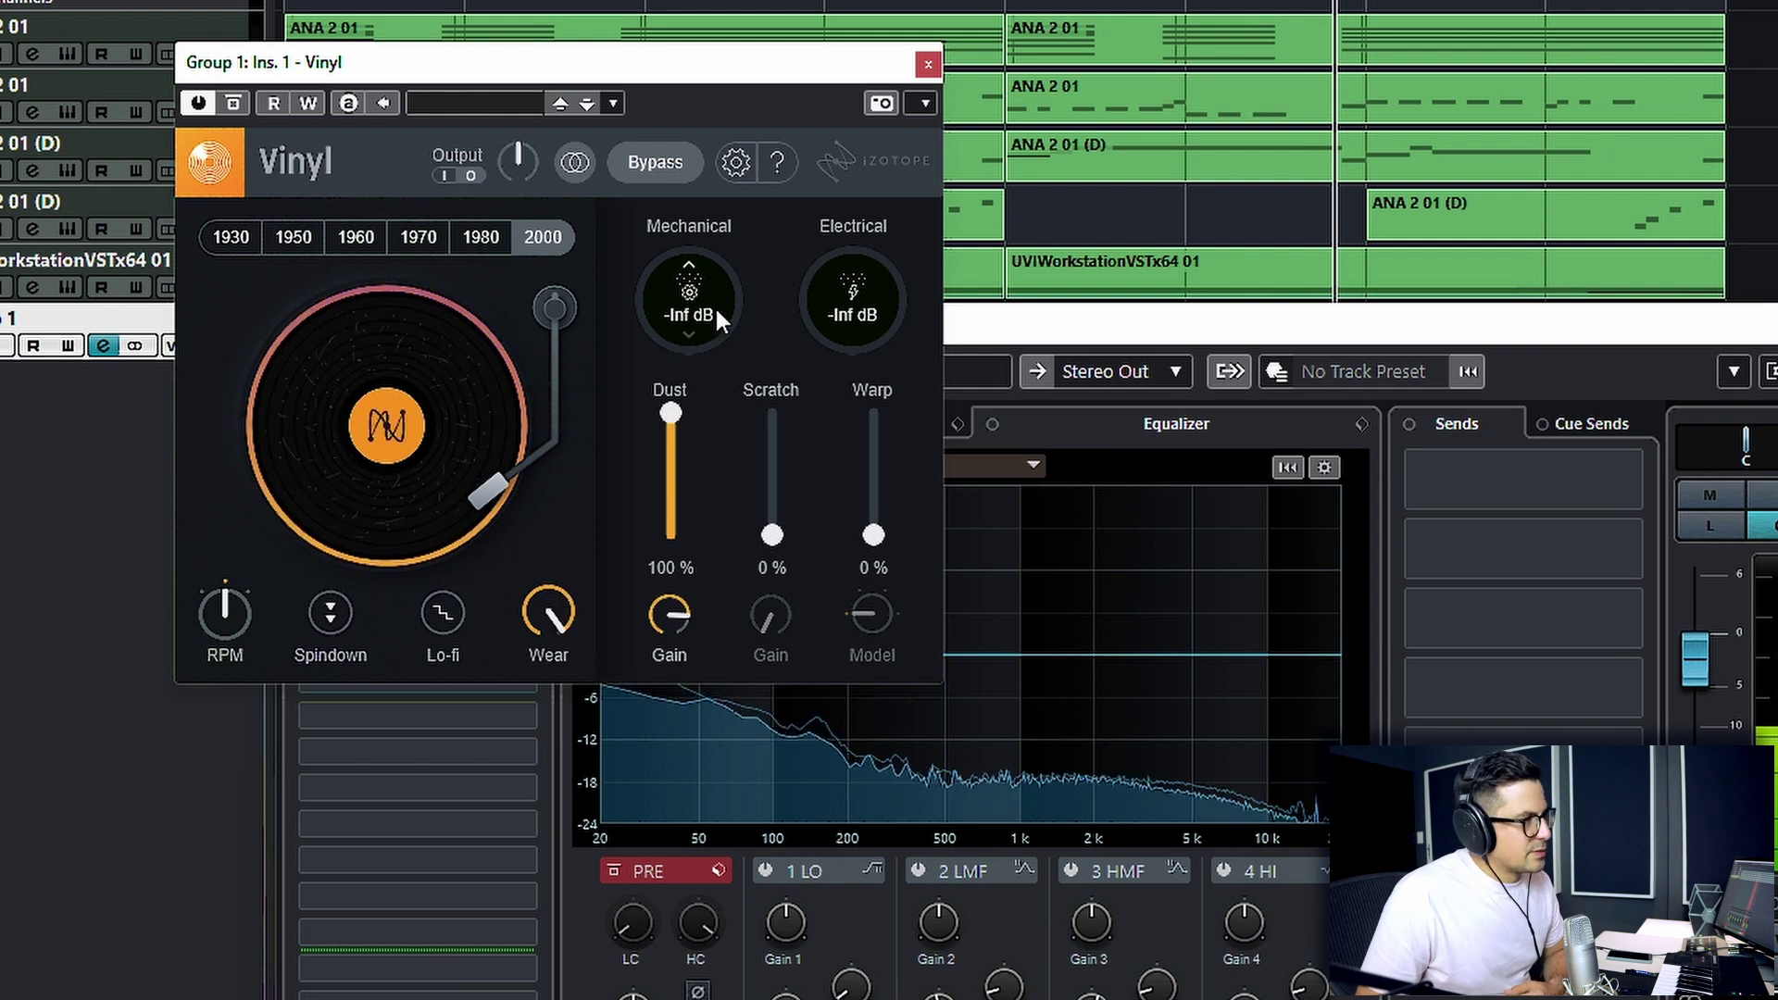
drag(714, 303, 727, 215)
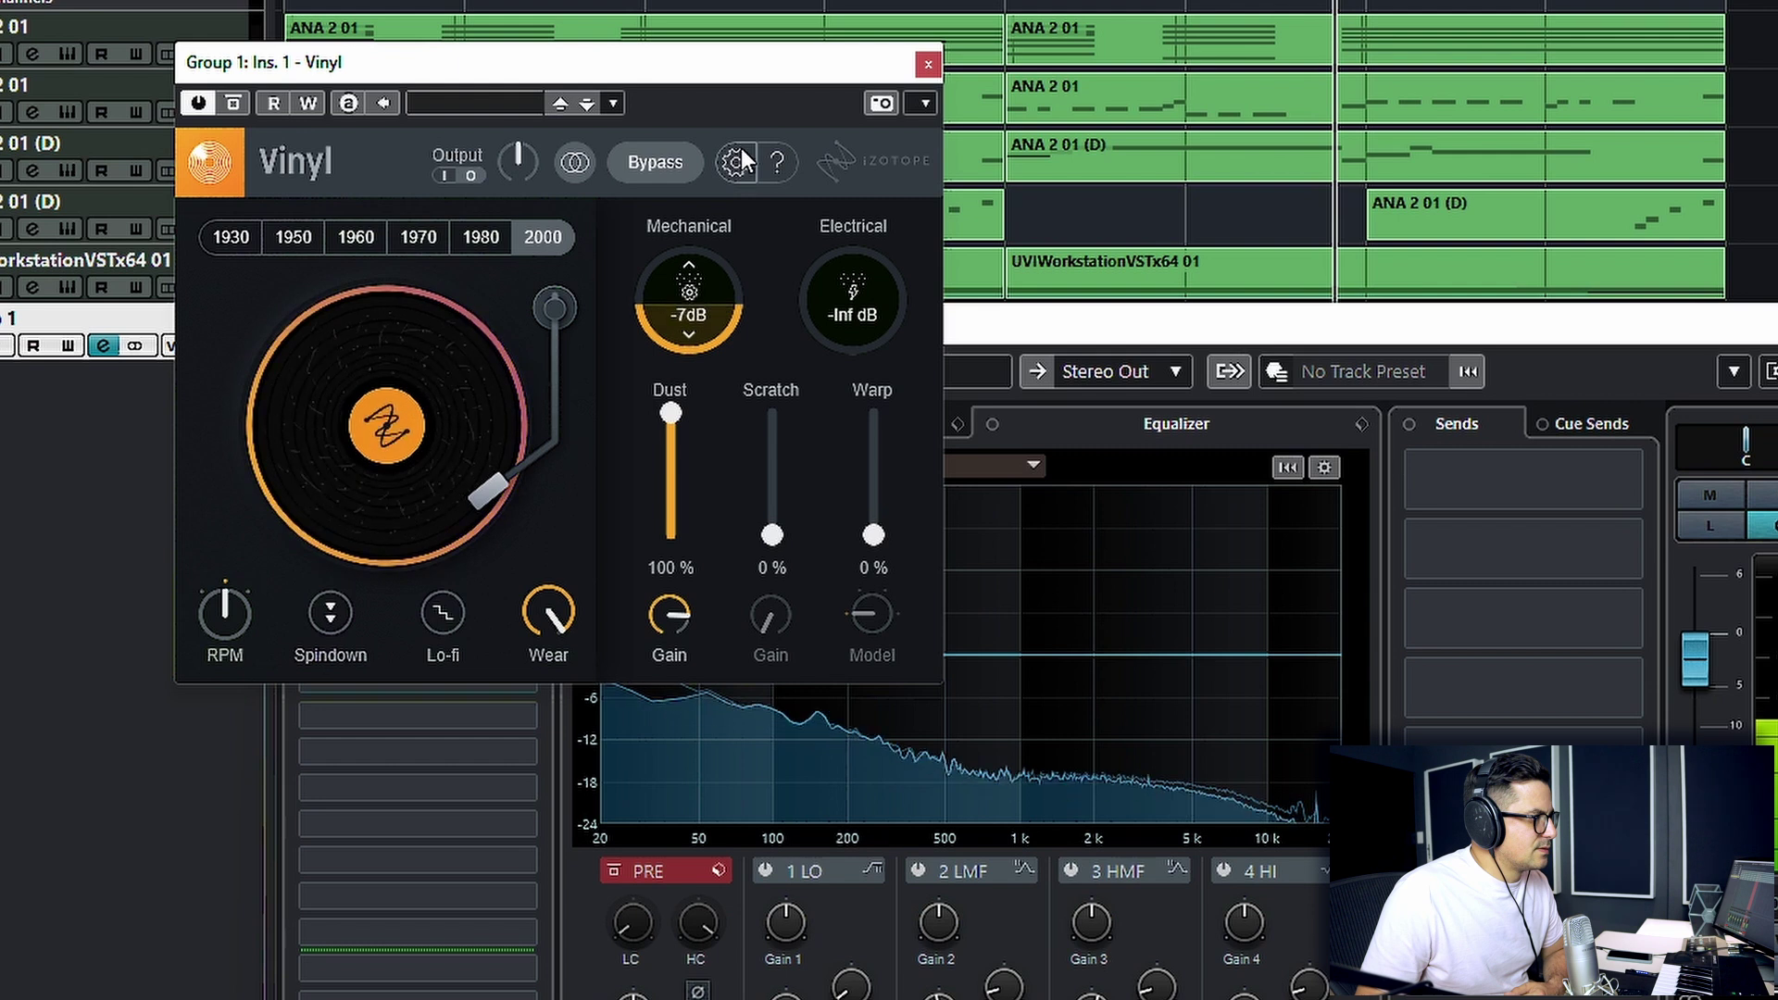
Step: Try Vinyl's Scratch at 100% and return it to 0%, and switch the RPM to 78 and back down to the slowest speed
drag(773, 535, 782, 317)
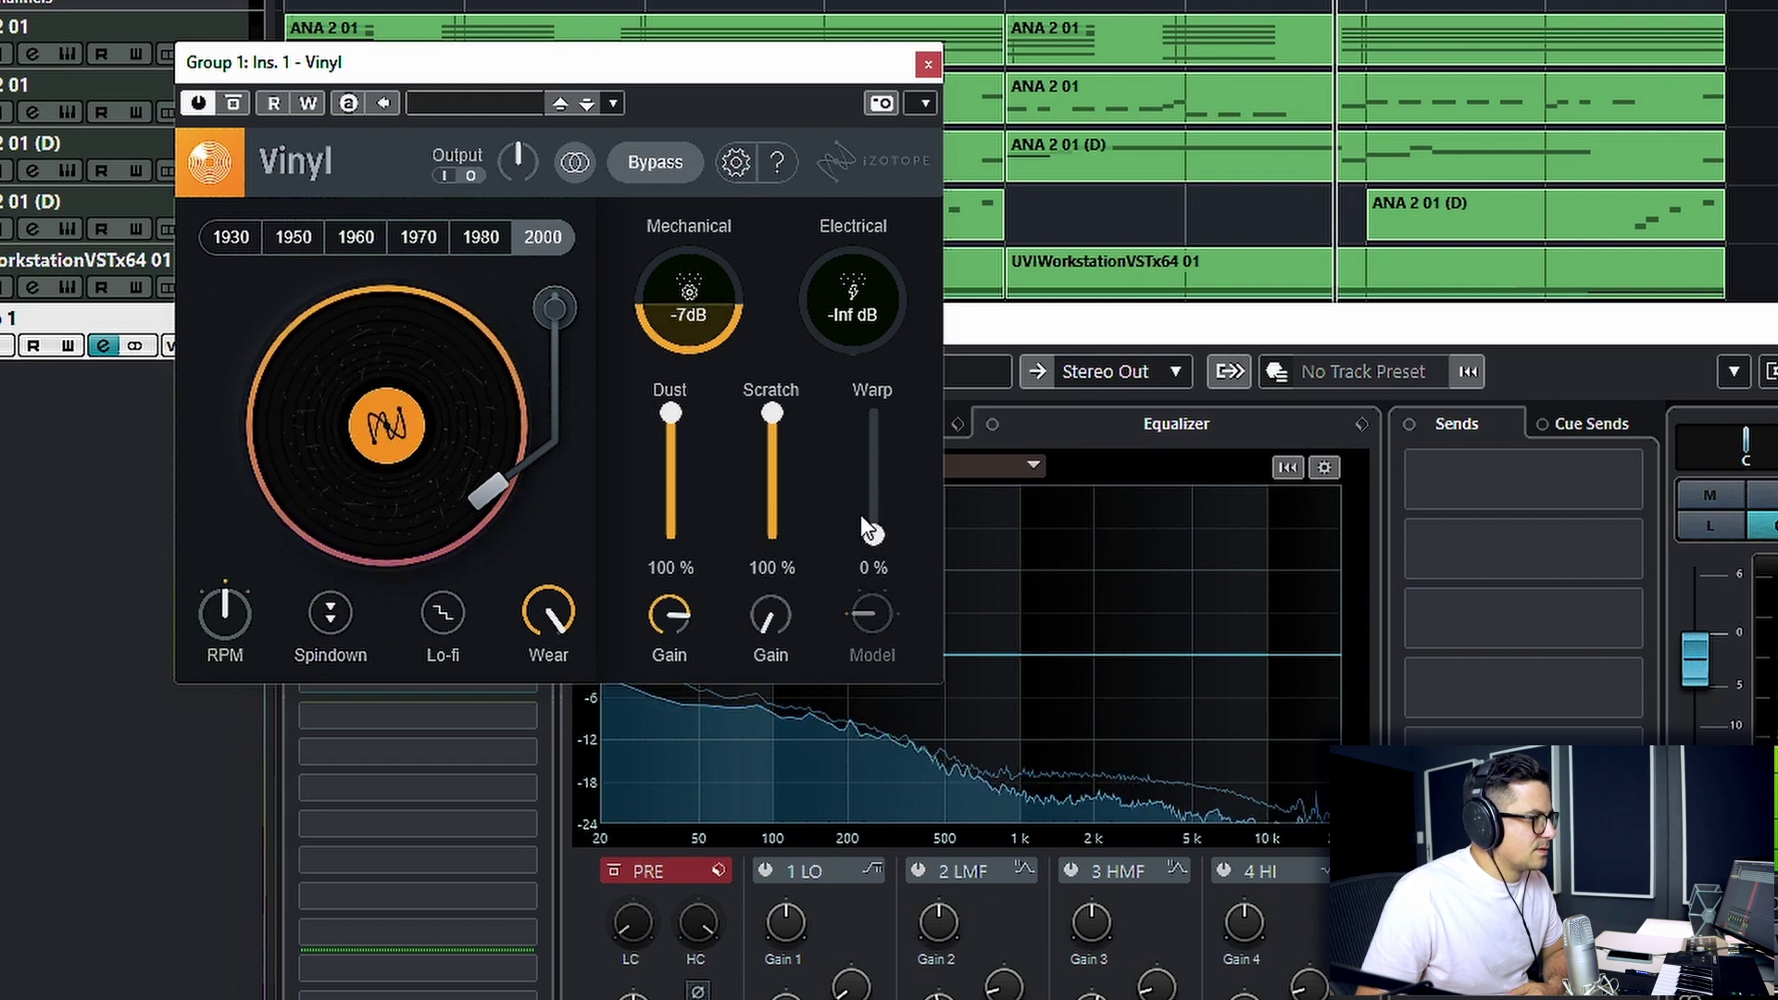
drag(772, 413, 772, 537)
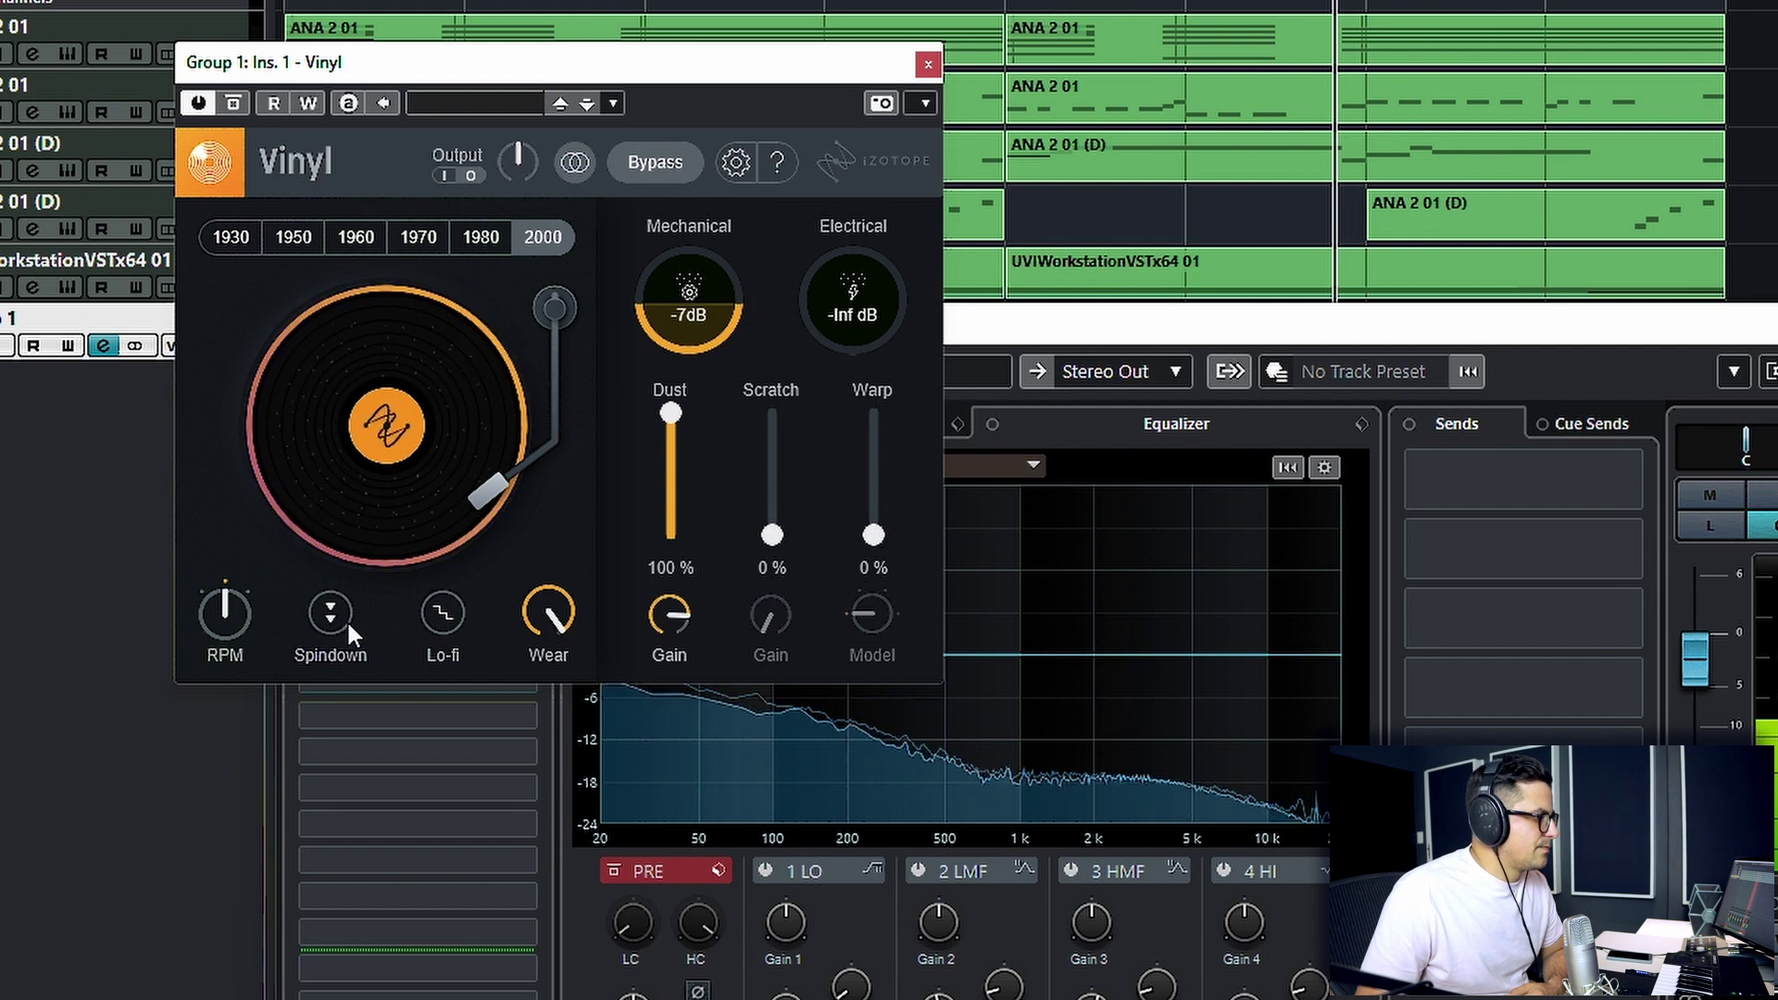
click(219, 600)
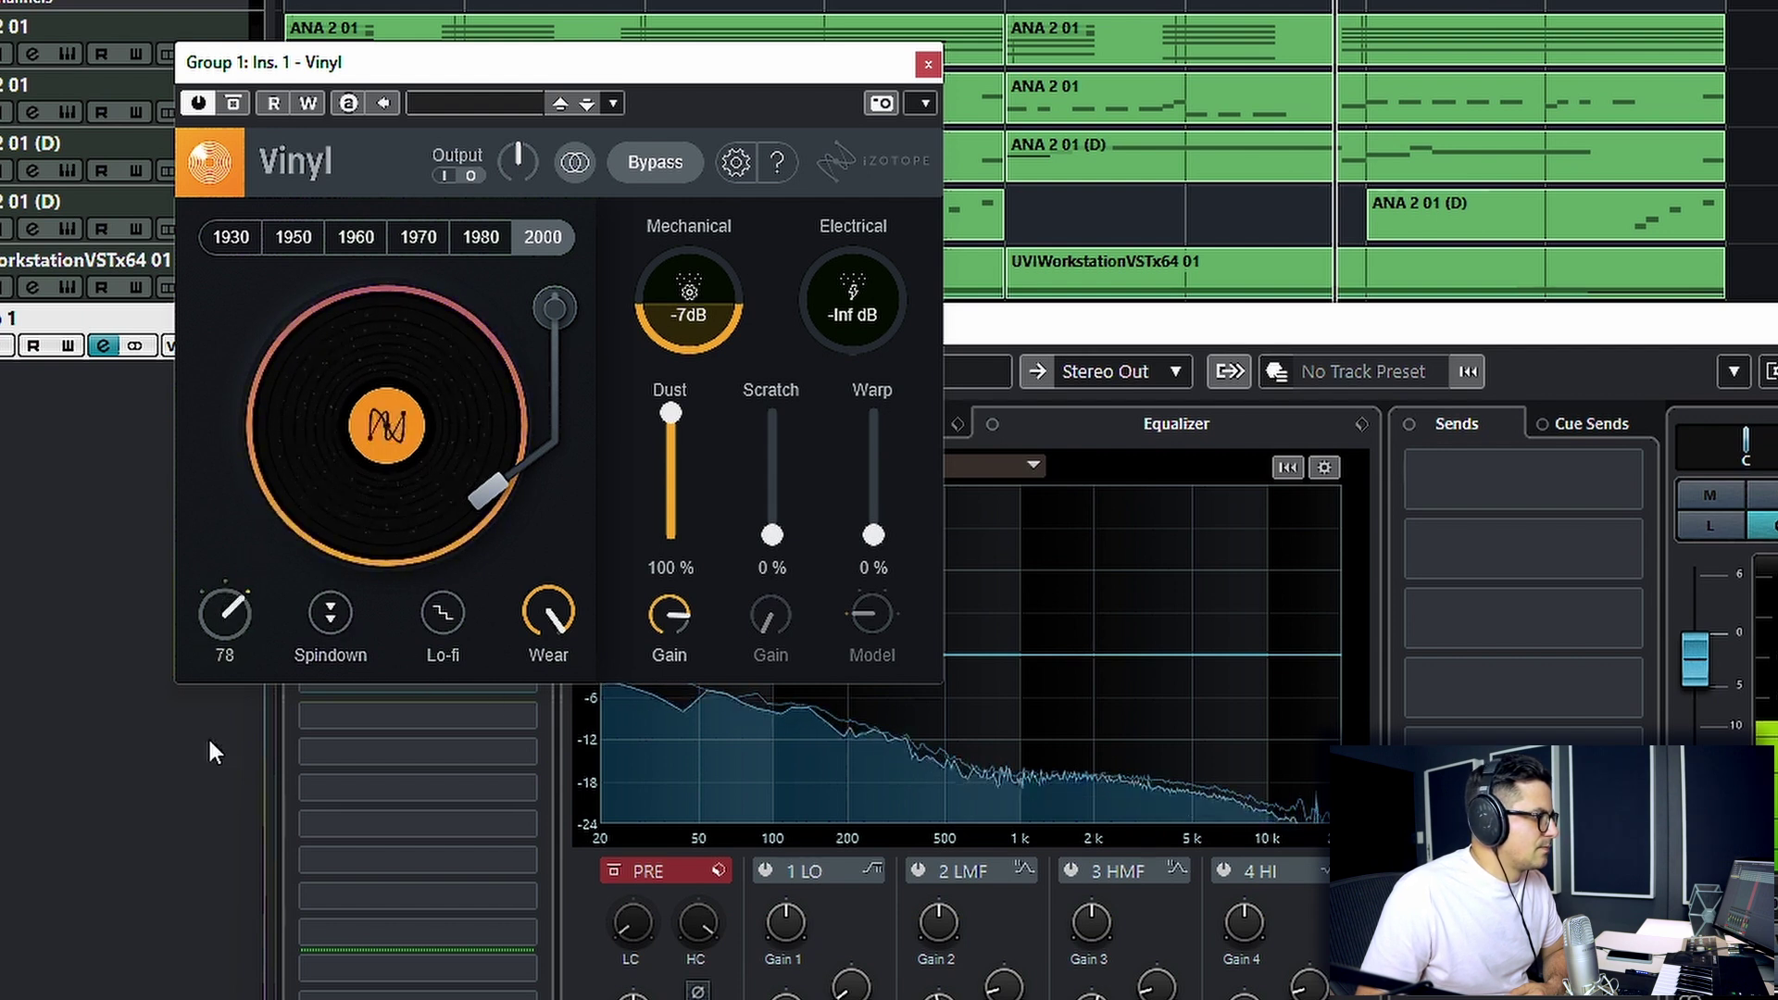
click(223, 606)
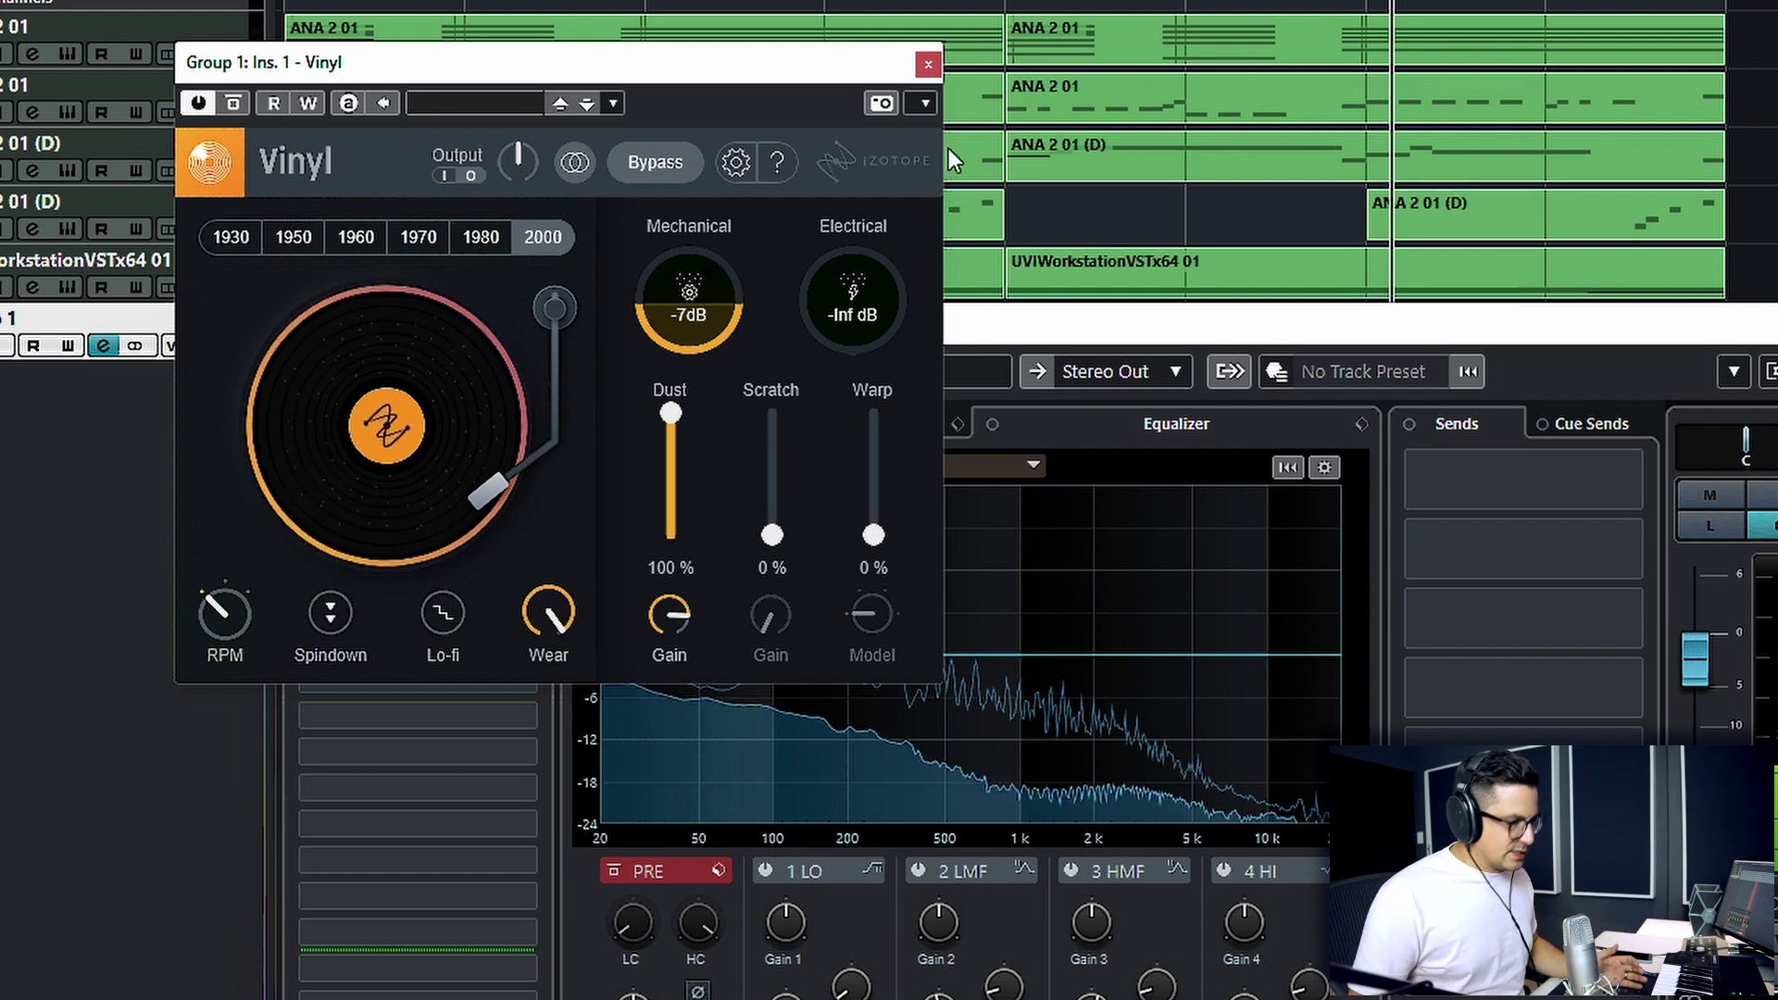
Step: Lower Vinyl's Dust to 31% and the Mechanical noise to -10 dB, and reduce the Wear while the project plays
drag(670, 414, 670, 500)
mouse_move(669, 270)
mouse_down()
mouse_move(674, 313)
mouse_move(674, 299)
mouse_up()
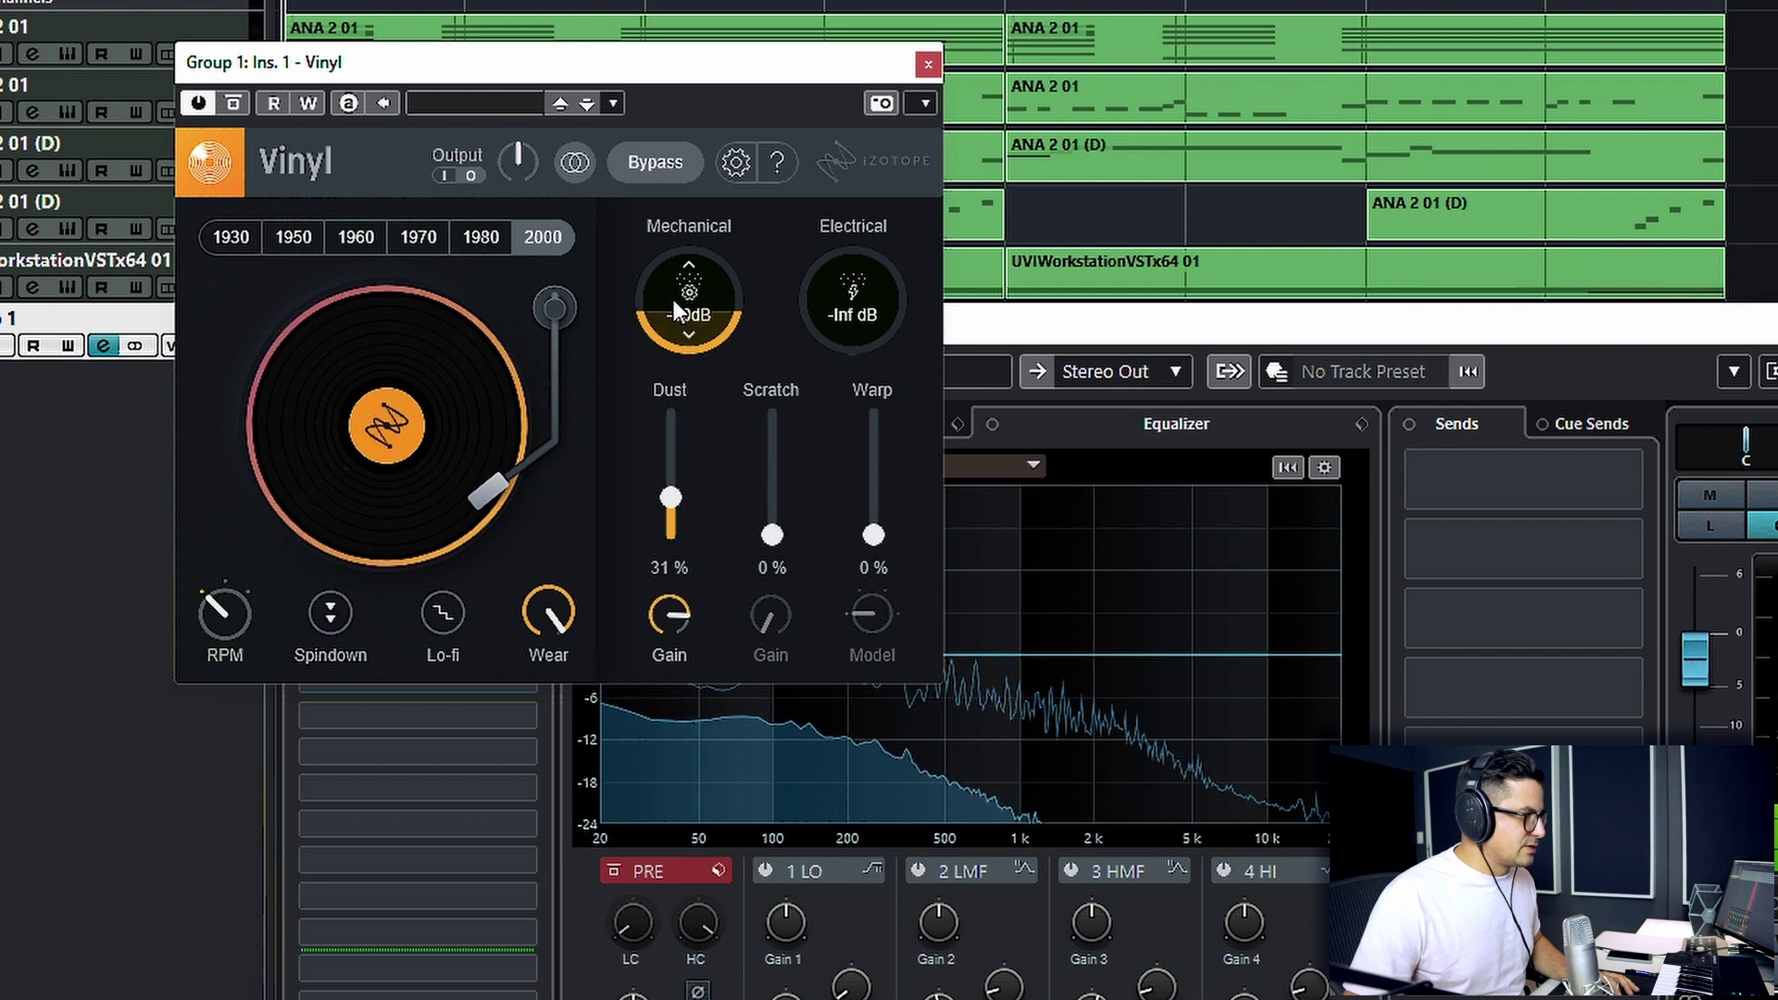
drag(563, 587, 565, 891)
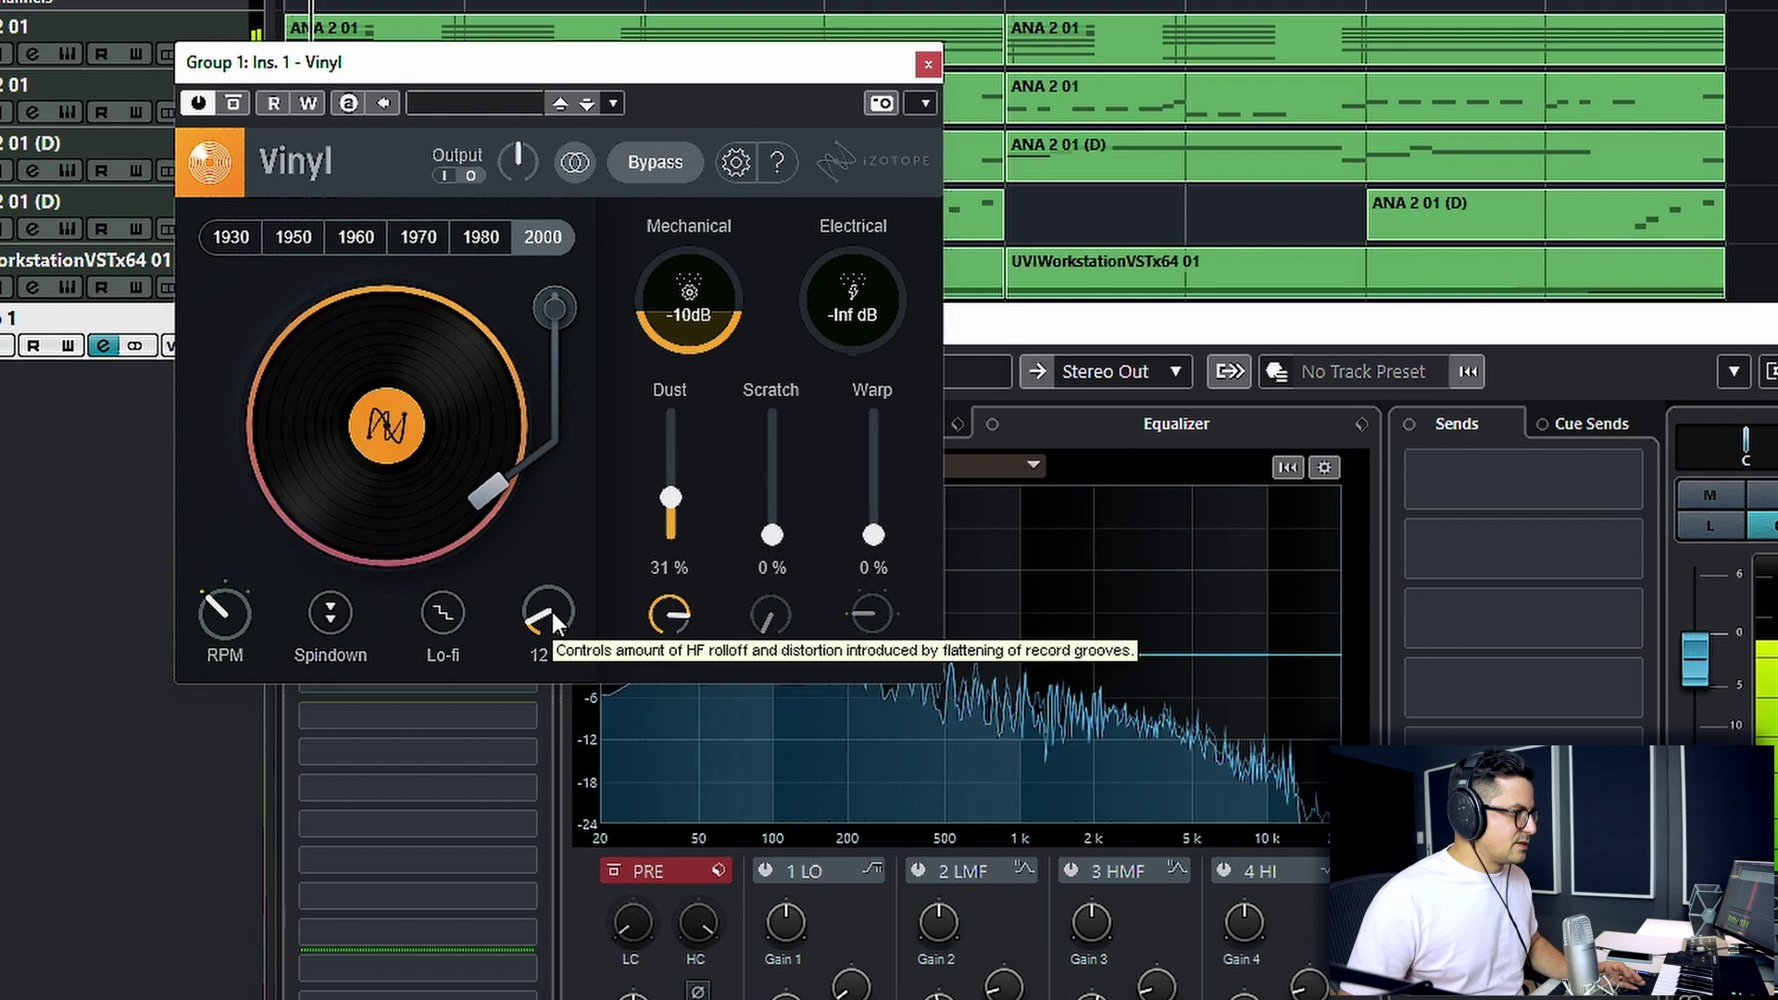
drag(552, 613, 571, 871)
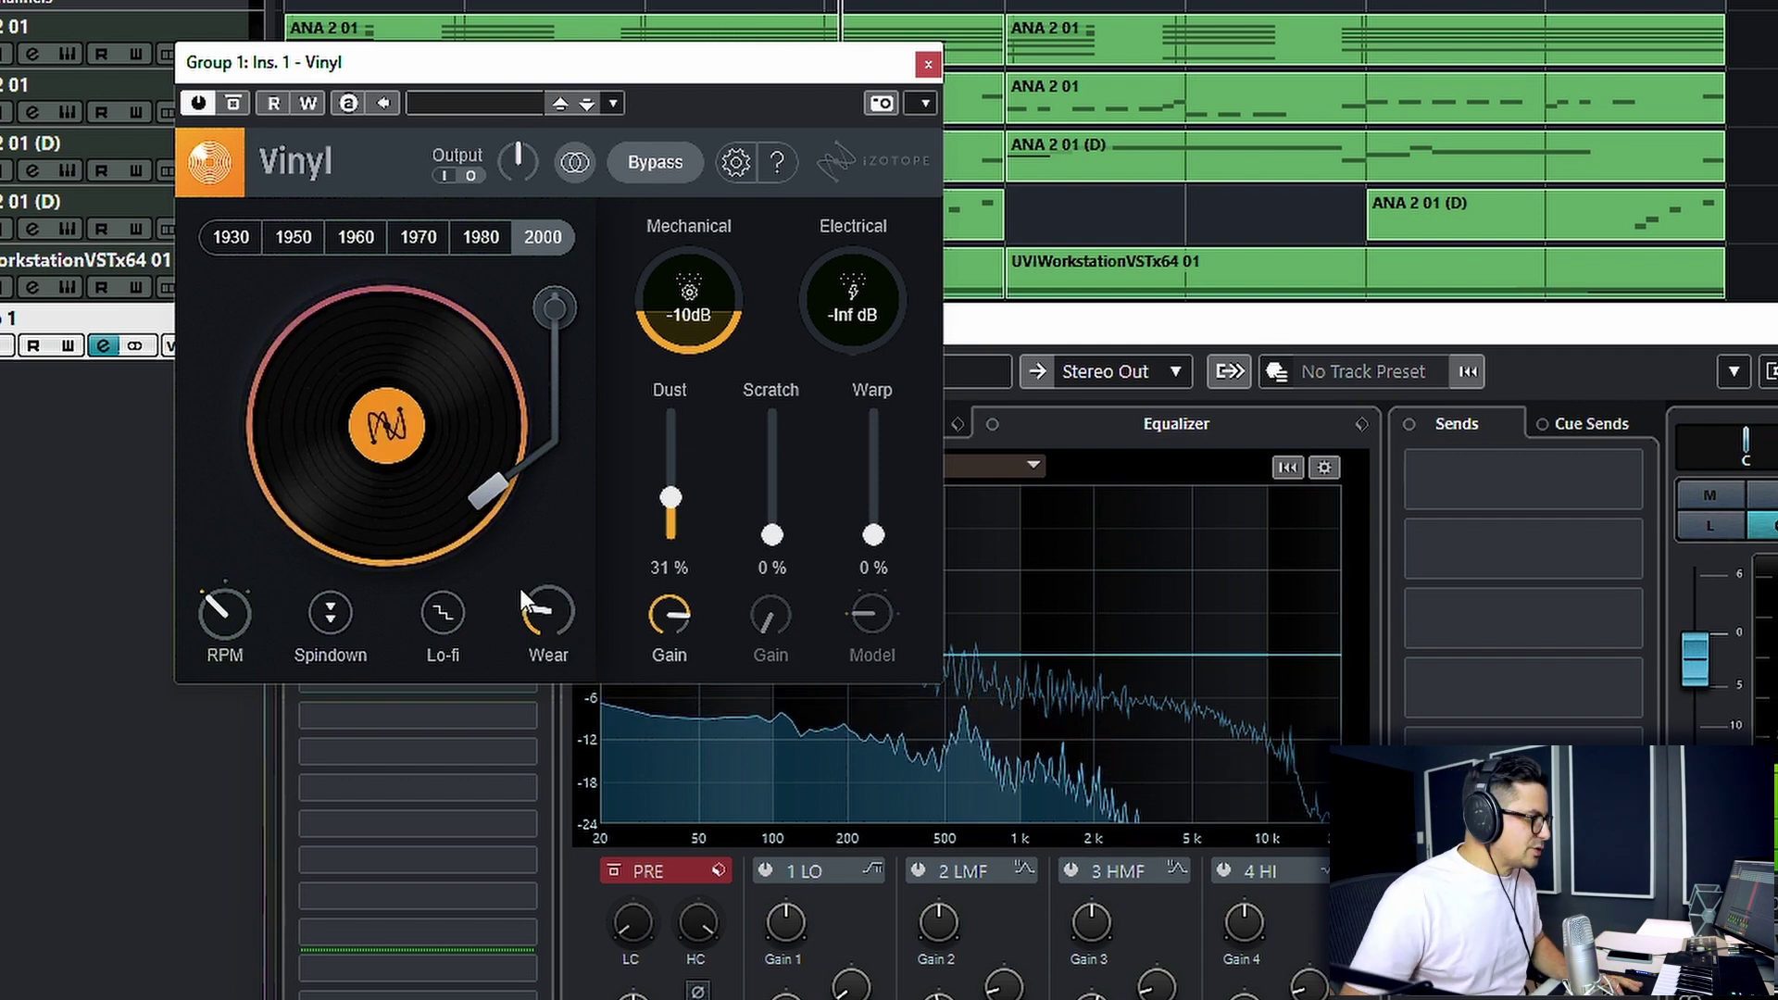
Step: Set Vinyl's Dust to 100%, Wear to 71% and Warp to 100%, and change the warp model
drag(520, 587, 682, 385)
drag(553, 601, 569, 531)
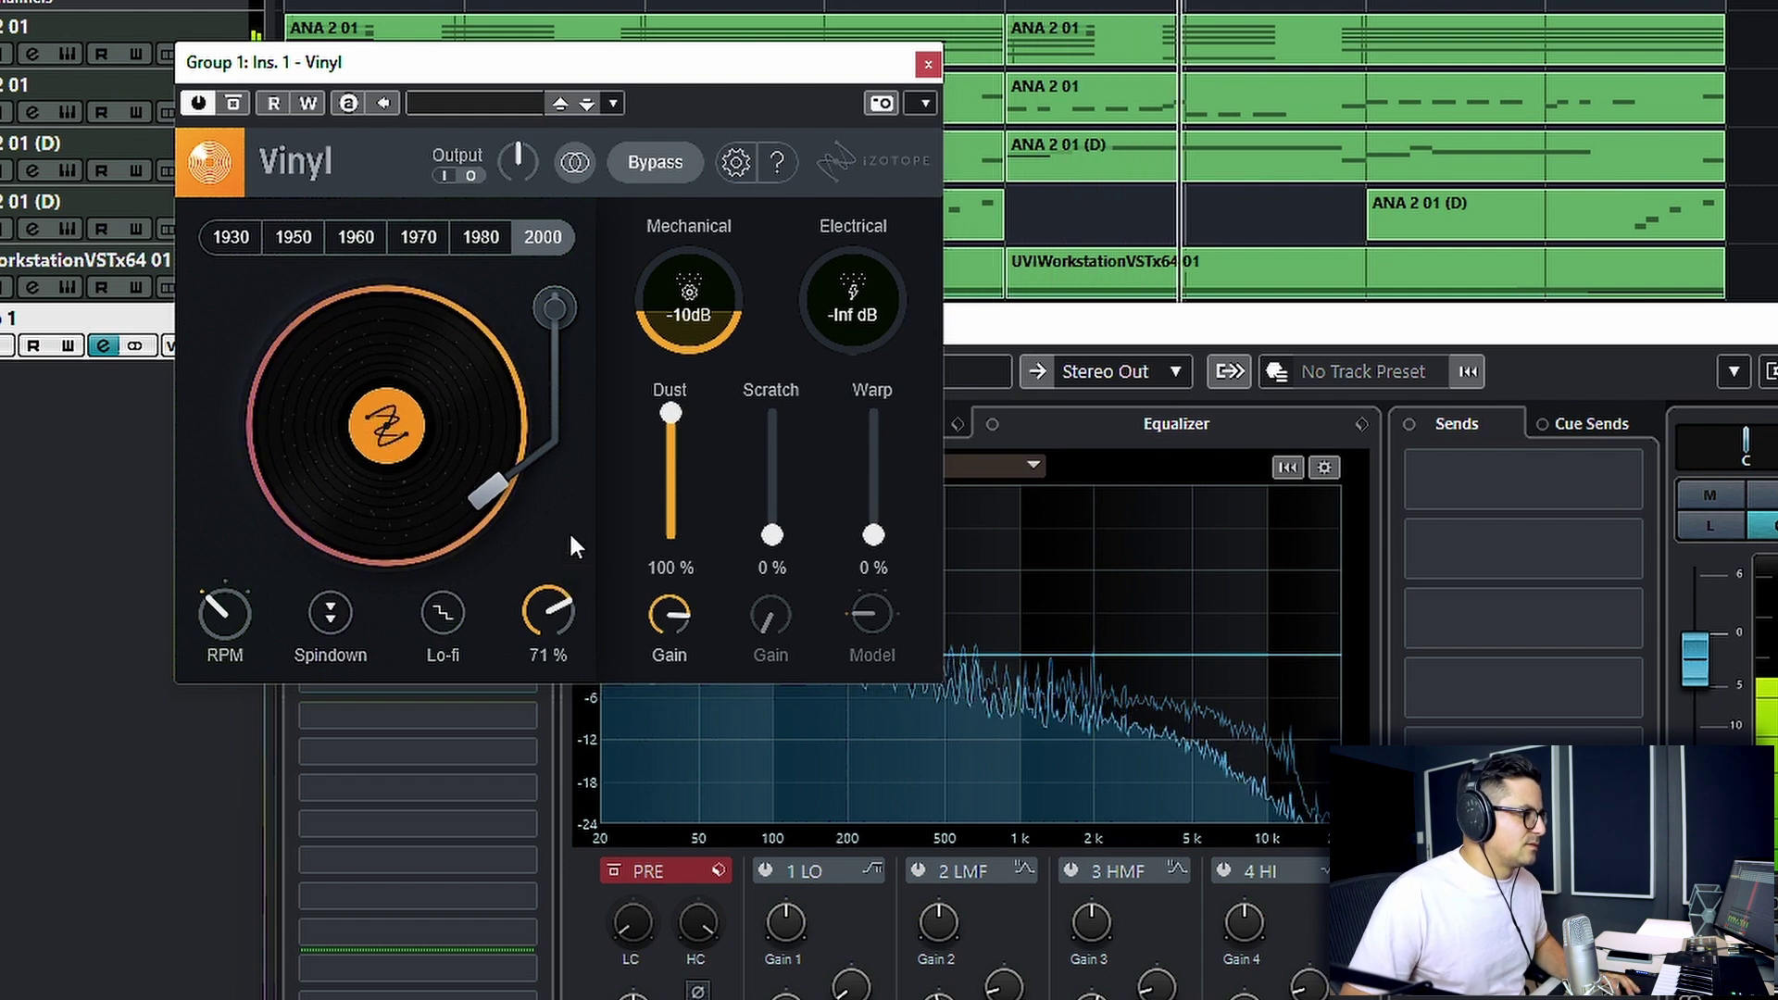
drag(774, 536, 873, 458)
drag(885, 607, 891, 289)
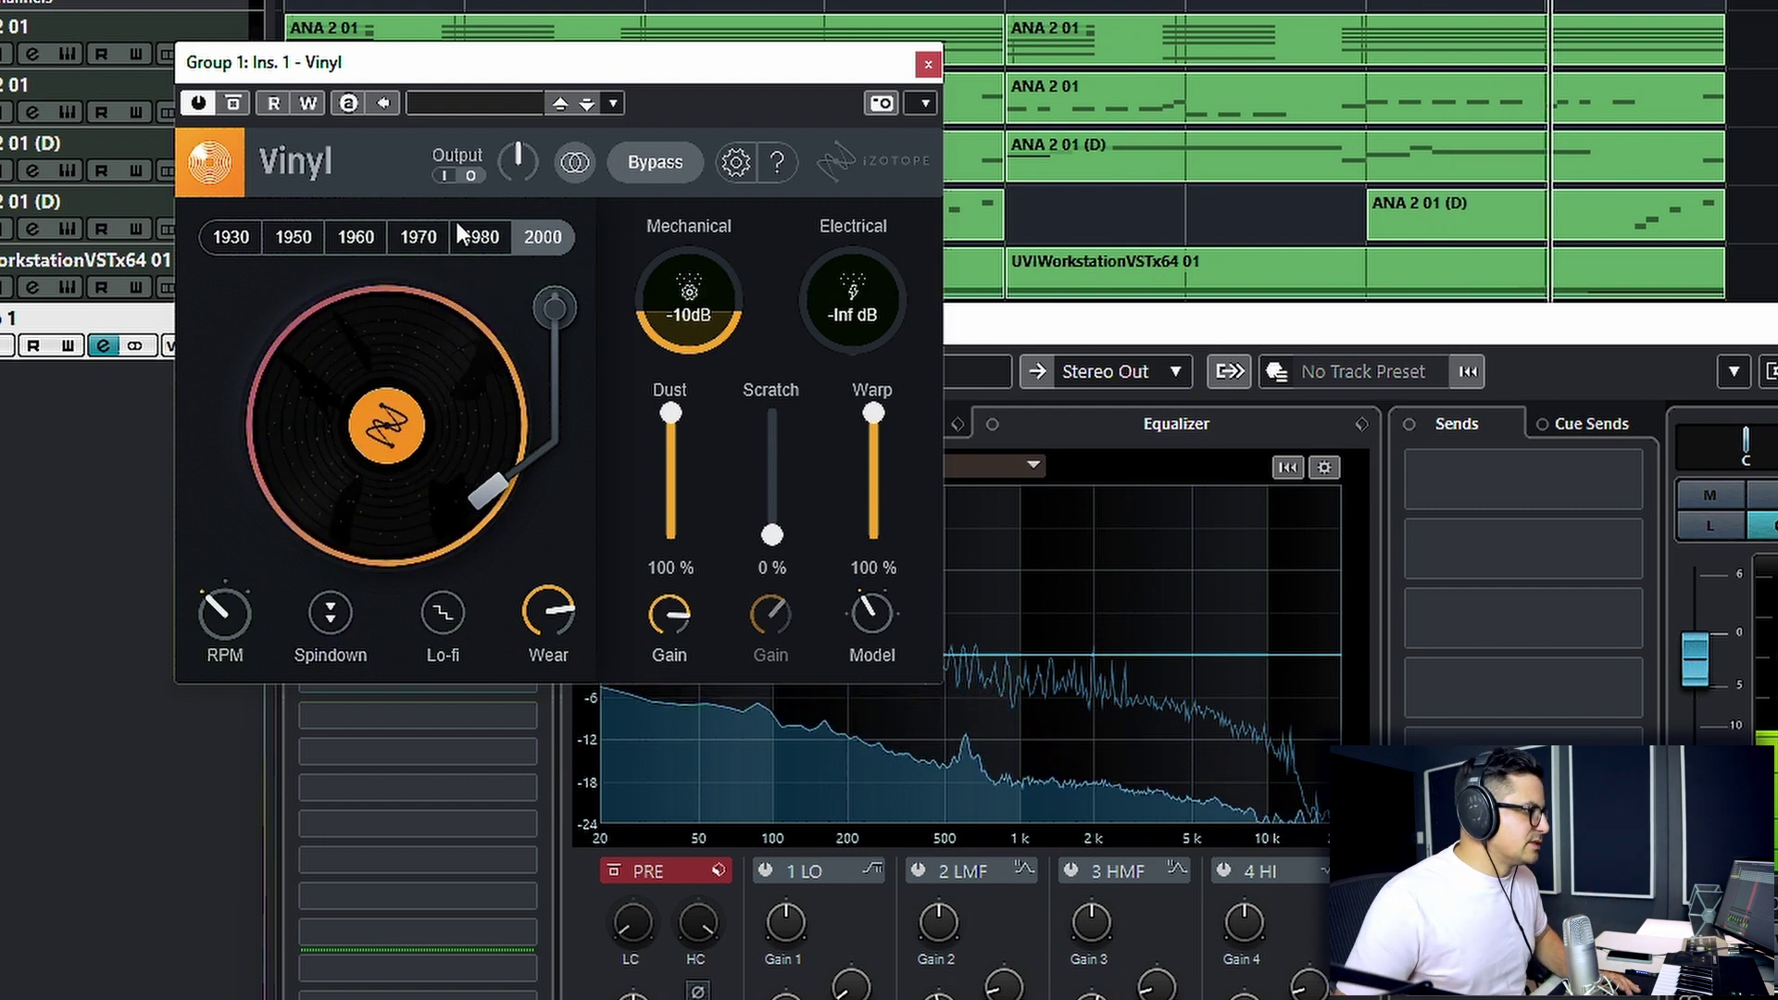
Step: Audition Vinyl's 1980, 1970, 1960, 1950 and 1930 year settings in turn during playback
click(482, 242)
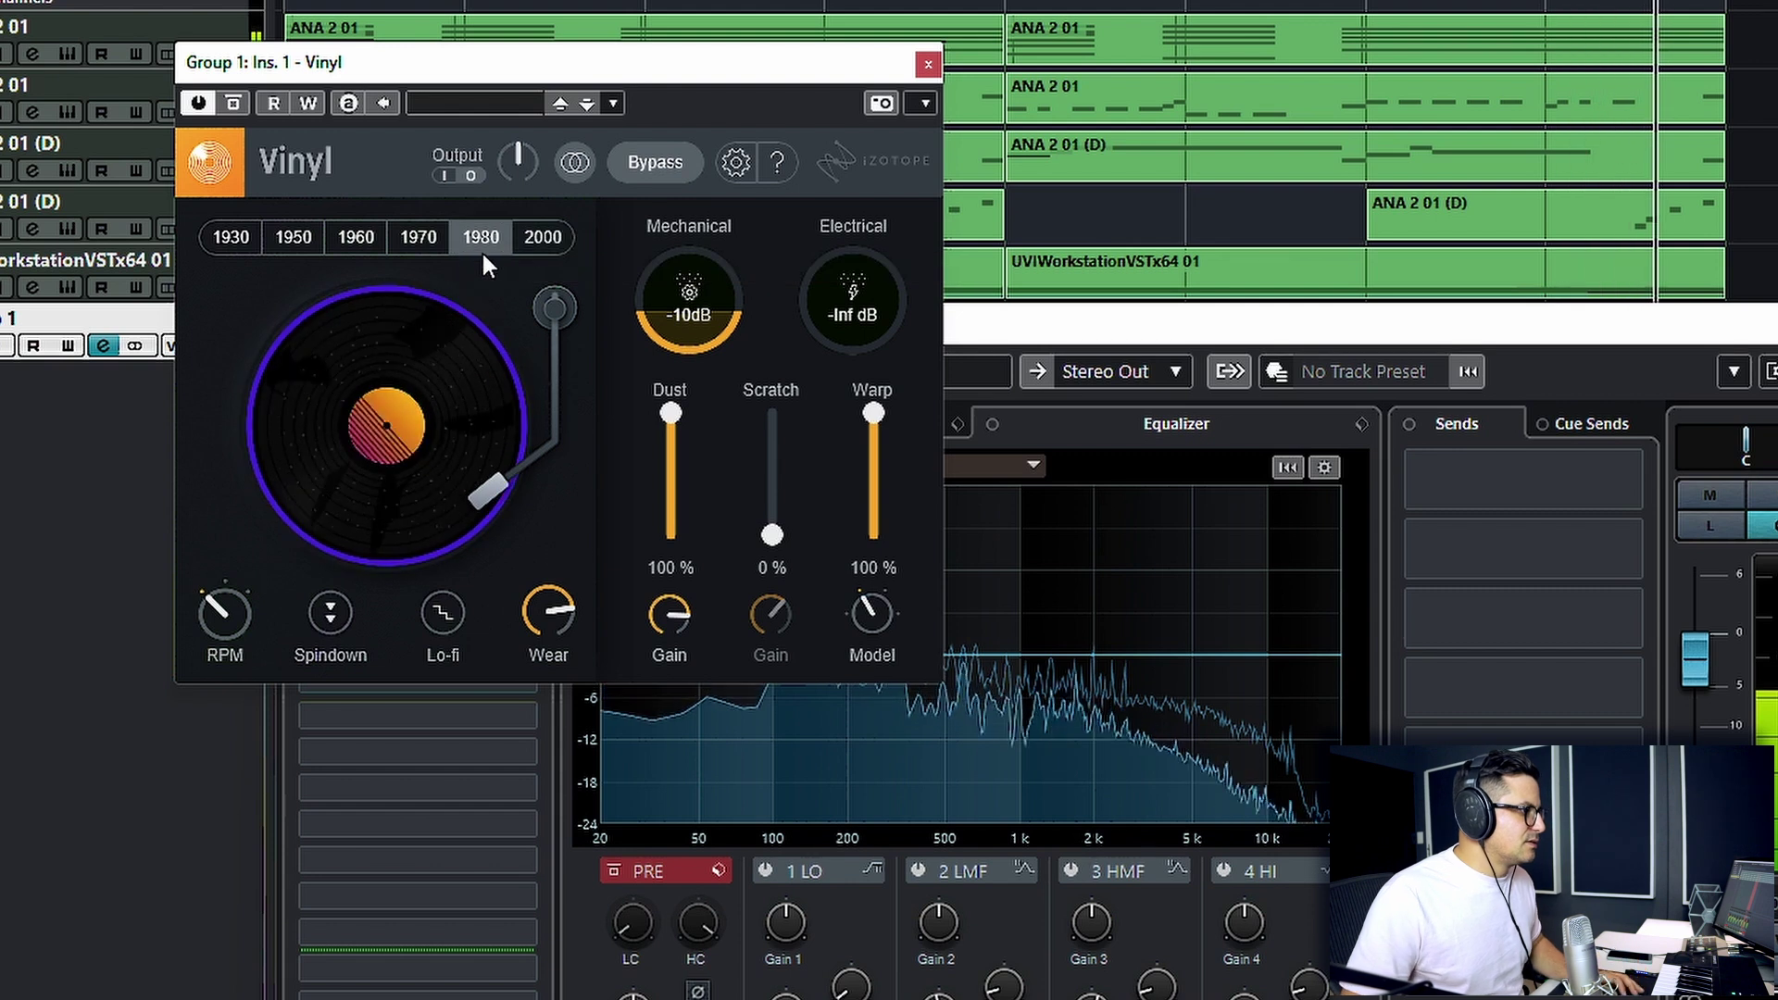
click(424, 240)
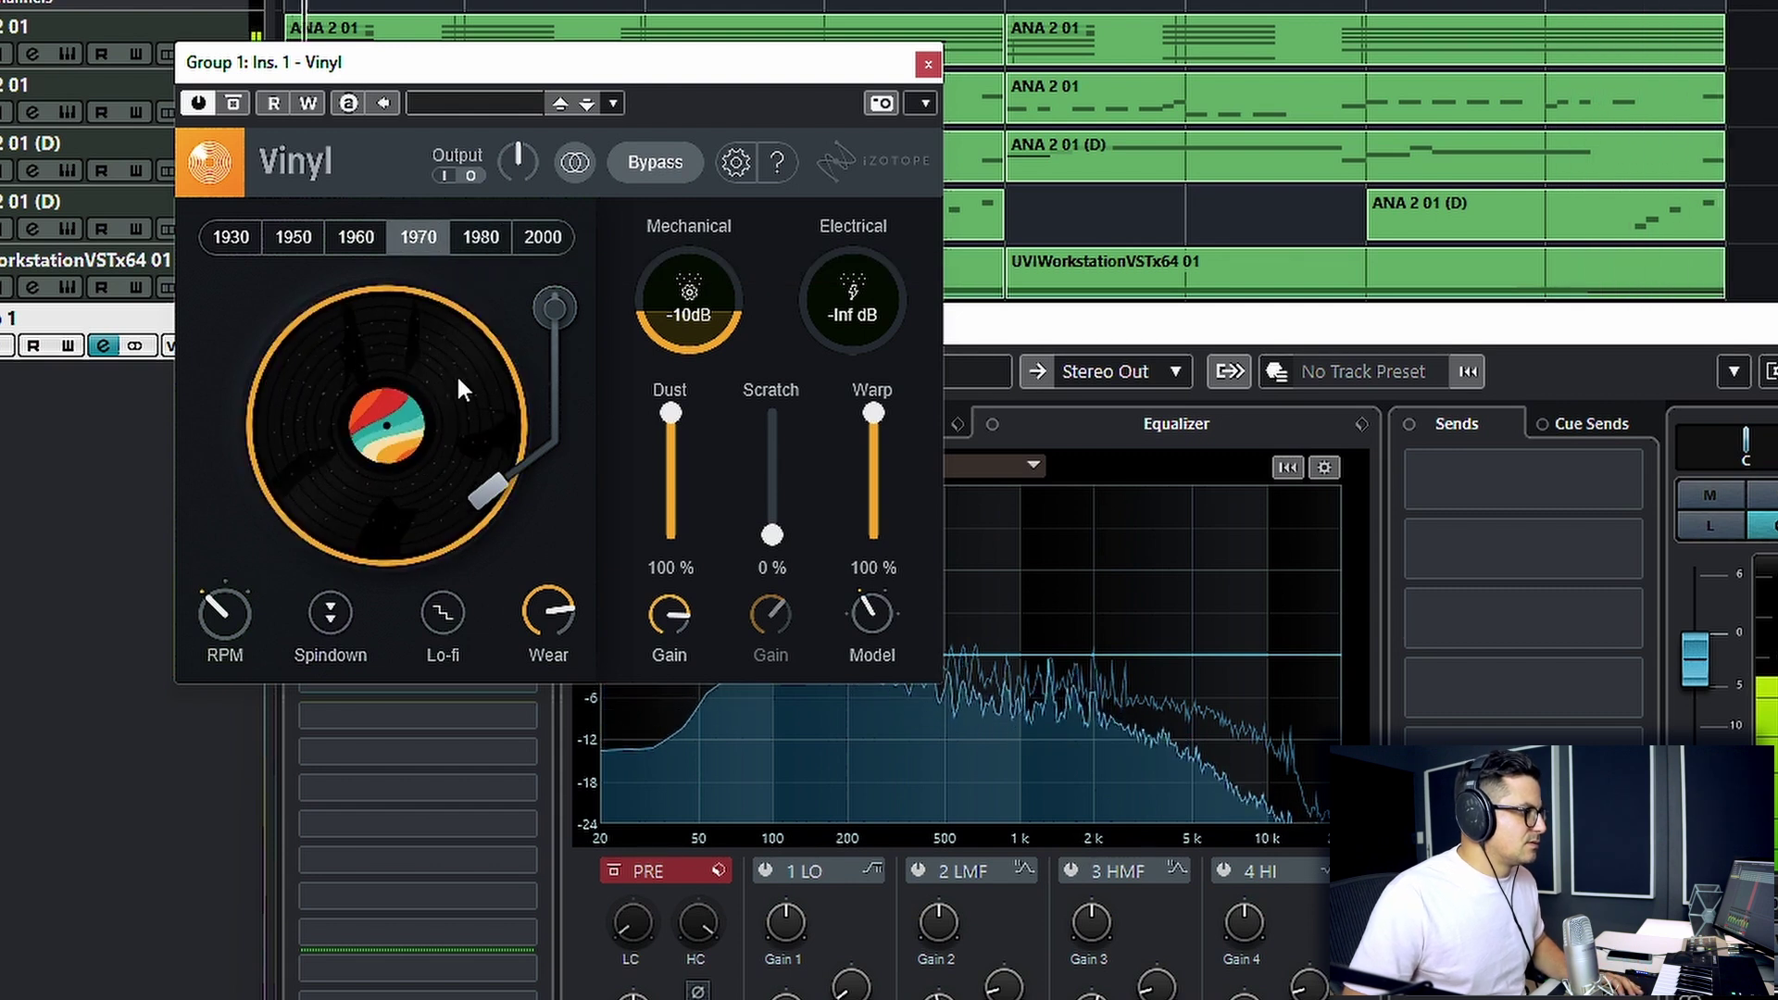
click(354, 236)
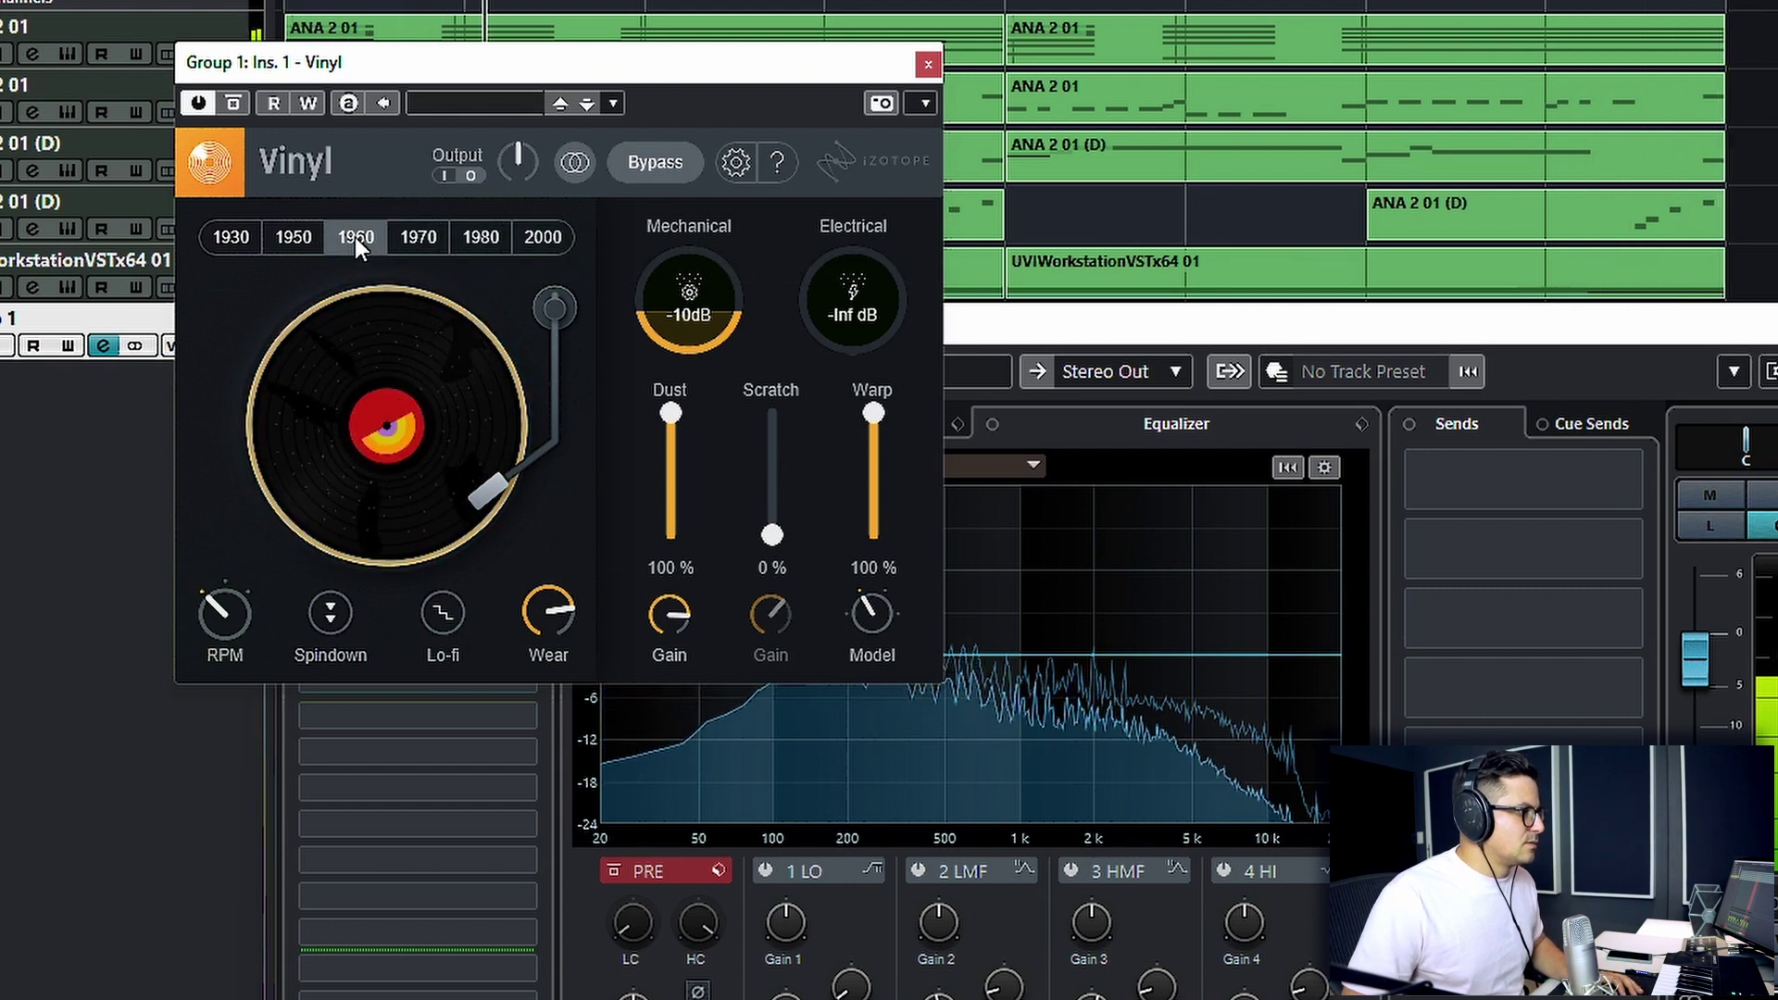
click(296, 237)
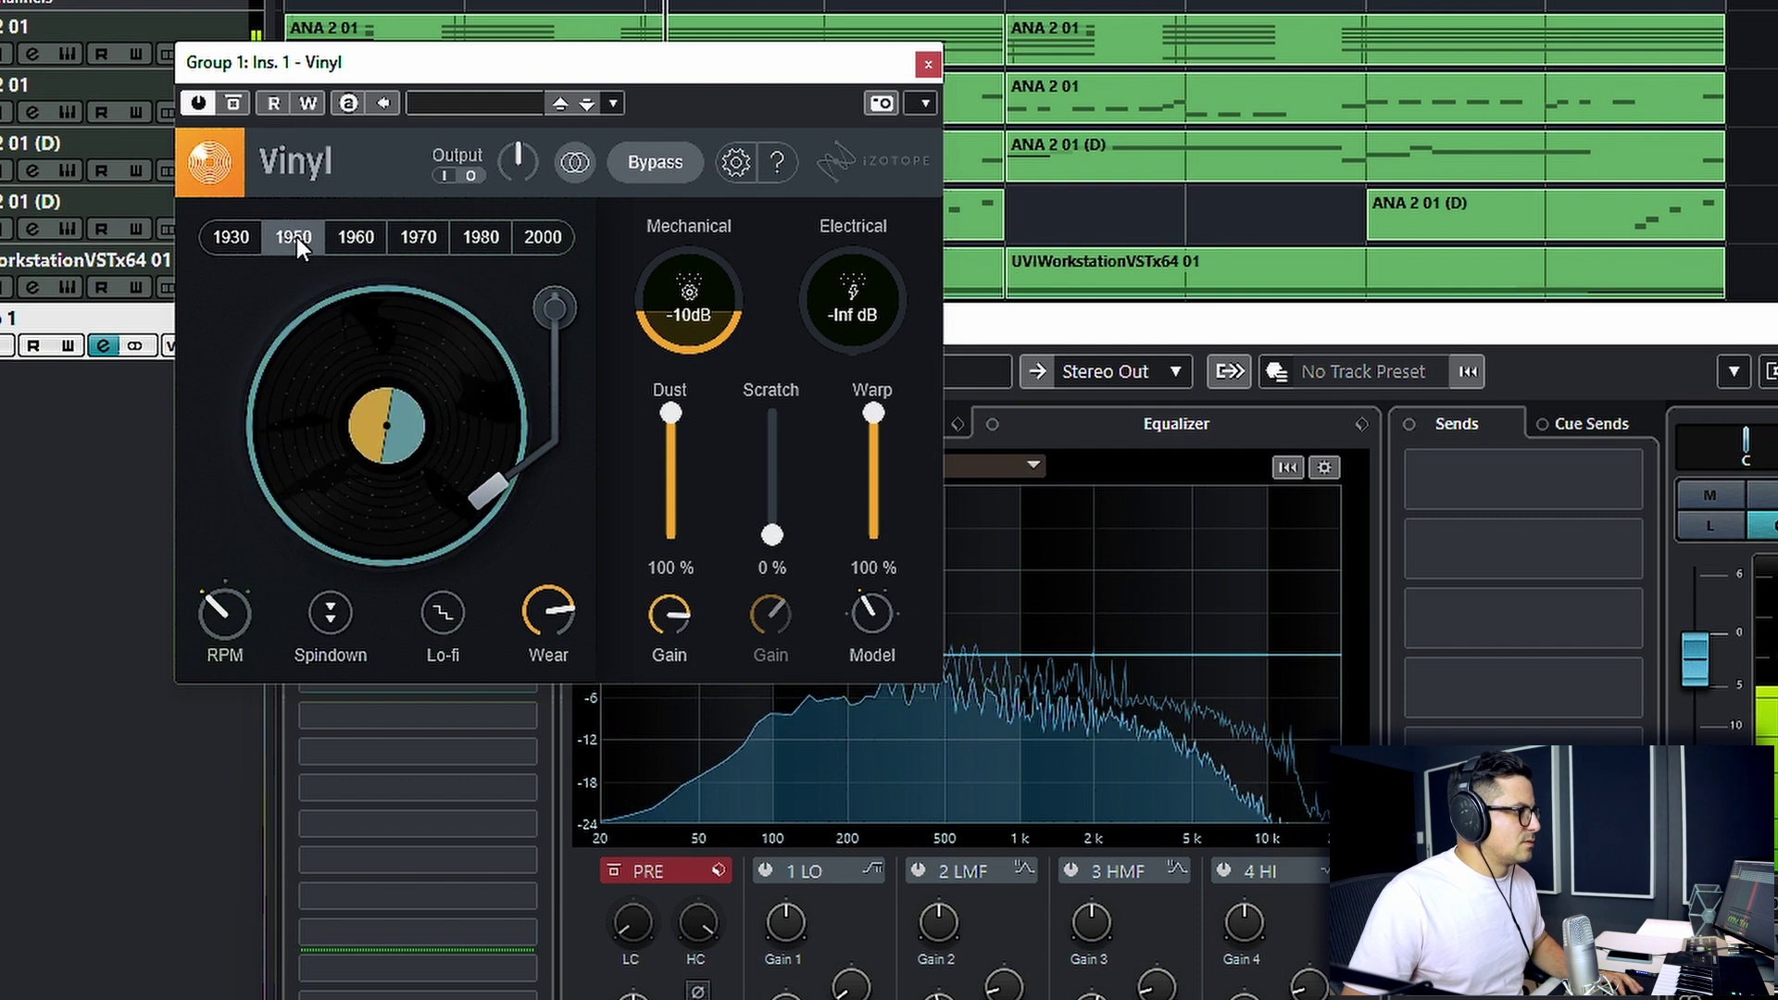
click(226, 241)
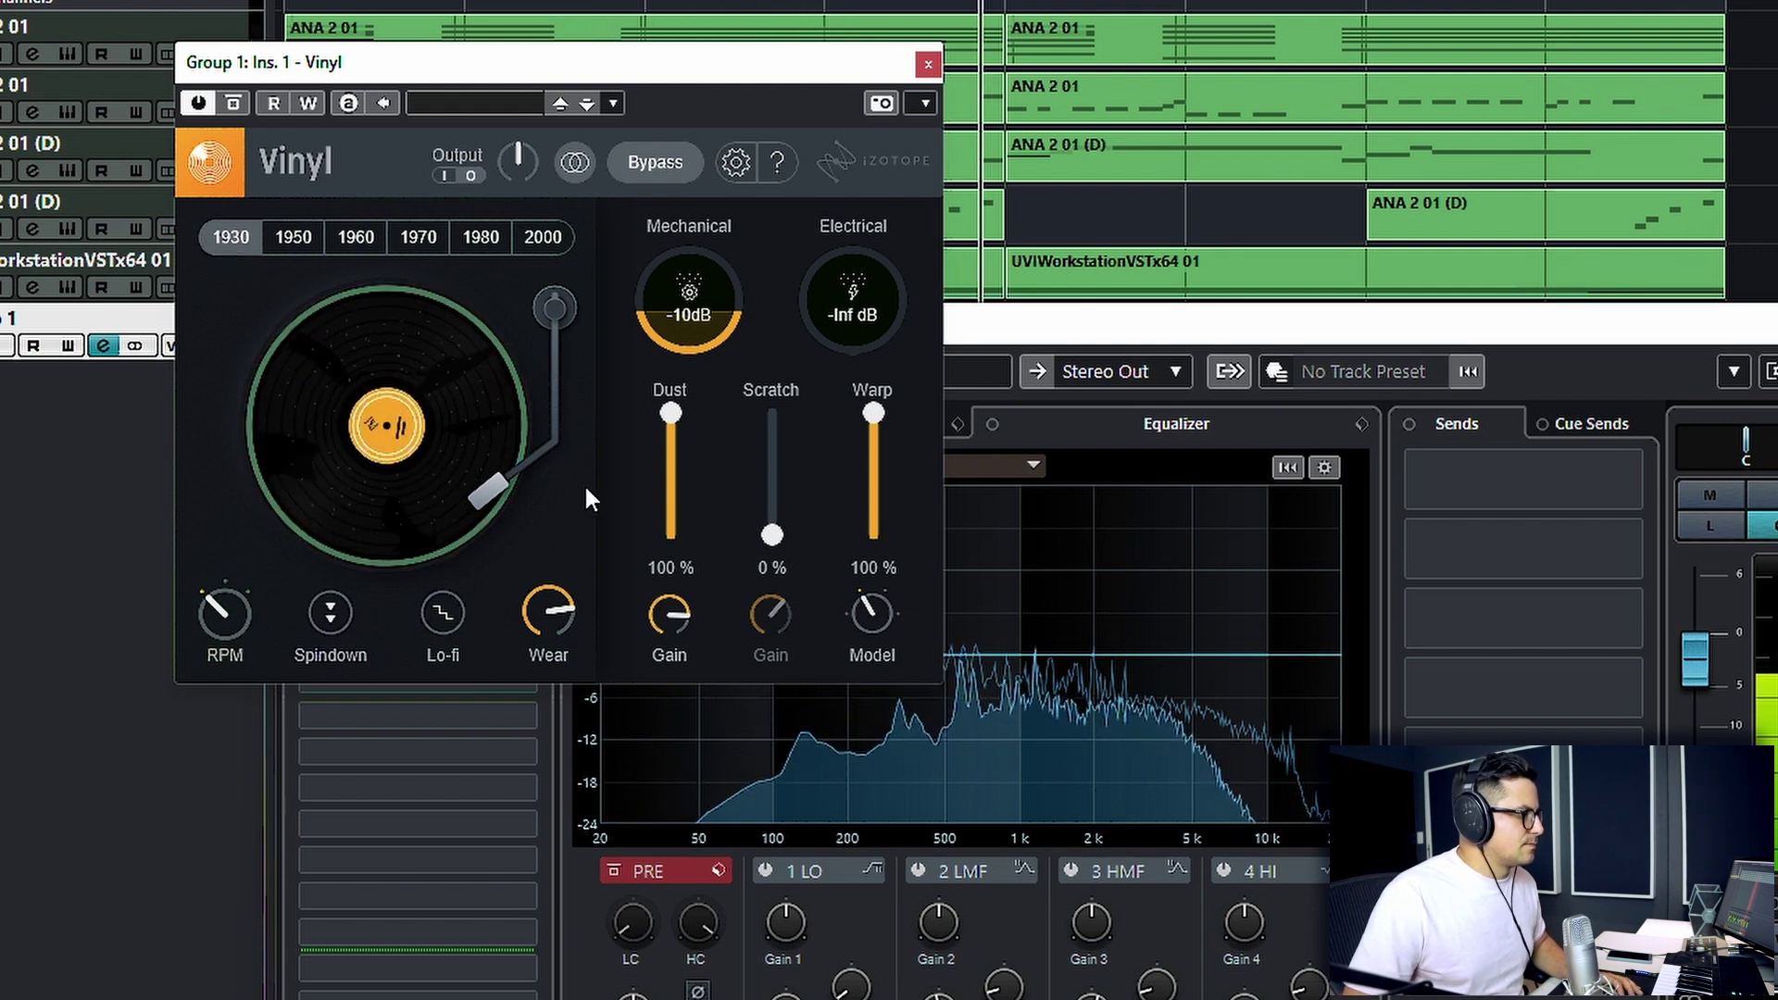
Step: Lower Vinyl's Wear to 39%, compare the 1970 and 1960 years, and trigger the Spindown effect
drag(547, 599, 557, 734)
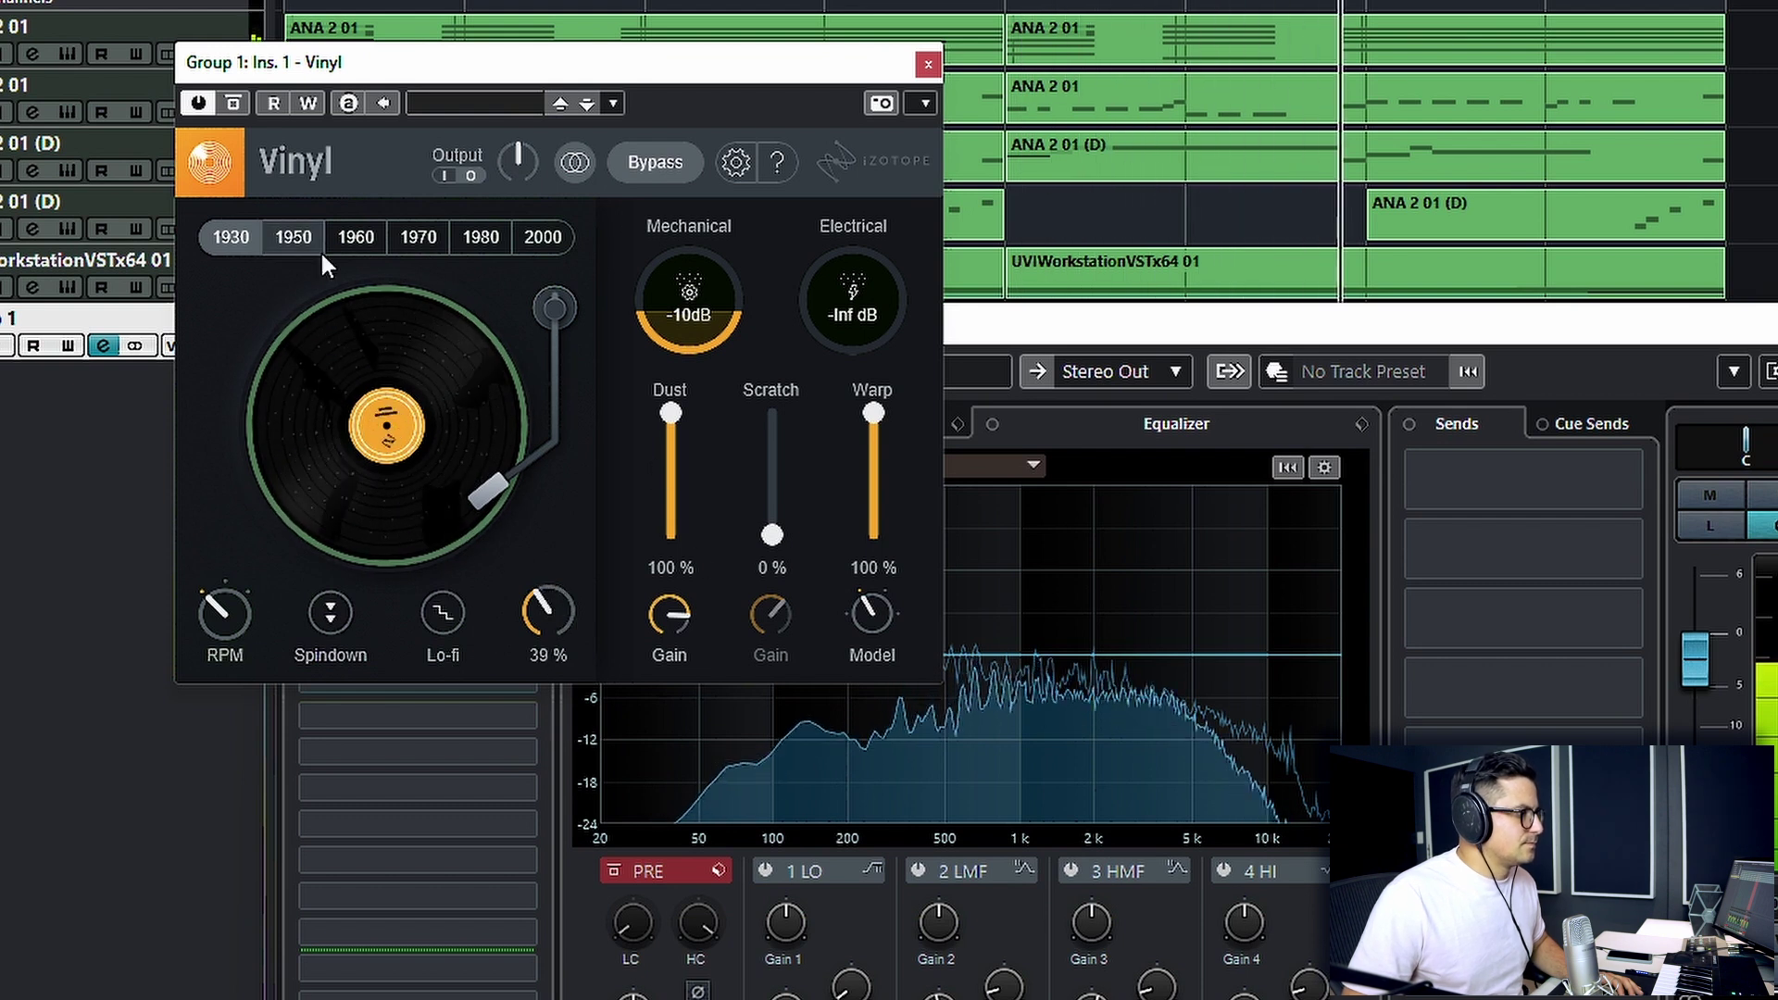
click(417, 238)
click(370, 239)
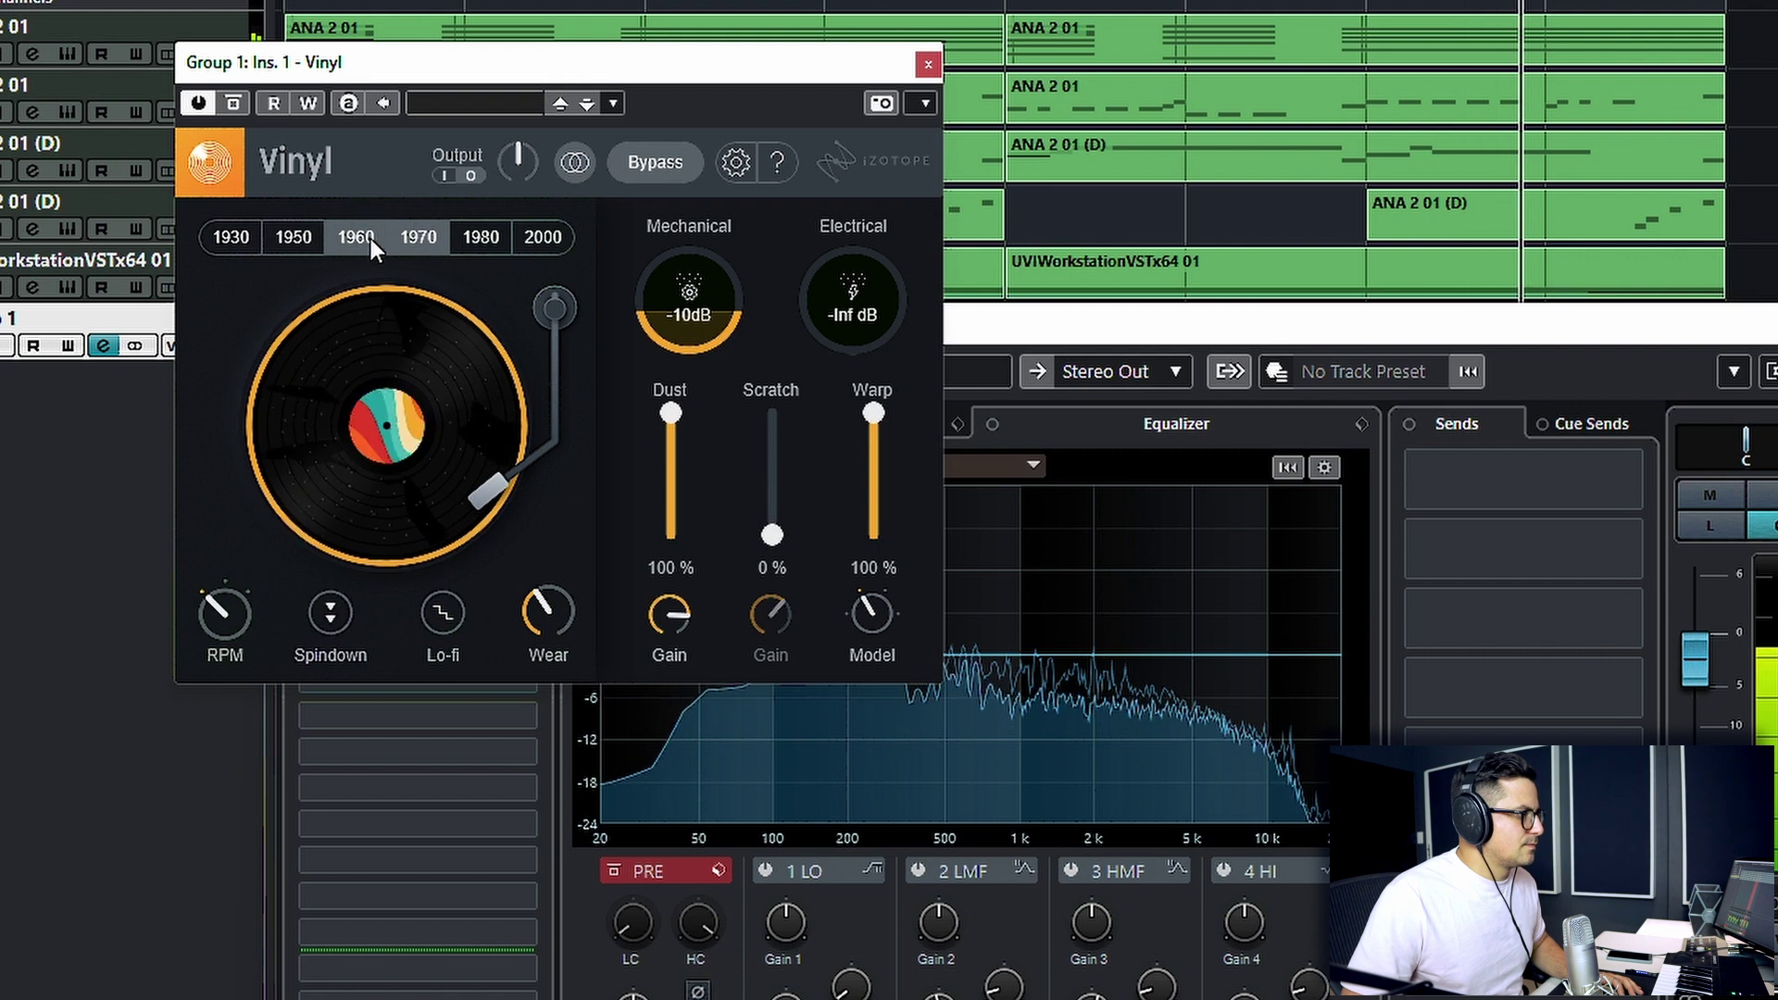
click(336, 616)
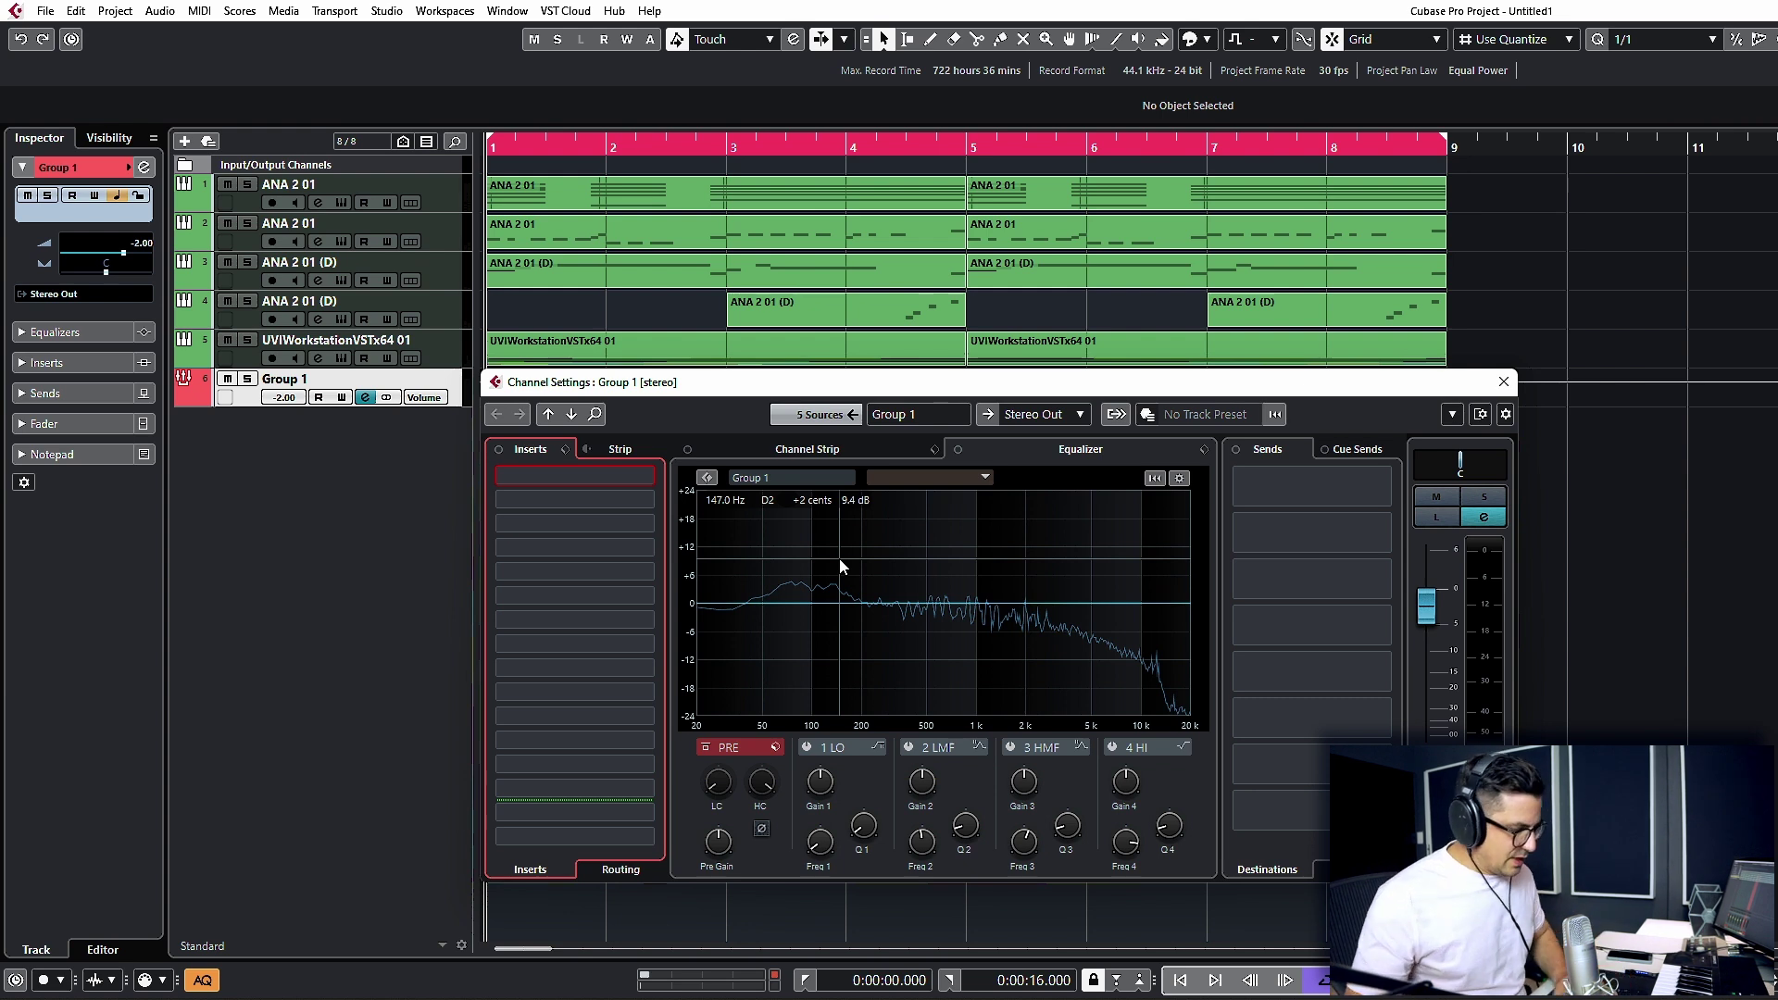
Step: Search the effects for Super VHS and load it into Group 1's first insert slot
click(558, 478)
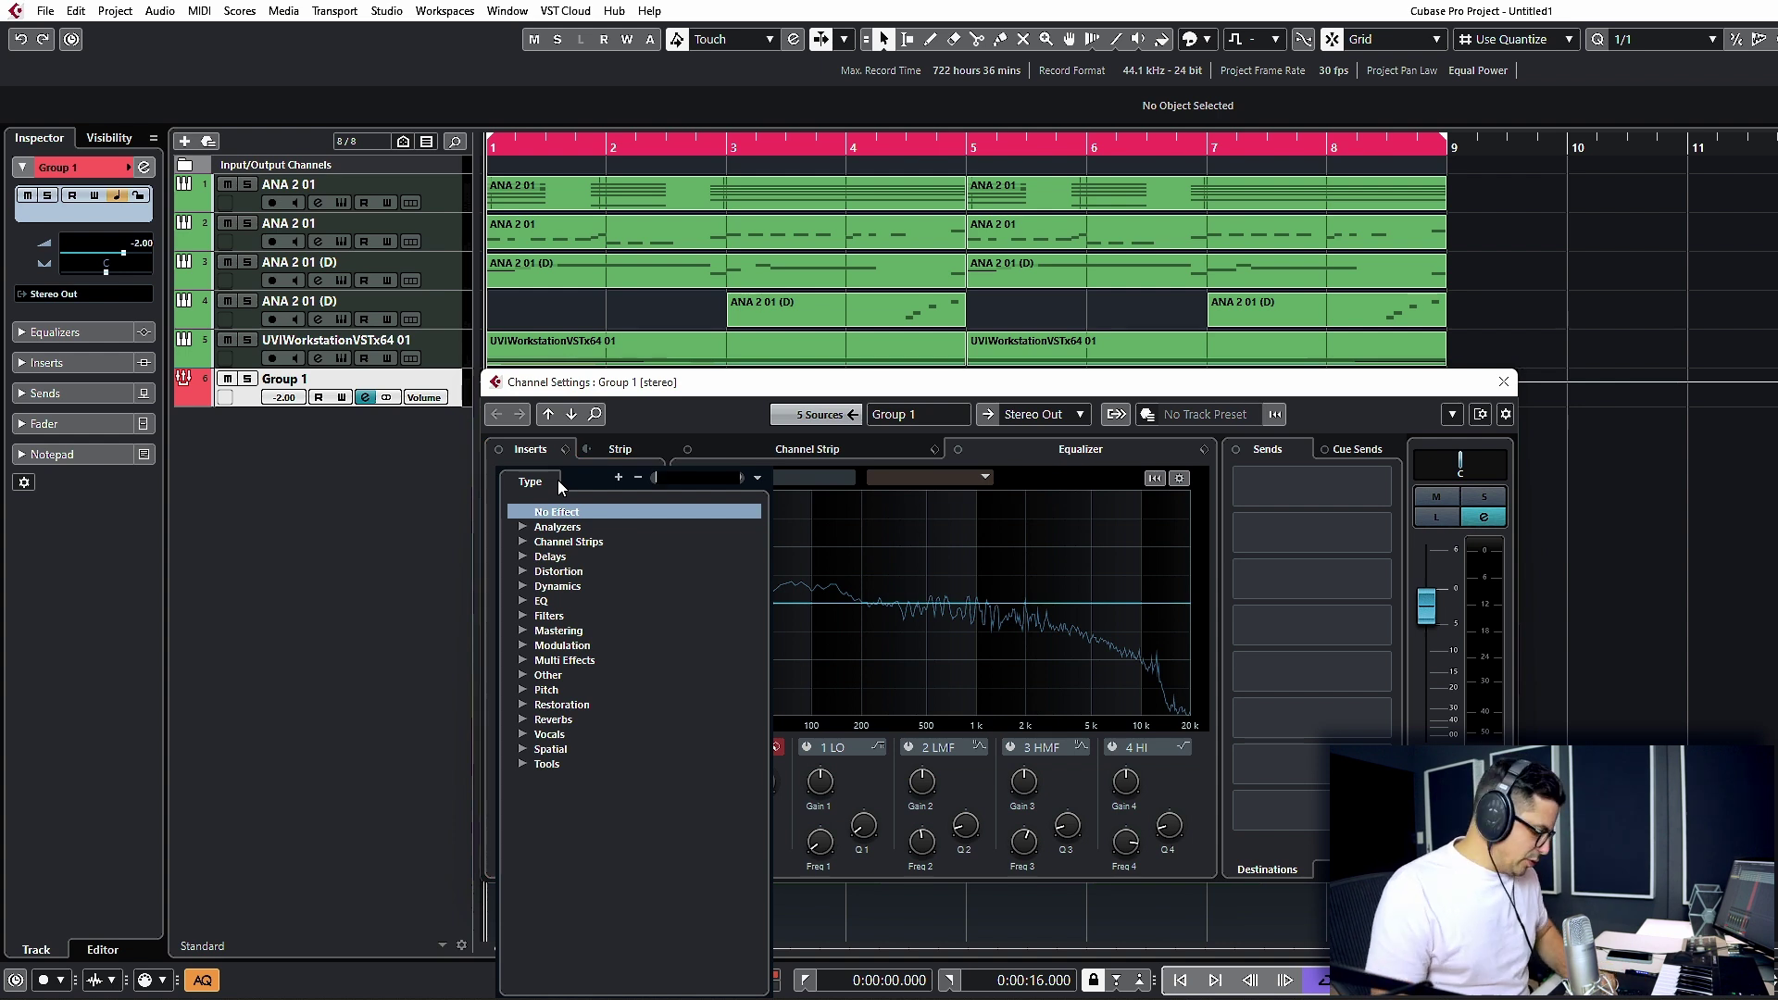
text(super)
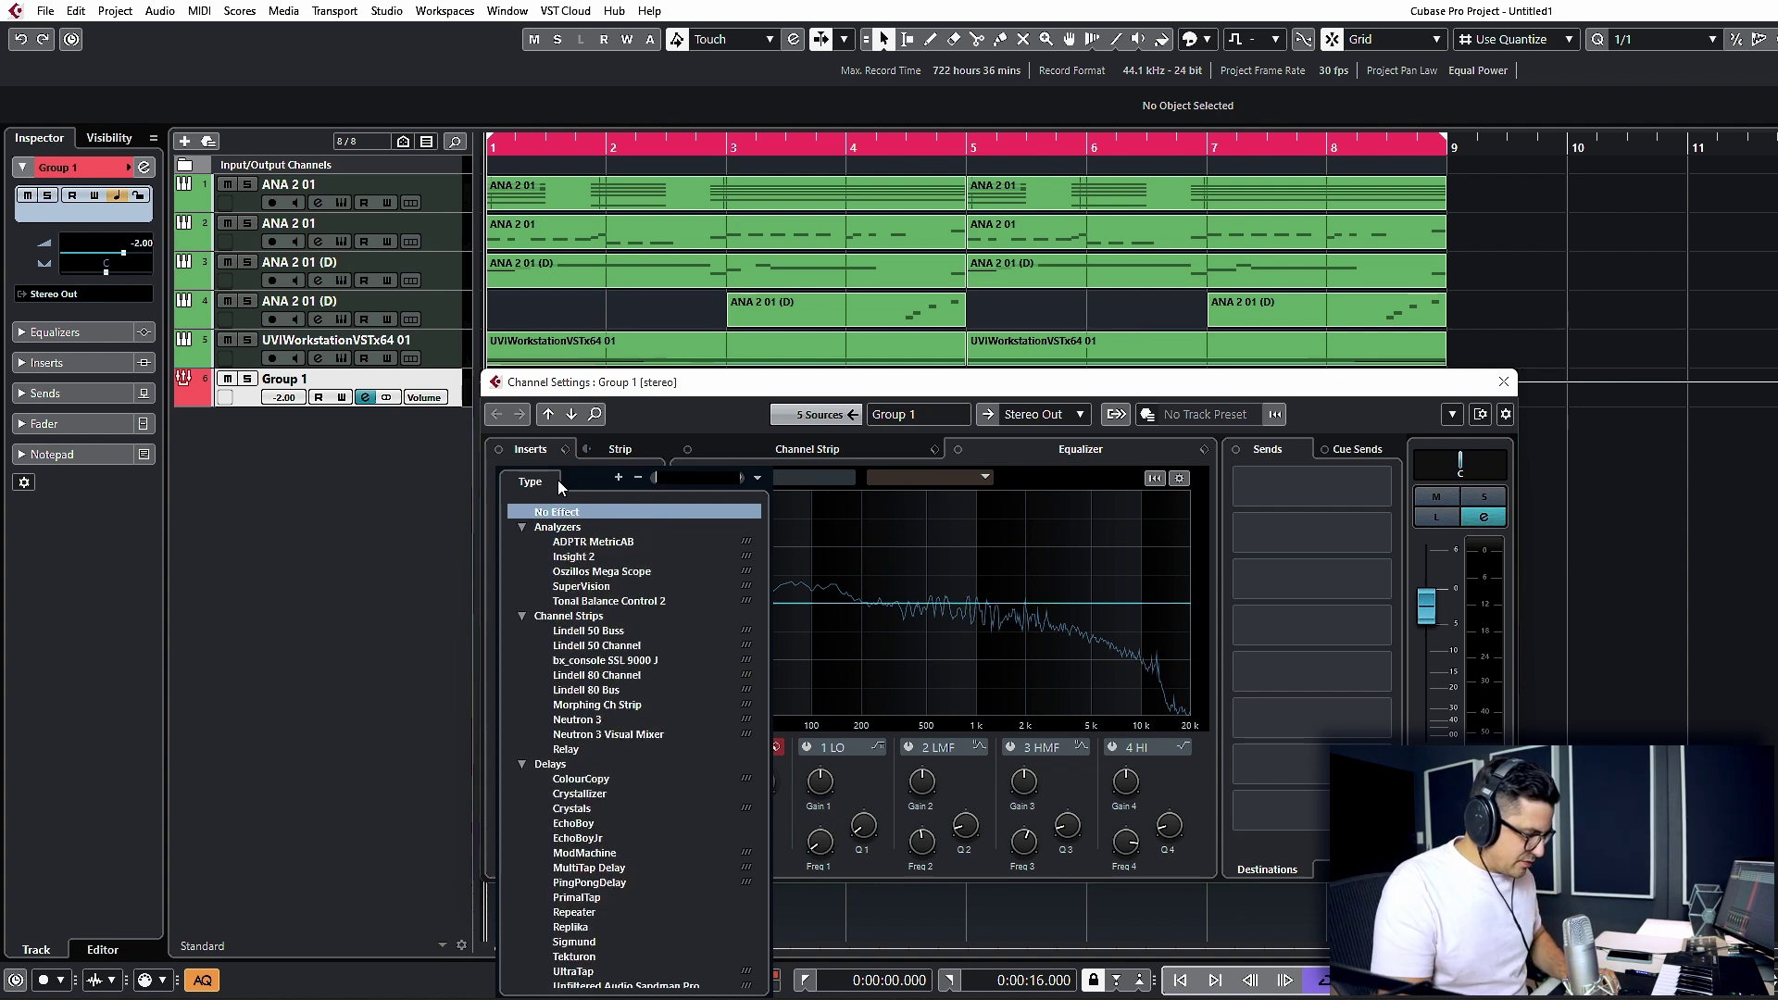
text( gvh)
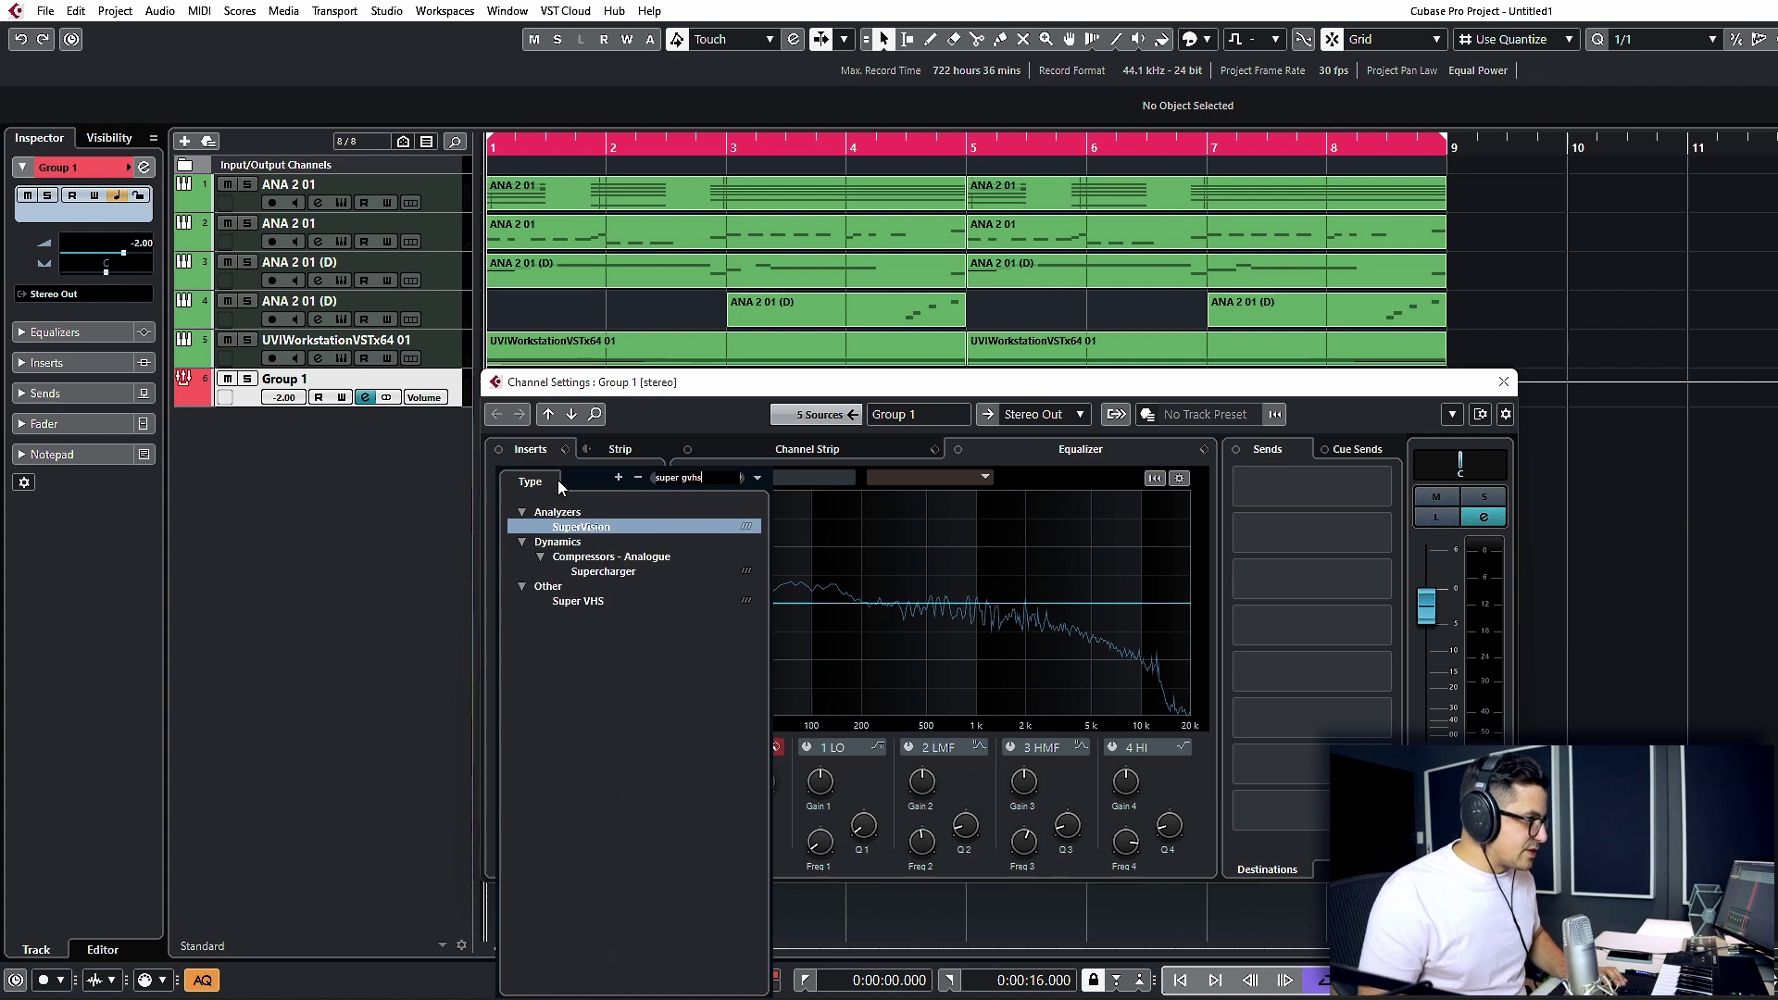
text(s)
click(586, 604)
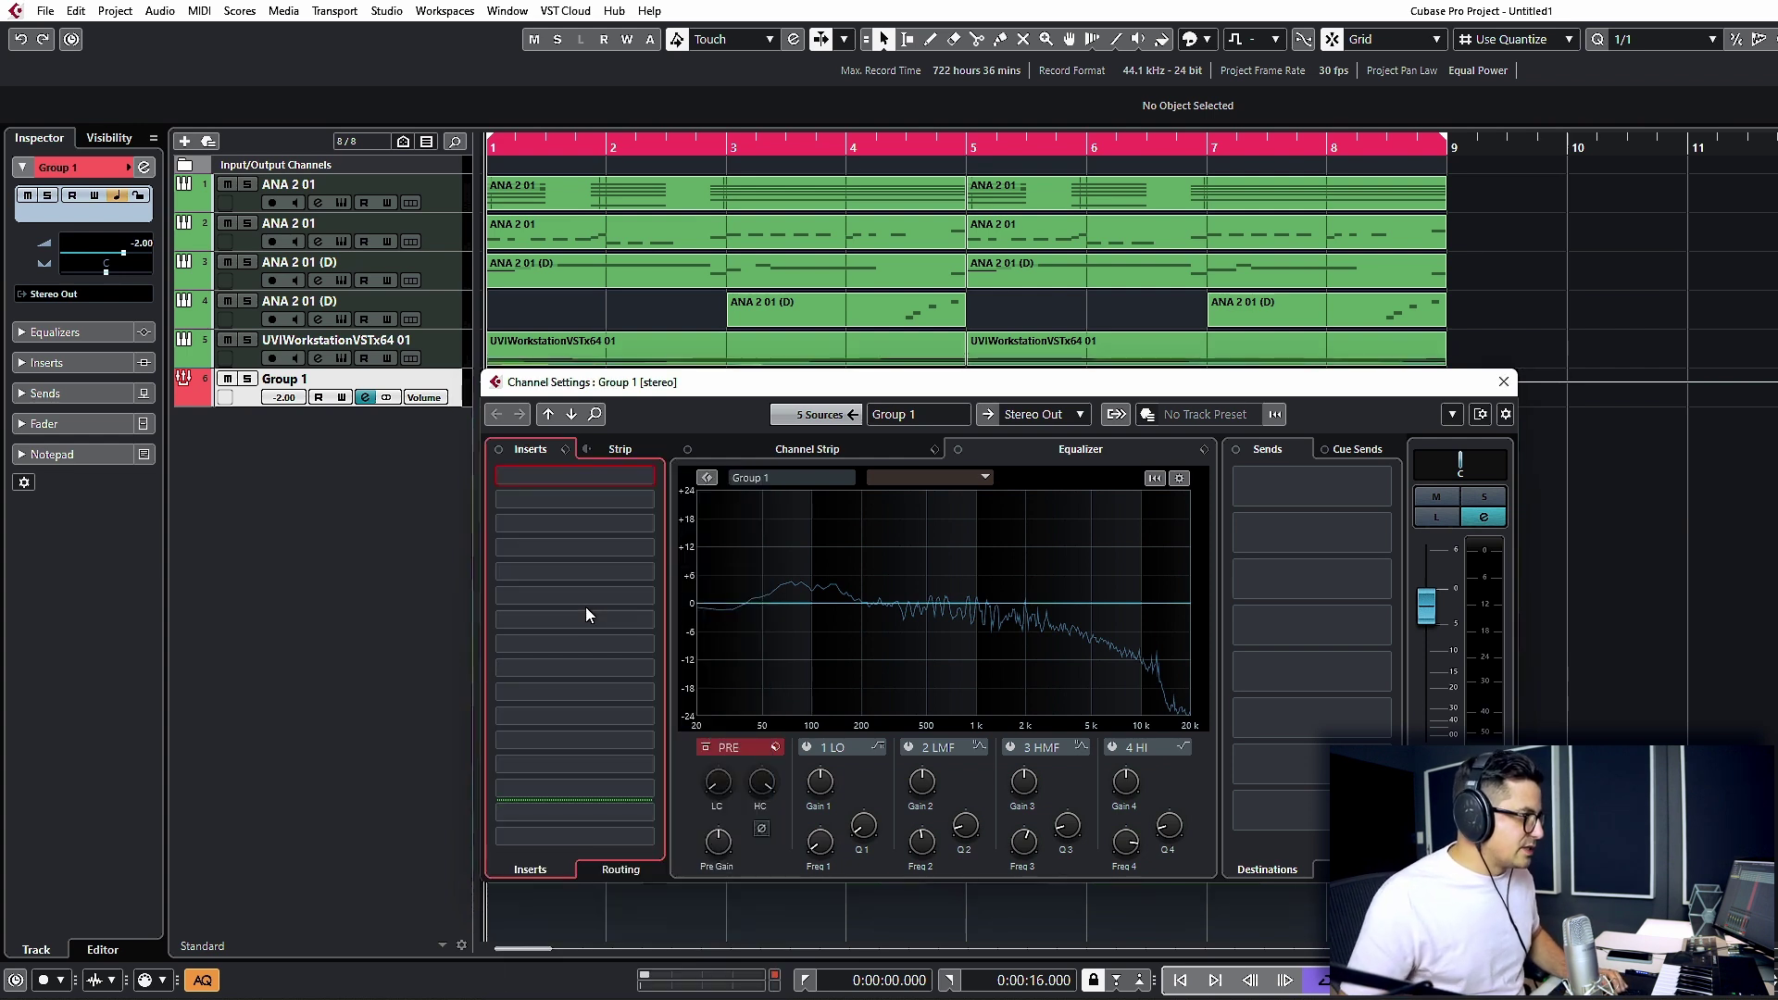
Step: Load TAIP into Group 1's second insert slot and open the Super VHS editor
click(558, 501)
text(TAI)
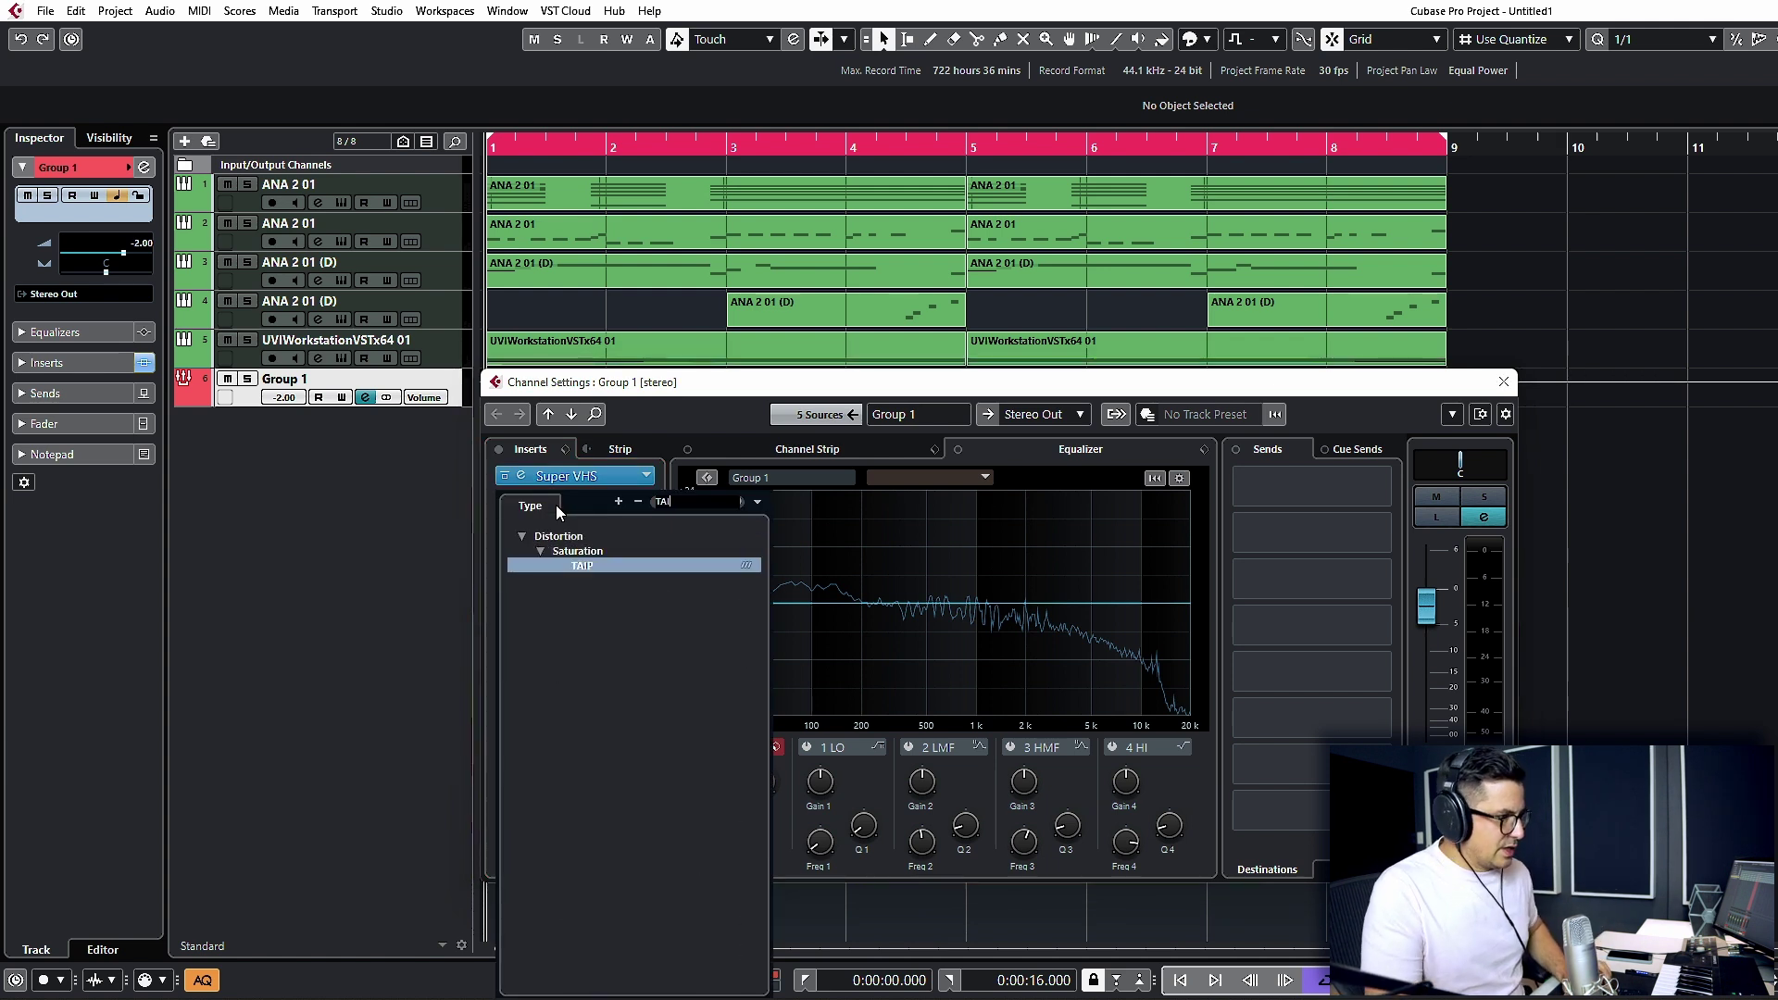
text(P)
key(Return)
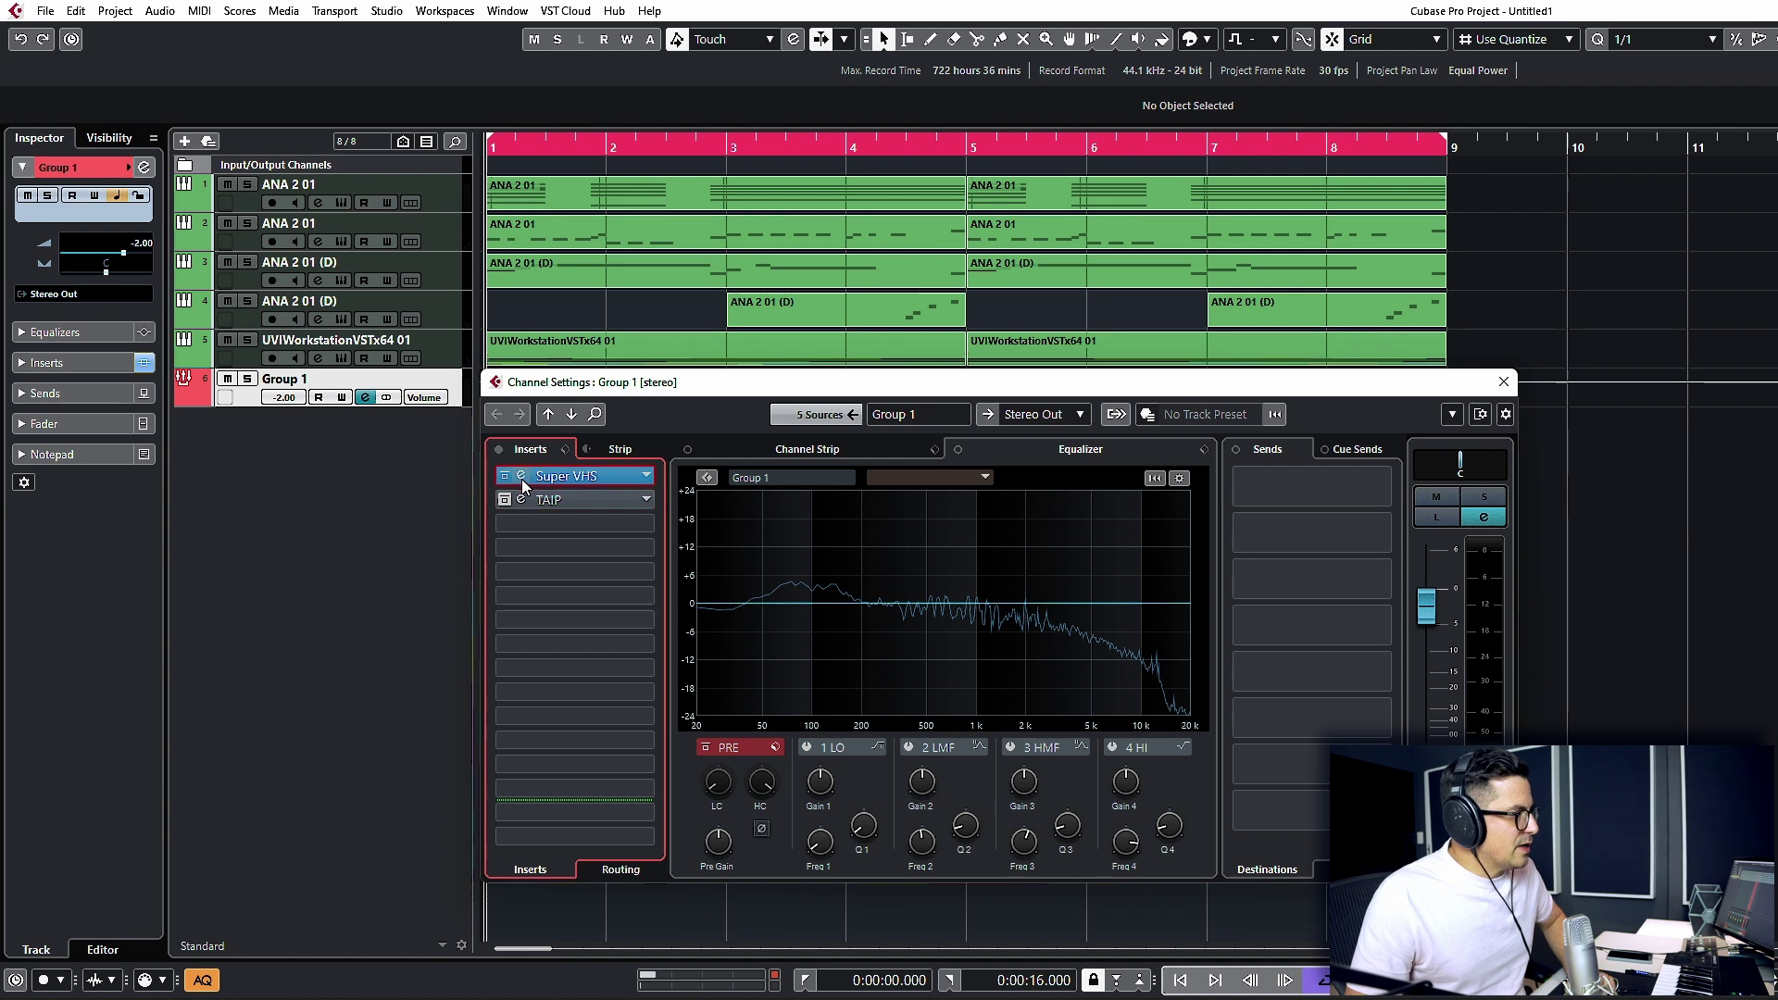
click(520, 476)
key(2)
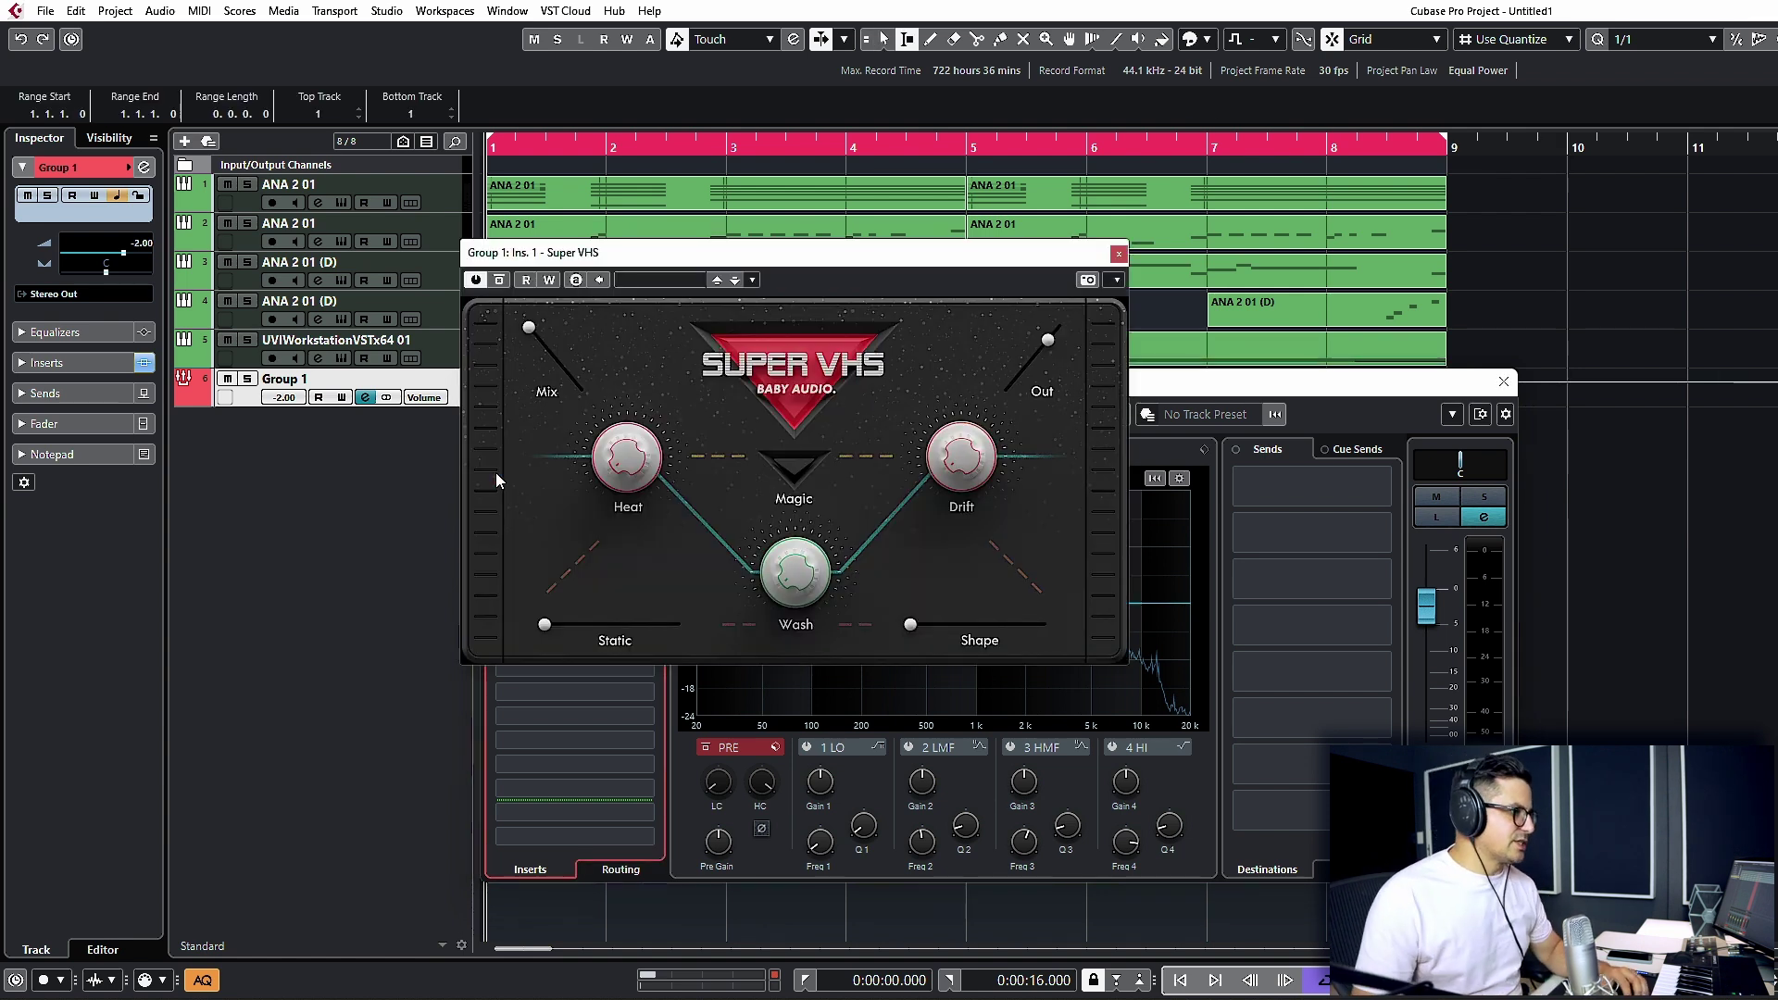
Step: Select the first ANA 2 01 track, play the project, and look over that track's ANA 2 instrument before closing it
click(591, 139)
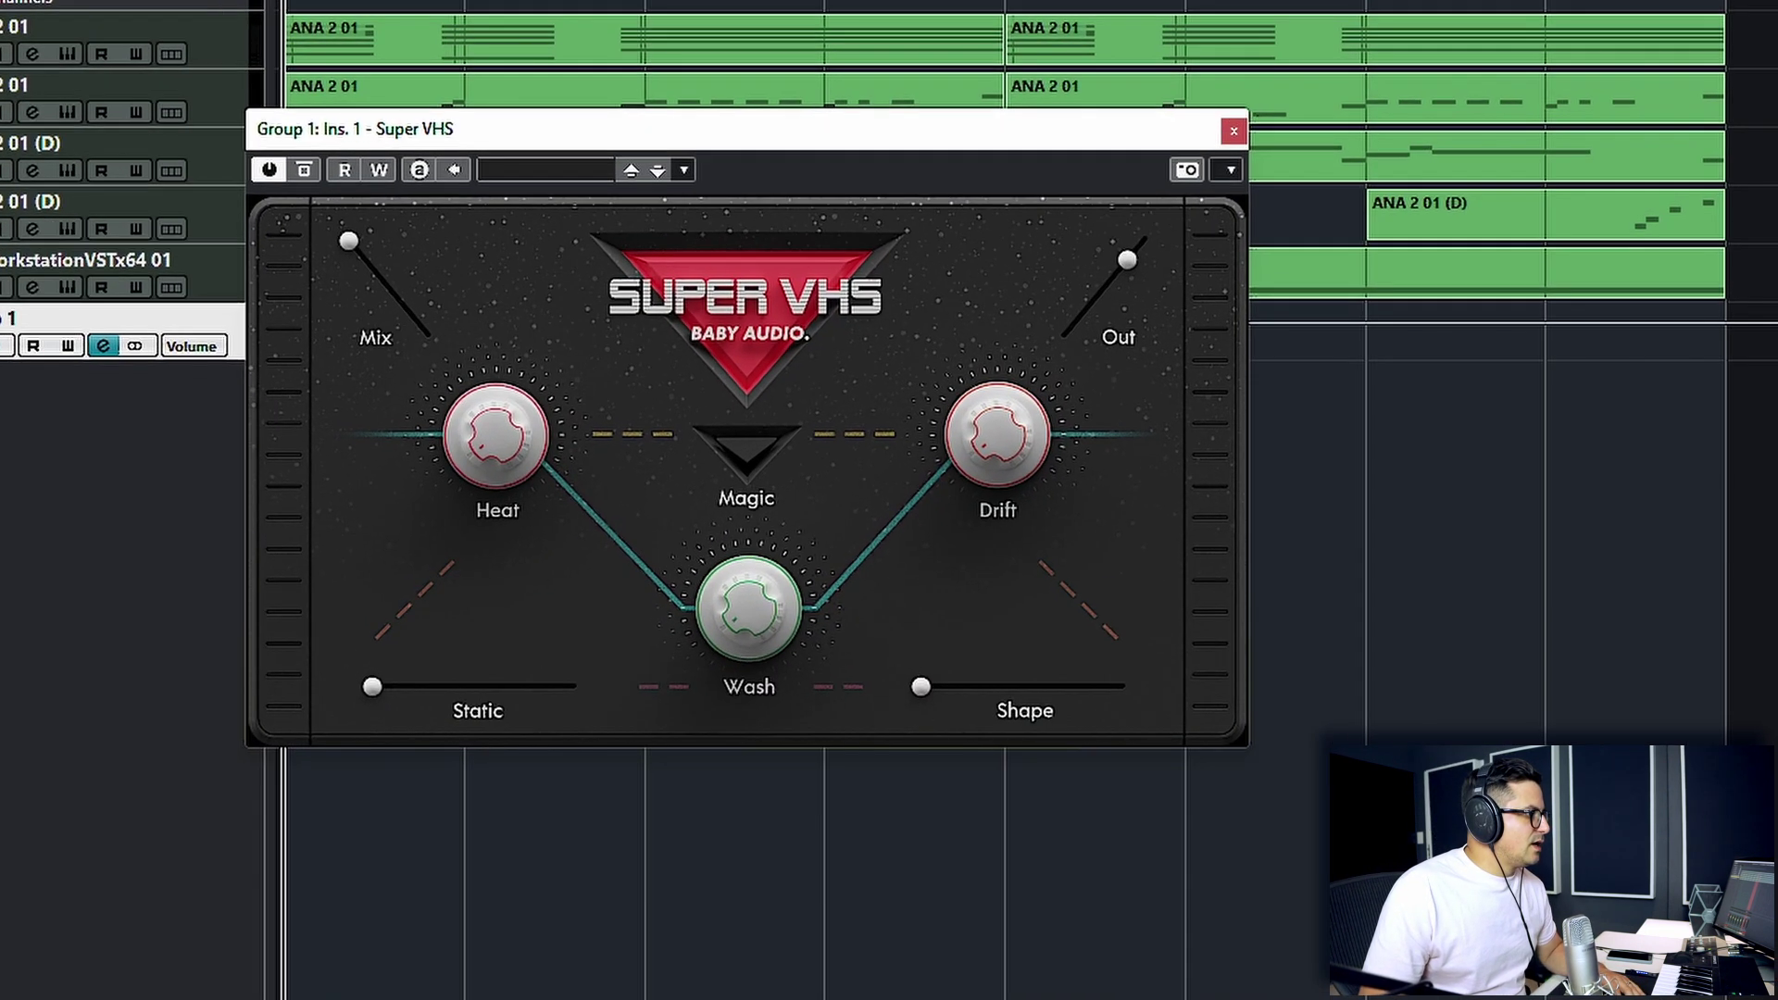
click(278, 188)
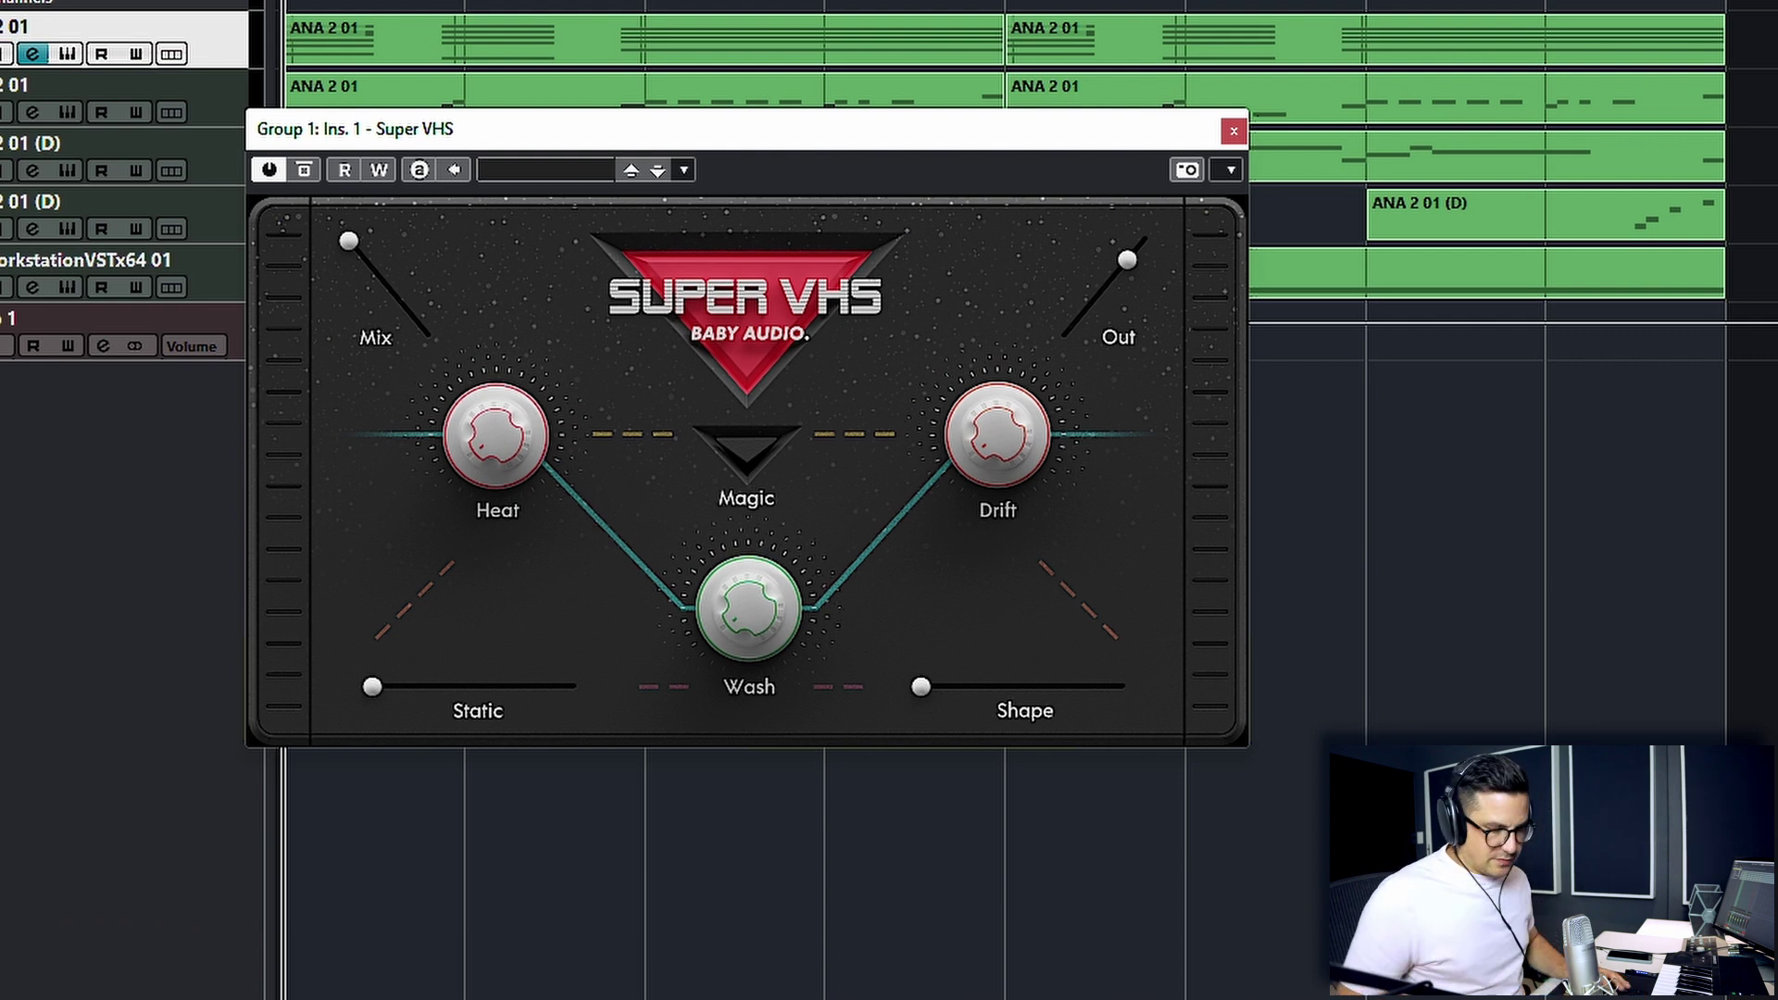
key(space)
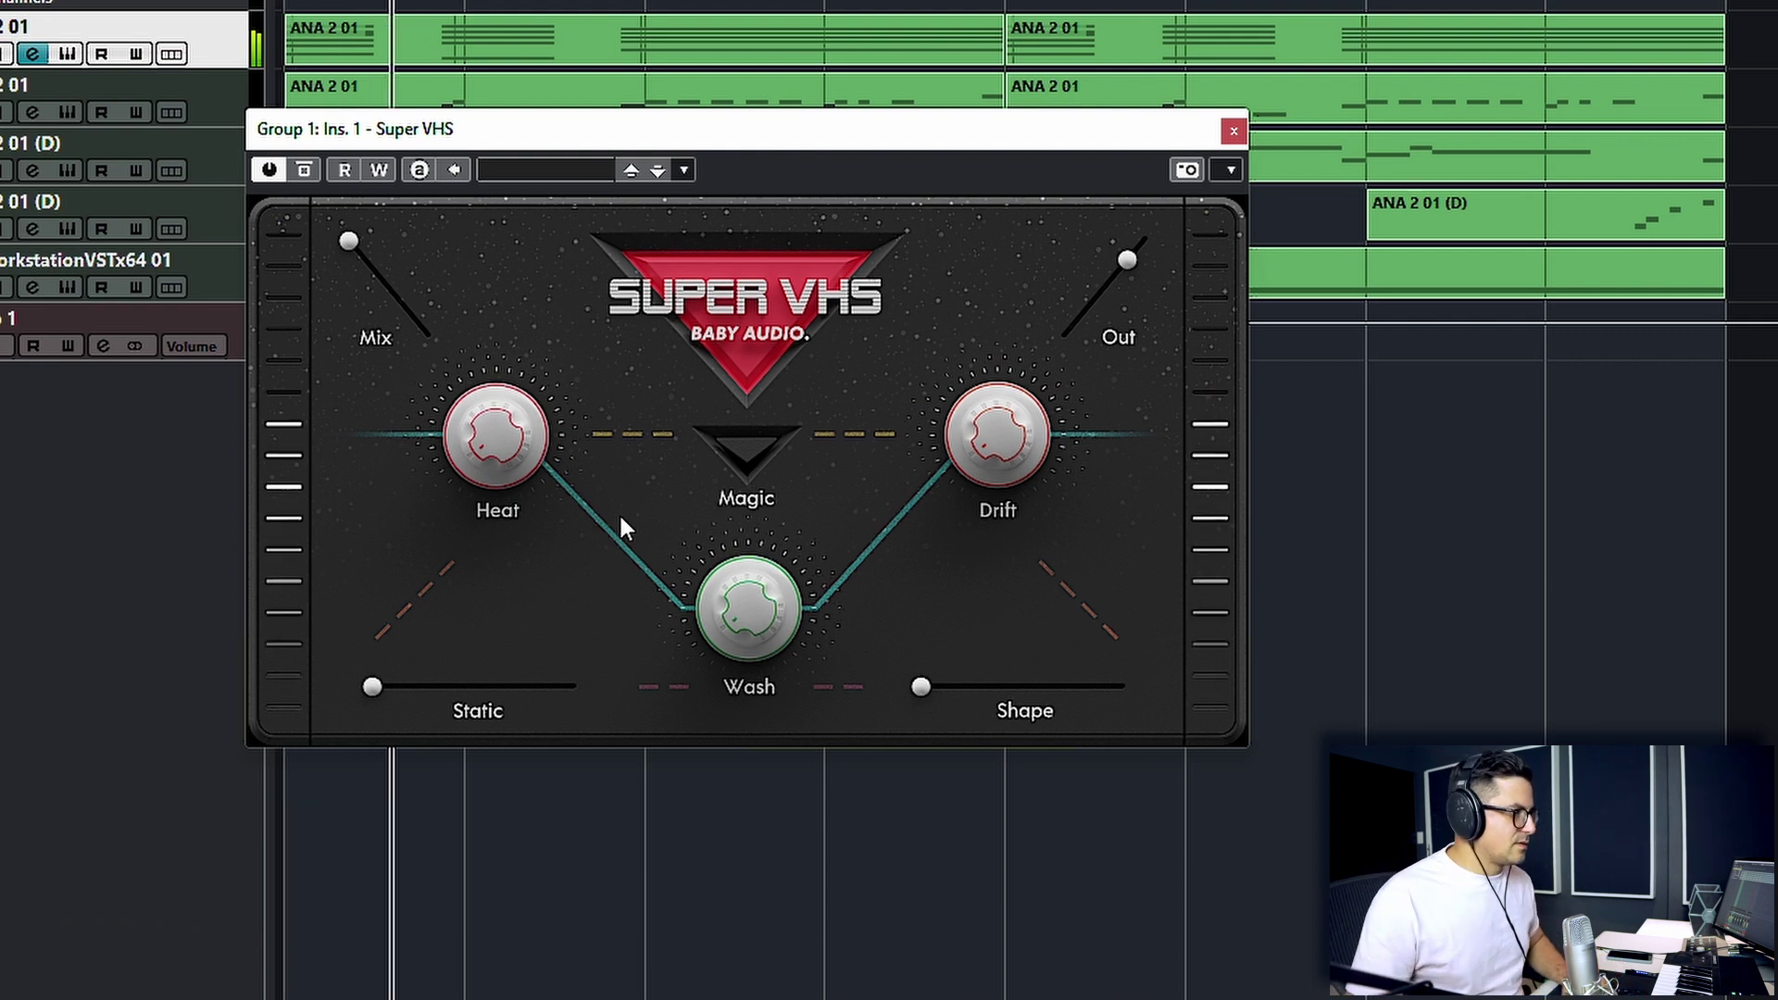
click(31, 55)
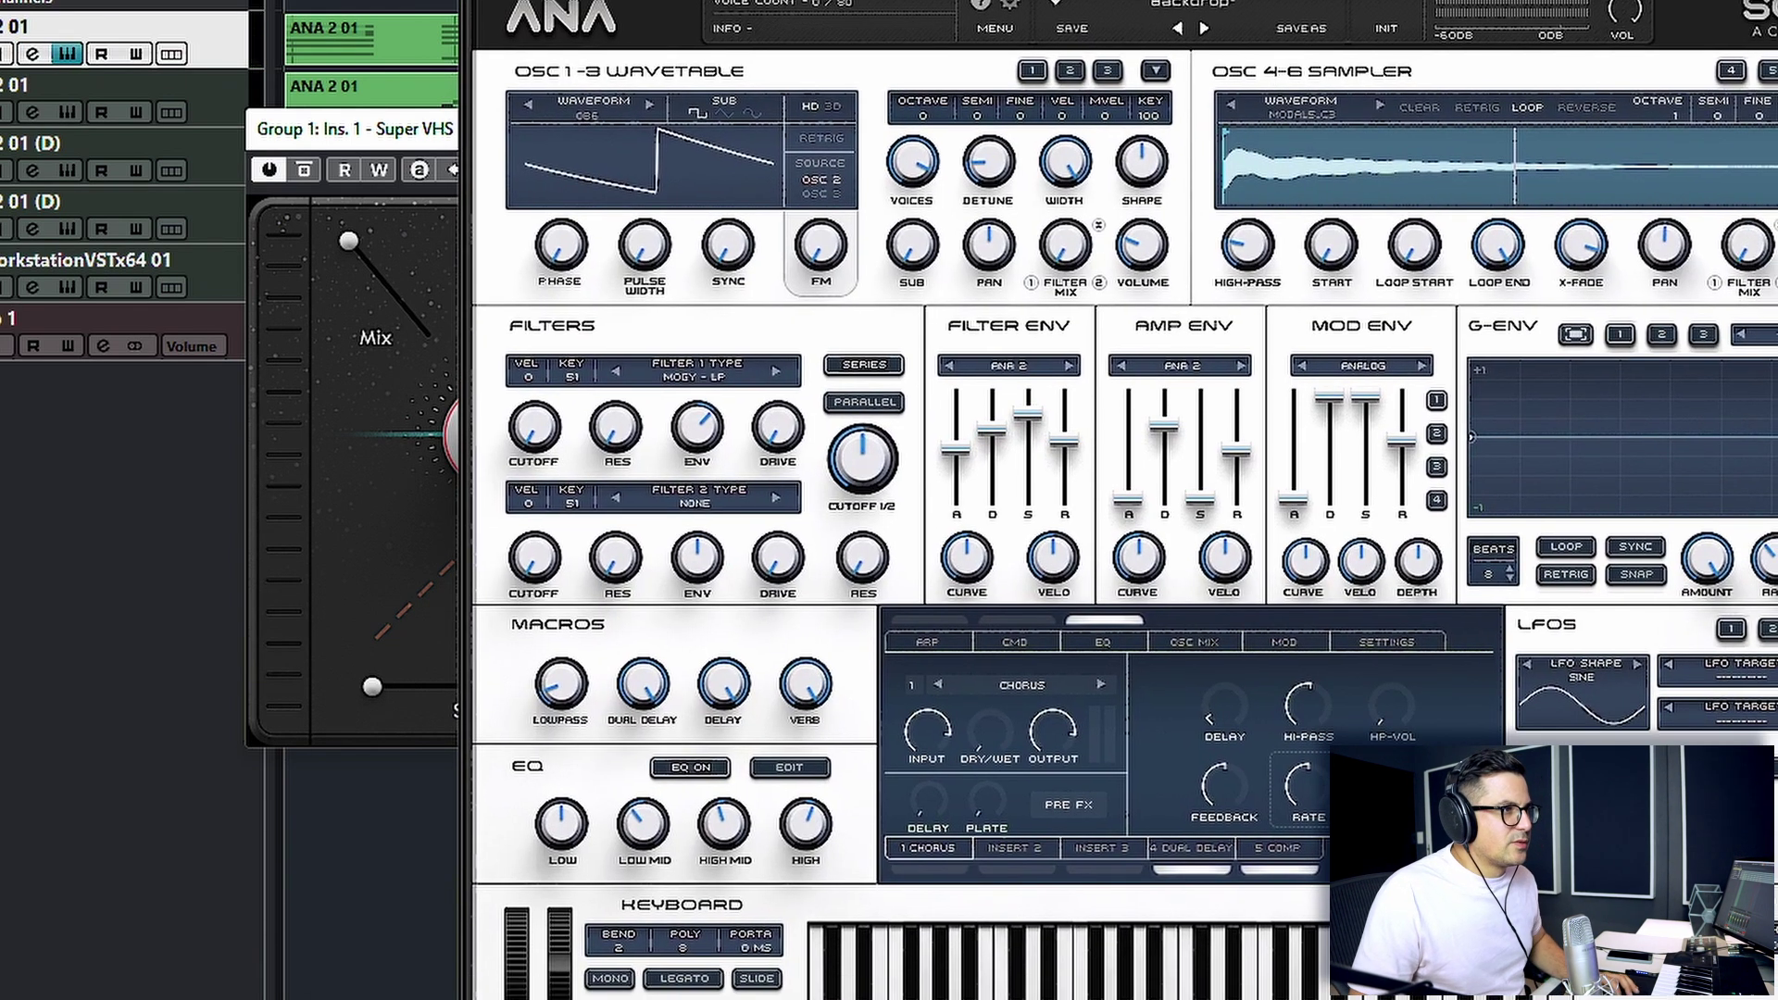
key(Escape)
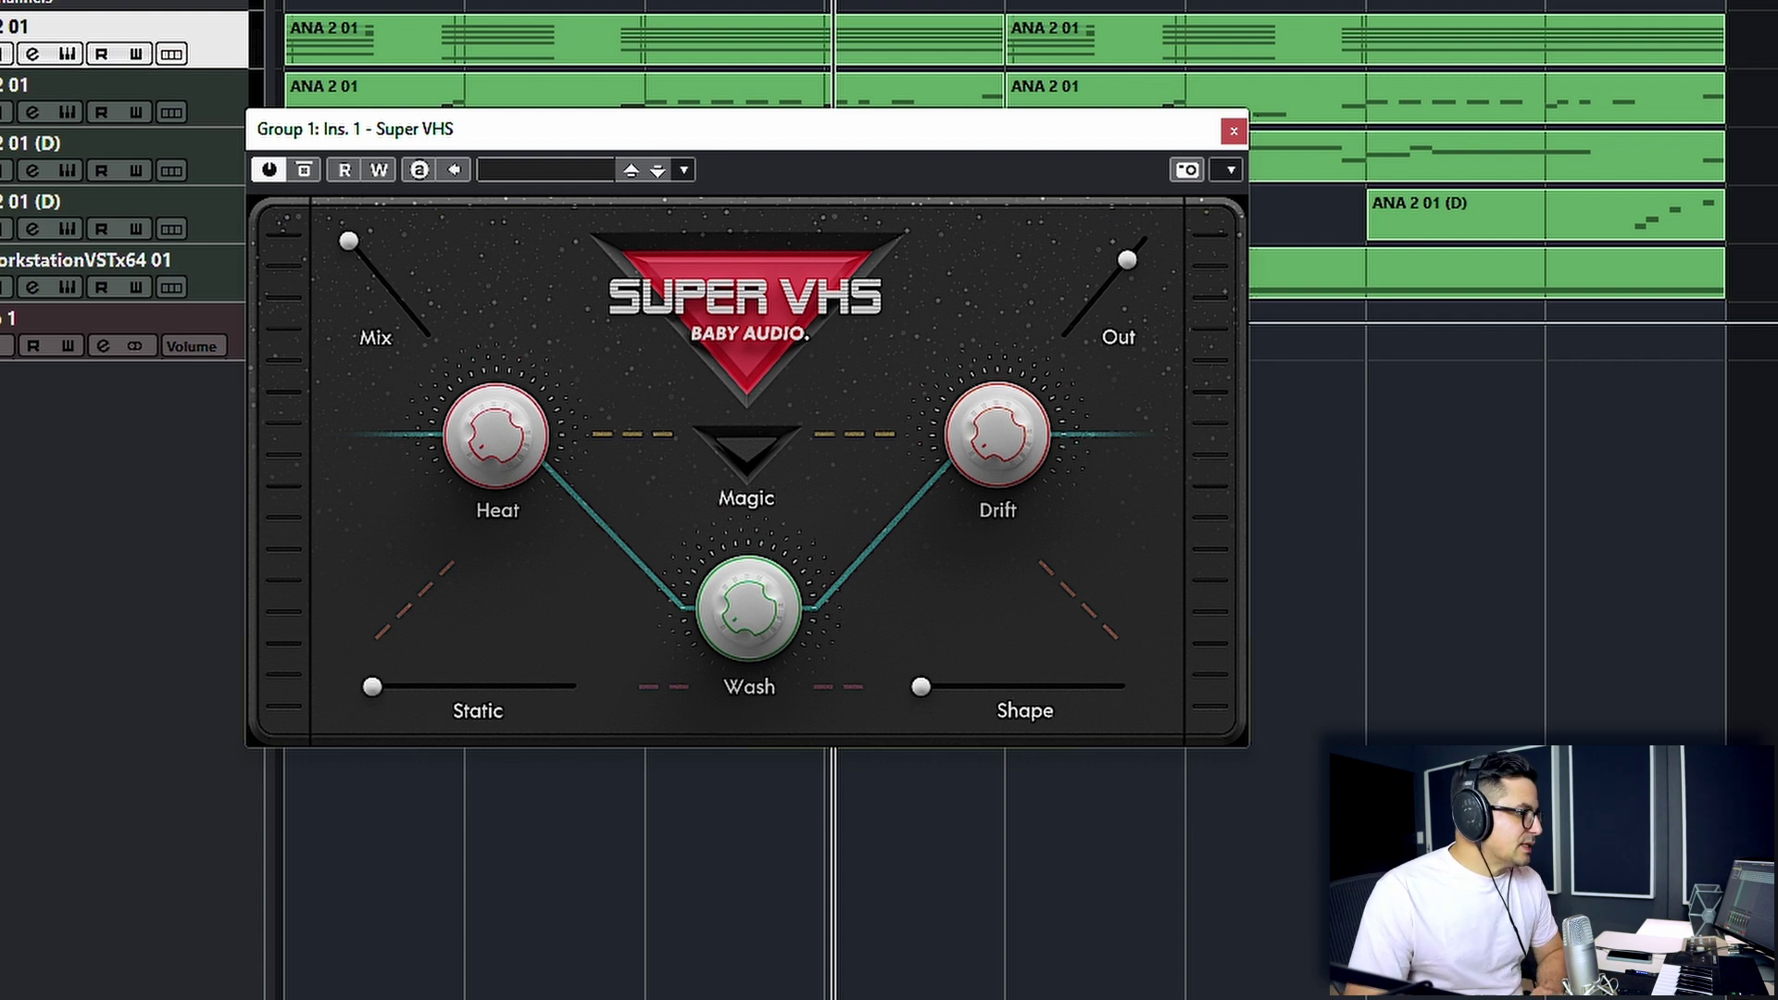
Step: Play the project while raising Super VHS's Heat, Wash and Drift, and readjust its output level
key(space)
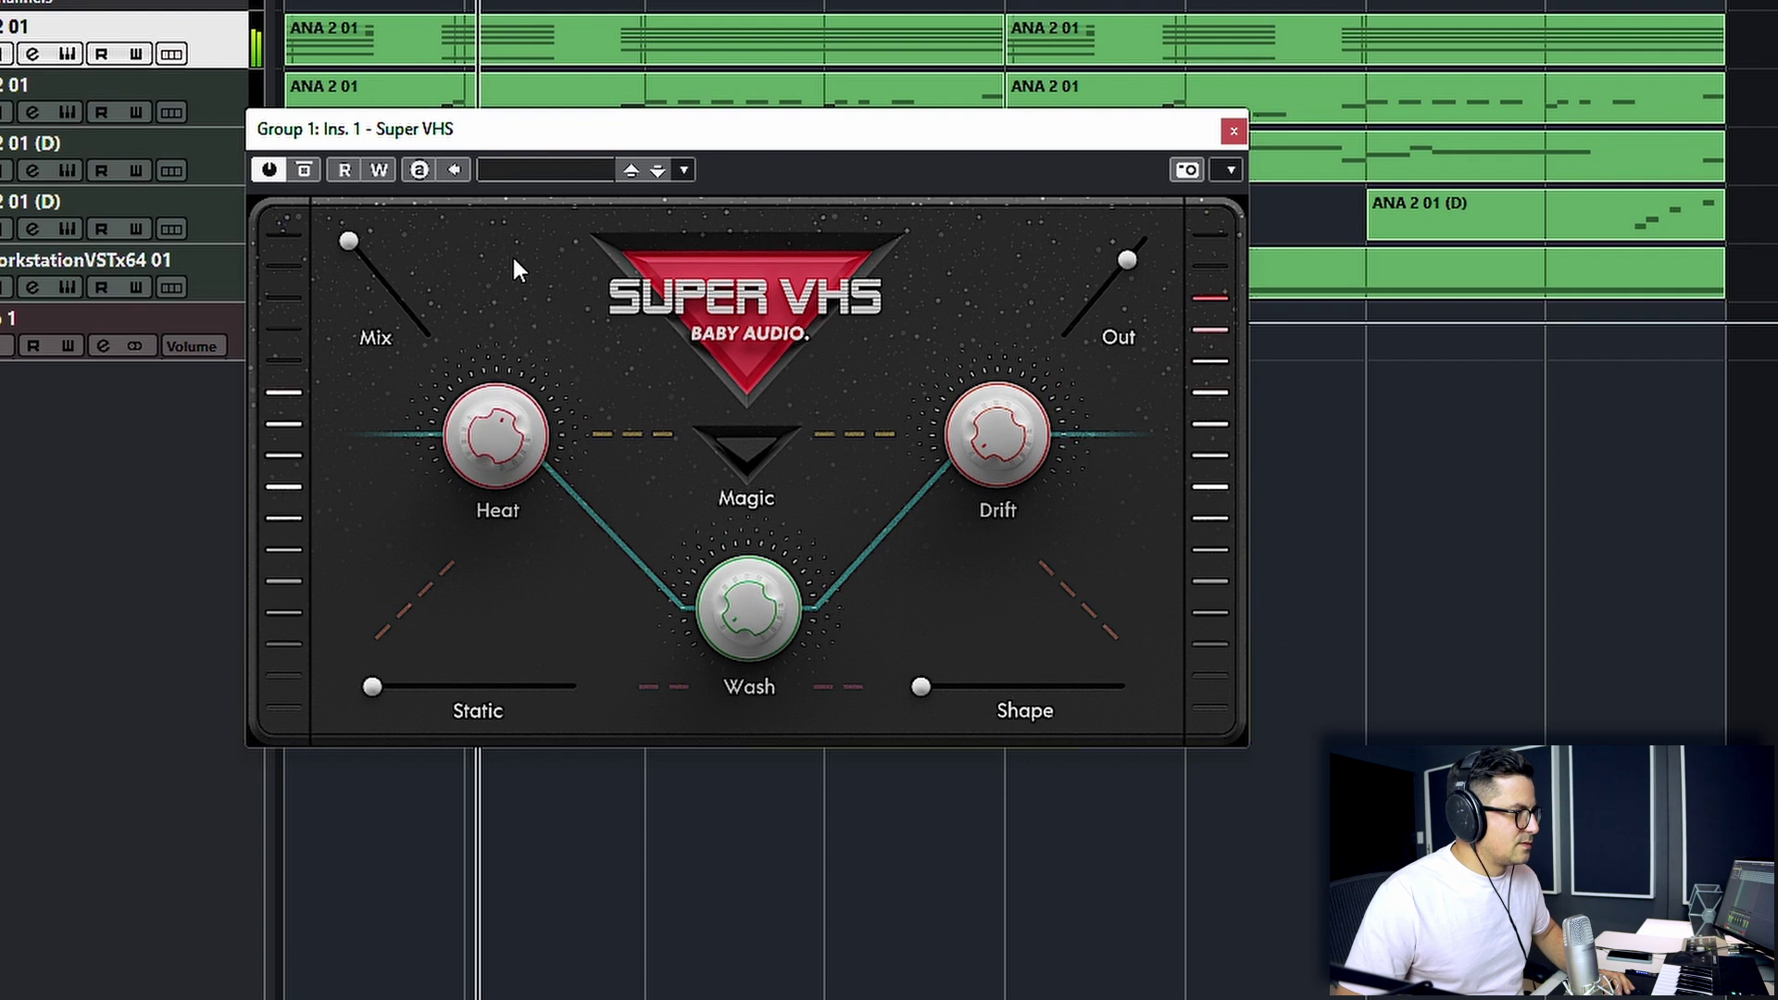
drag(1128, 260, 1132, 267)
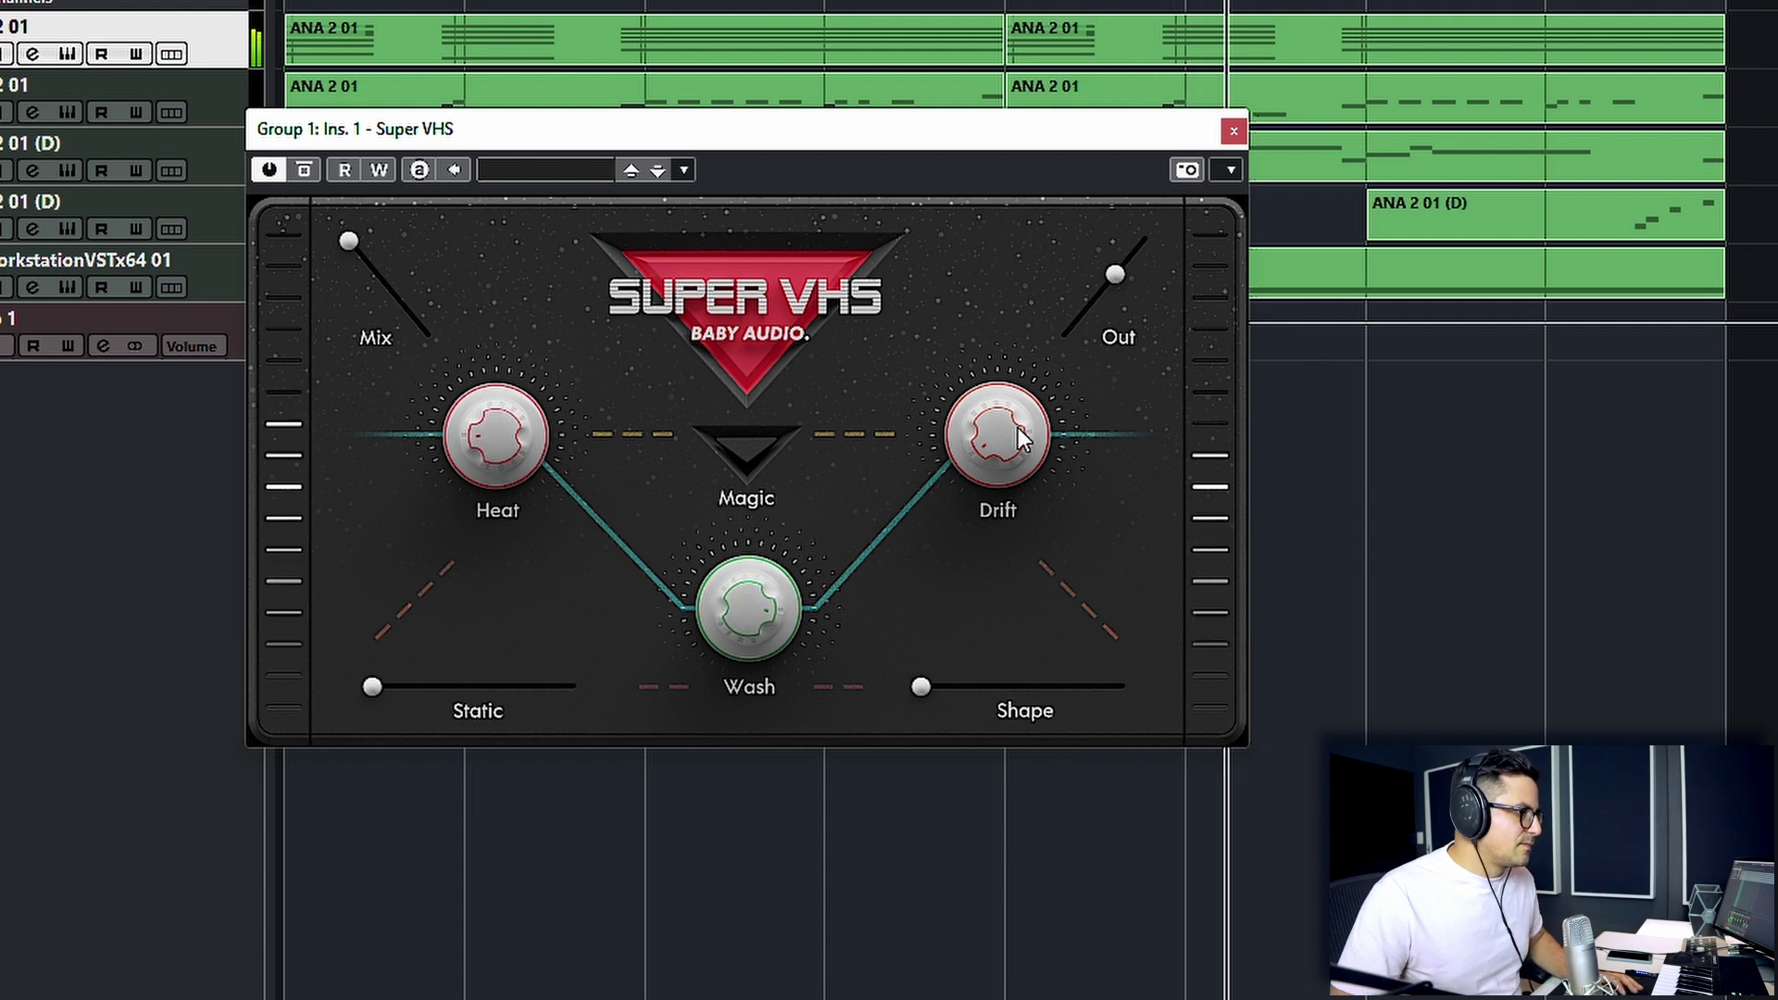
drag(1115, 275, 1124, 257)
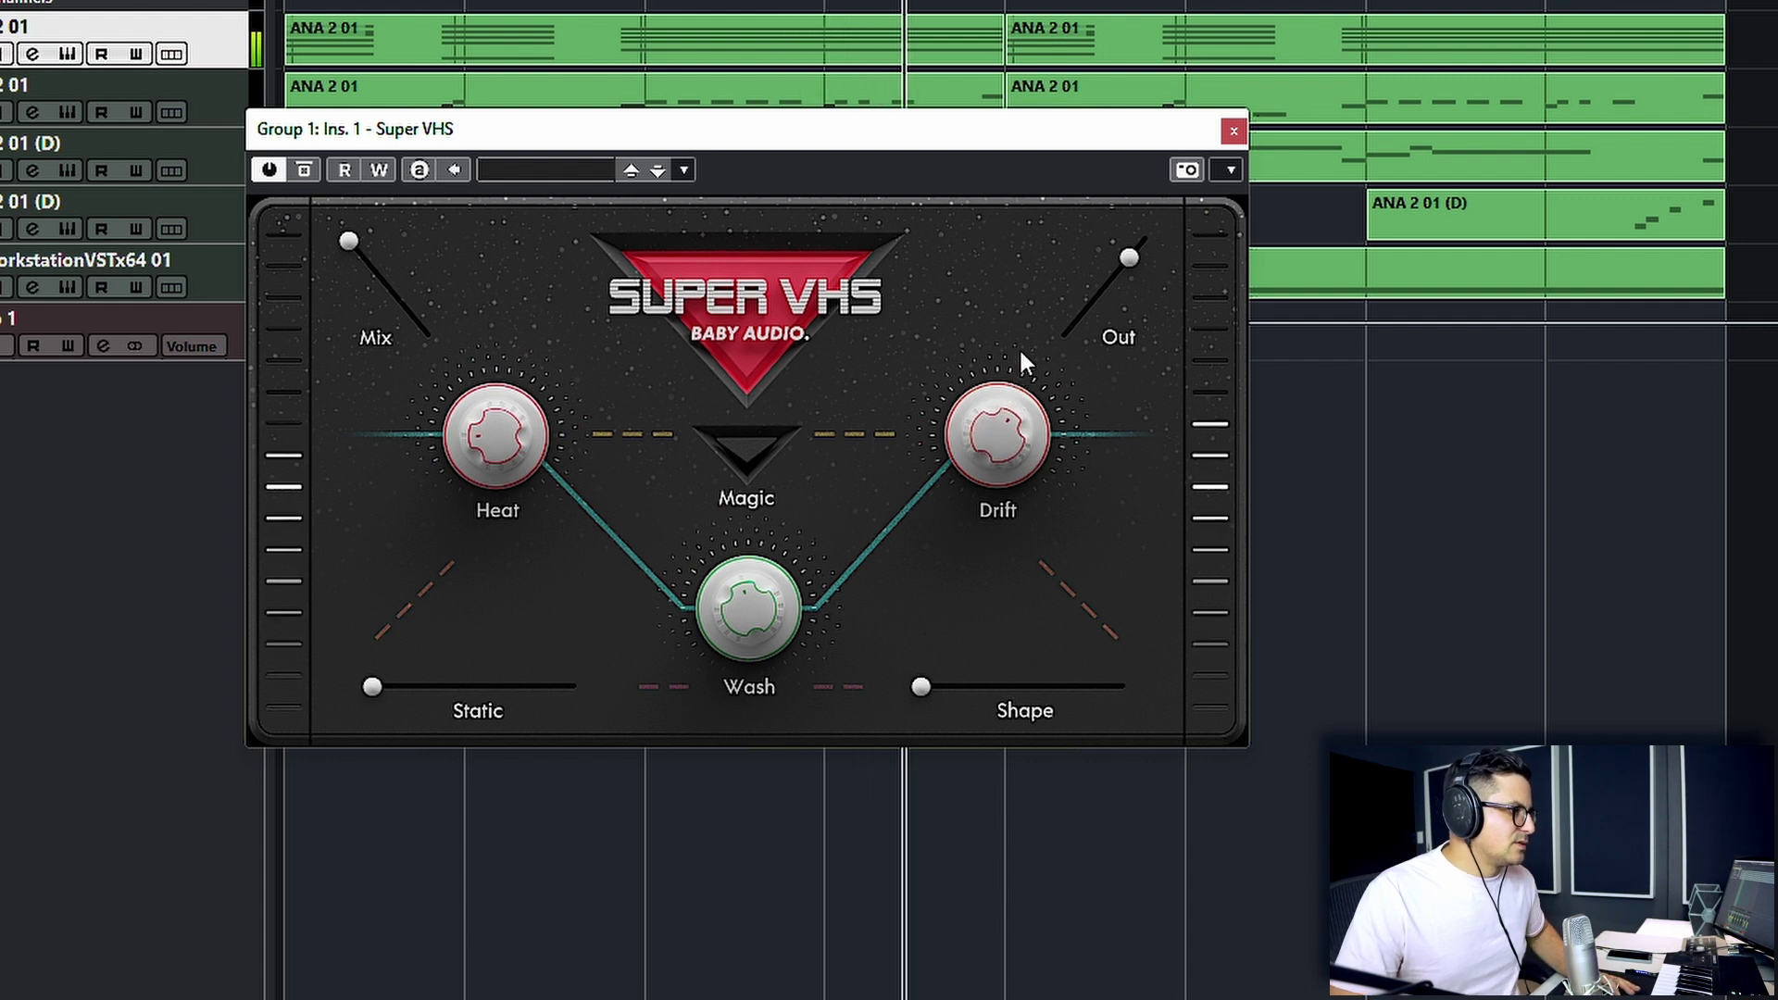
Step: Readjust Super VHS's Drift and slightly raise its Static and Shape during playback
drag(1017, 481, 1014, 442)
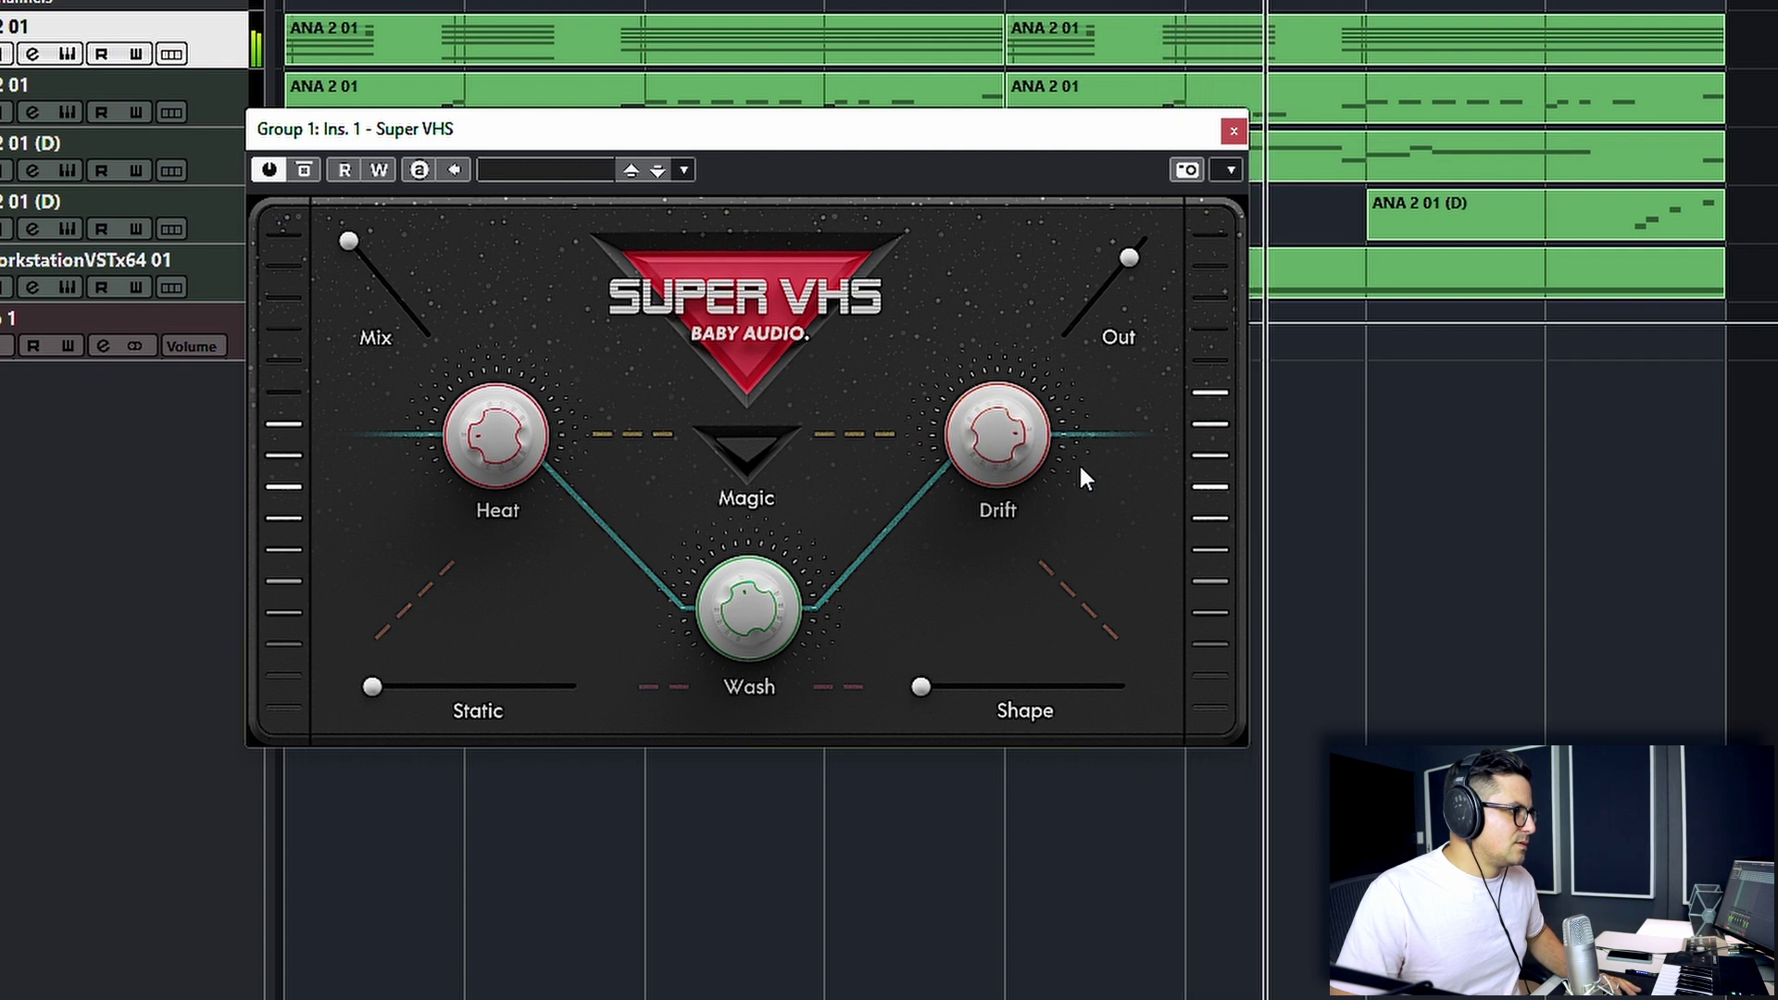
drag(372, 686, 409, 686)
mouse_move(915, 692)
mouse_down()
mouse_move(1022, 690)
mouse_move(940, 689)
mouse_up()
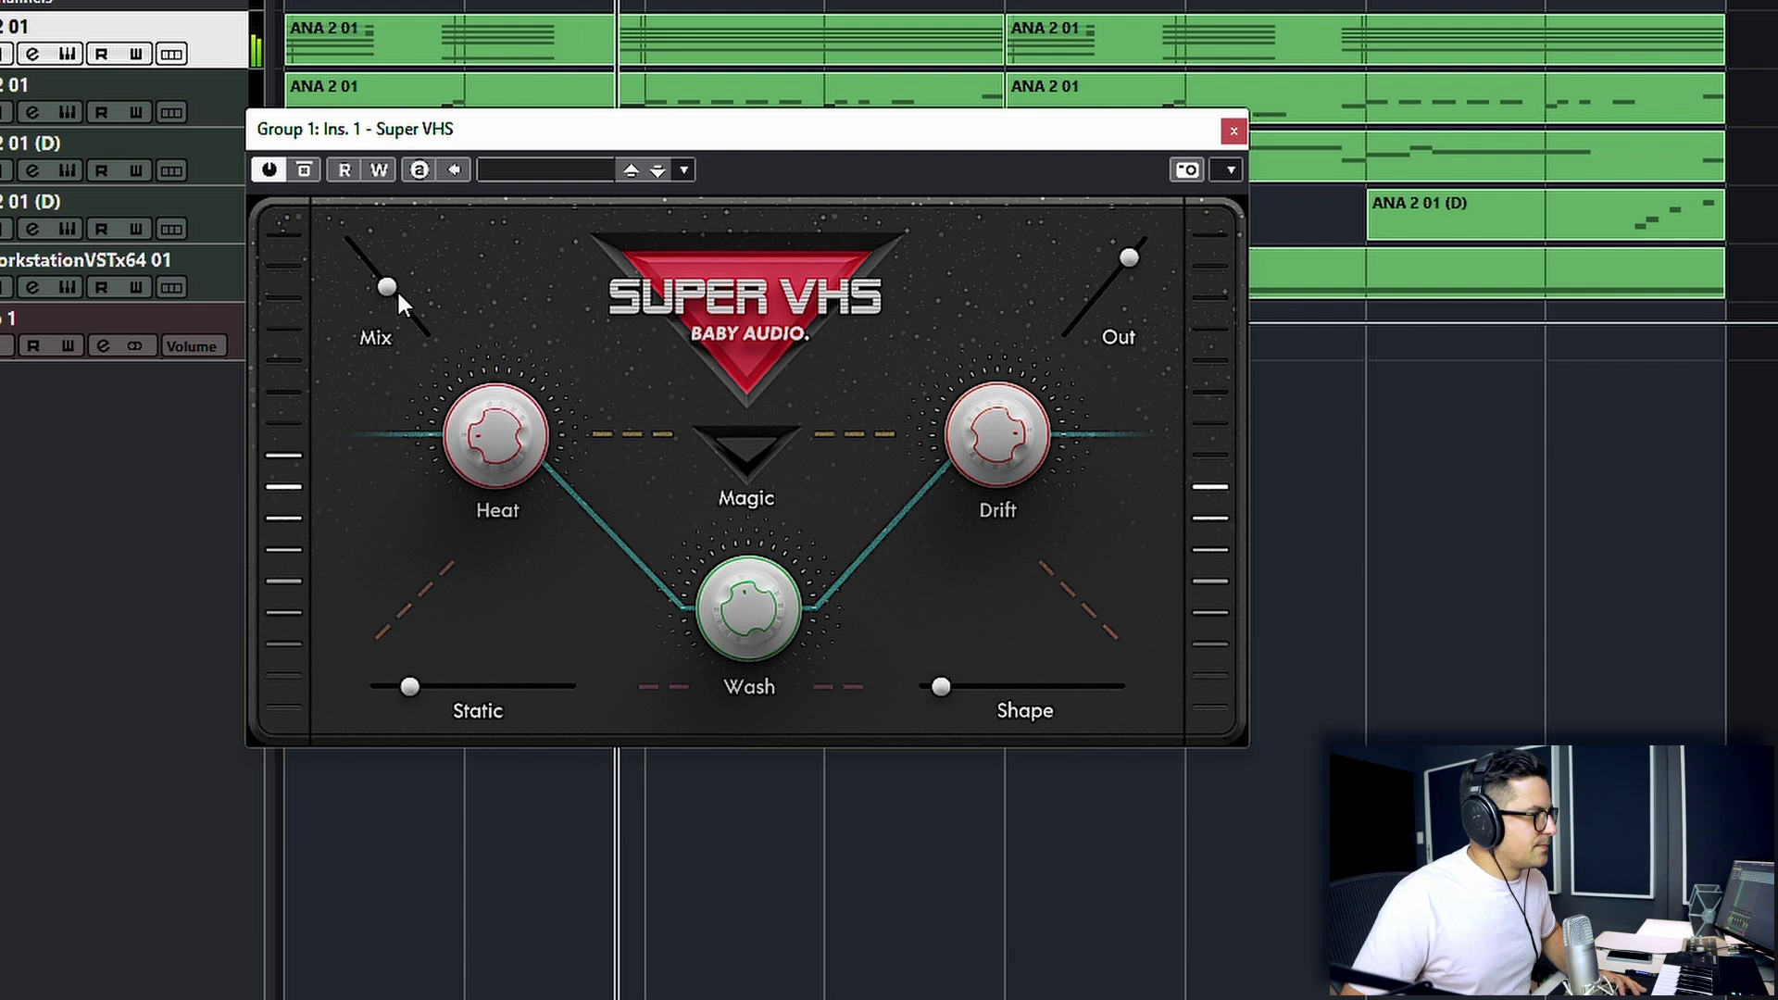
Step: Audition Super VHS's Magic effect with Mix set to full, restart playback, and switch Magic off
click(730, 463)
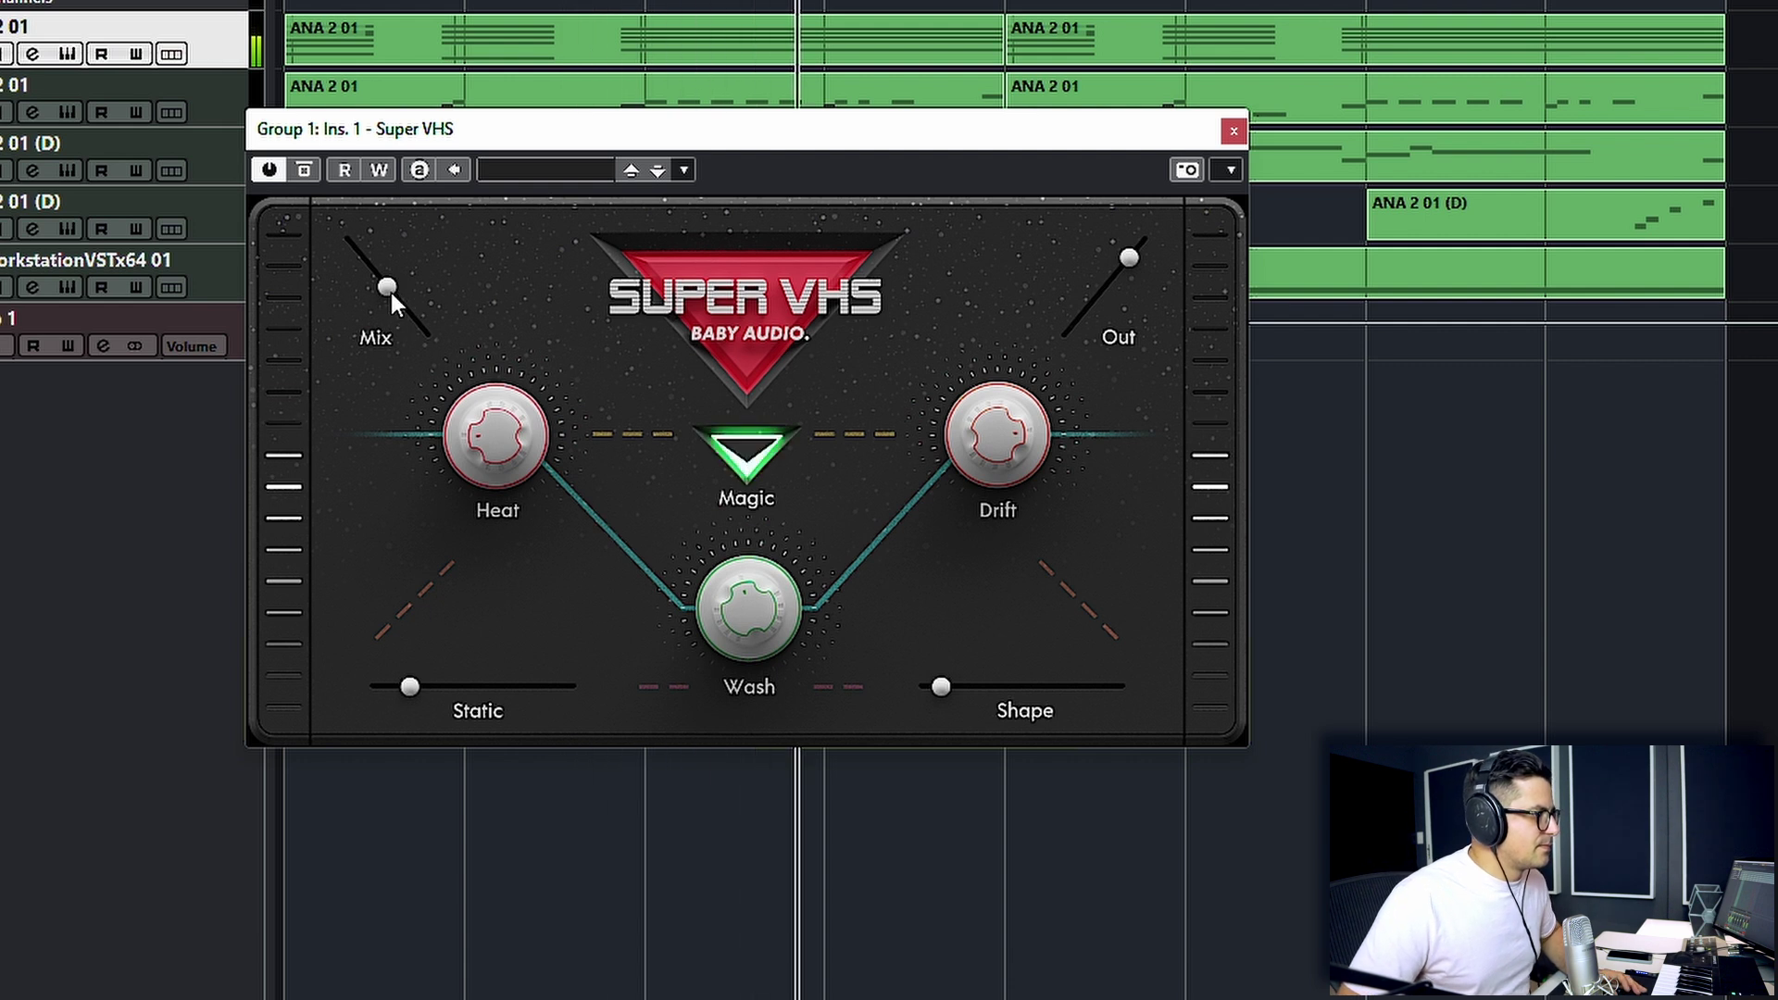
drag(387, 287, 318, 176)
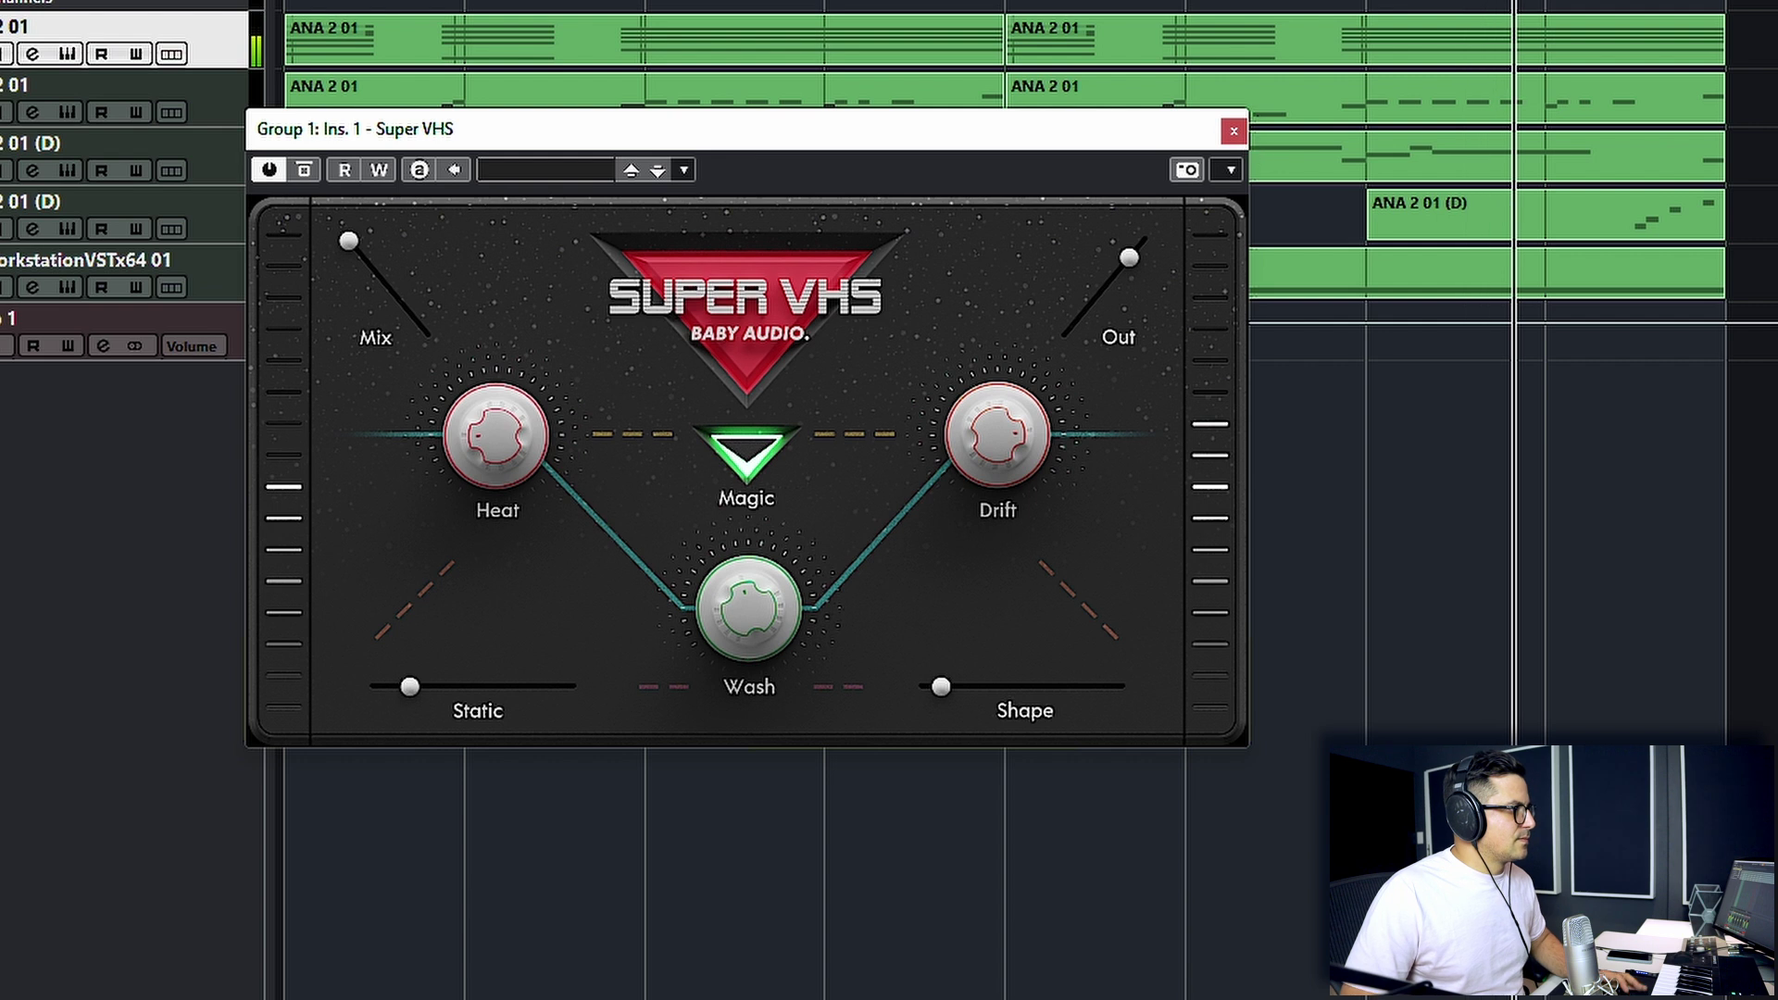
key(space)
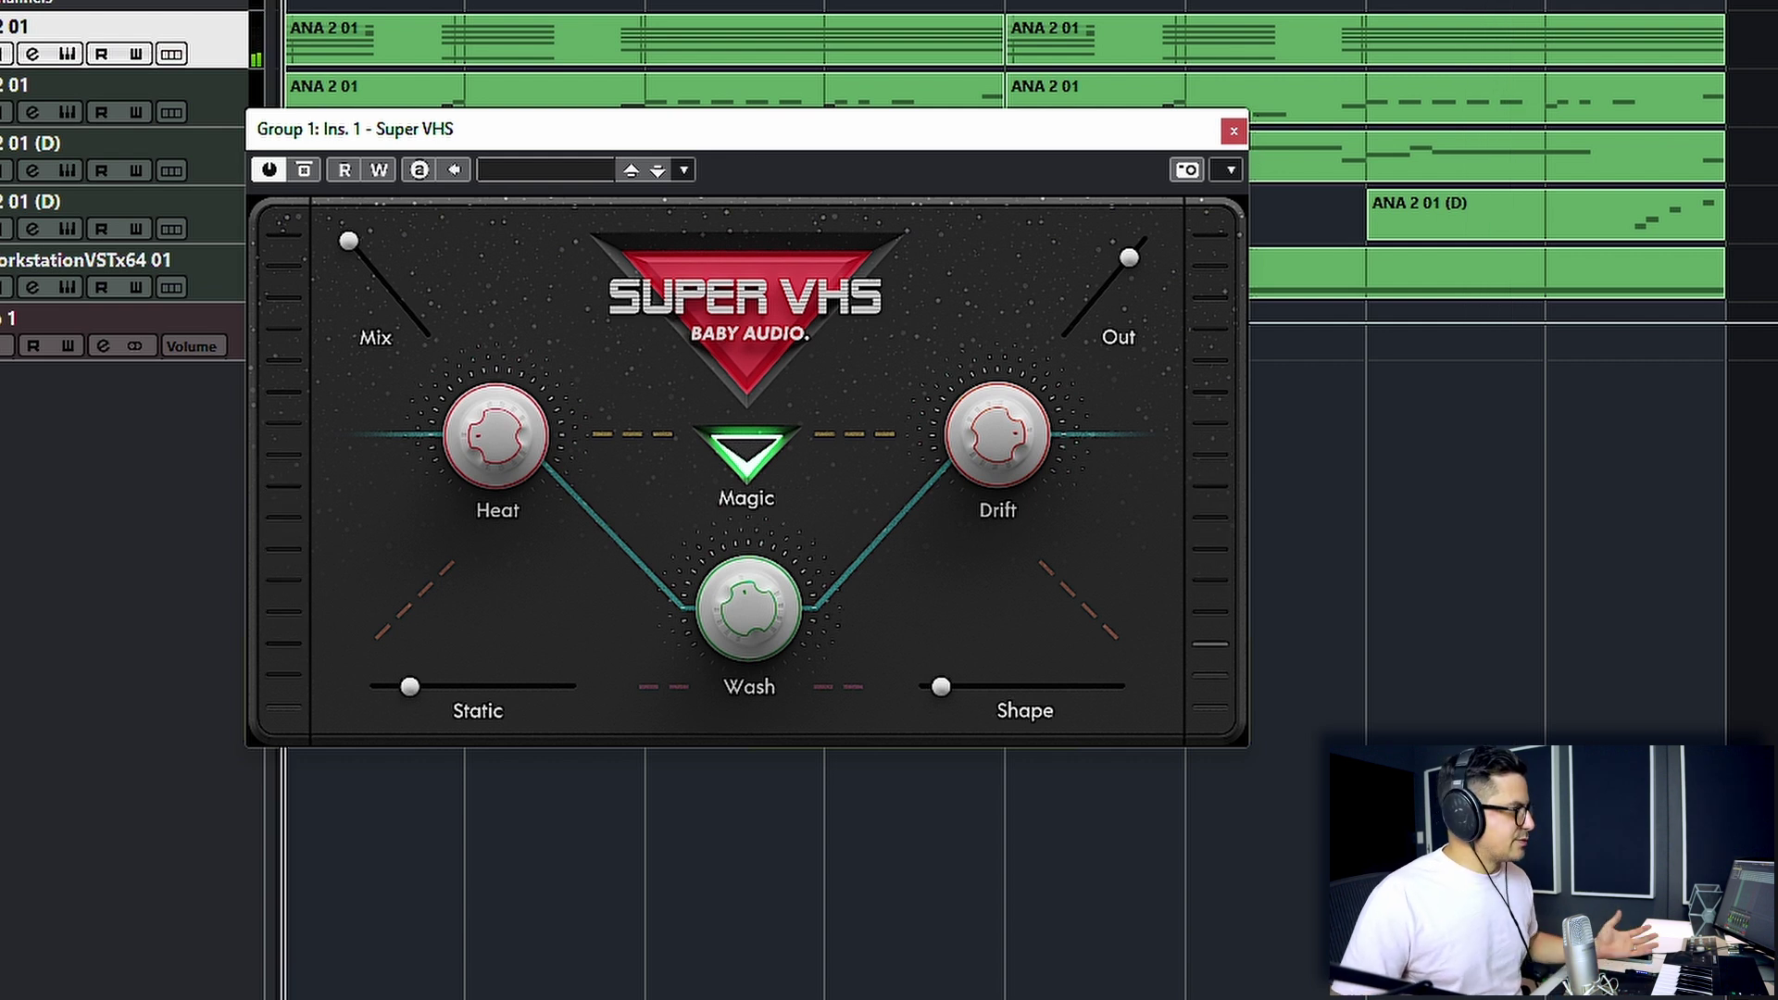
key(space)
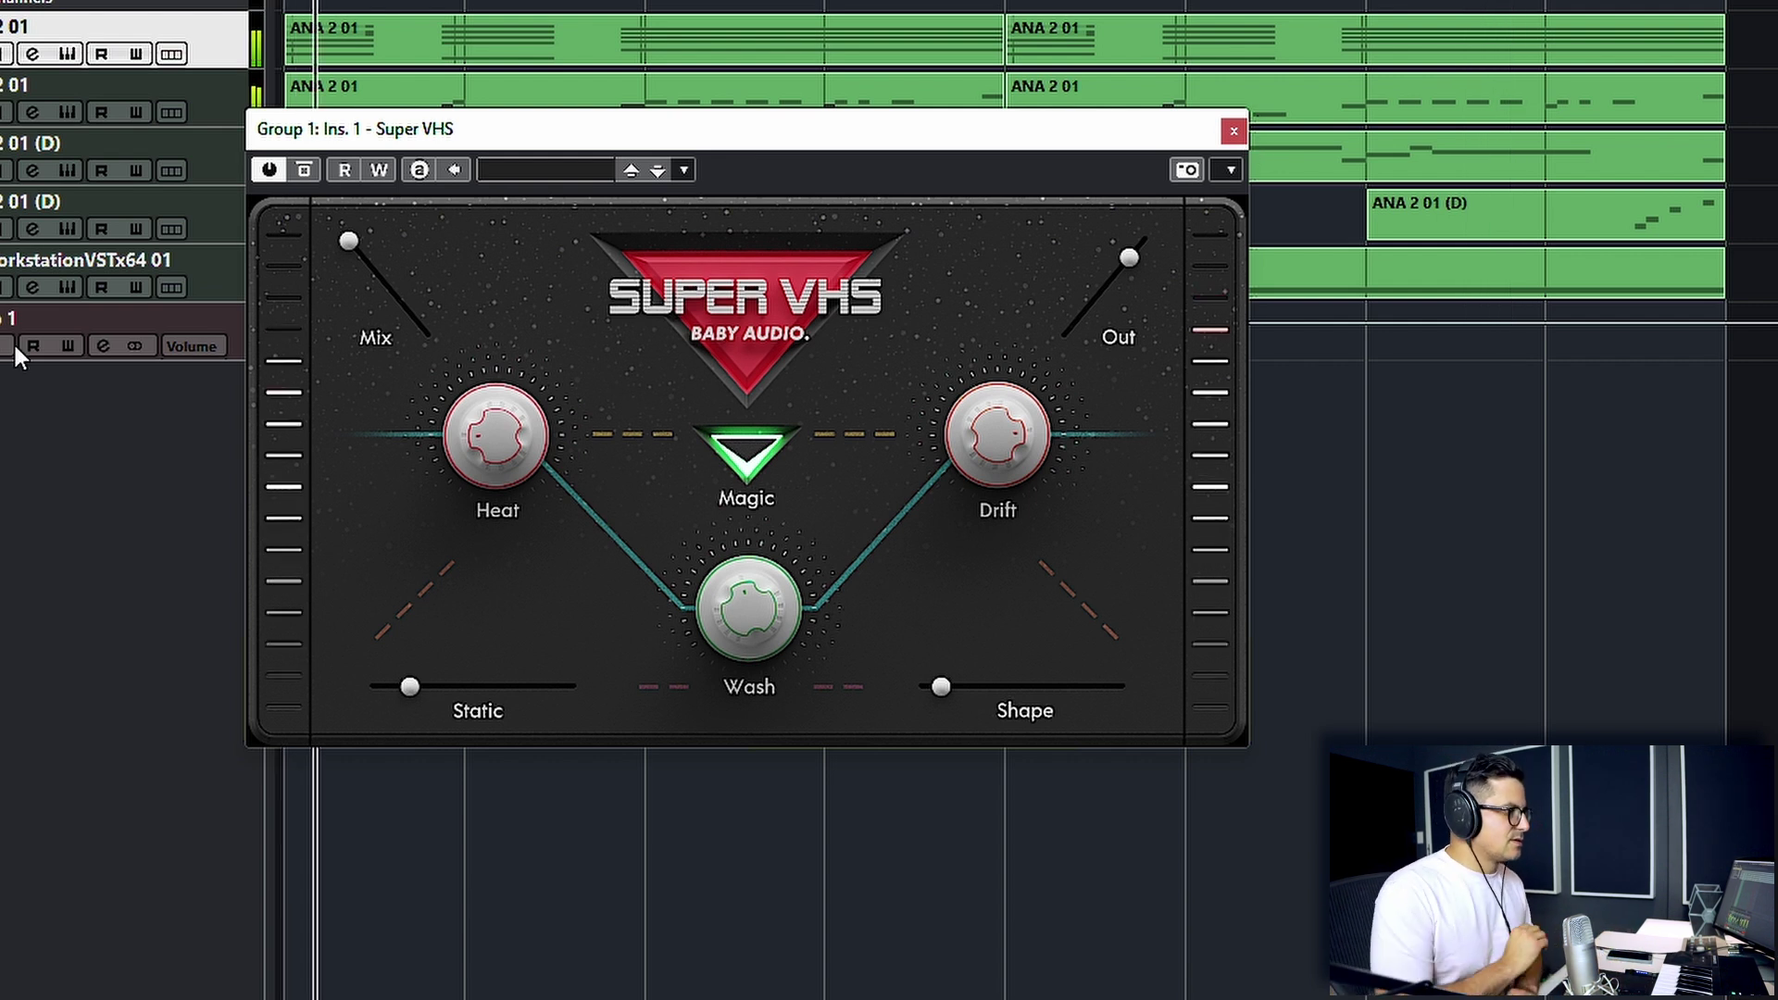
click(746, 447)
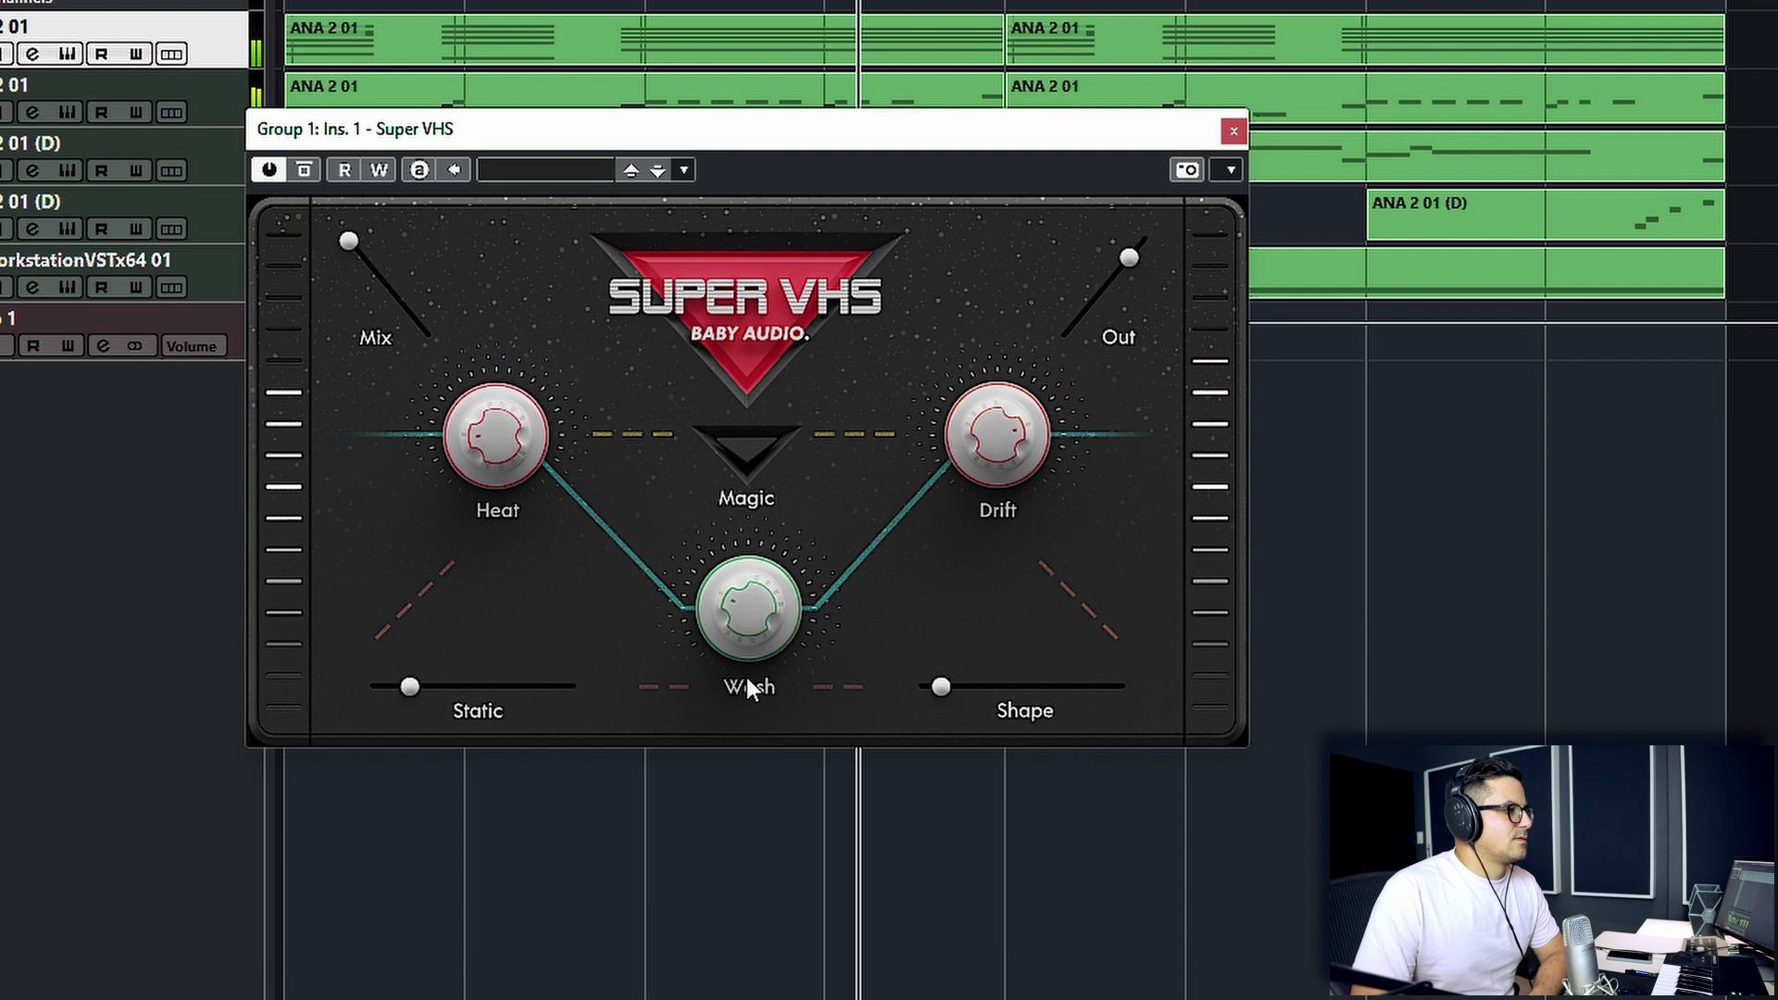
Step: Raise Super VHS's Shape and Static a little more while listening, and stop playback
drag(939, 686, 959, 692)
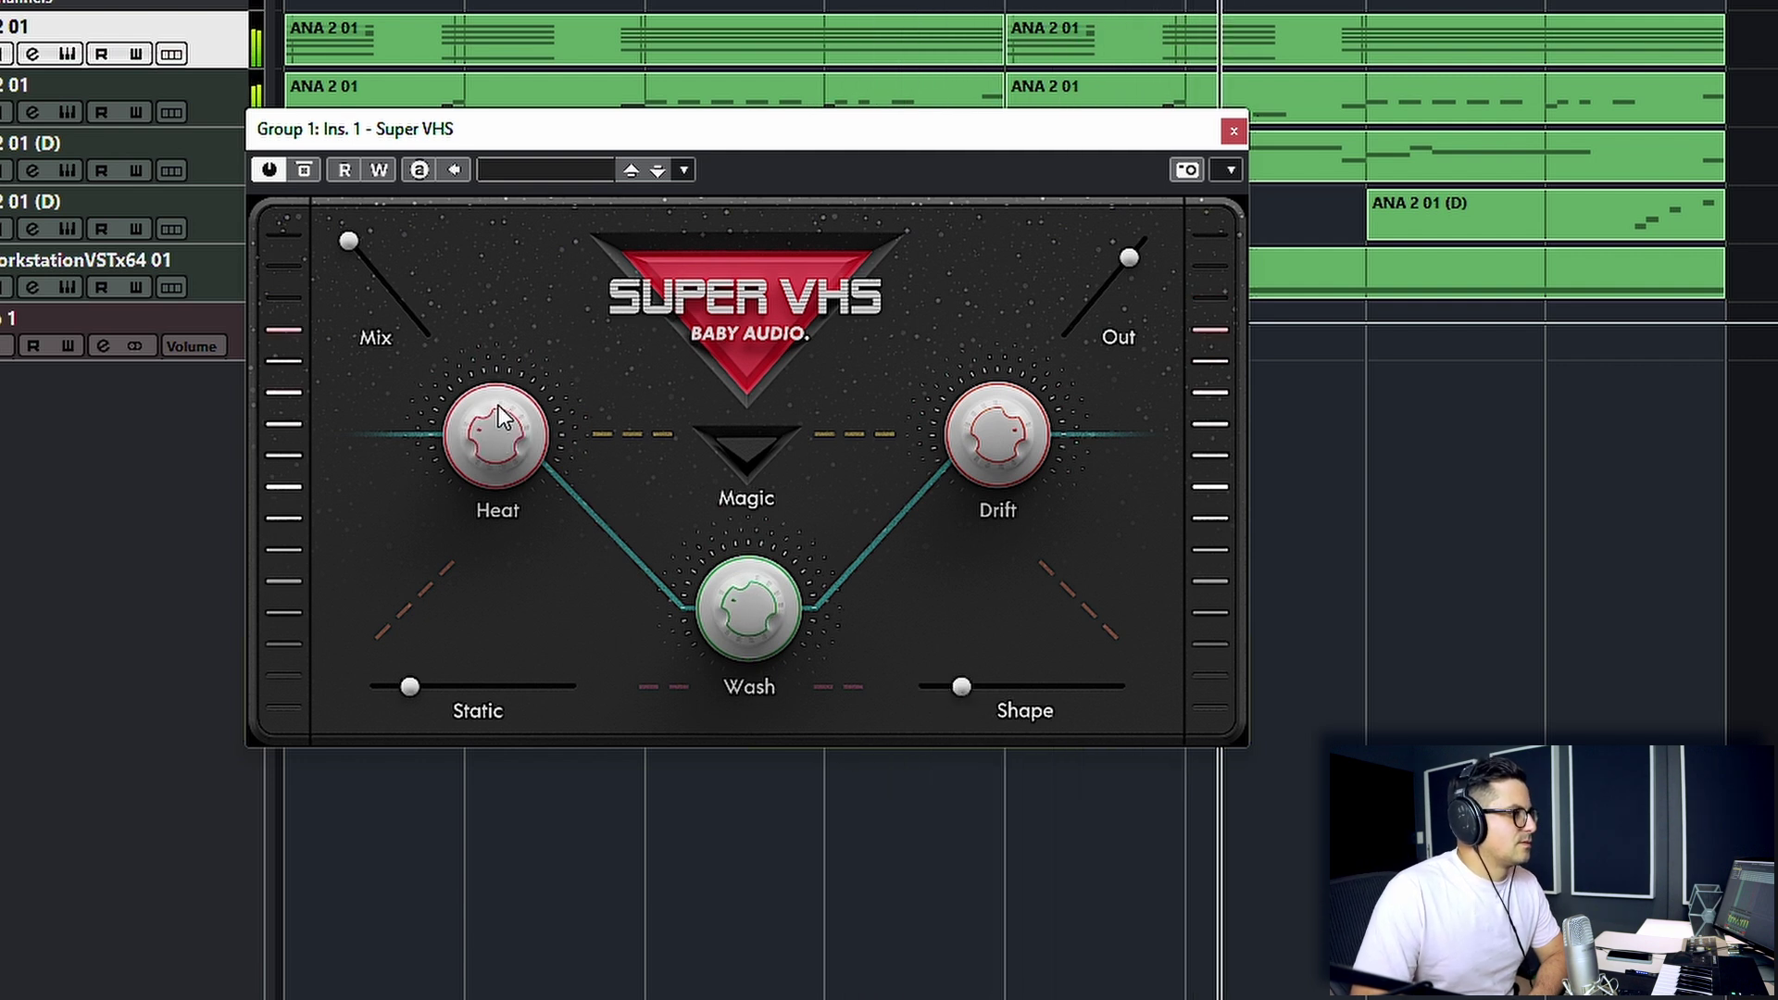
drag(437, 687, 469, 691)
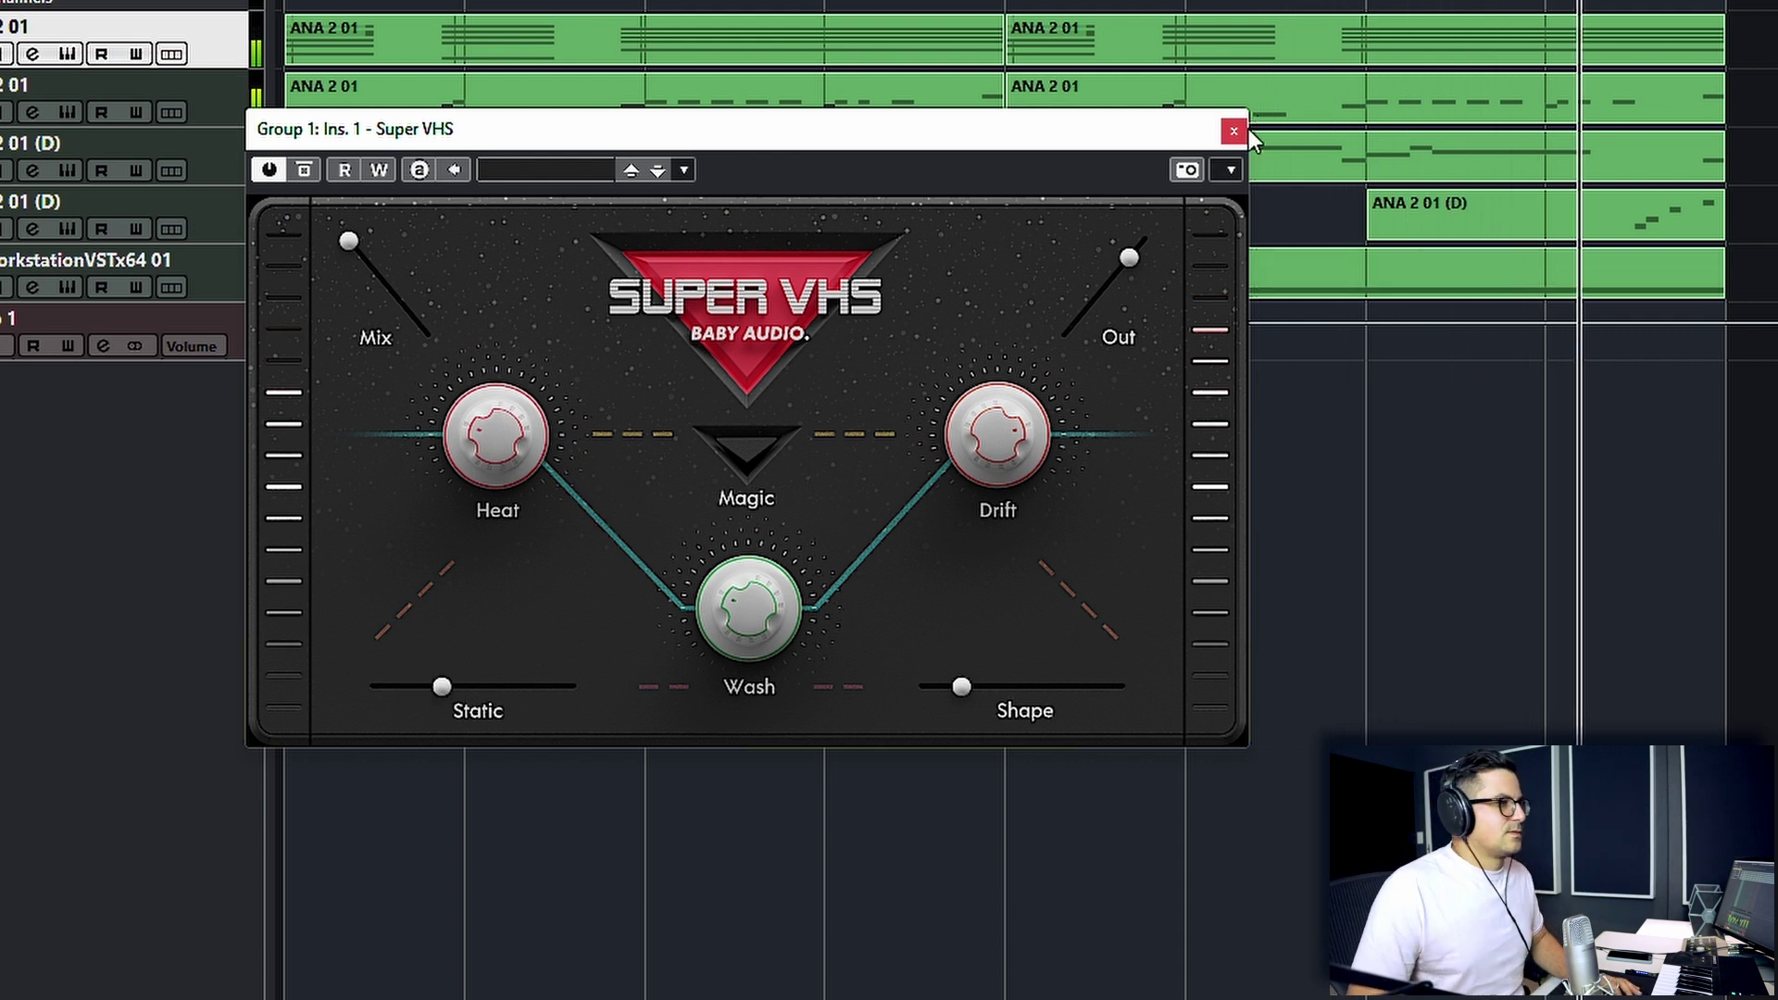
key(space)
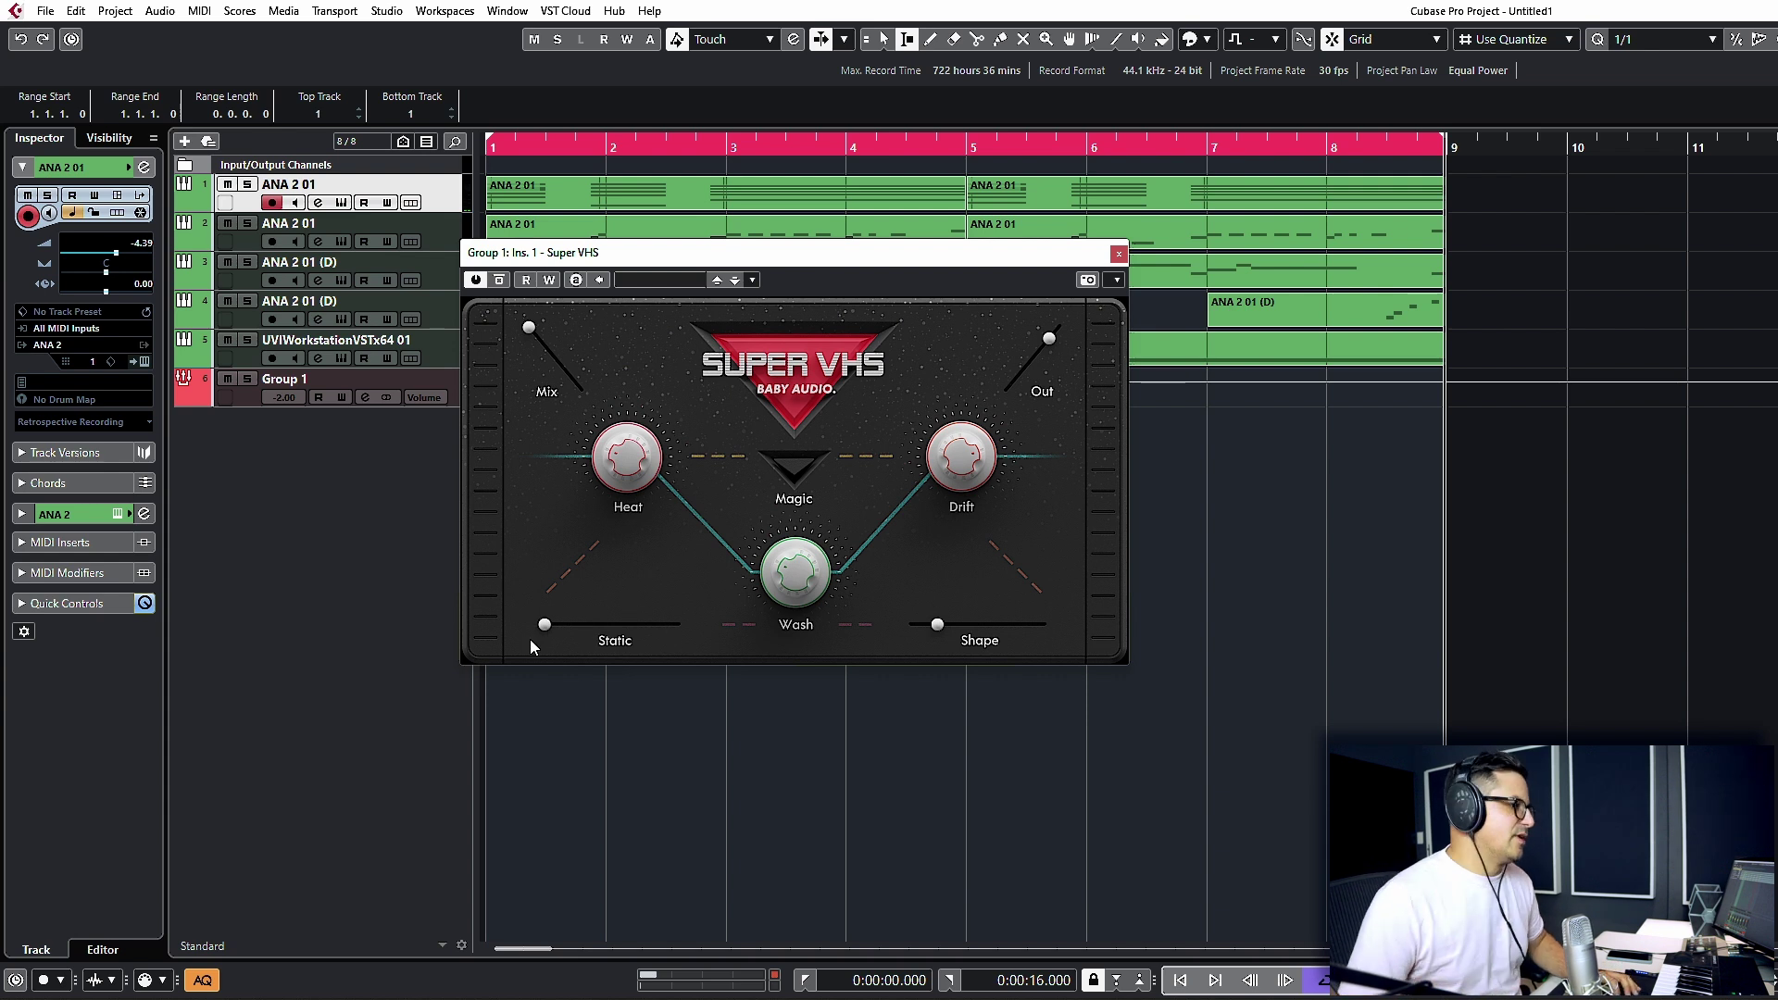
Step: Close Super VHS and open the TAIP editor from Group 1's channel settings, moving its window clear
click(1118, 256)
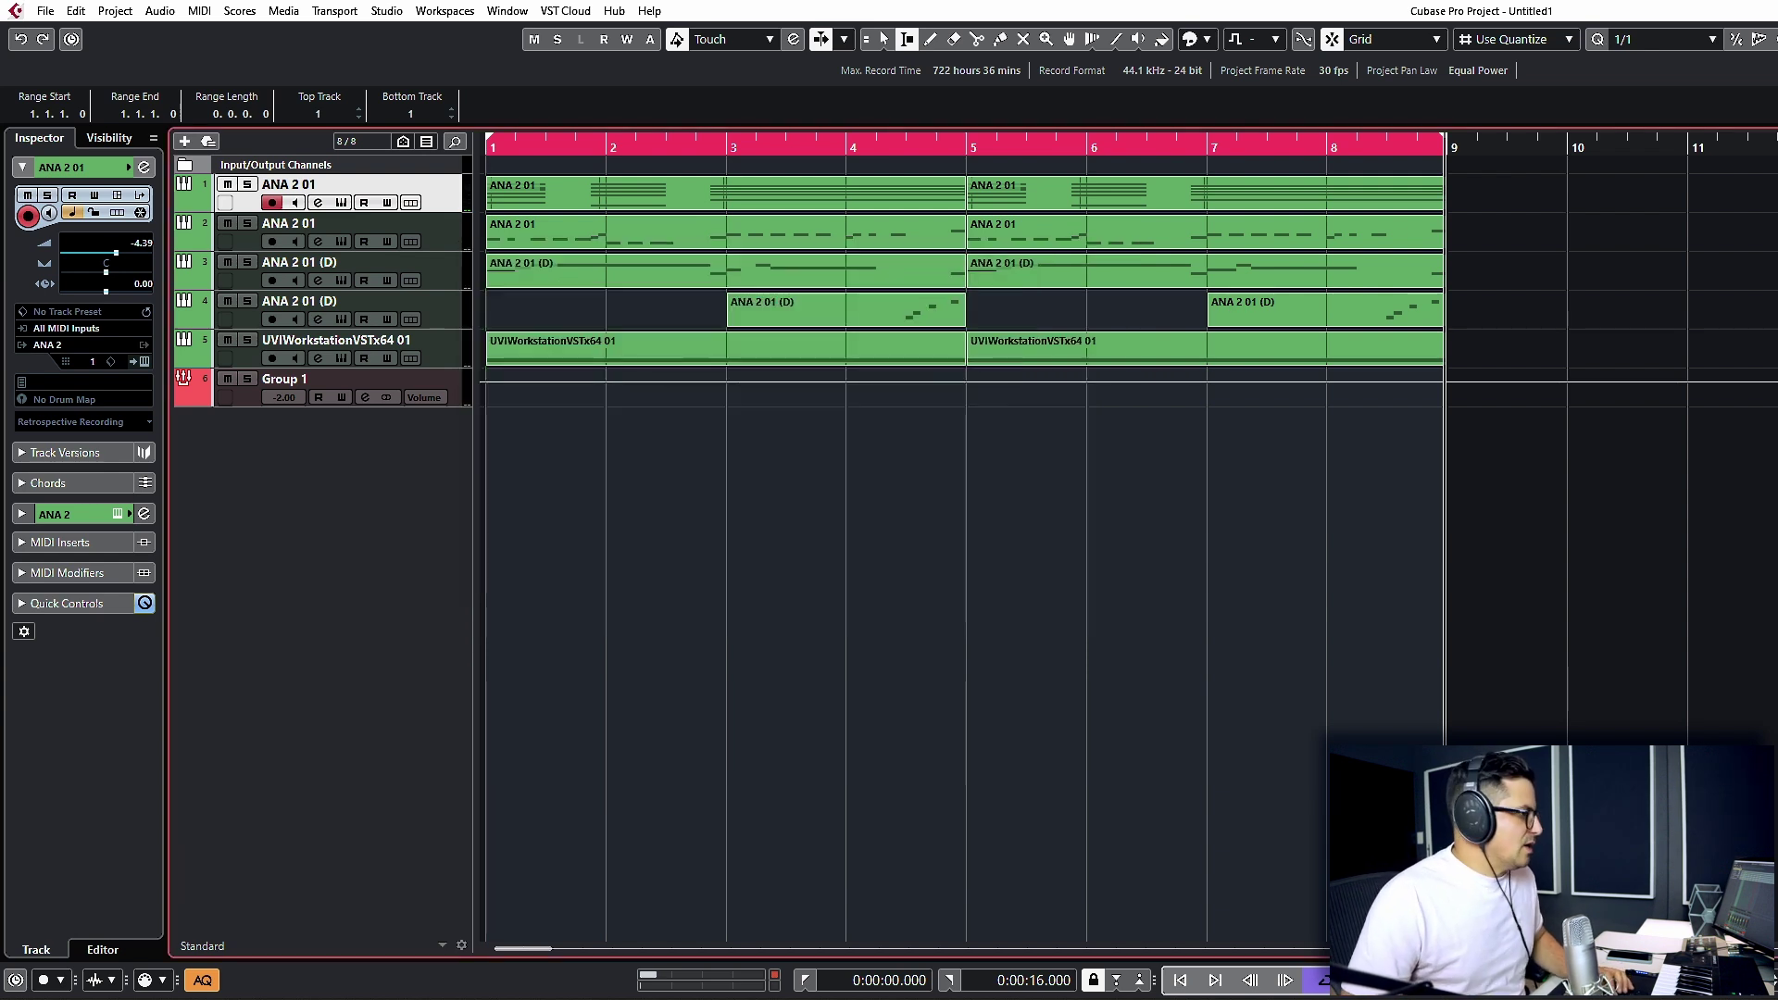
click(320, 203)
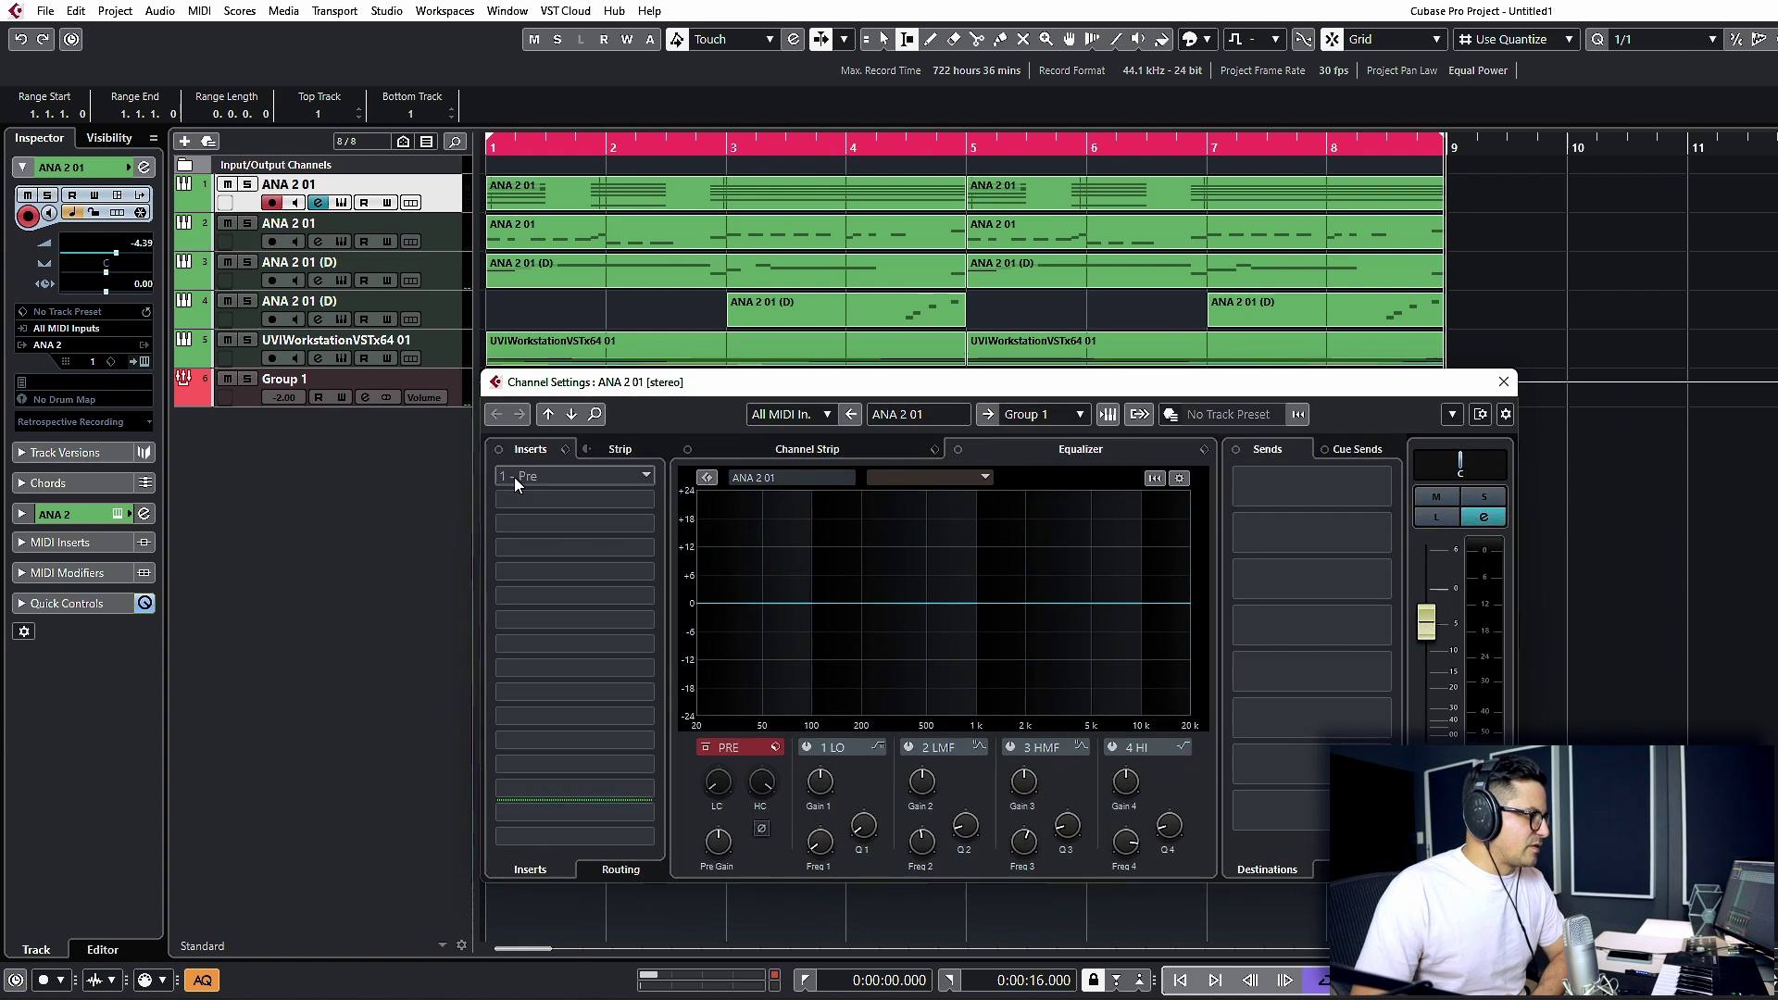
click(365, 397)
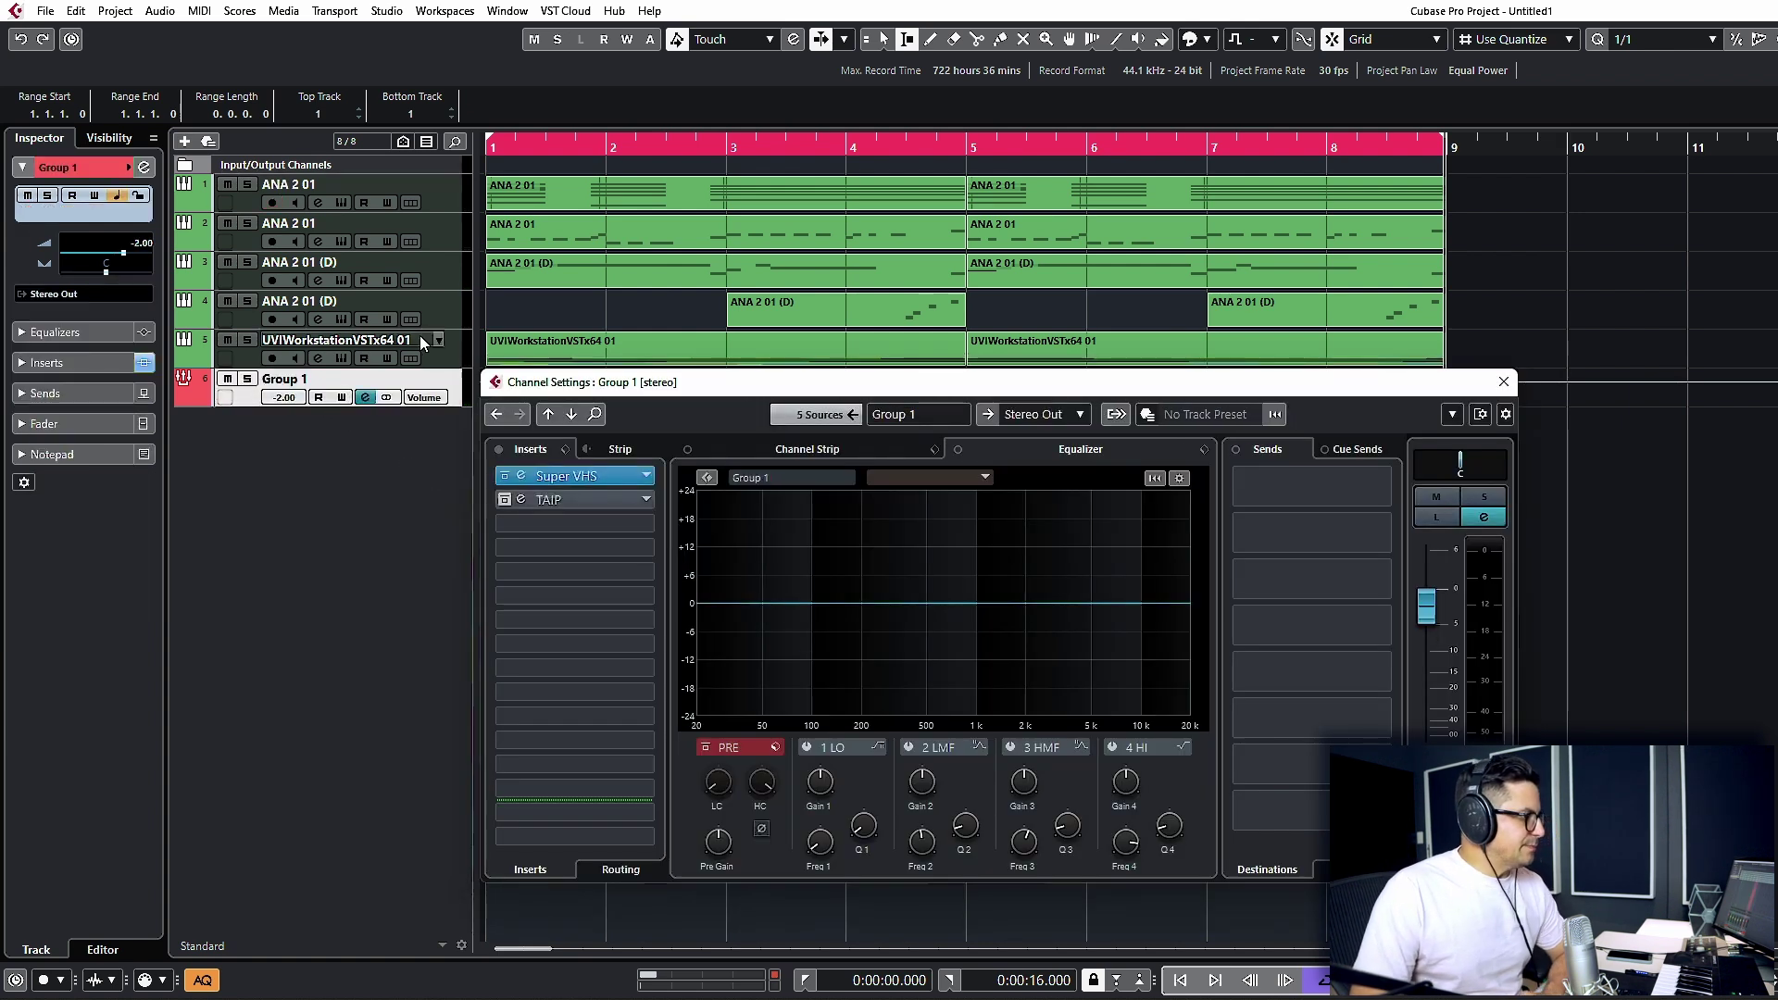
click(525, 498)
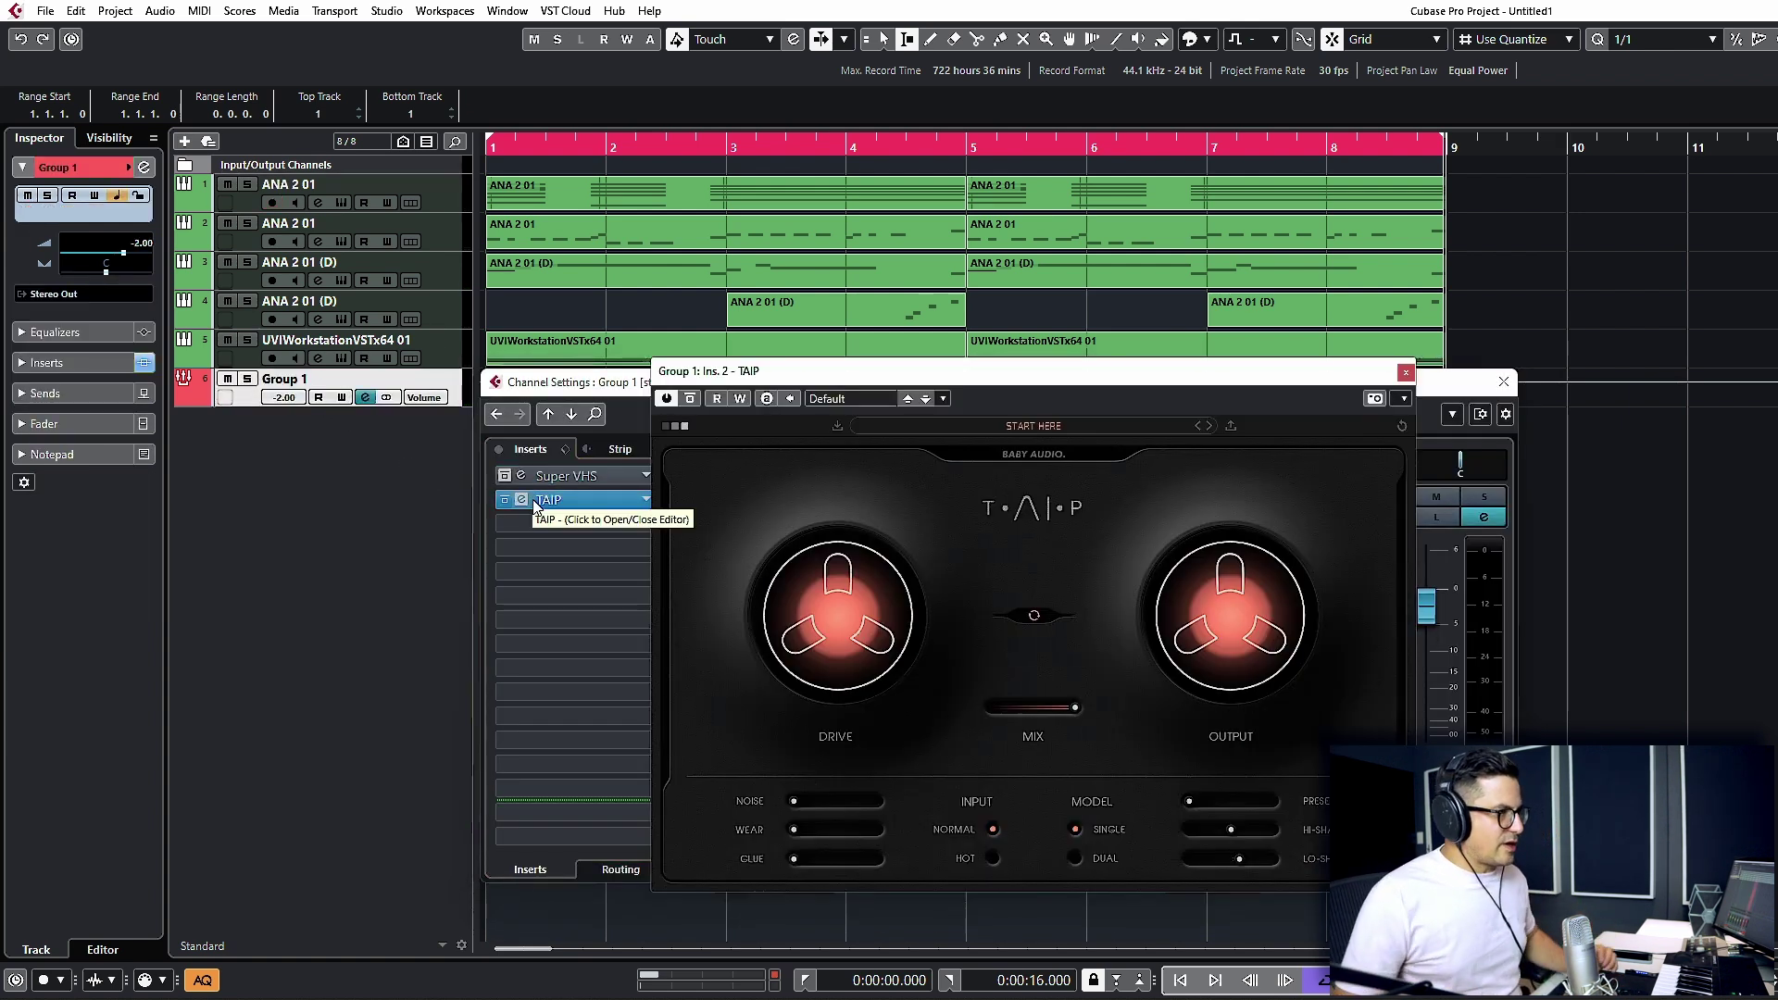
drag(727, 394, 648, 274)
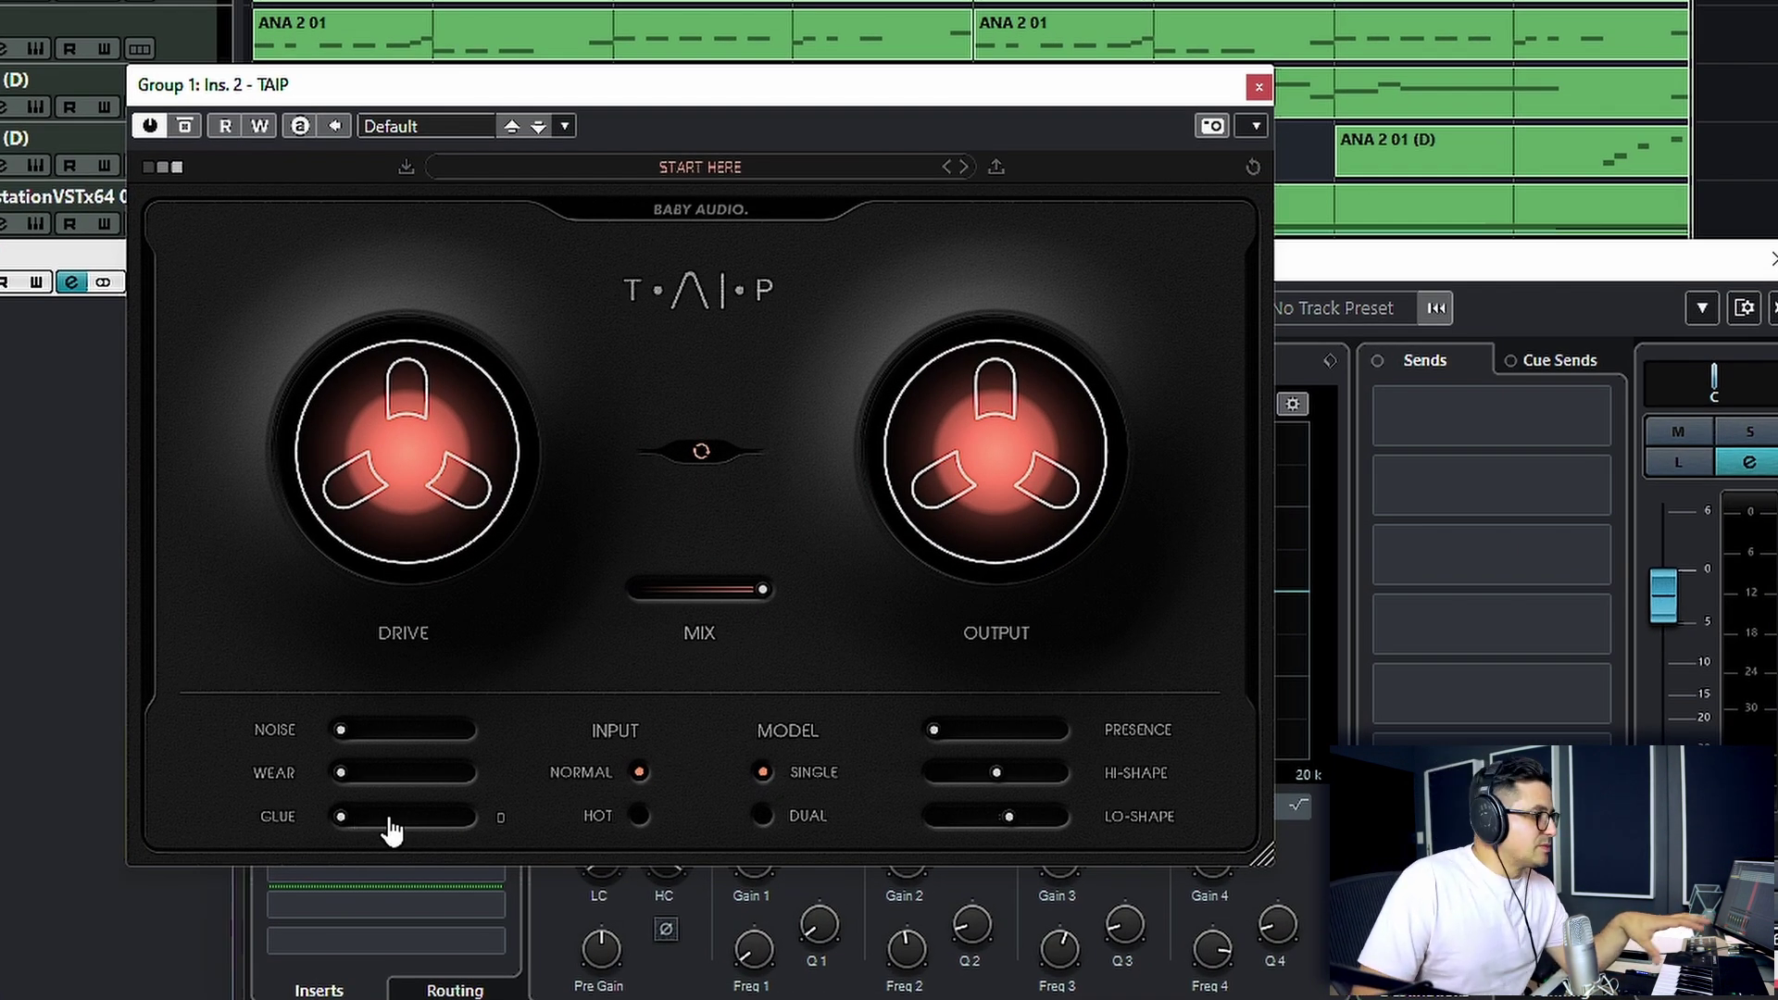
Step: Audition TAIP's Noise at and near maximum during playback, and return it to zero
drag(375, 745, 334, 747)
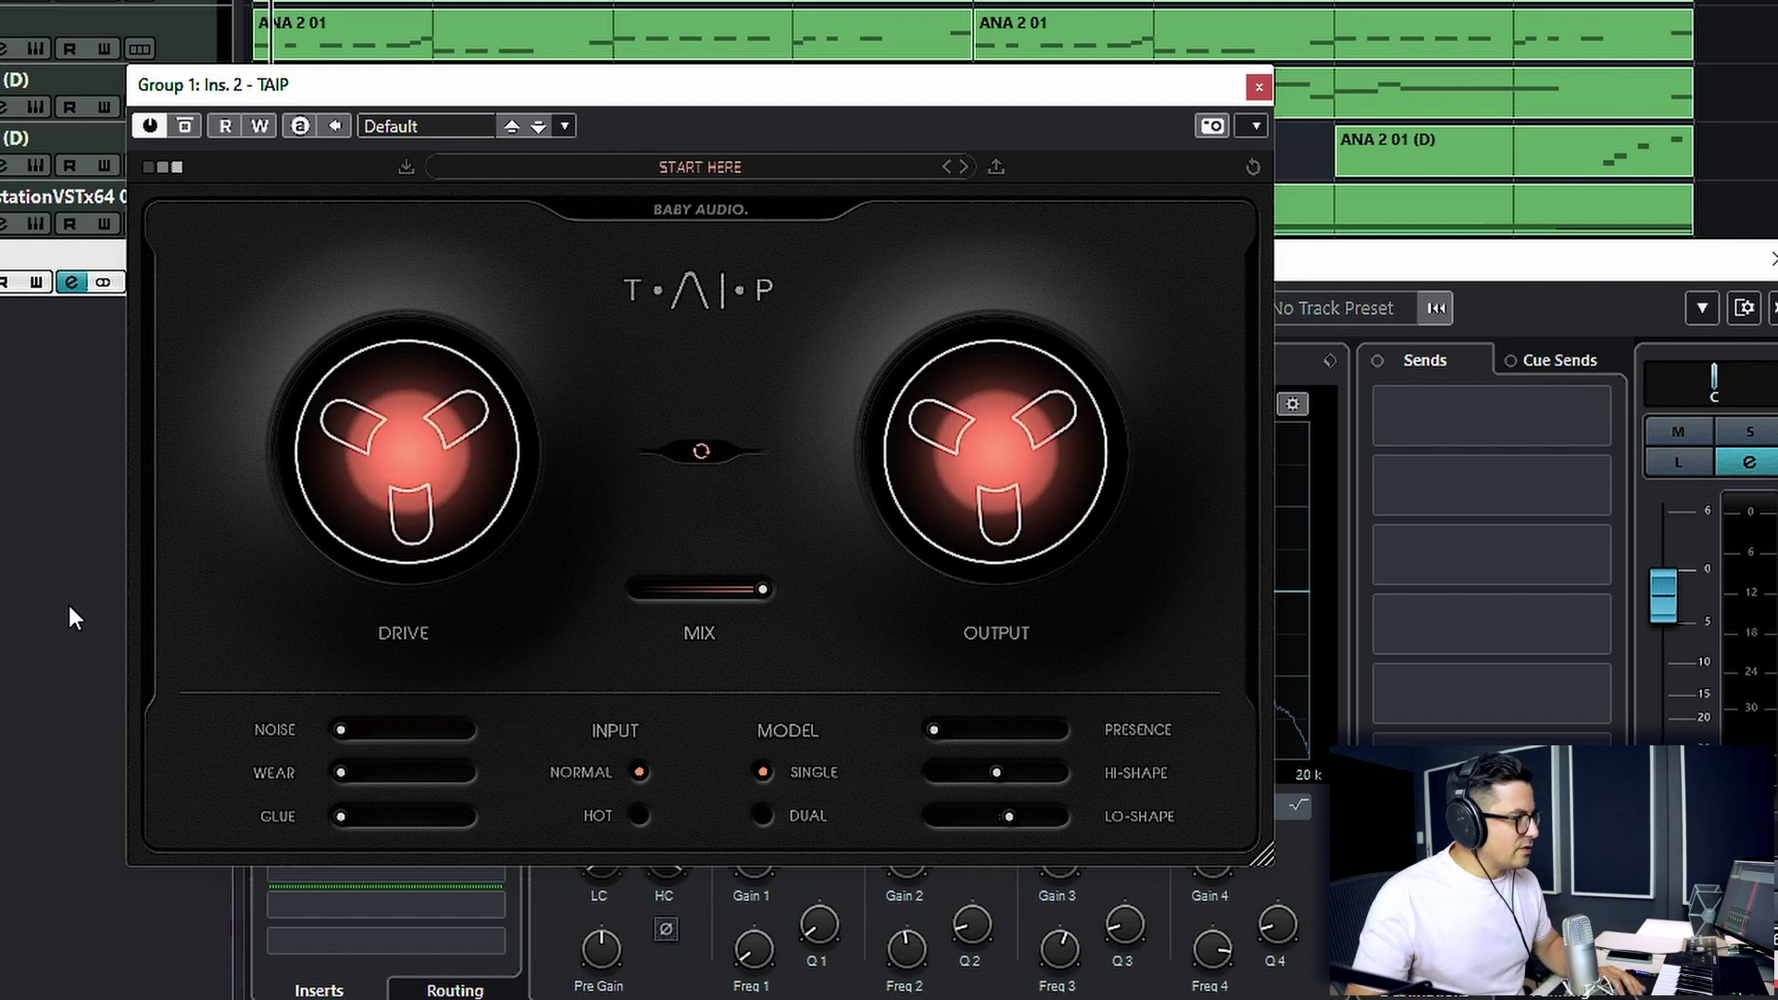
drag(348, 741, 626, 752)
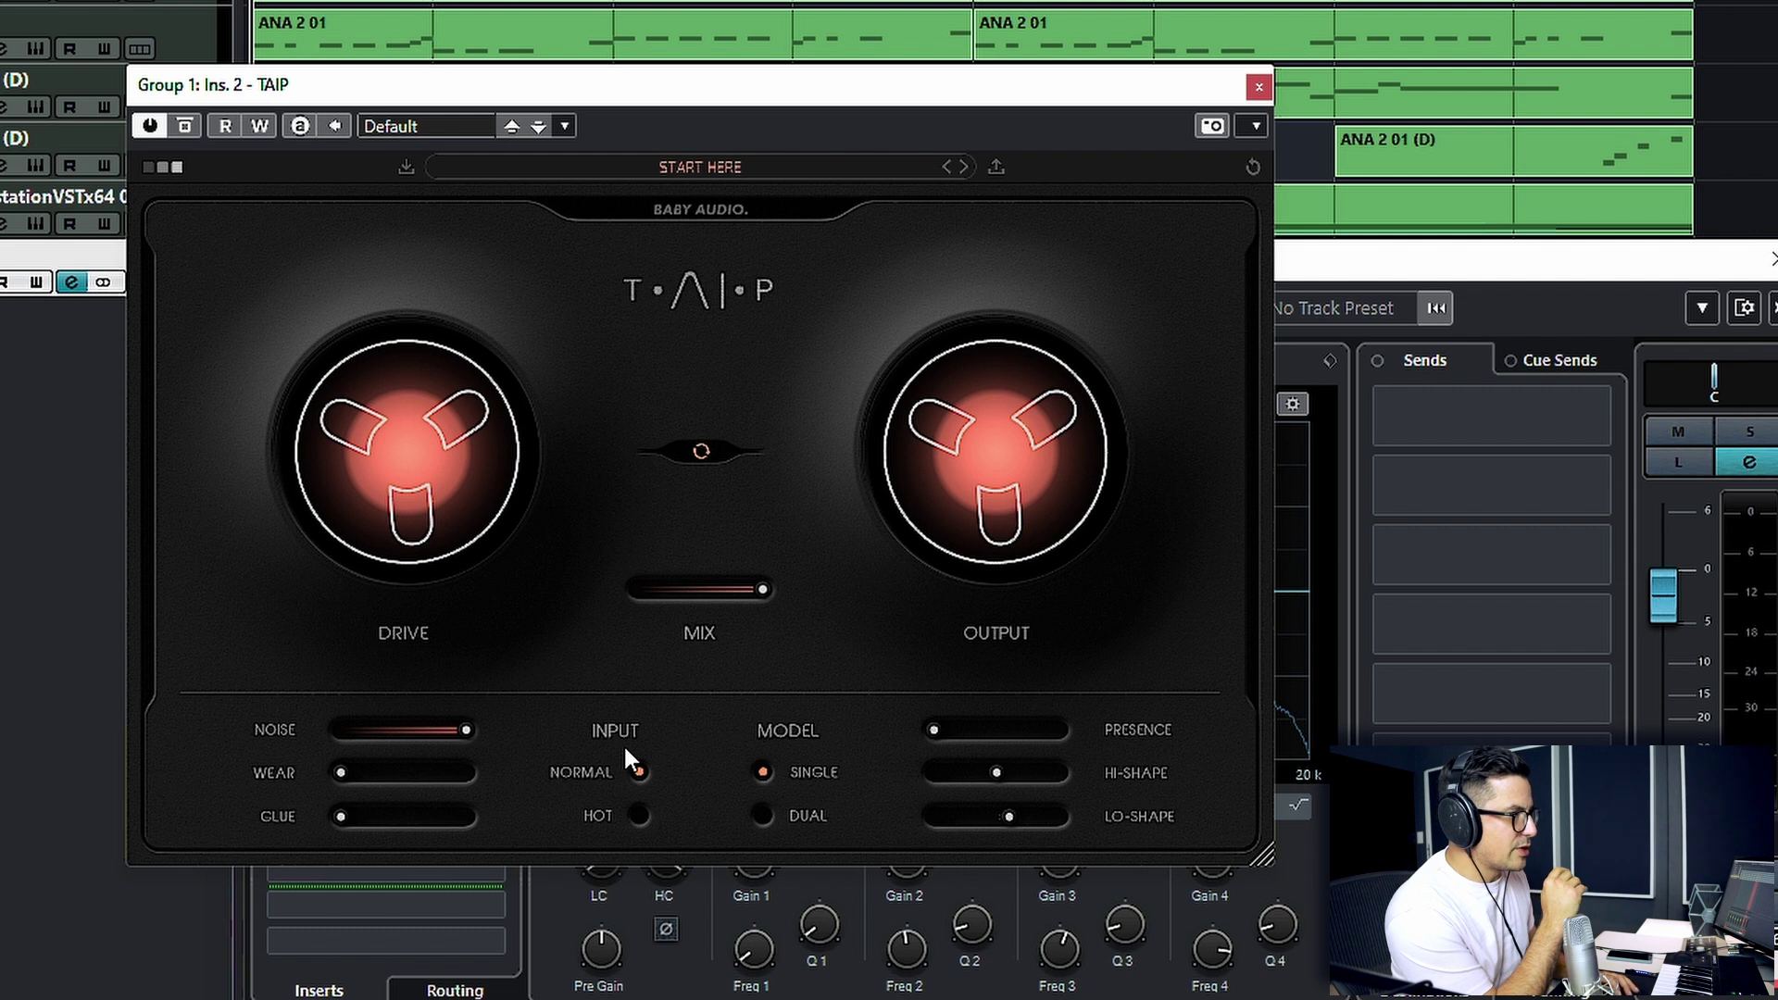
key(space)
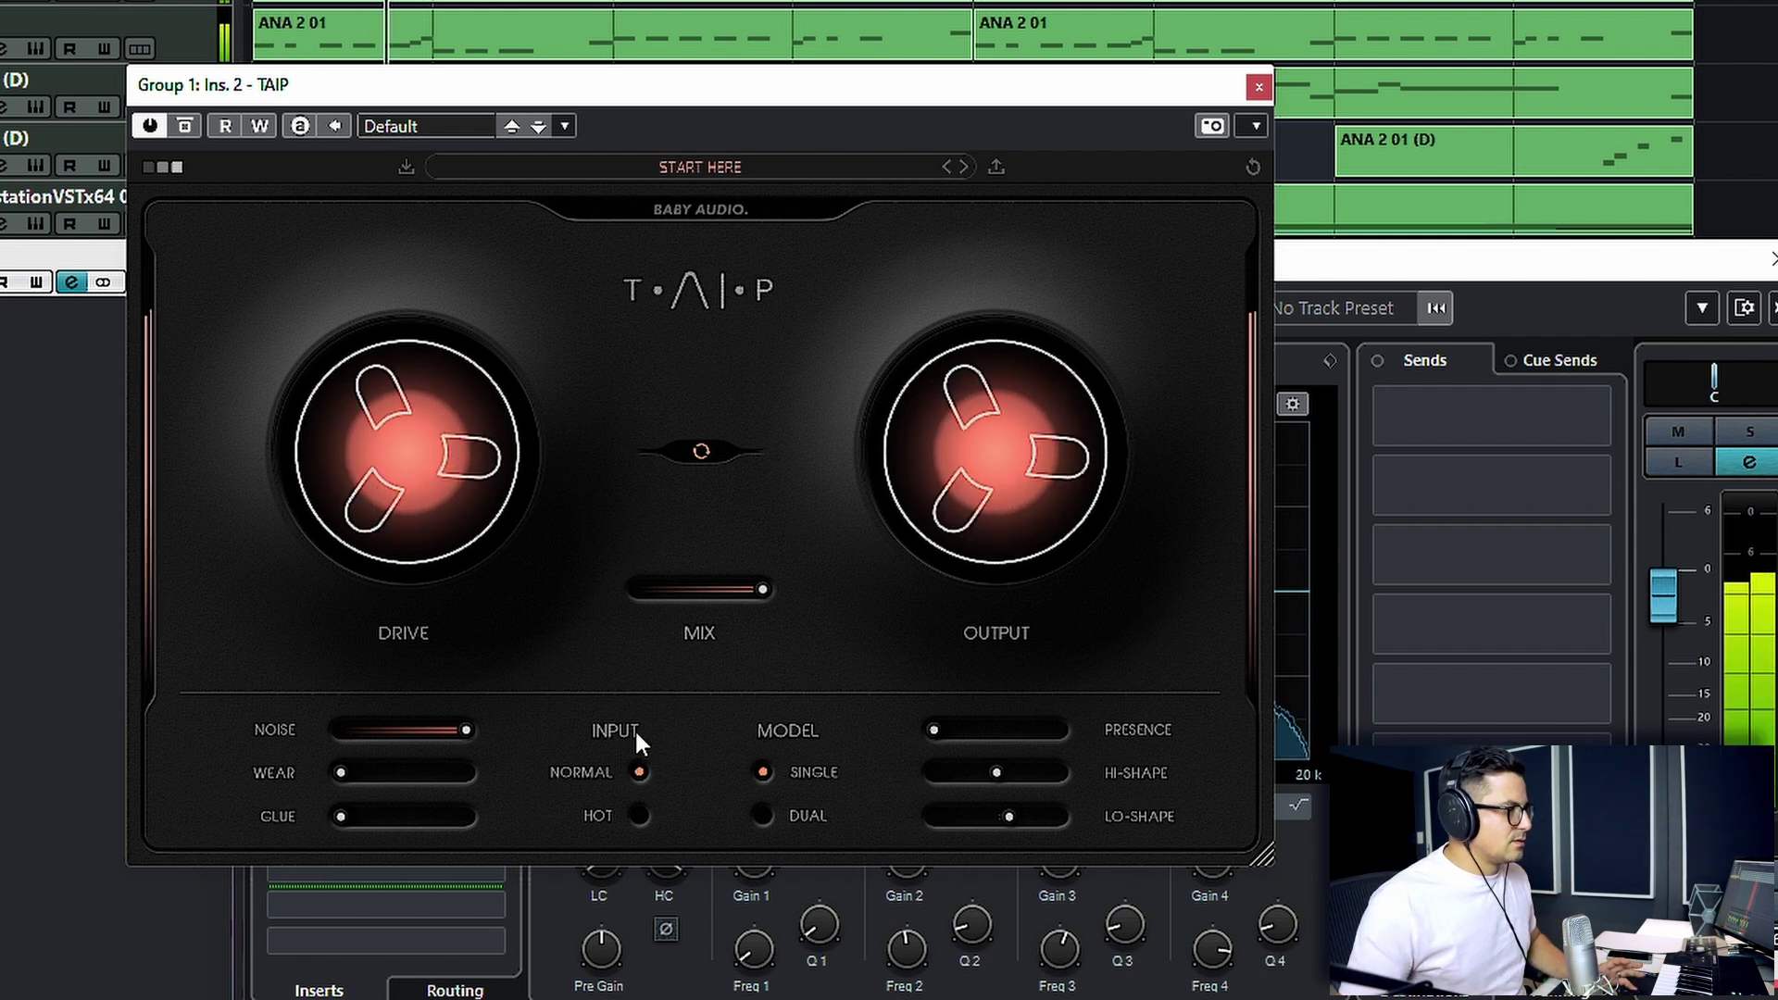
drag(466, 730, 454, 730)
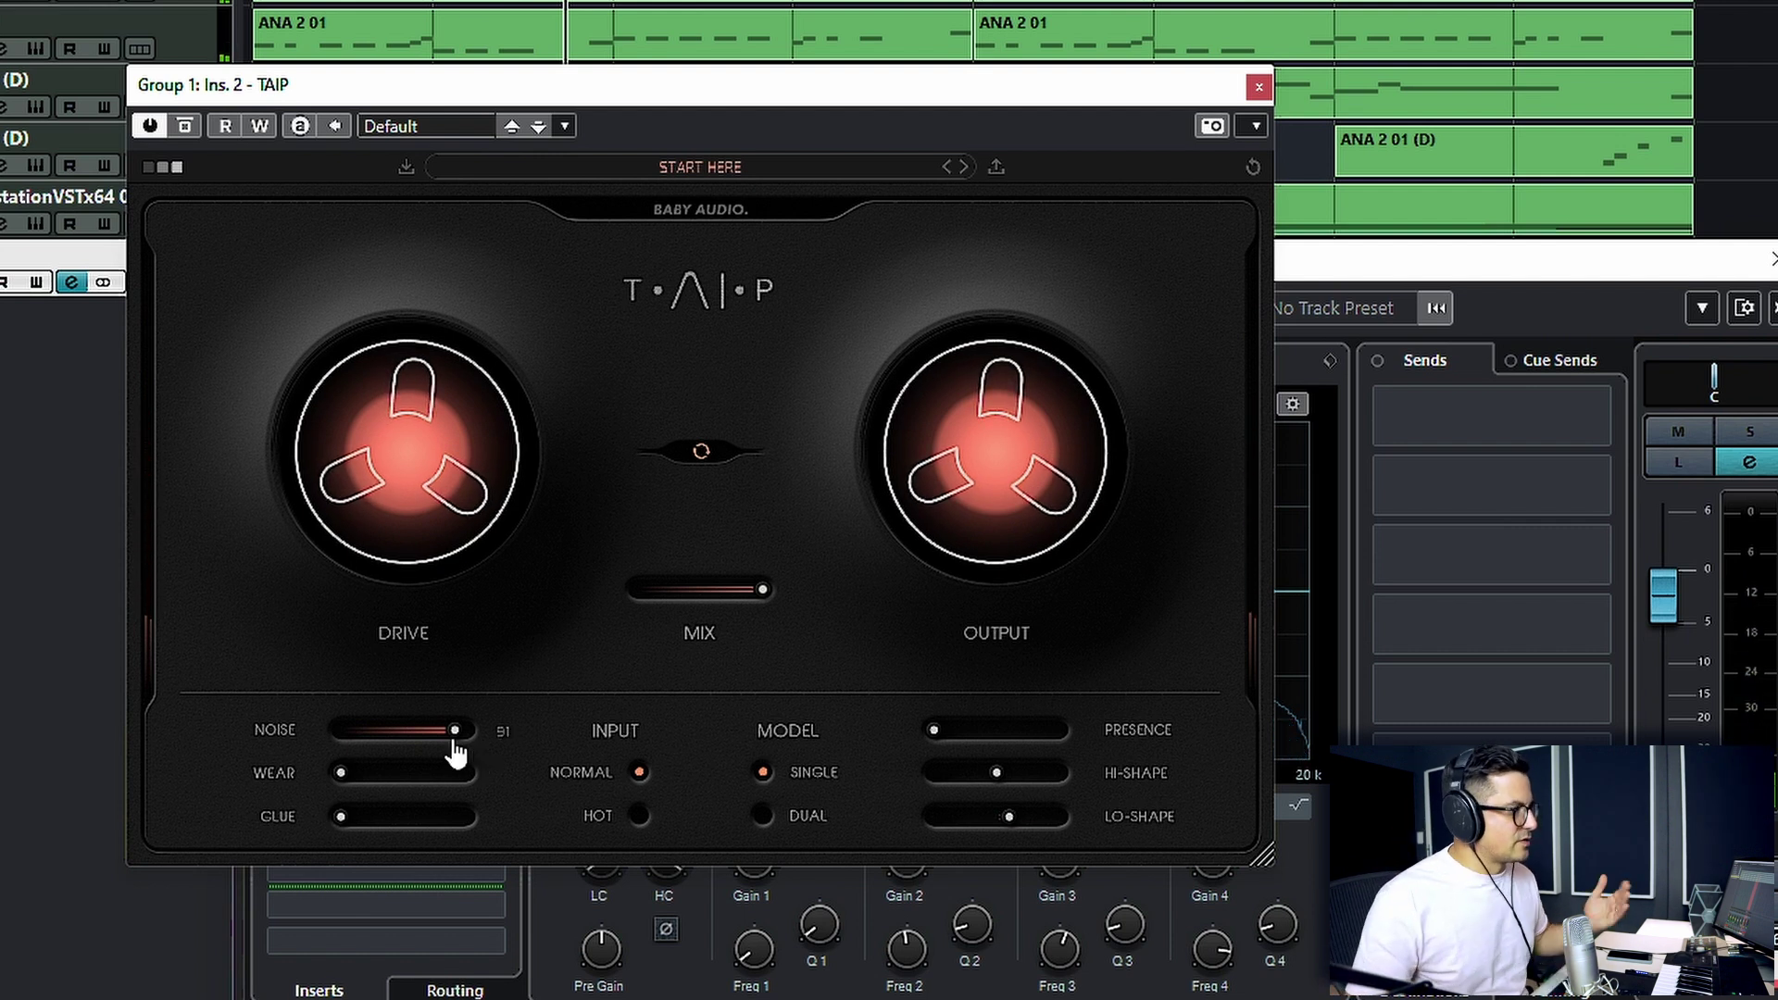
drag(454, 731, 5, 792)
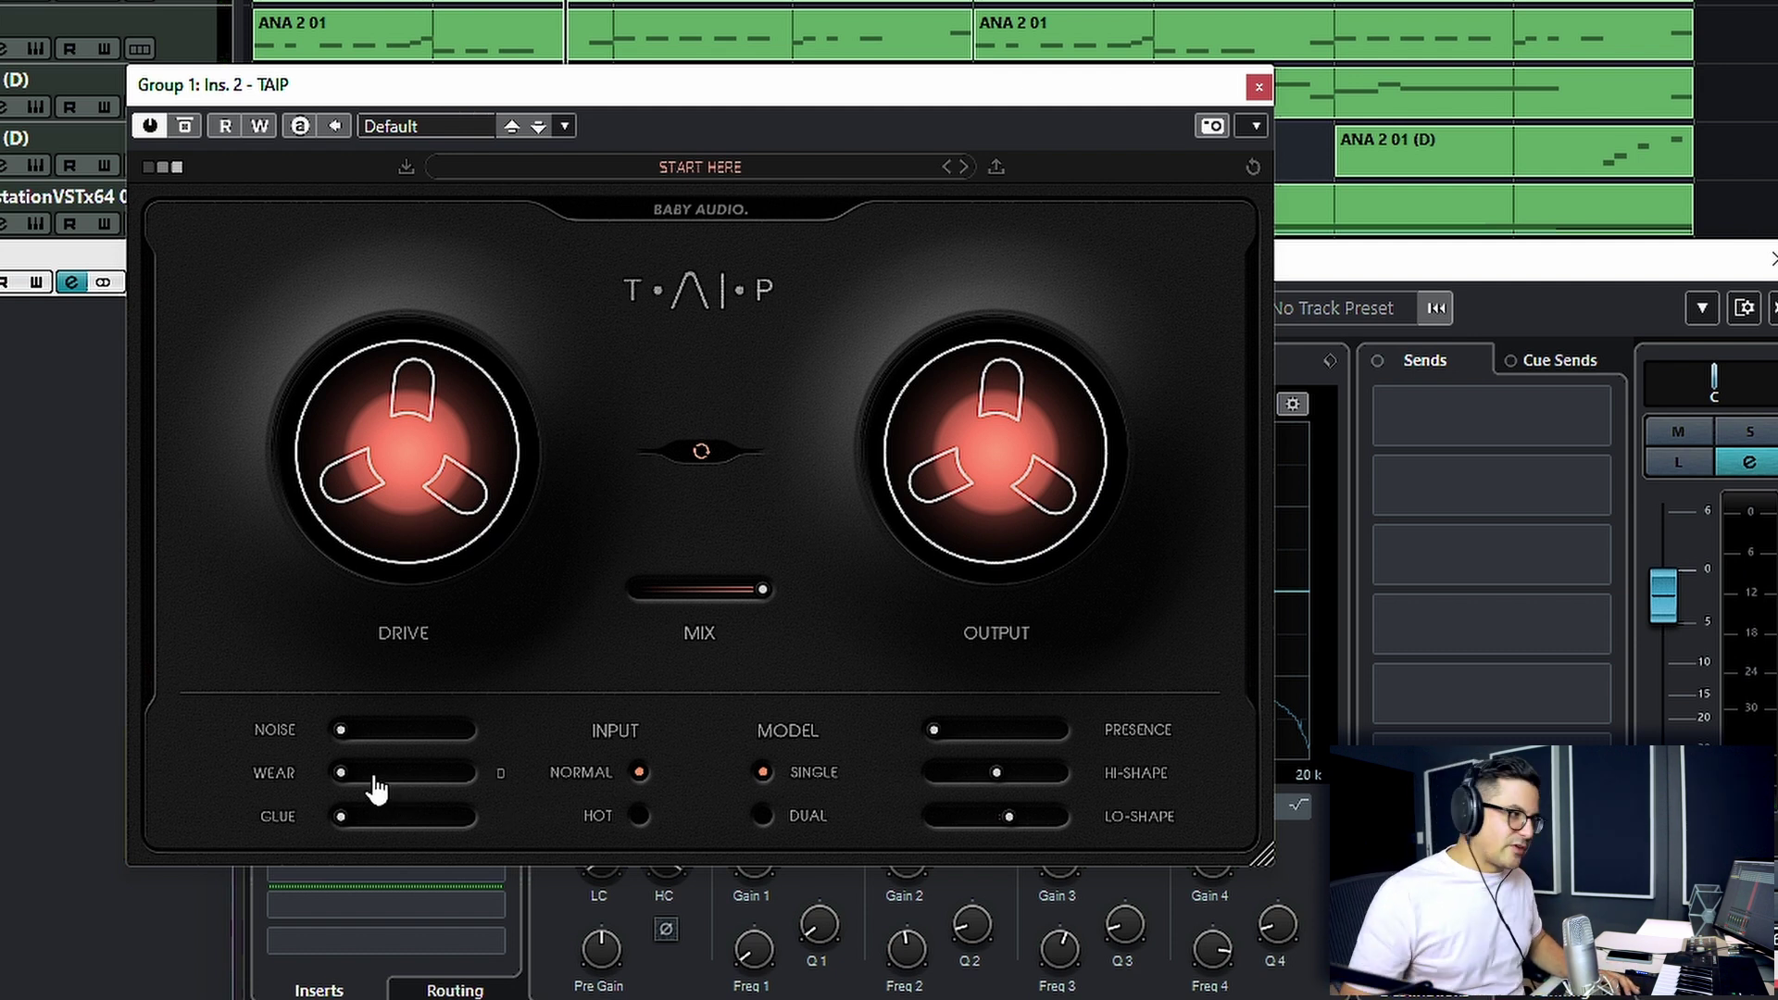
Step: Audition TAIP's Wear at 100 with Mix brought to about halfway, and return Wear to 0
drag(375, 785, 472, 792)
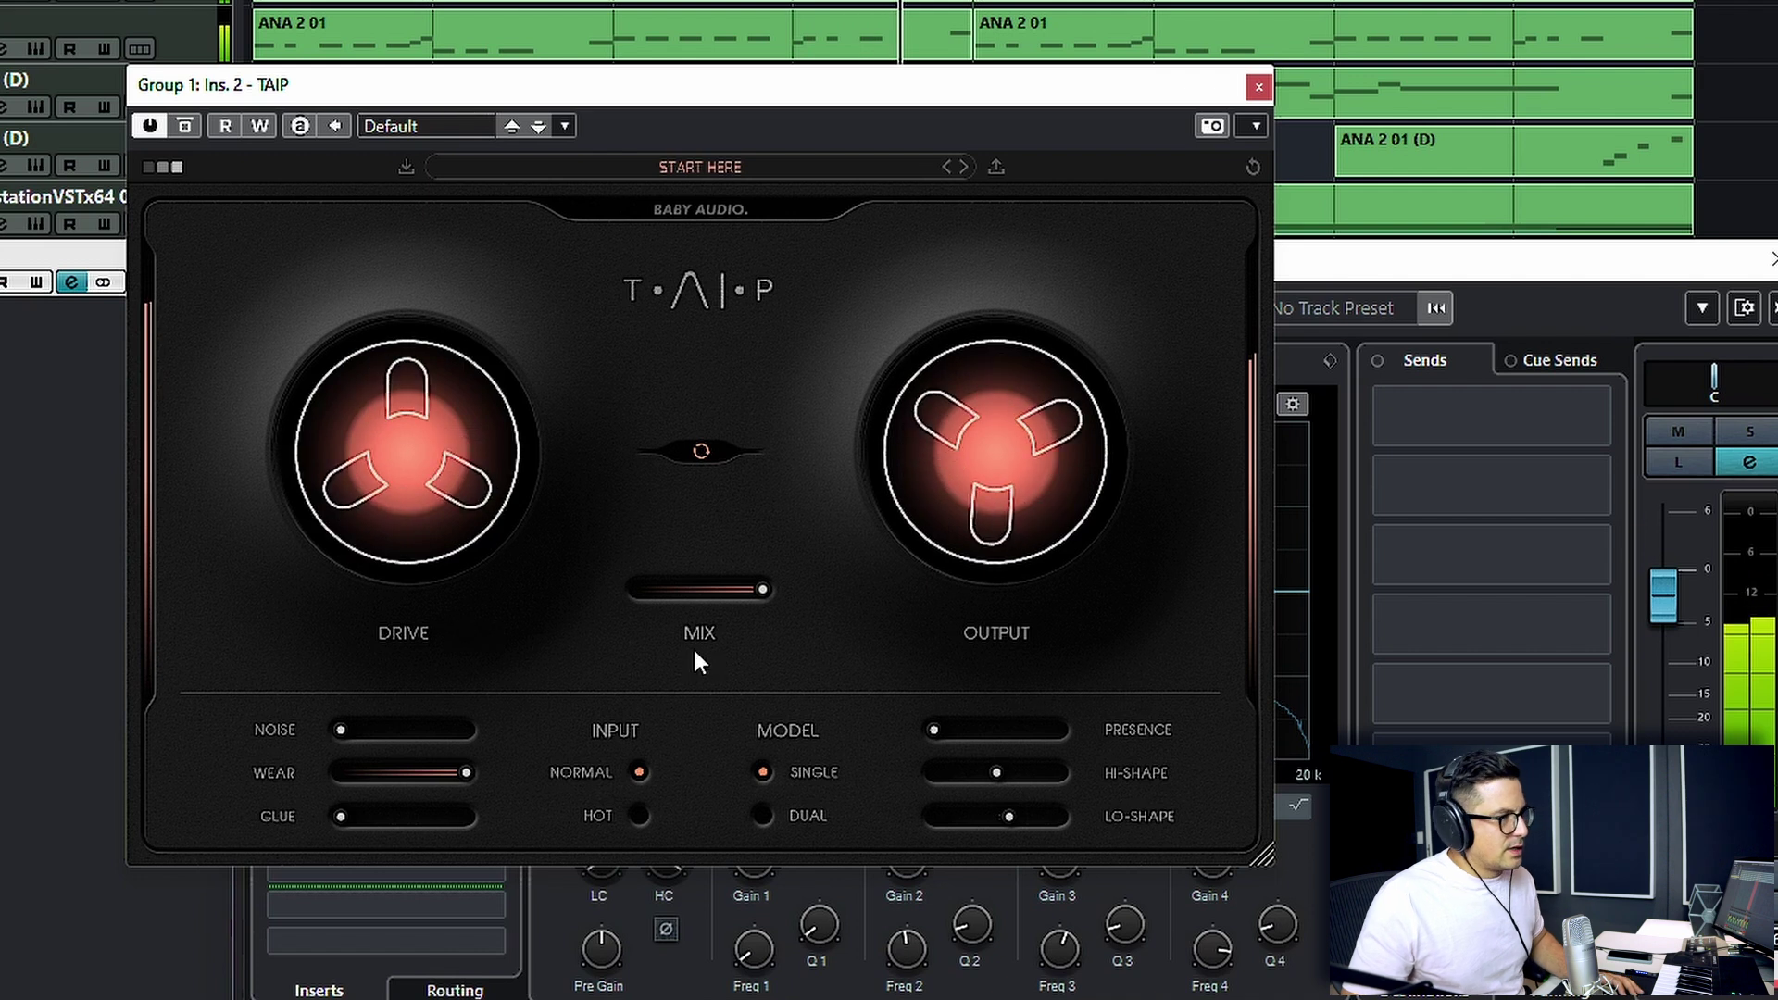
drag(750, 603, 695, 607)
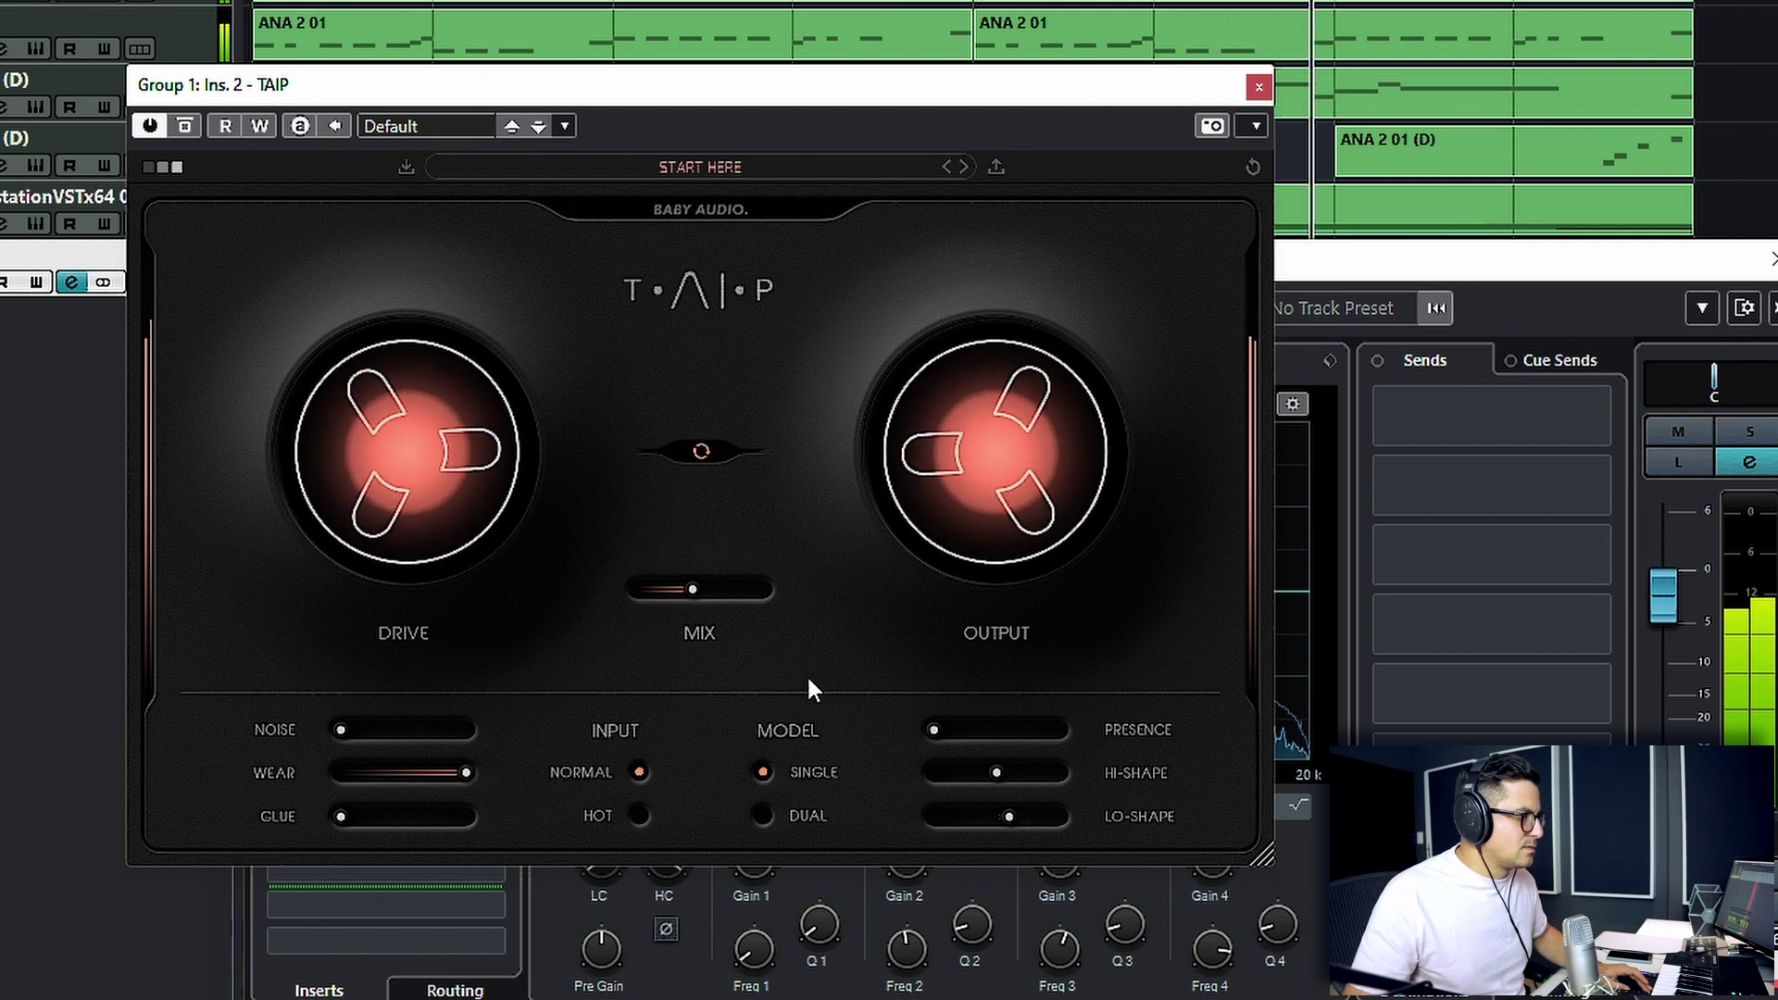
drag(692, 593, 702, 600)
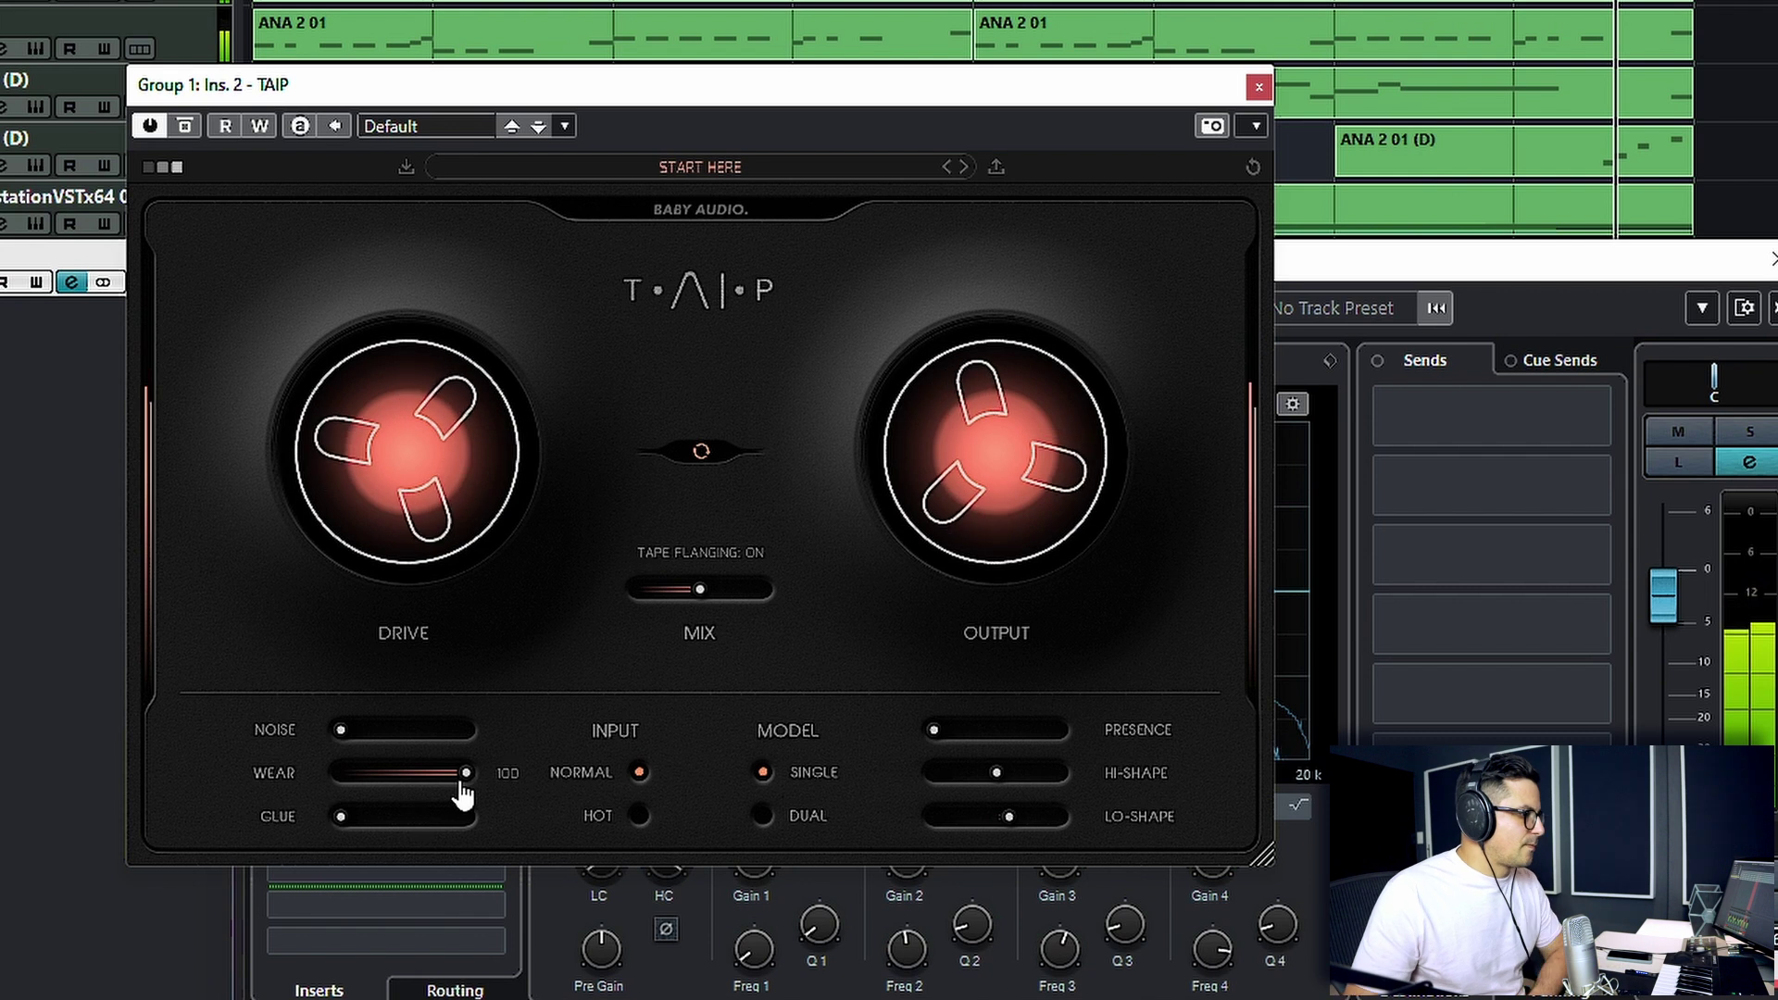
drag(463, 795, 306, 802)
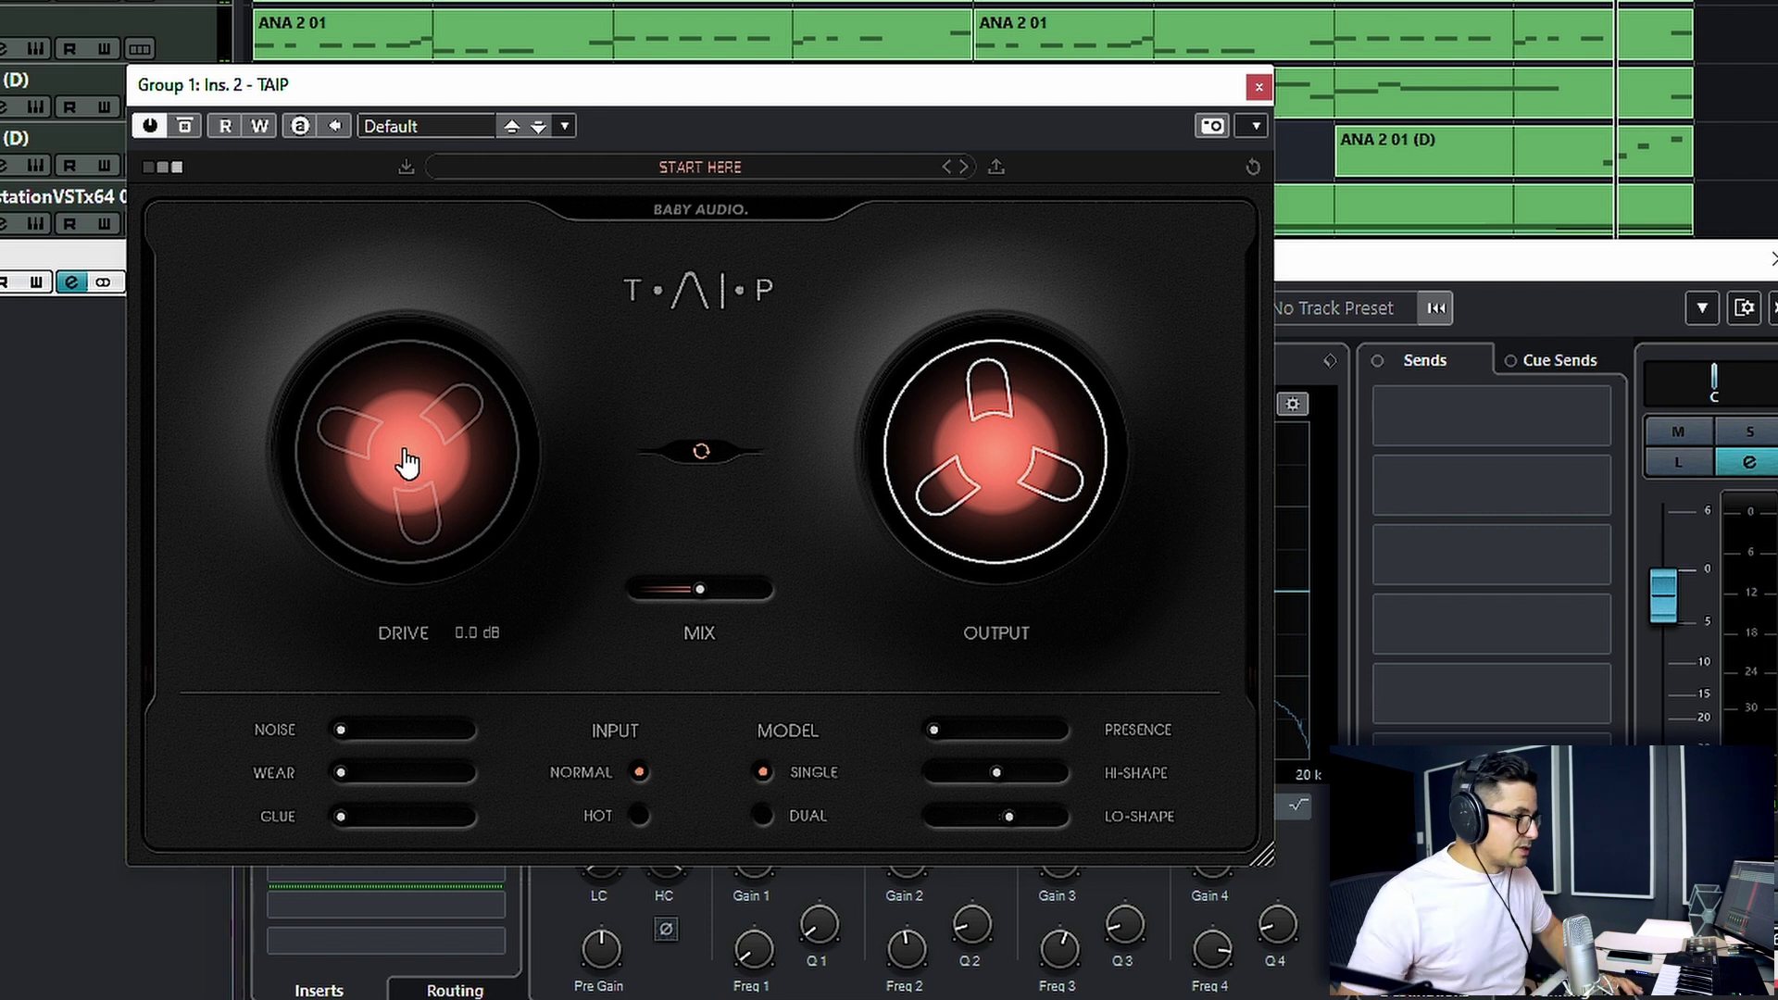
Step: Try raising TAIP's Drive to about 10.4 dB and readjust it while the project plays
drag(536, 464, 426, 491)
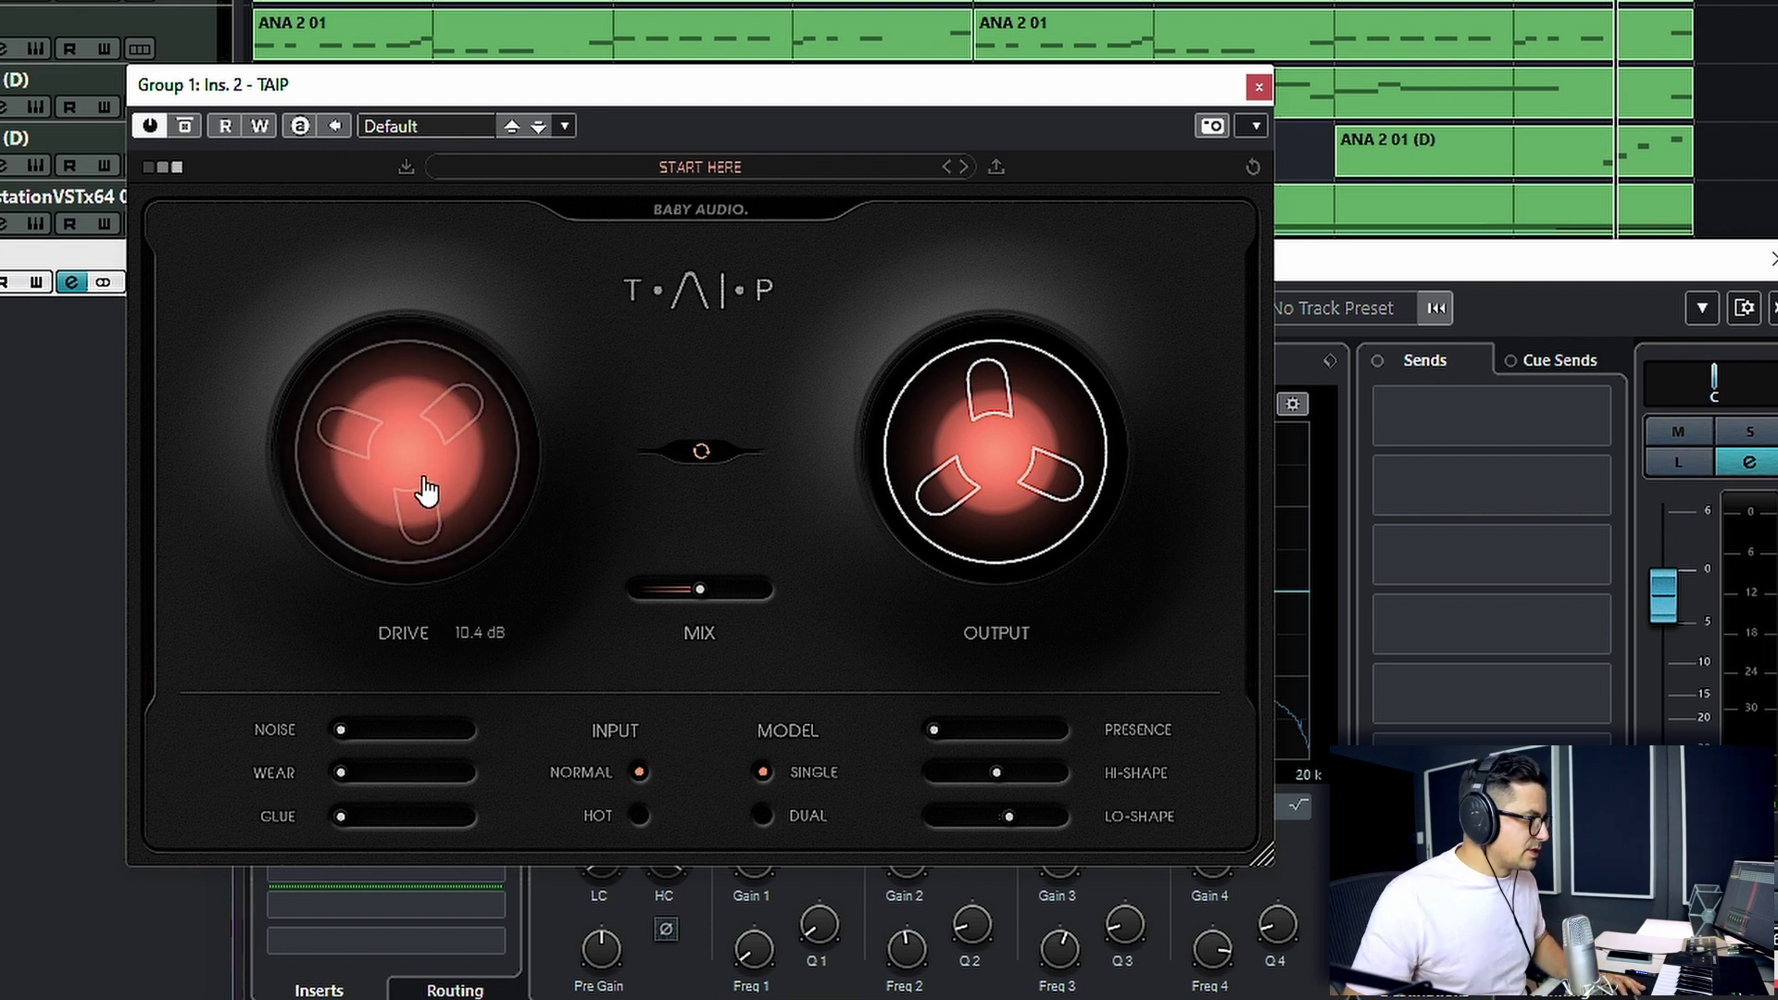
drag(401, 505, 429, 591)
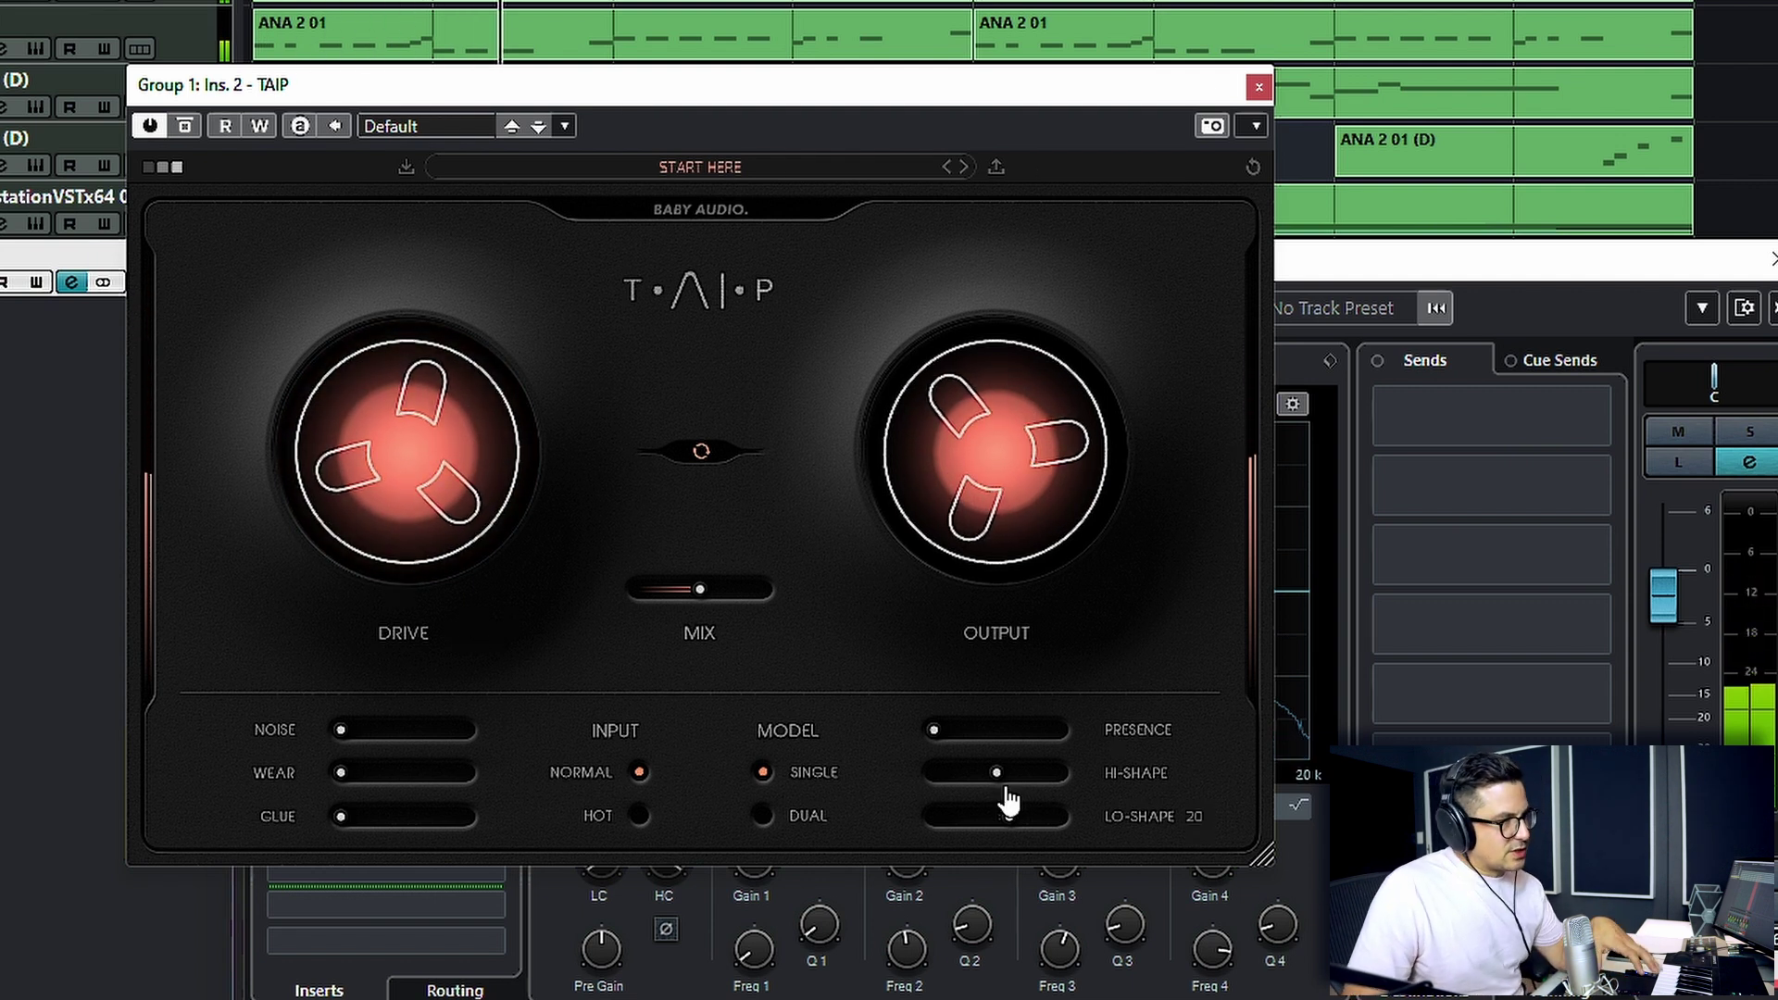
mouse_move(468, 504)
mouse_down()
mouse_move(456, 333)
mouse_move(476, 163)
mouse_move(480, 520)
mouse_move(449, 536)
mouse_move(456, 500)
mouse_up()
Step: Audition TAIP's Hi-Shape and Lo-Shape at both extremes and with Hi-Shape at 59, and reset the plugin to its starting settings
mouse_move(1018, 790)
drag(1018, 790, 921, 786)
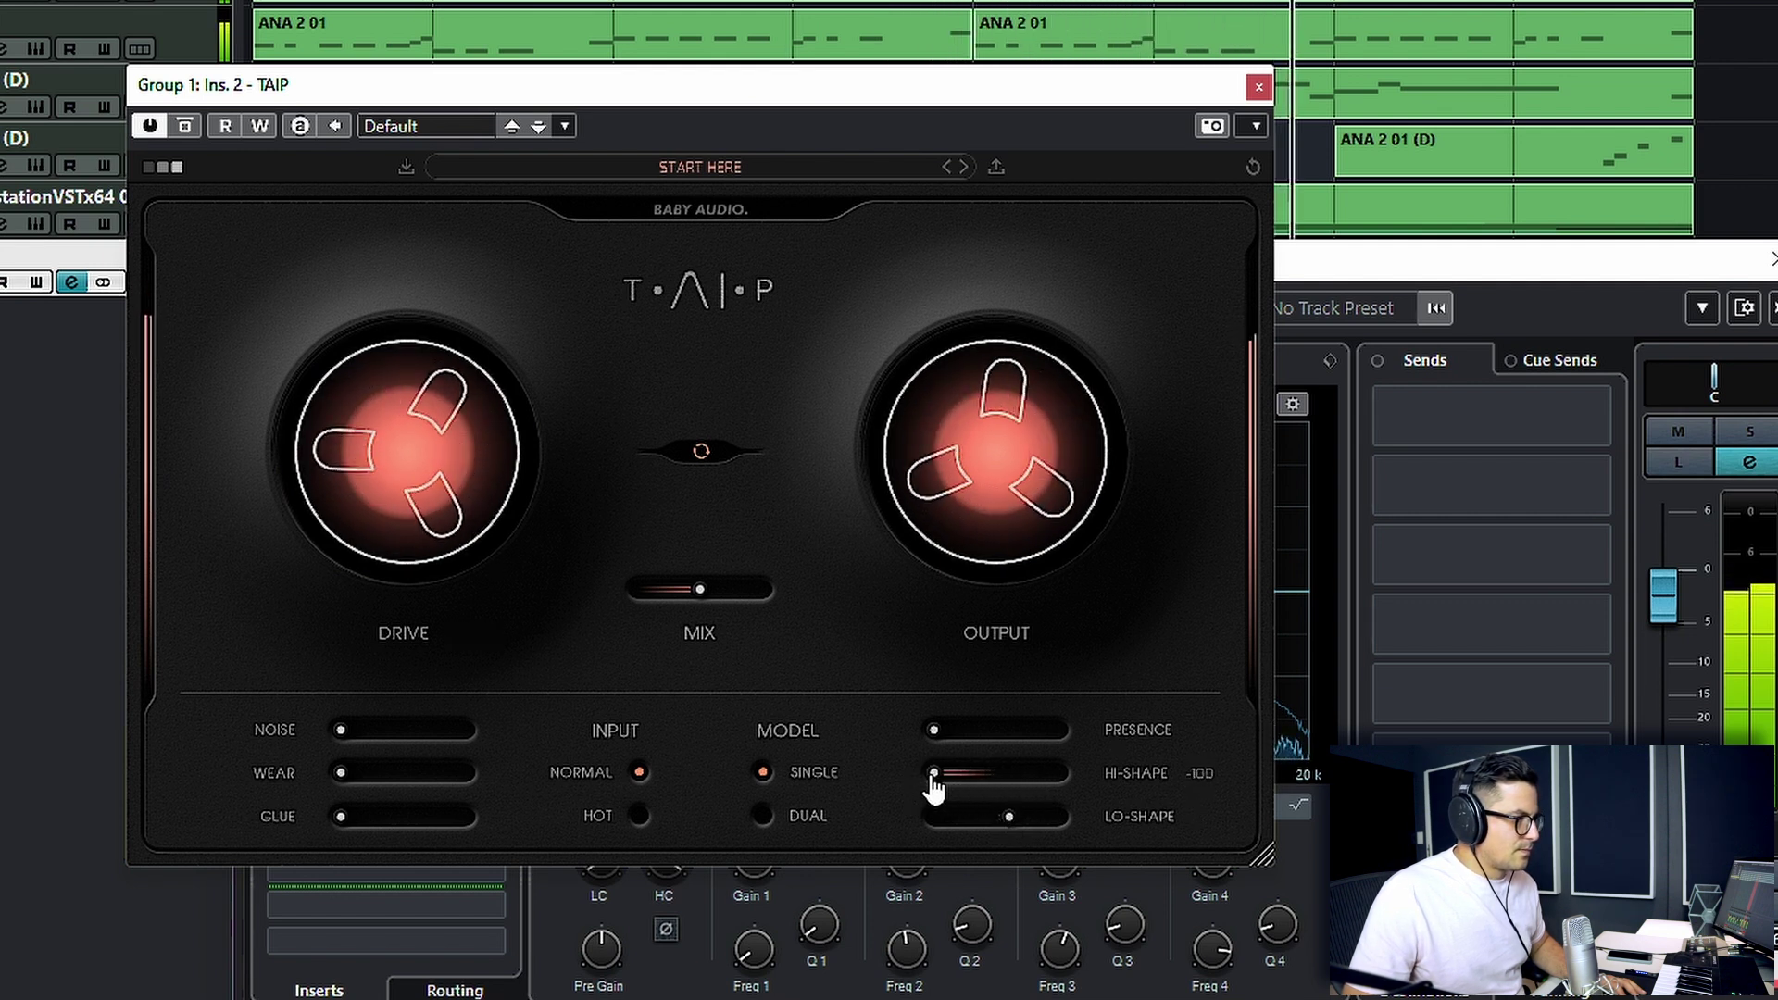
drag(906, 790, 1080, 792)
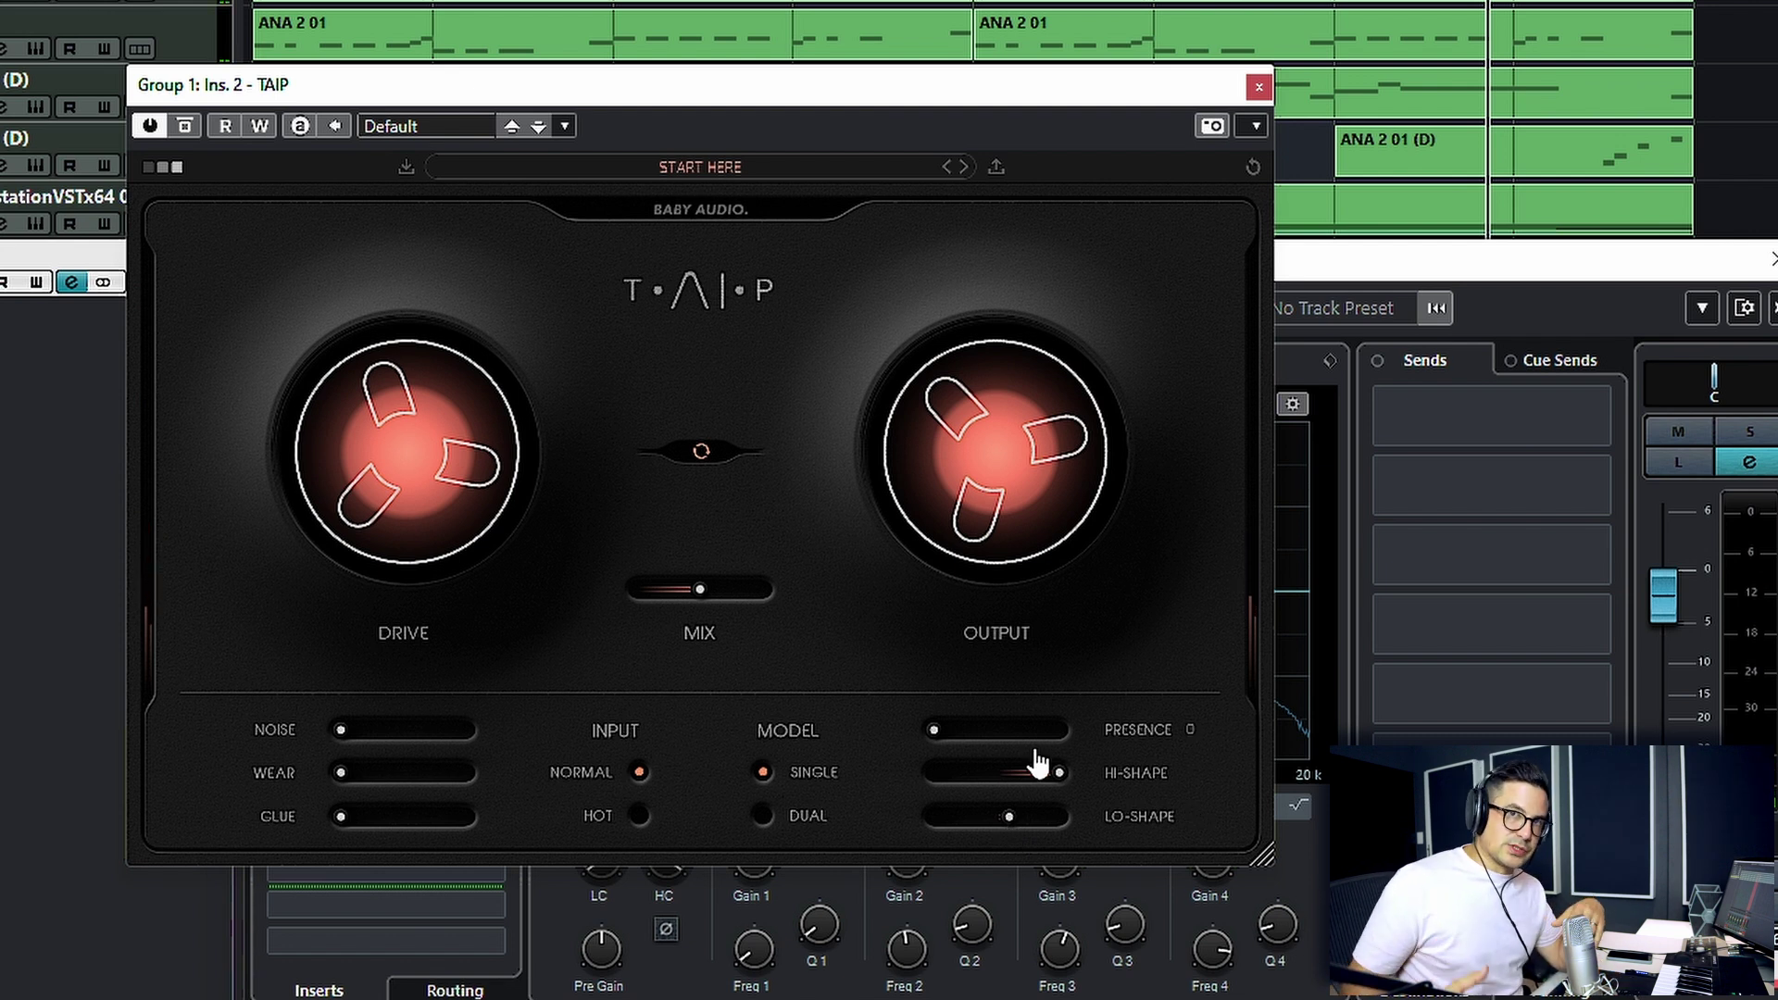
drag(1007, 814, 1085, 833)
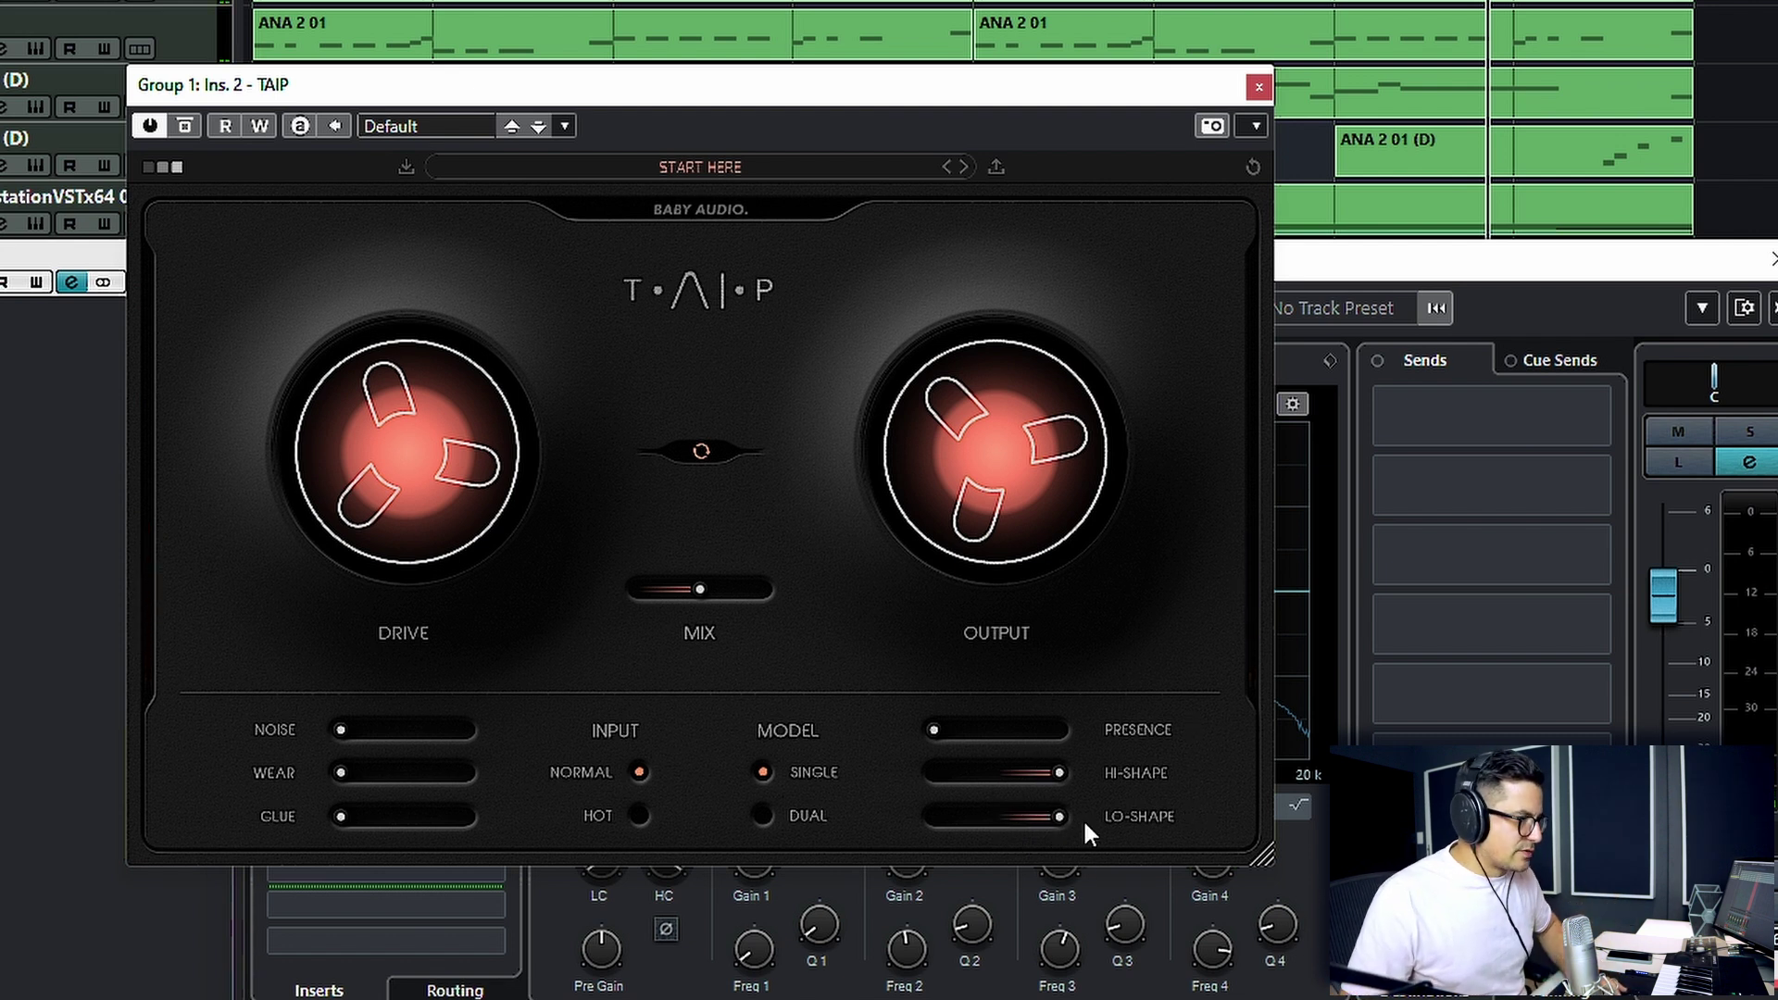
drag(1058, 774, 957, 847)
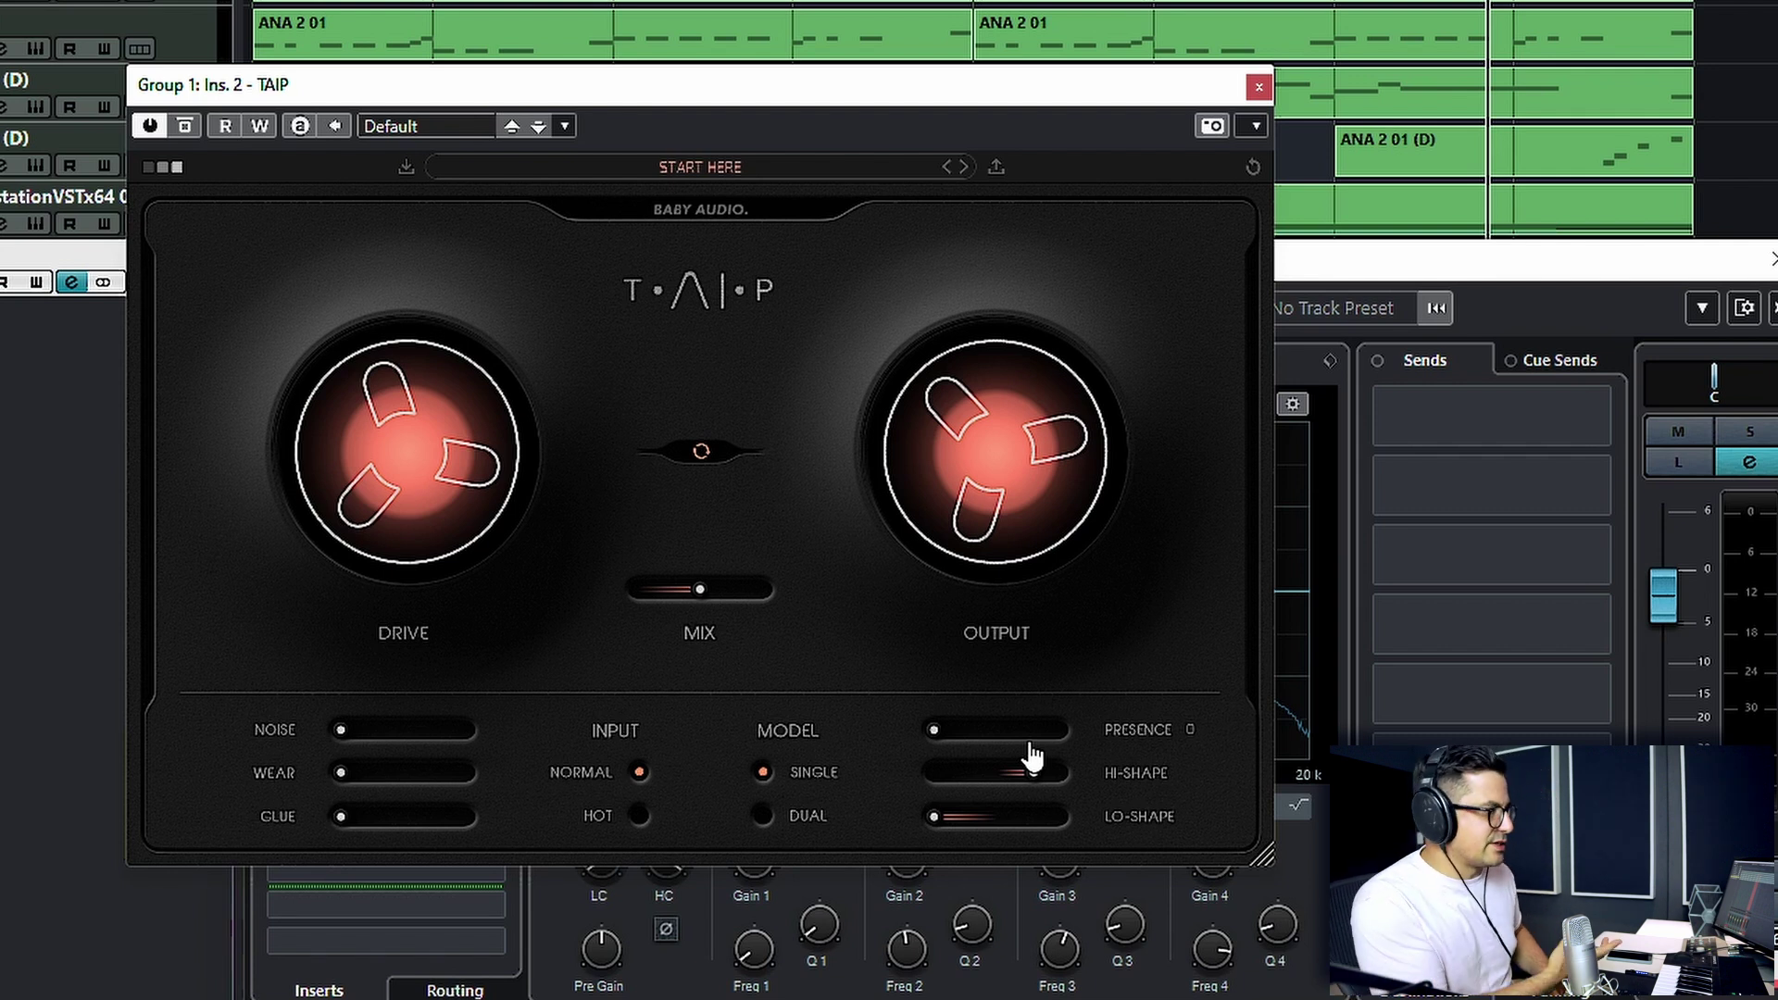
key(space)
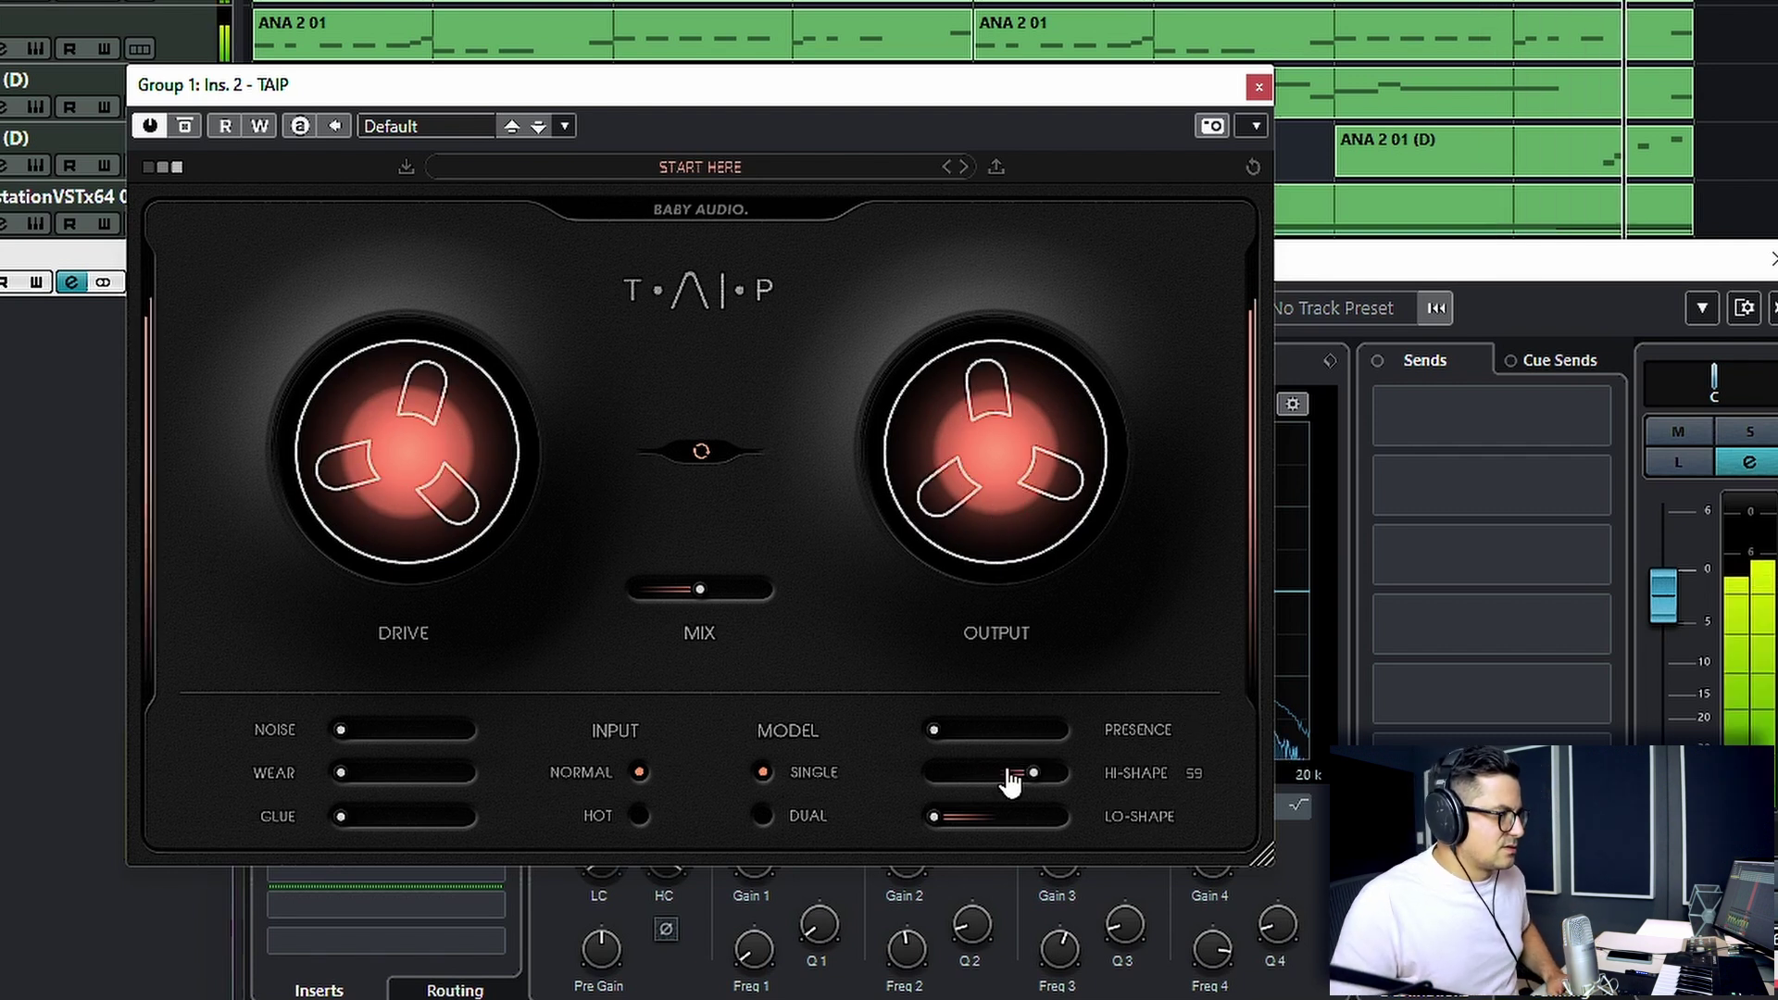
drag(934, 816, 1024, 845)
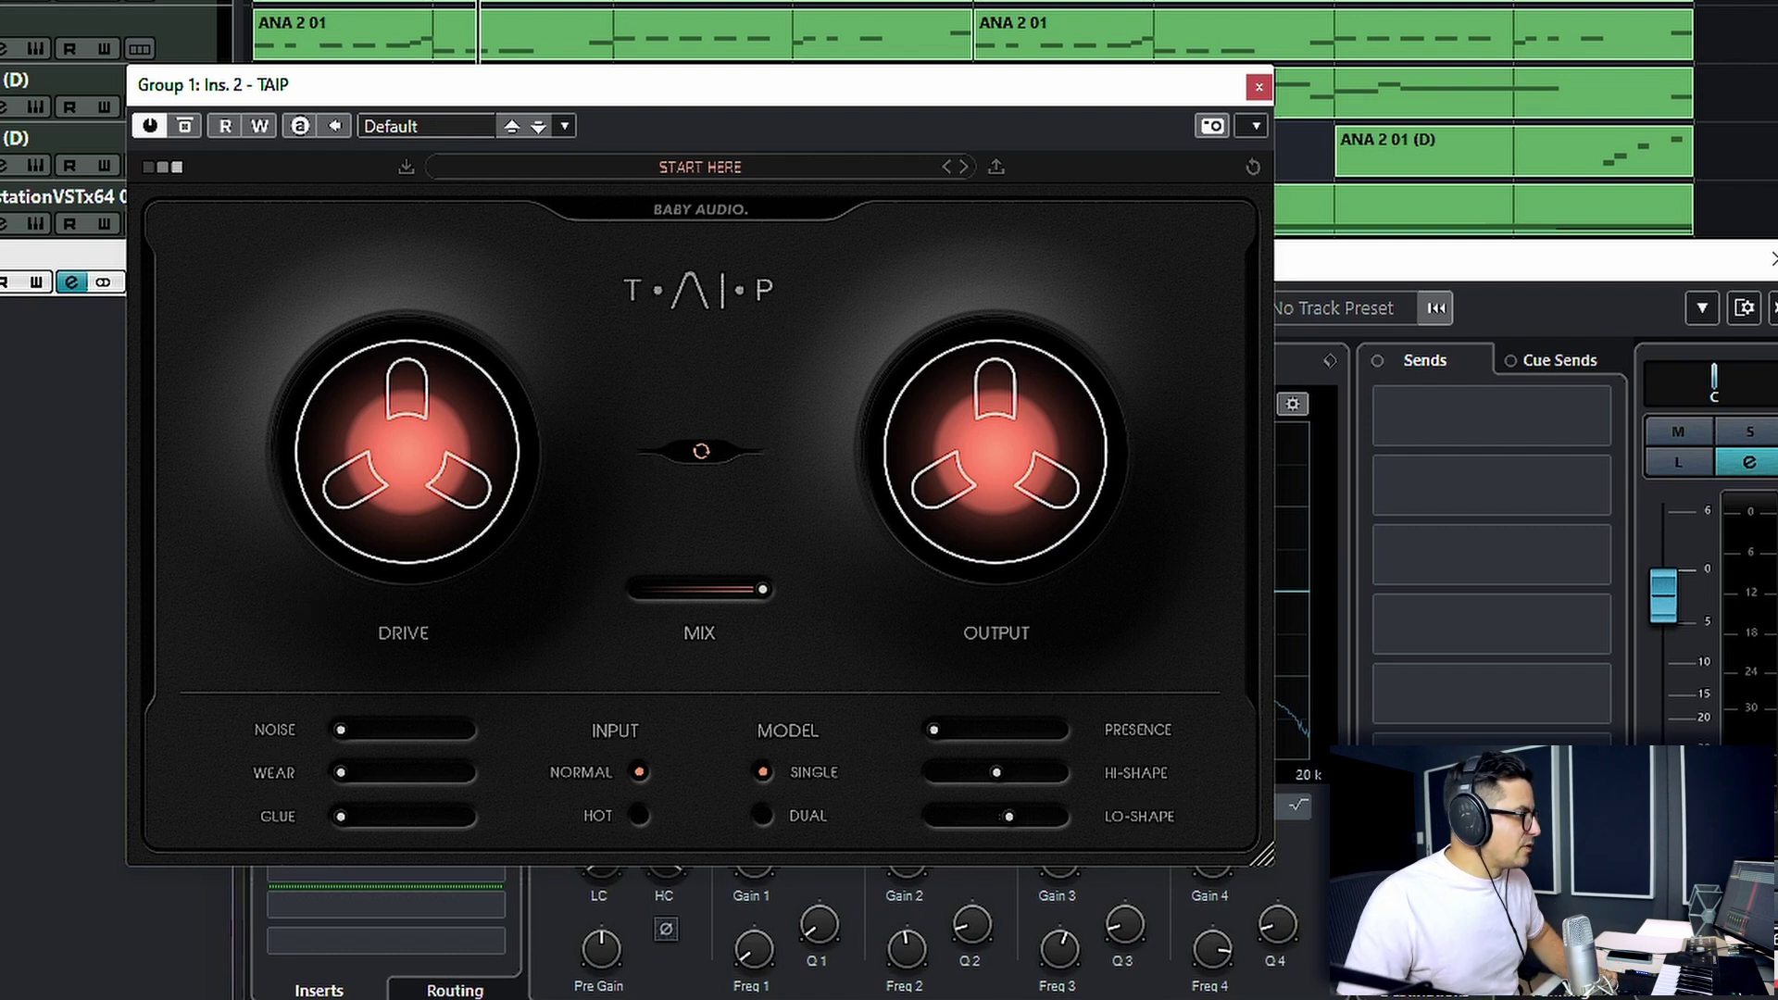
Step: Close Group 1's channel settings, return to the project start, and play with TAIP's Glue raised to 100
click(1775, 259)
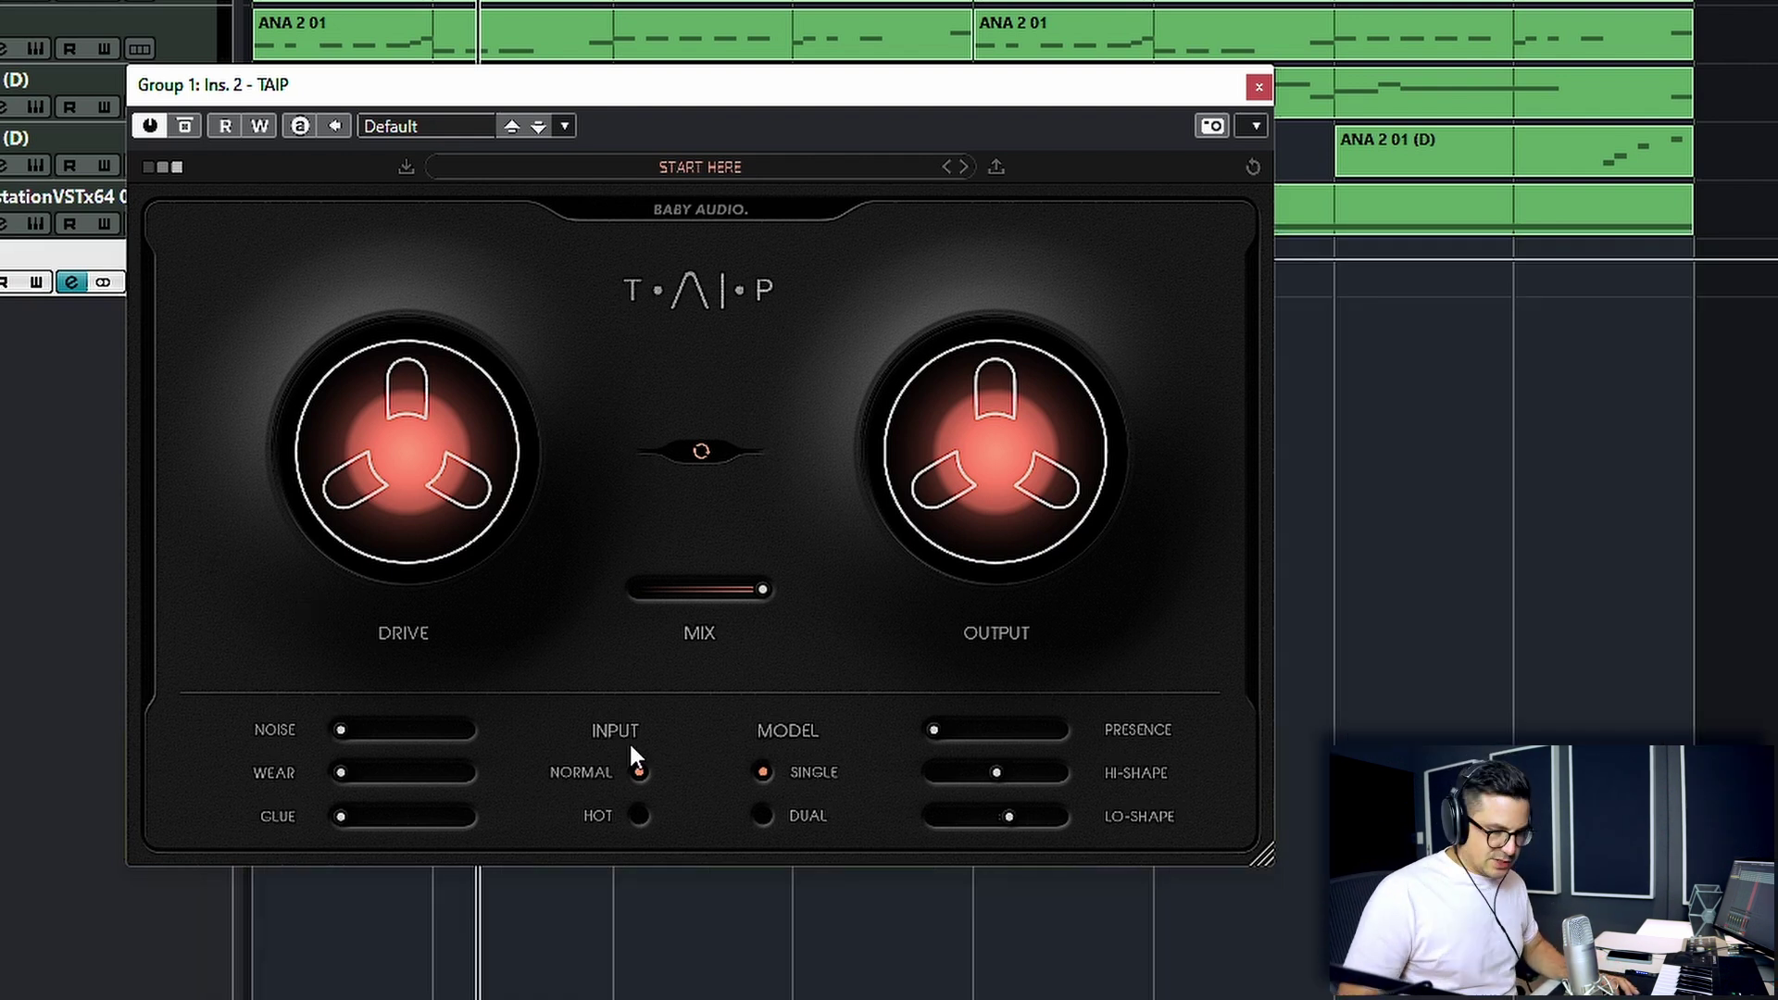
key(KP_Decimal)
drag(363, 821, 473, 833)
key(space)
mouse_move(992, 776)
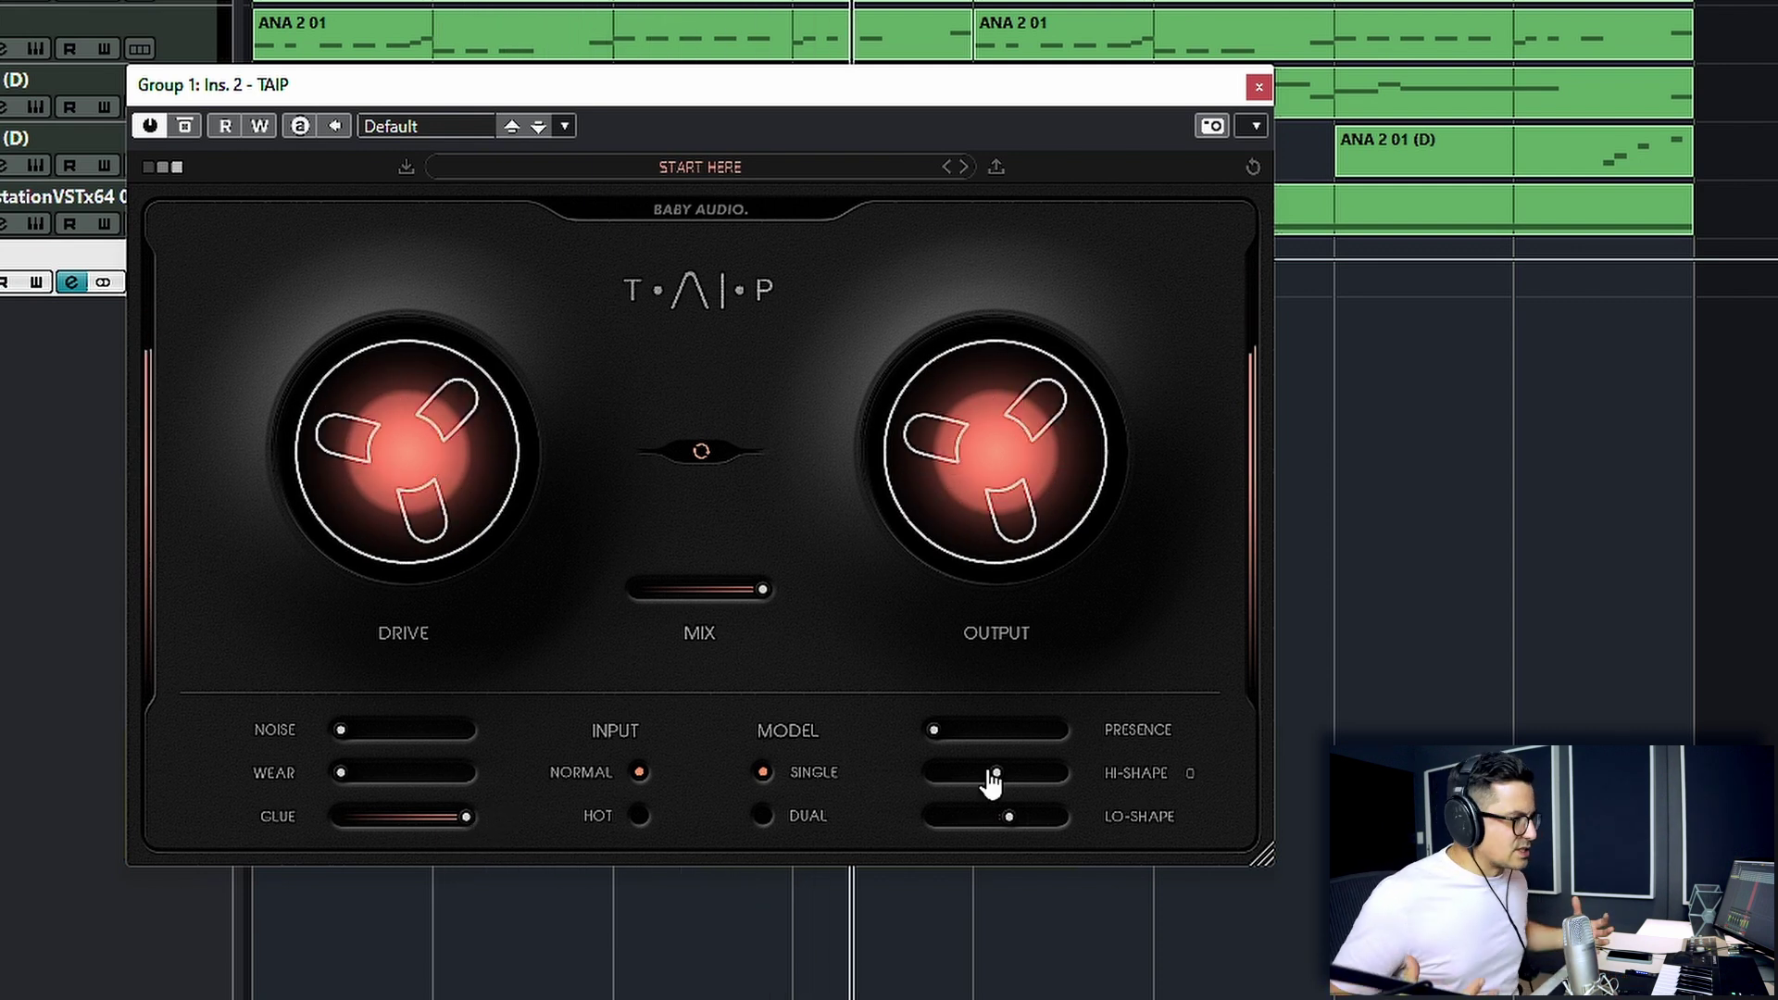
mouse_move(456, 841)
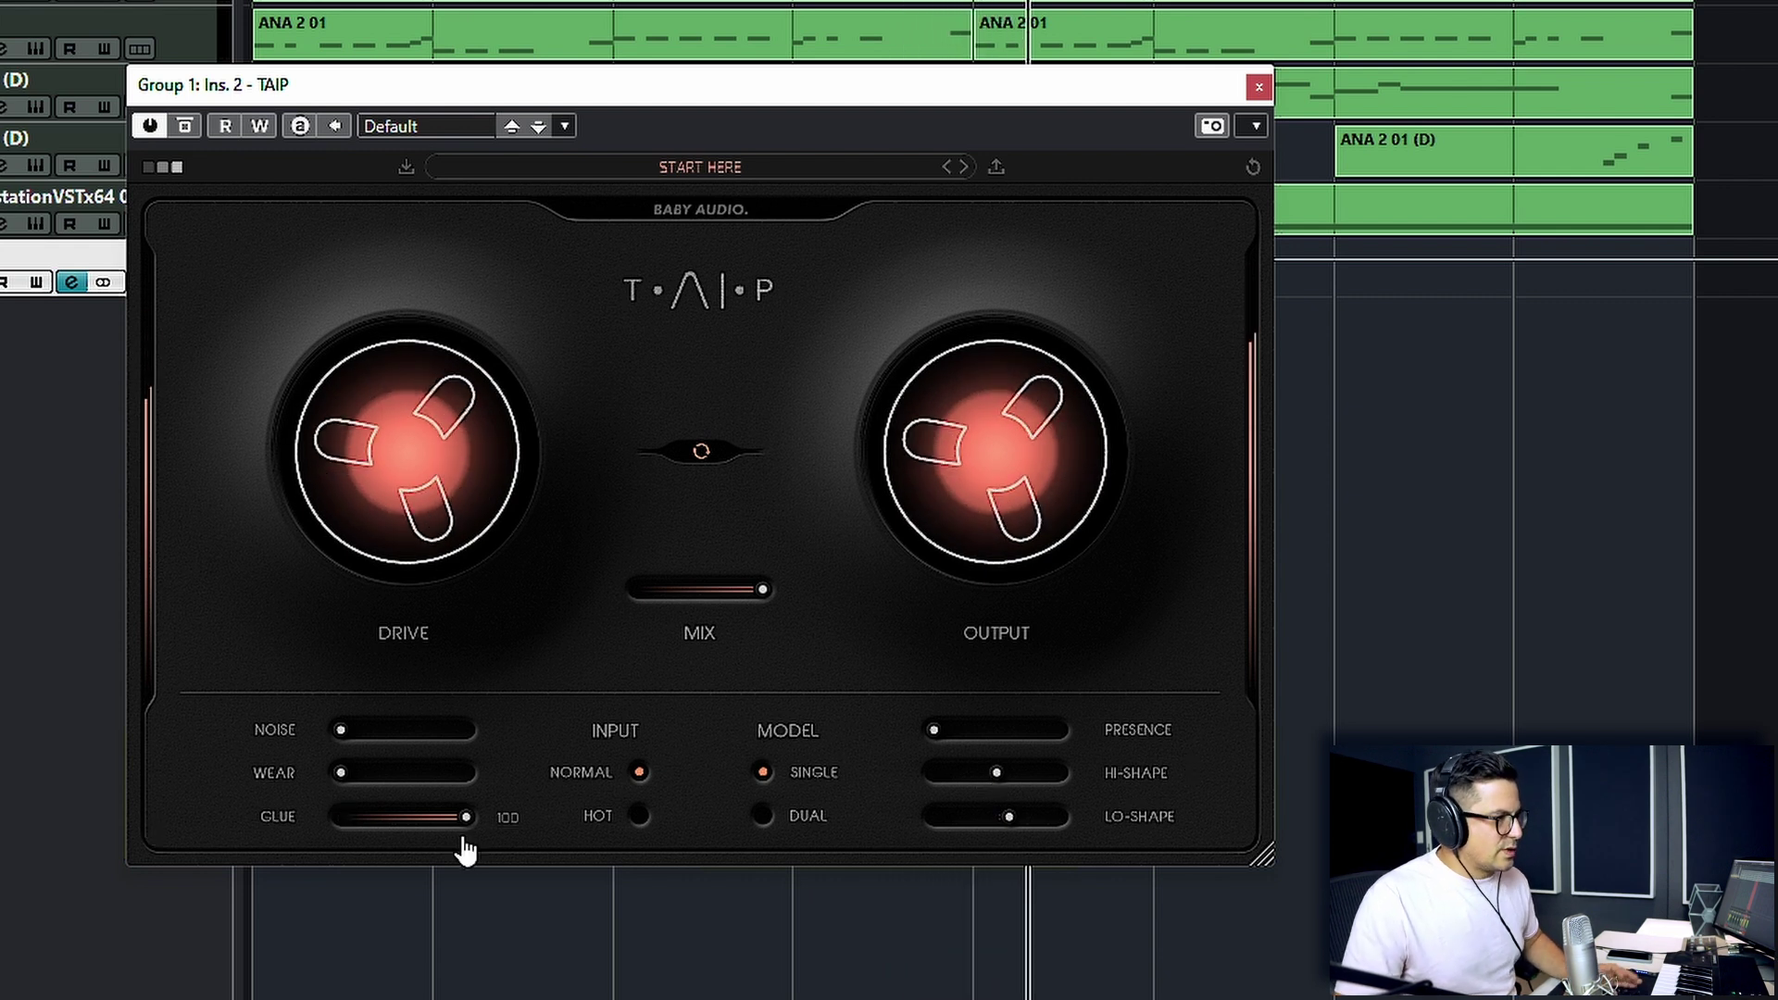
Step: Audition TAIP's Hot input, return the input to Normal, and lower Glue to 73 while the project plays
click(639, 816)
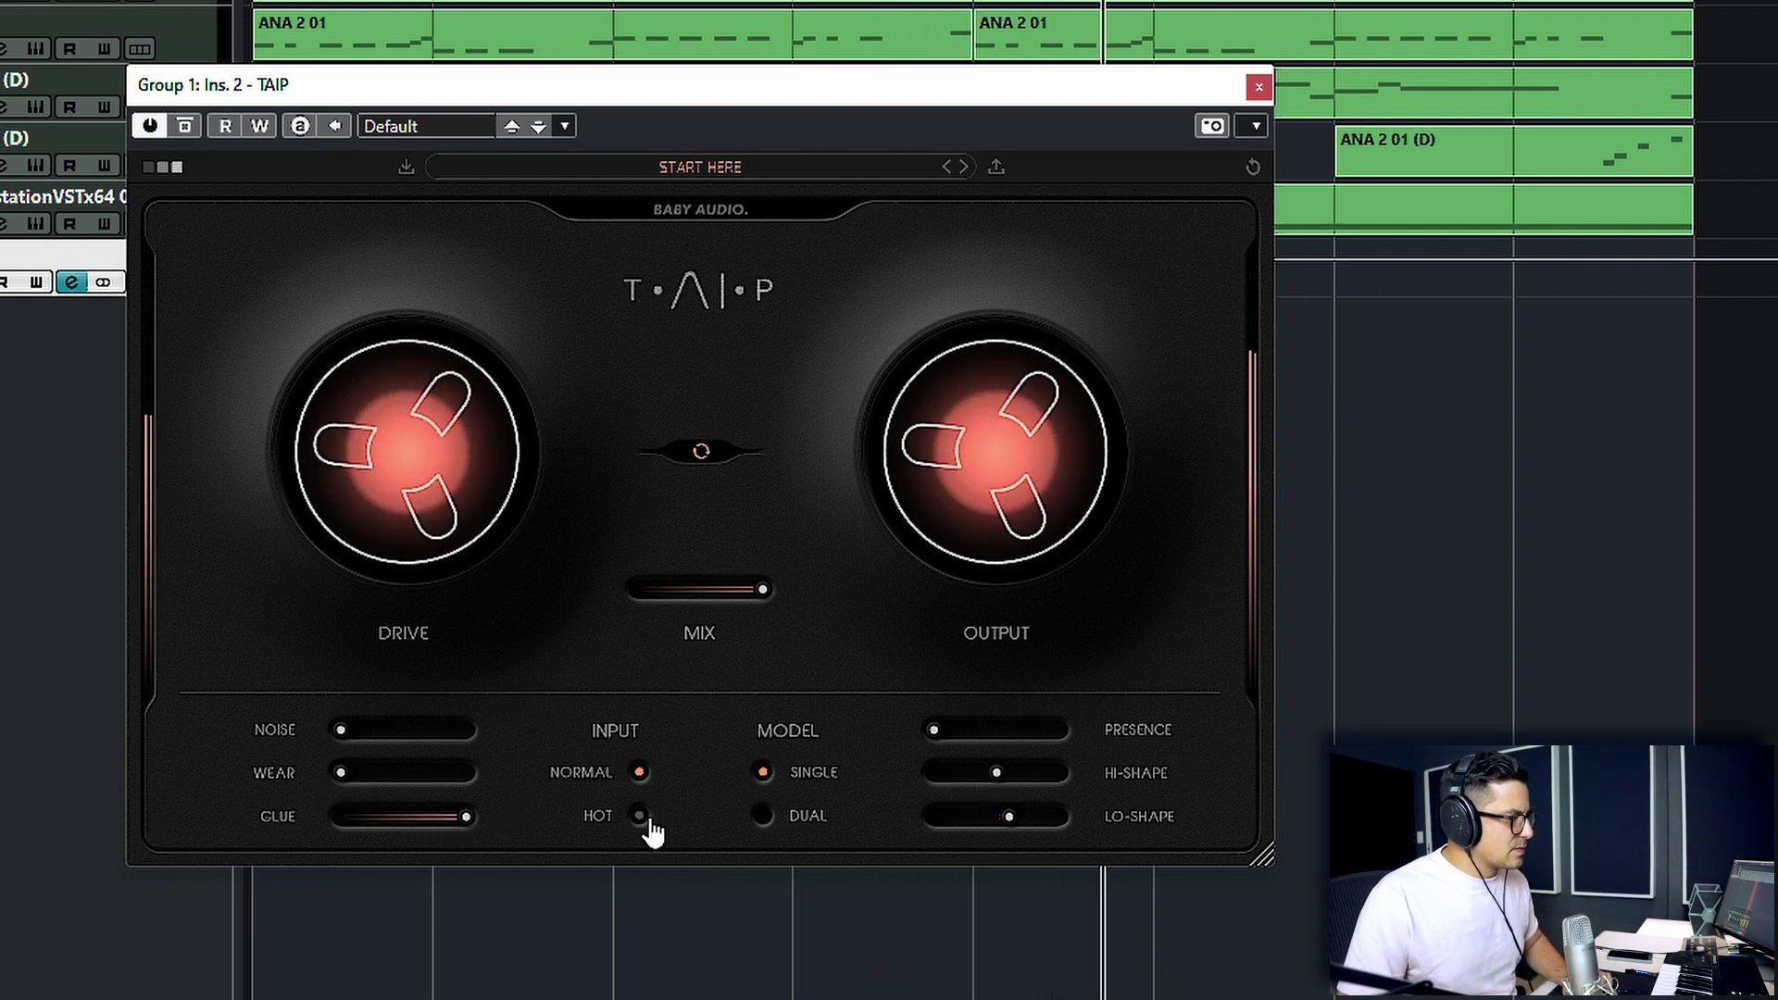
mouse_move(466, 816)
mouse_down()
mouse_move(397, 833)
mouse_move(448, 837)
mouse_move(436, 828)
mouse_up()
click(639, 771)
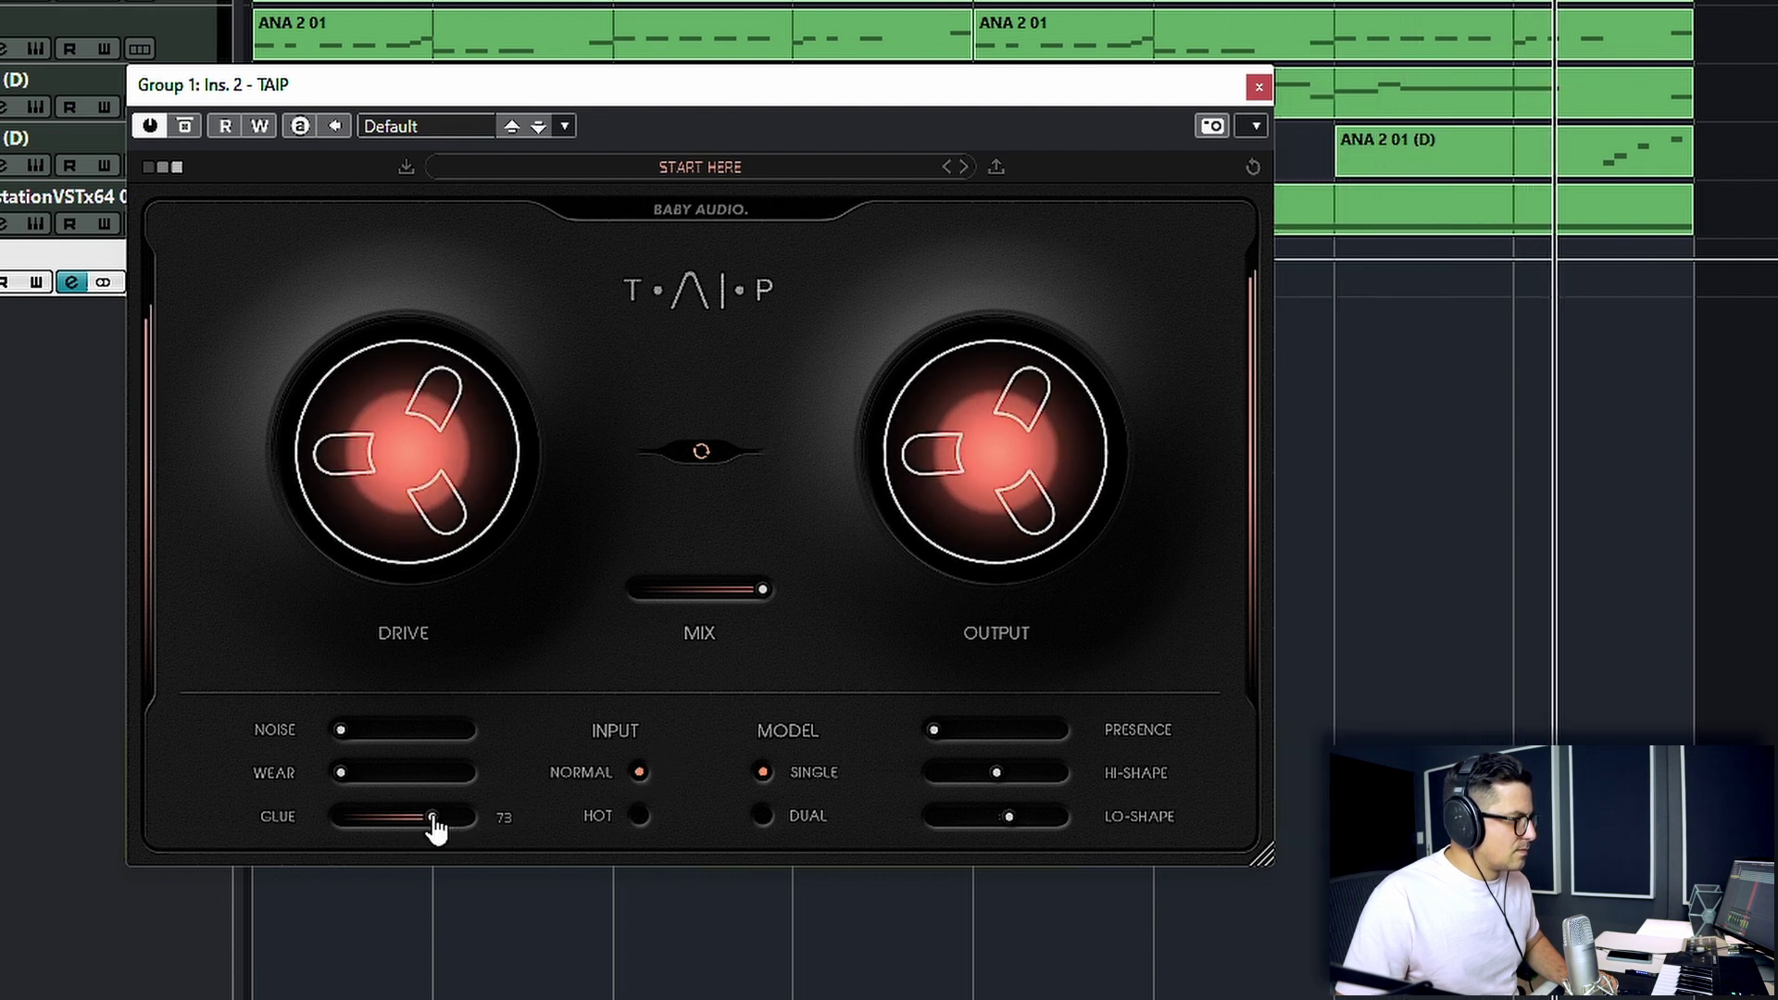
Step: Try TAIP's Dual model with Presence raised to 75, and close the plugin
click(762, 816)
drag(936, 730, 1023, 734)
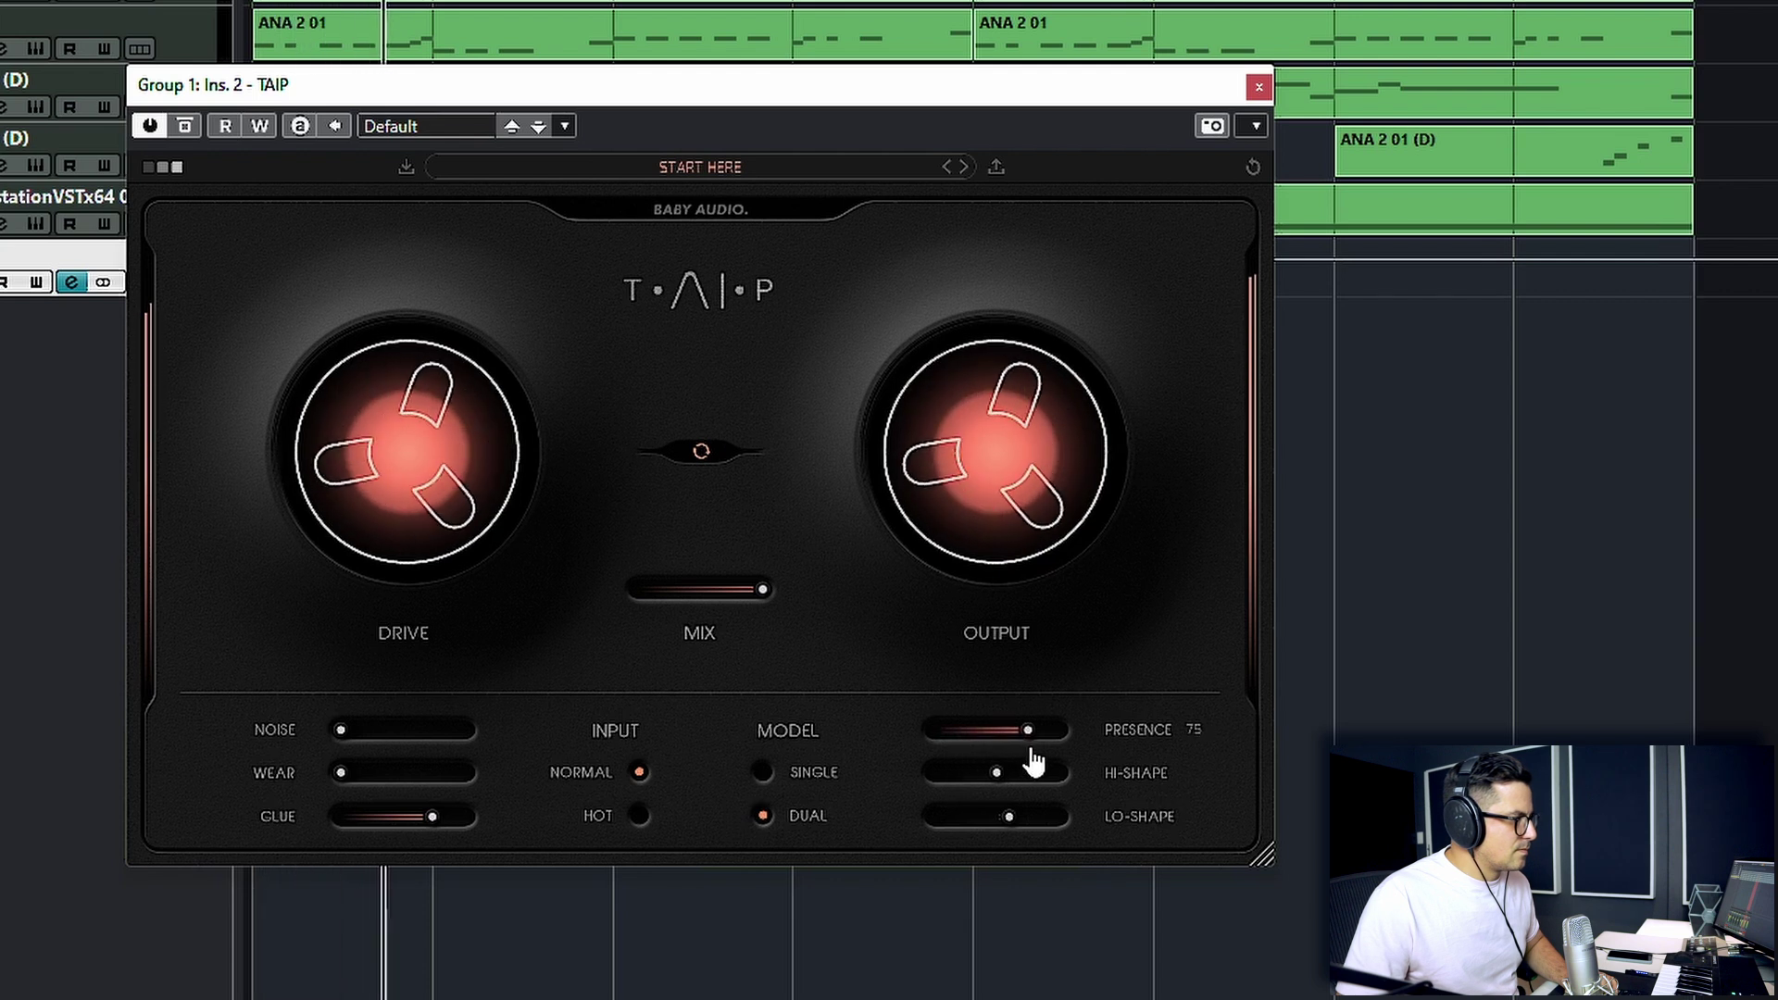
mouse_move(1016, 848)
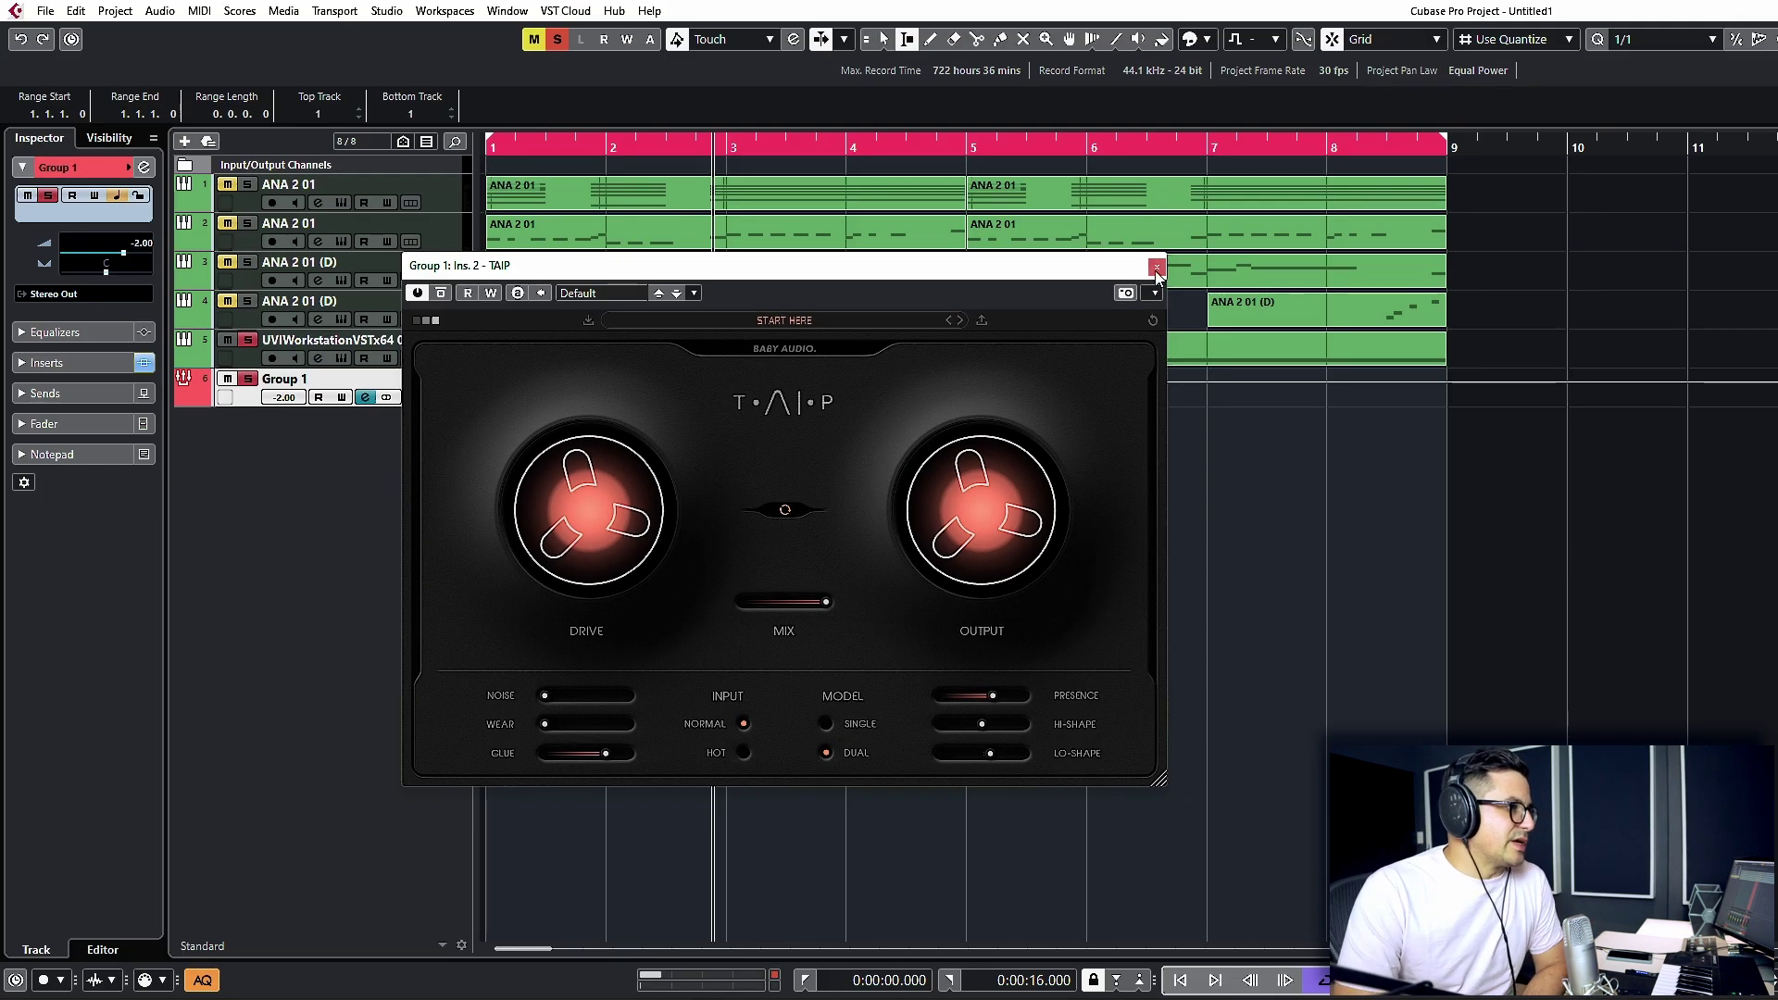
click(1157, 268)
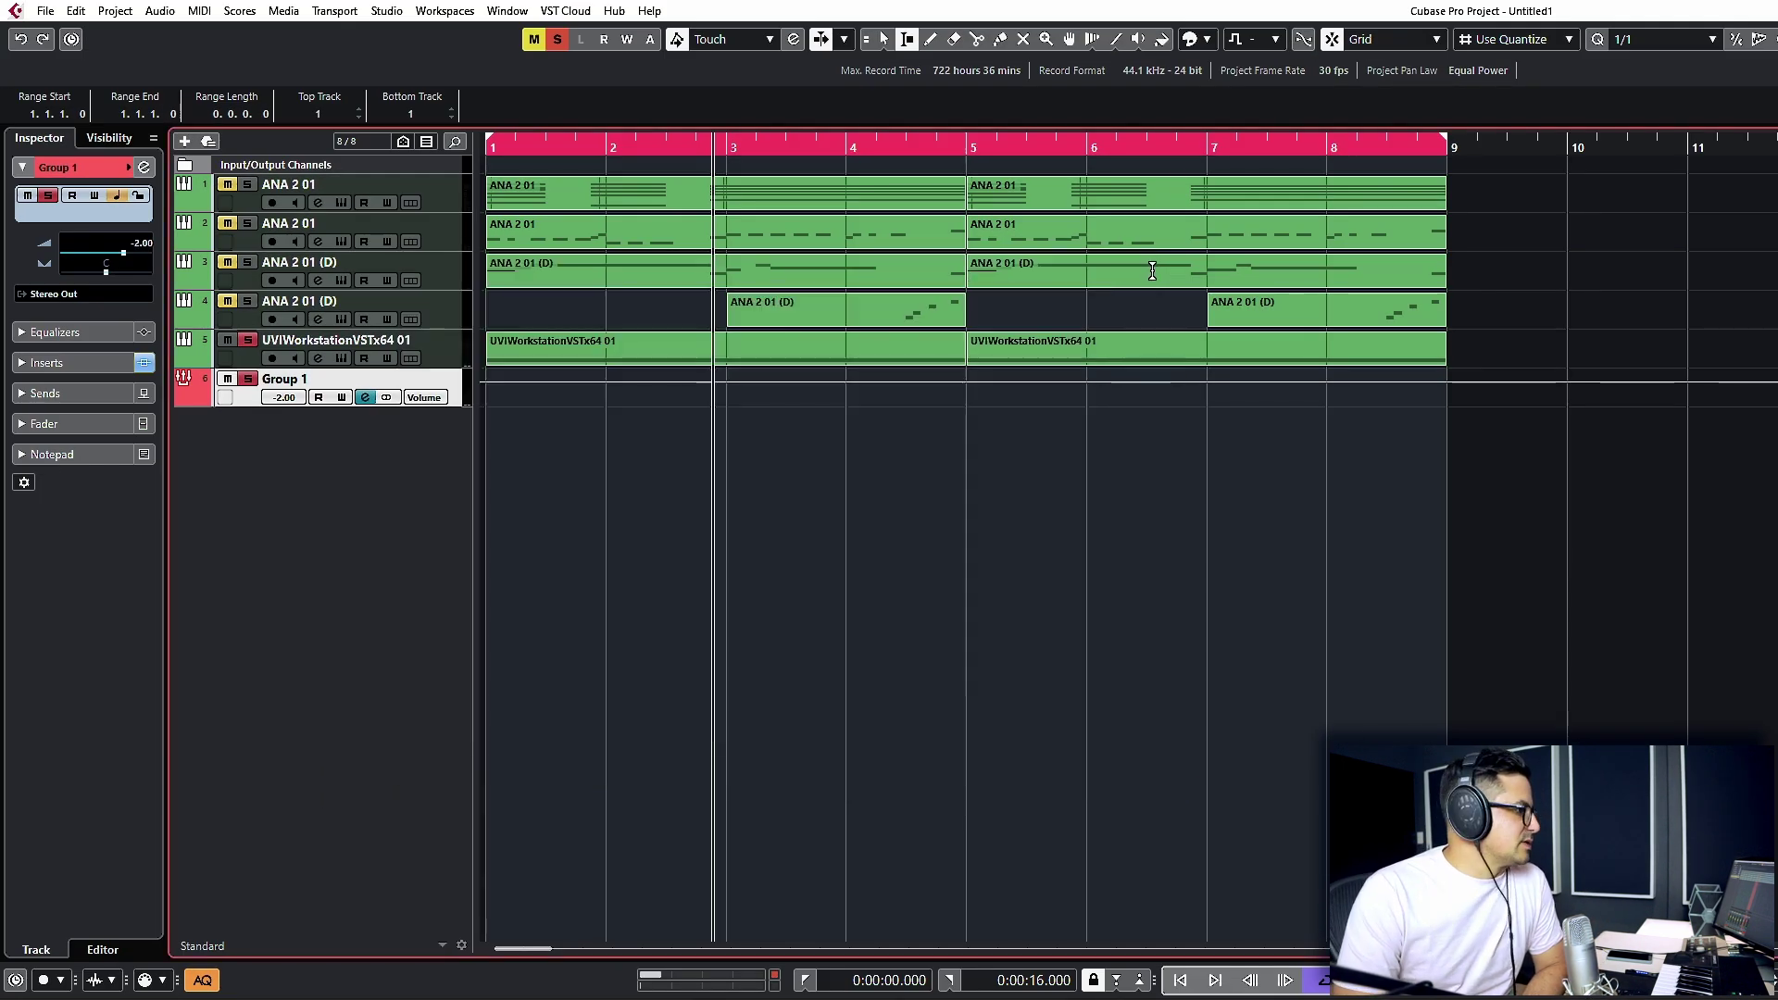
click(1114, 586)
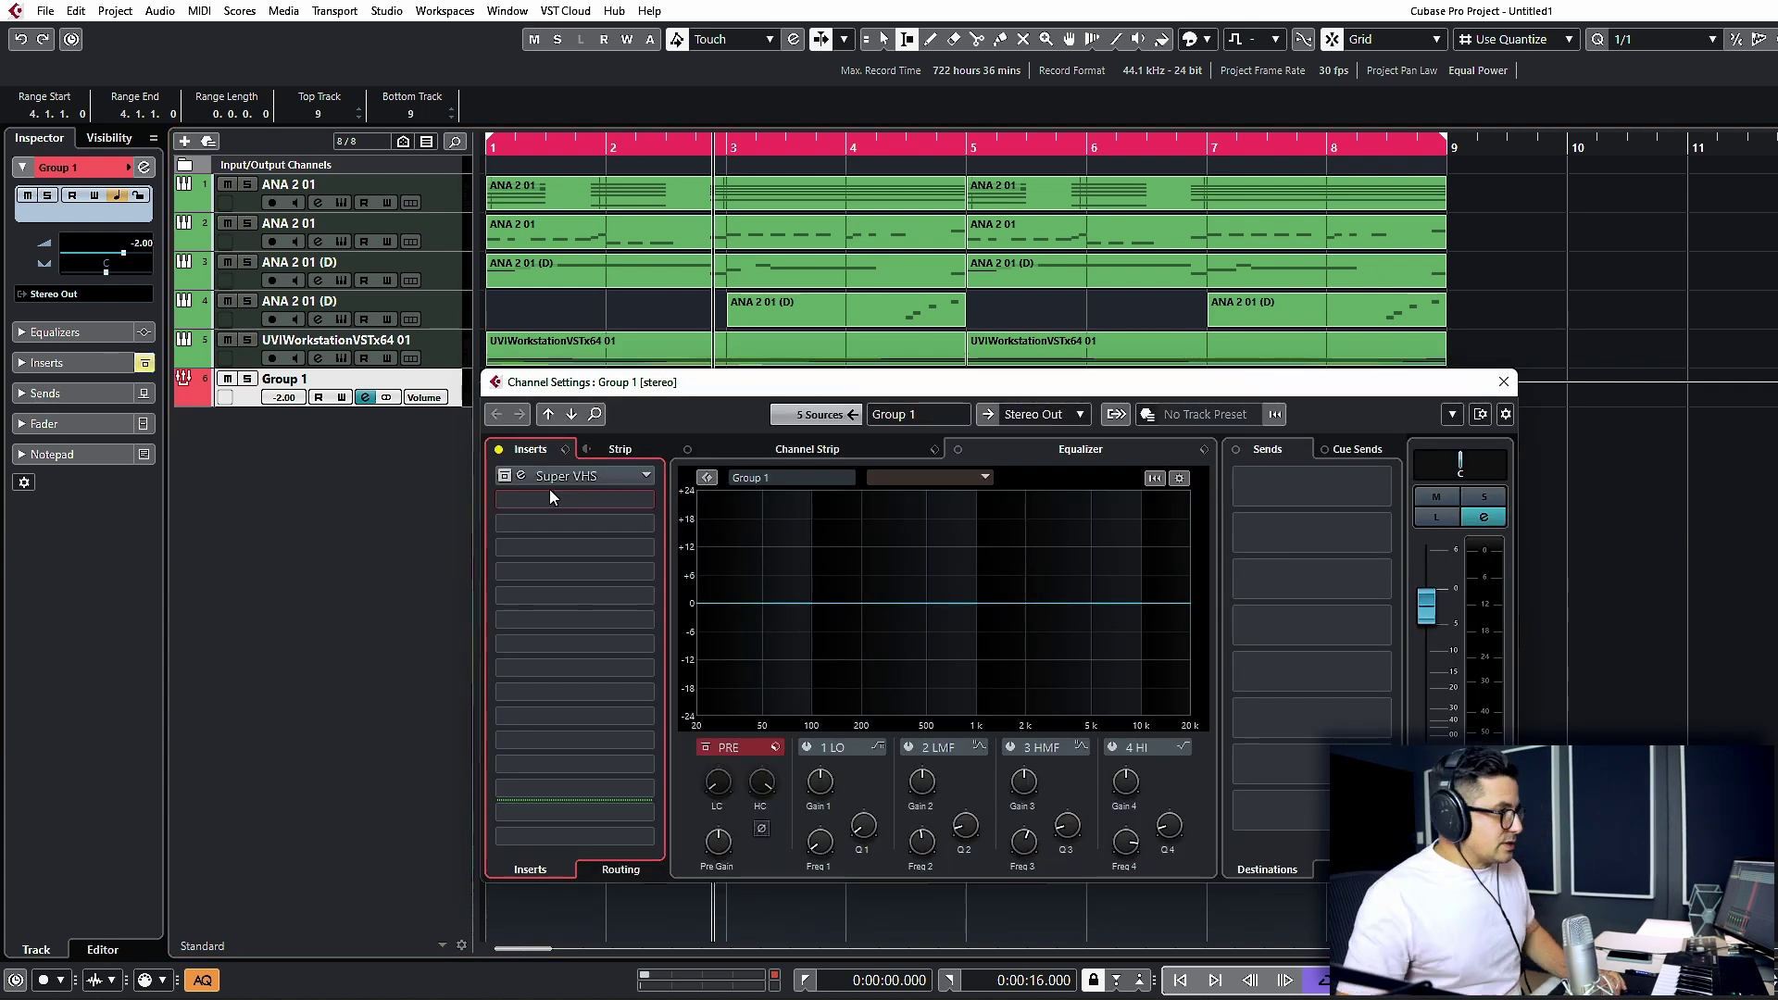
Step: Insert Decimort2 after Super VHS on the Group 1 channel and open its editor
click(550, 499)
text(decimo)
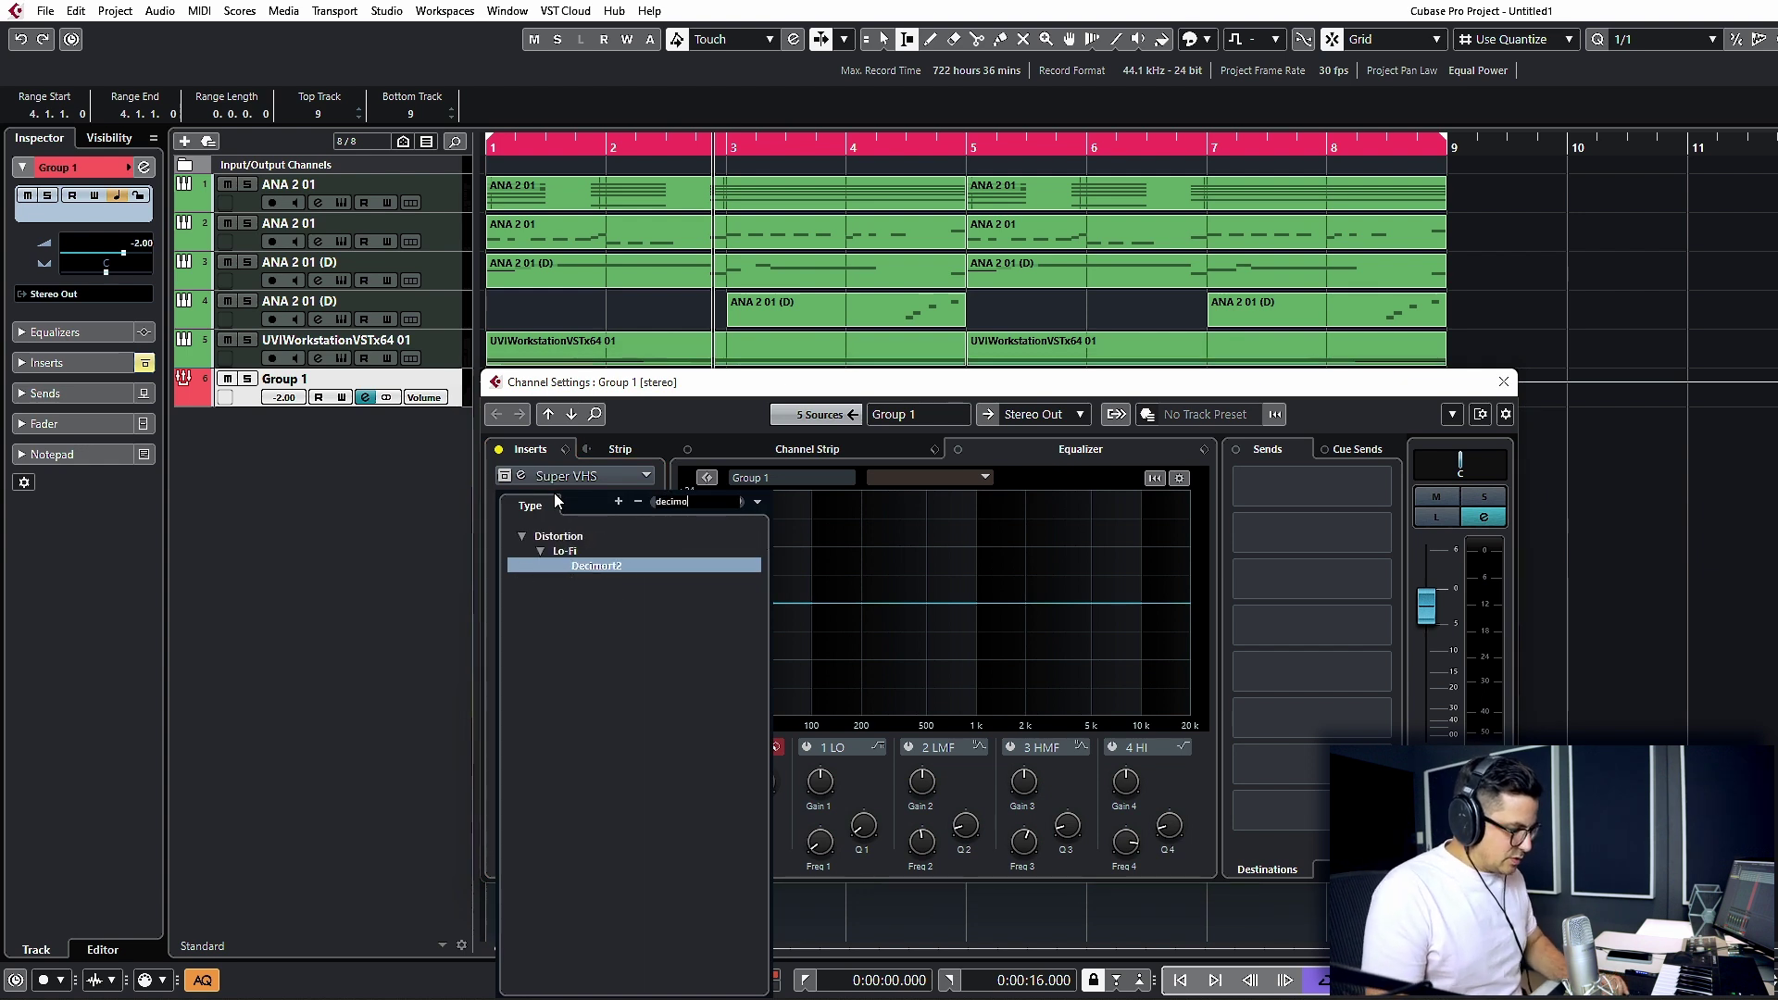
key(Return)
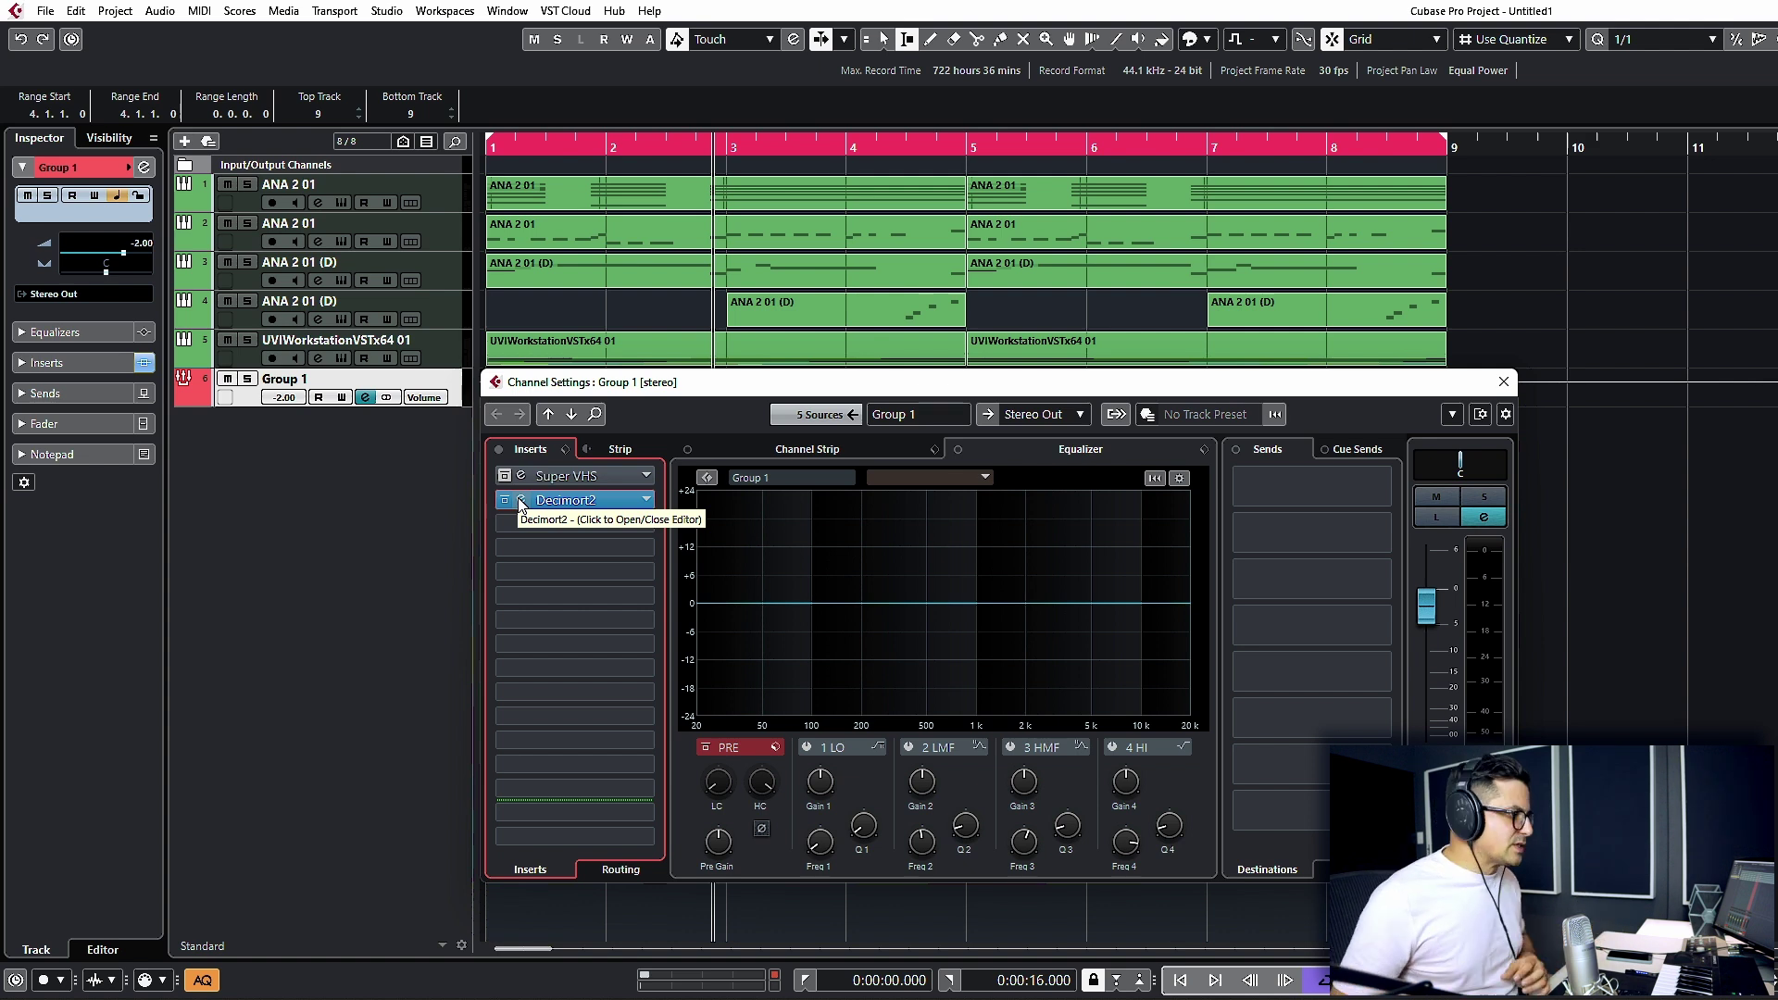
click(520, 505)
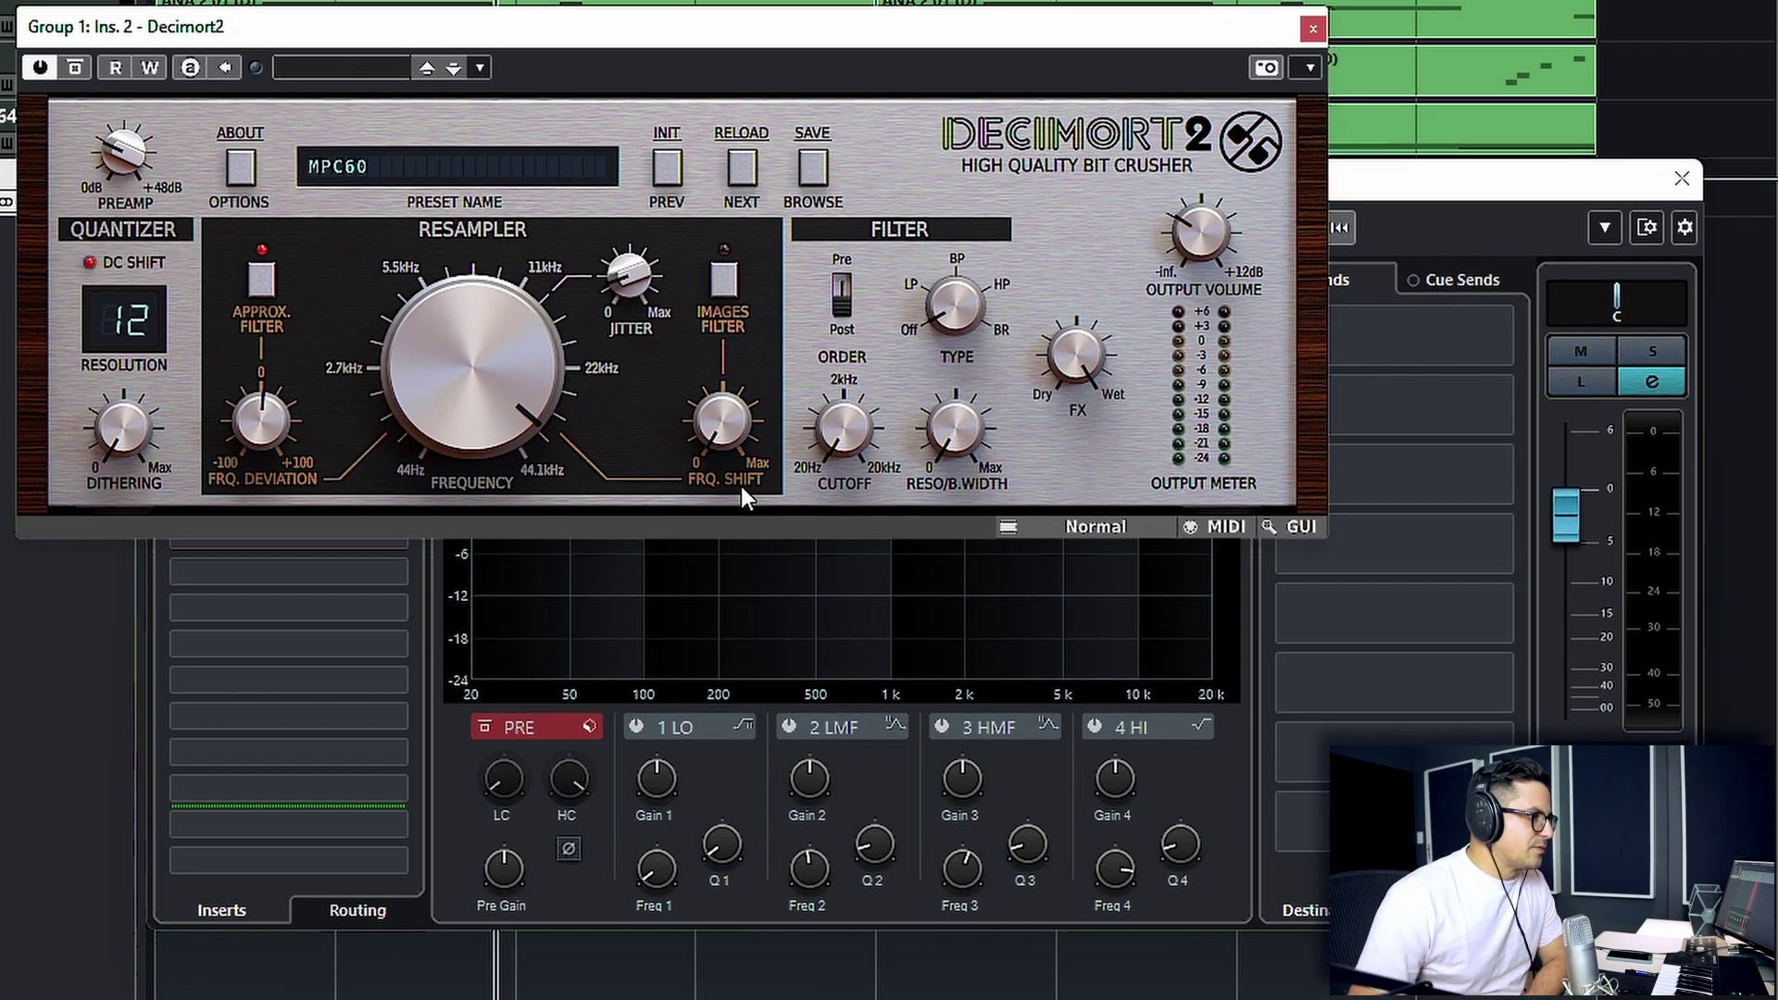
Step: Filter Decimort2's presets to vintage samplers, load SP-1200 (12bit), and play the project with Group 1's channel settings closed
click(403, 158)
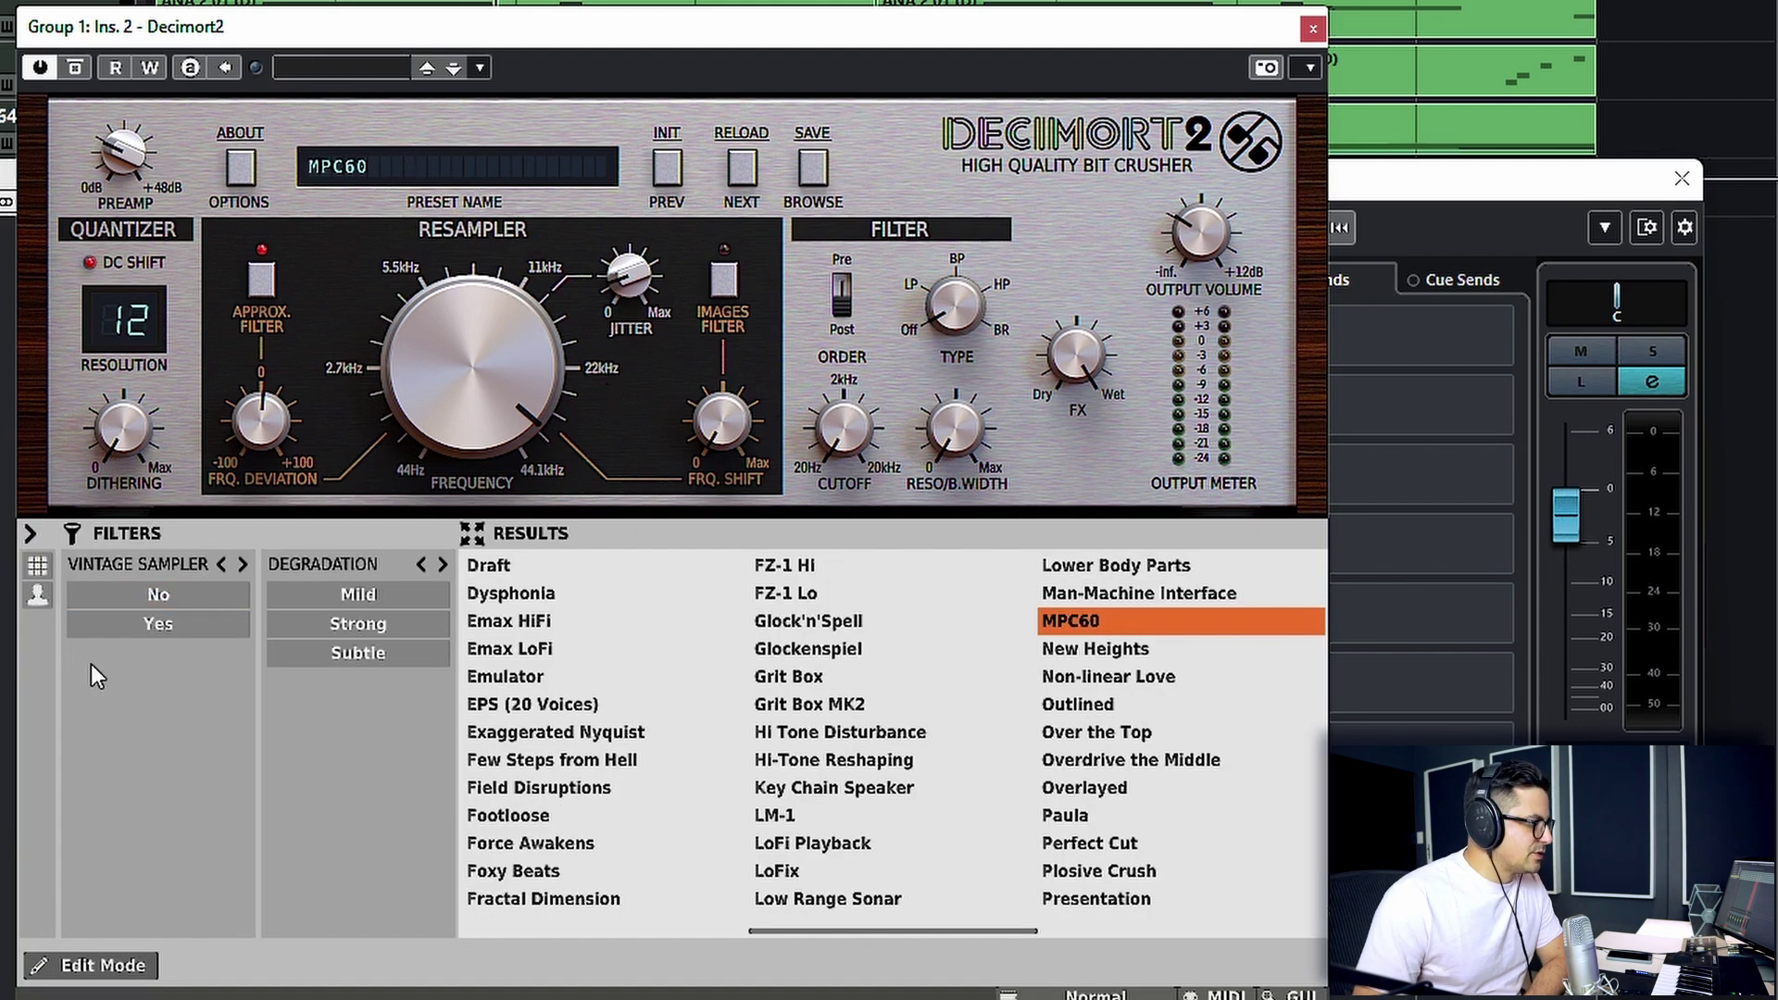
click(135, 625)
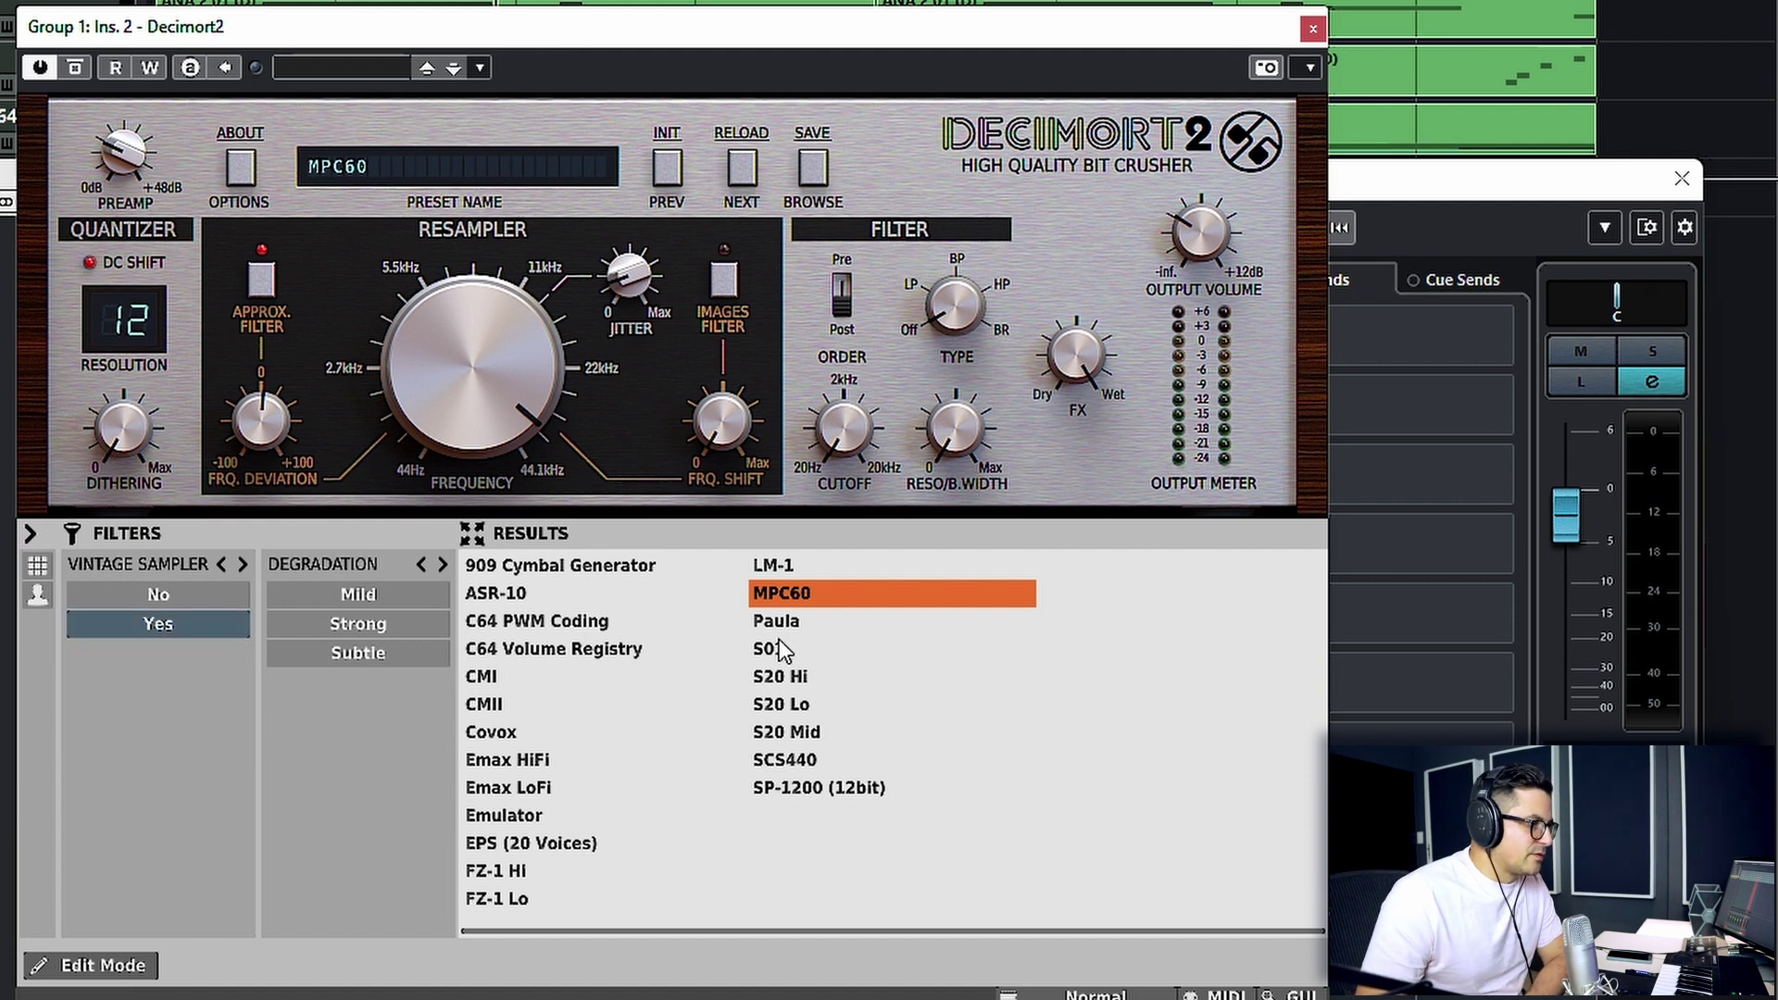
click(799, 789)
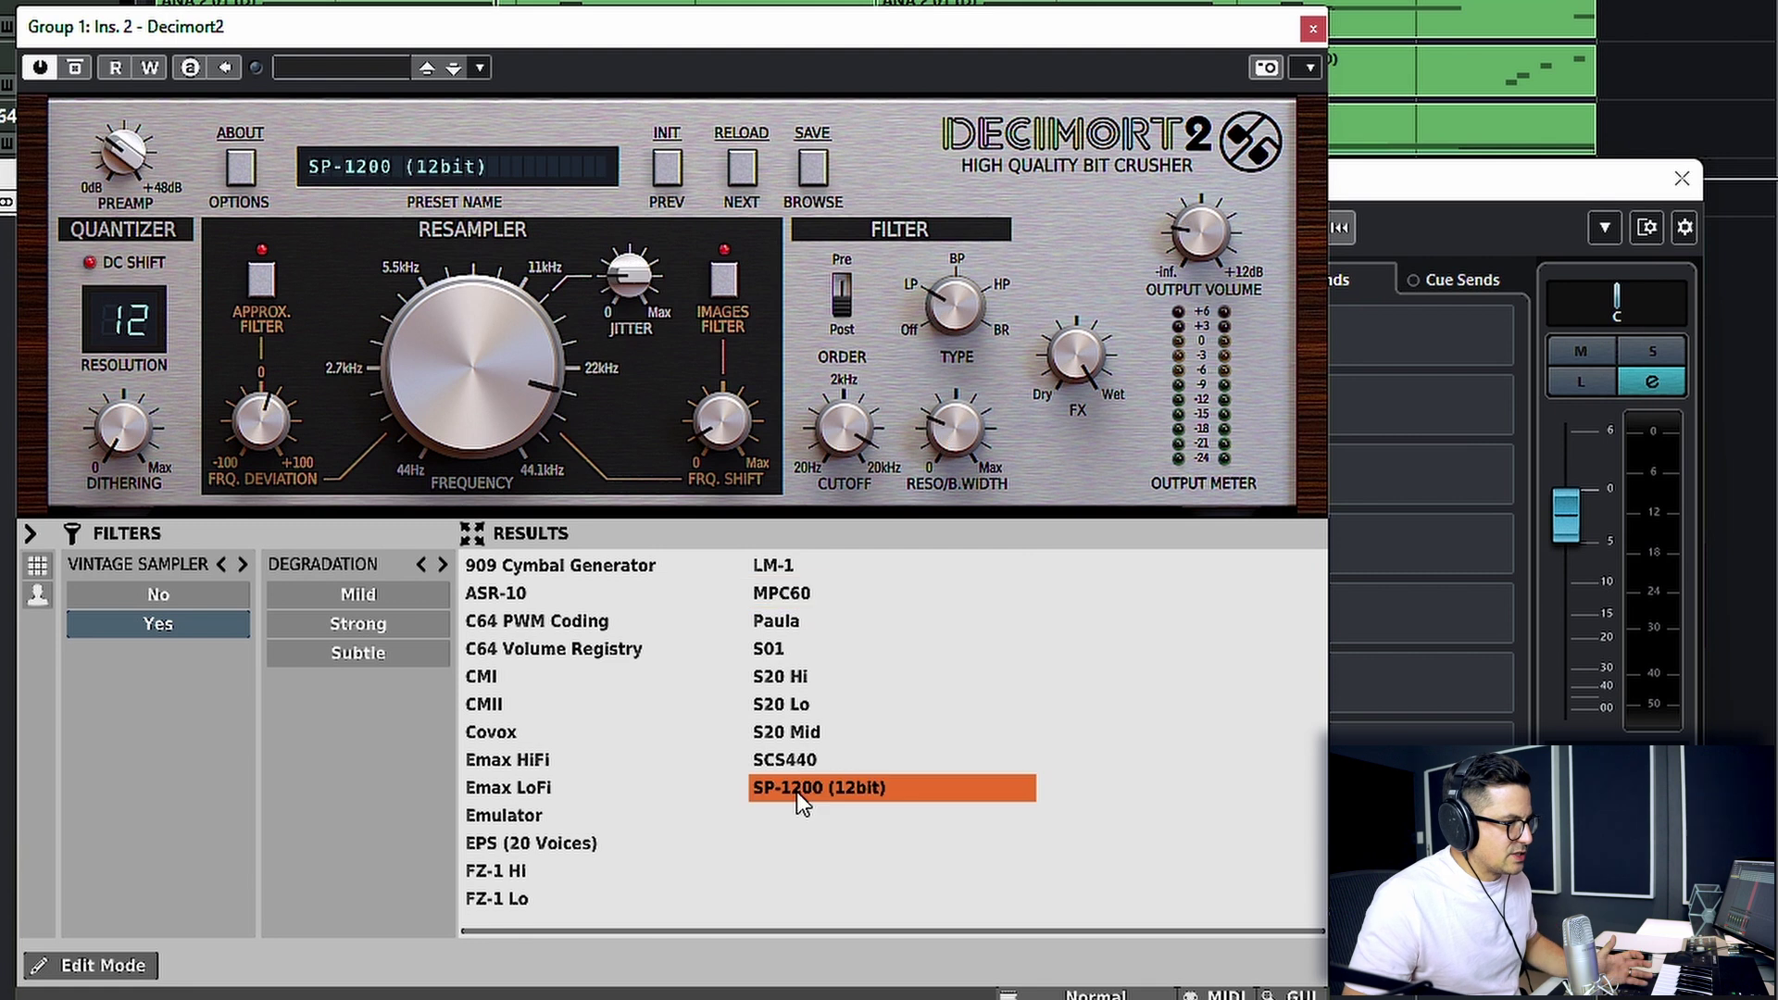
double_click(846, 792)
key(space)
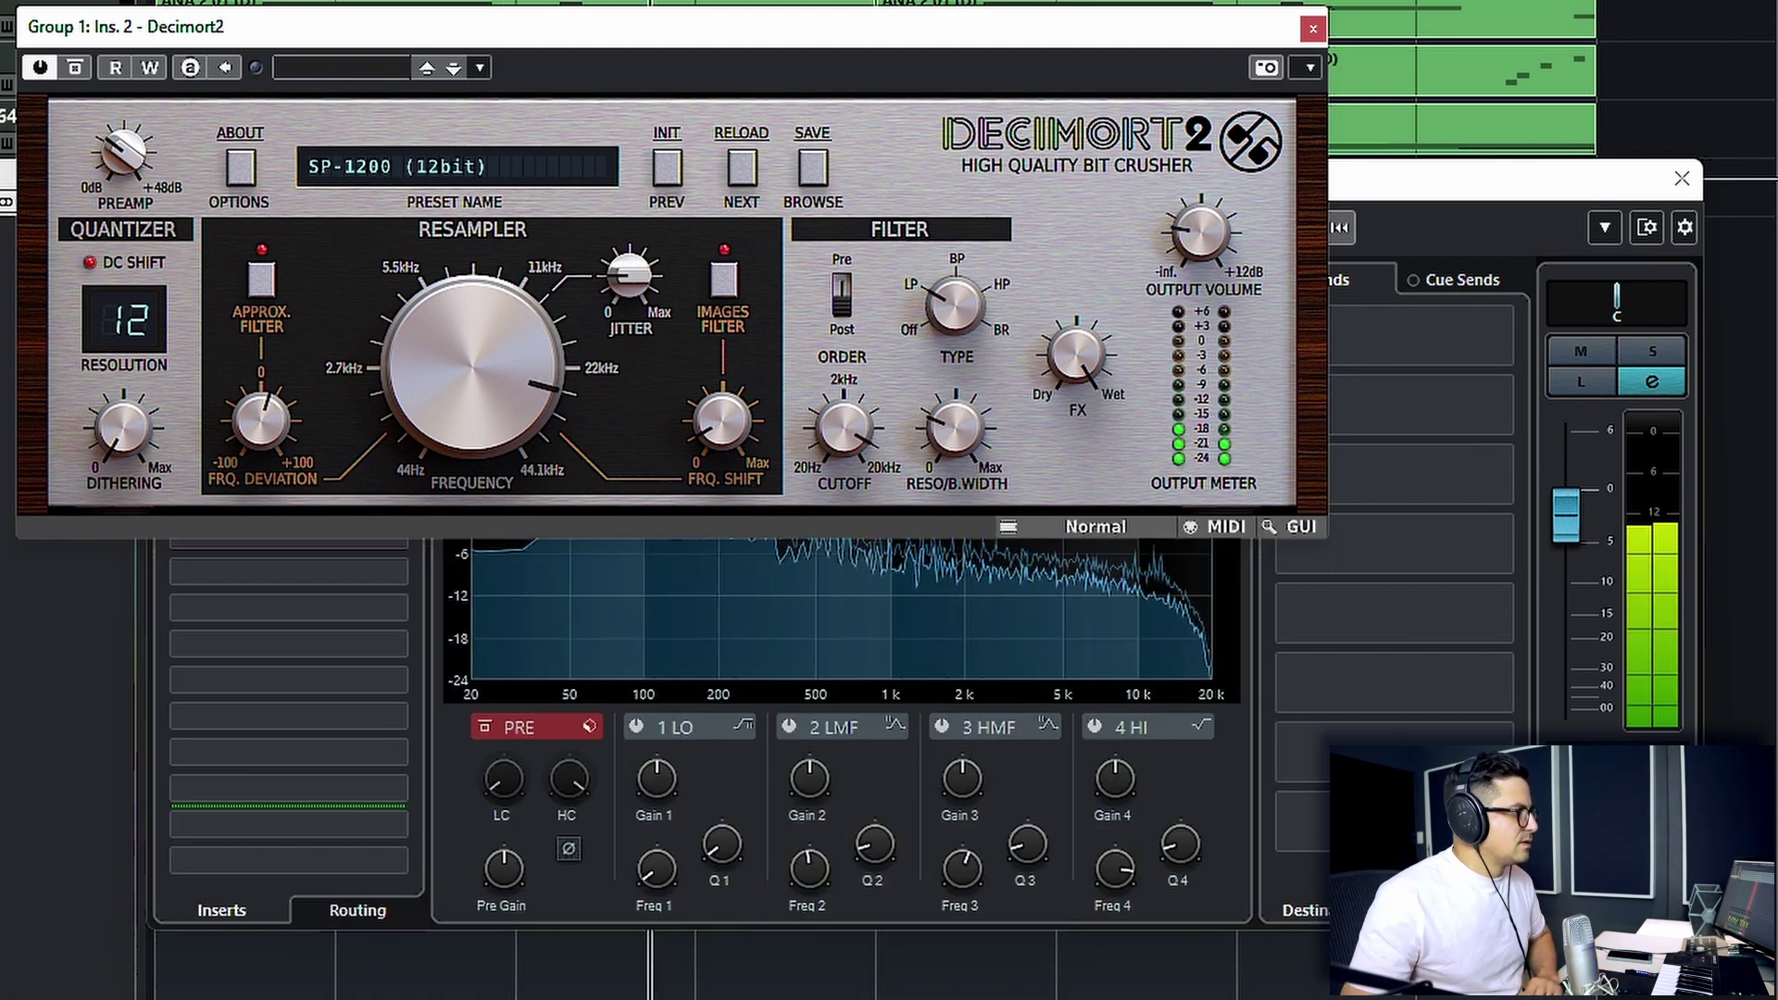
key(e)
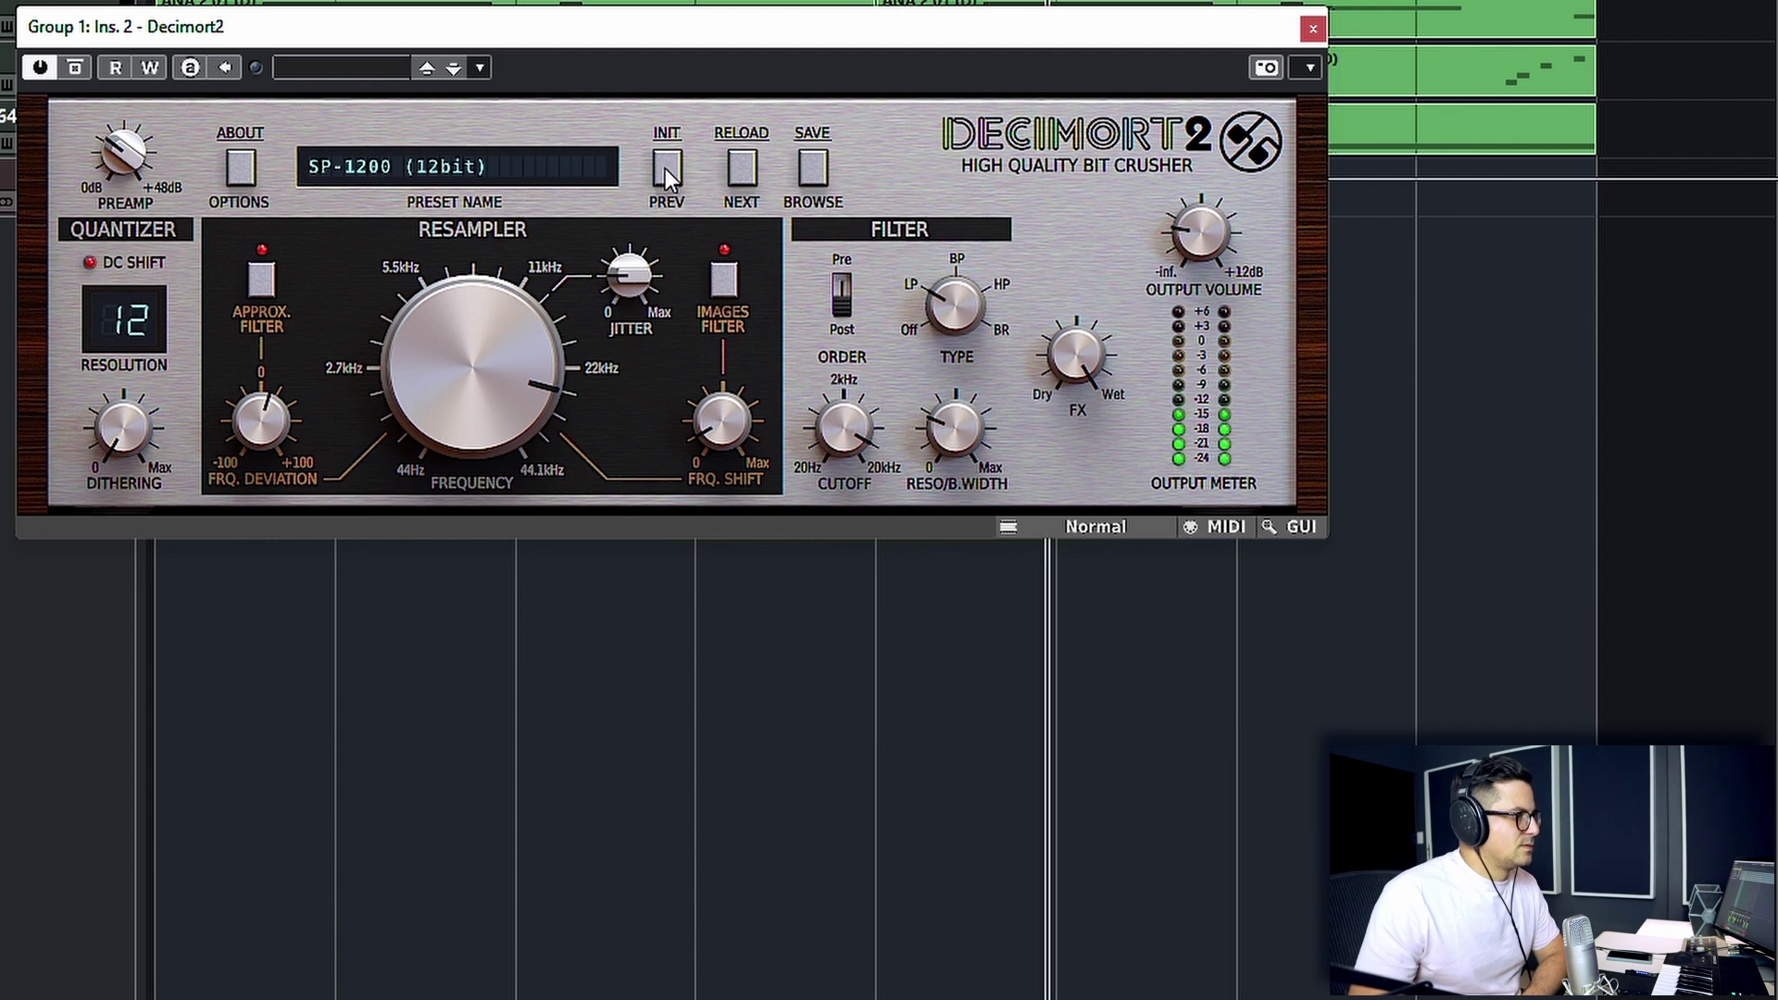
Step: Audition the vintage presets C64 Volume Registry, ASR-10, Covox, Emax HiFi, Emulator, EPS (20 Voices) and FZ-1 Hi during playback
click(507, 167)
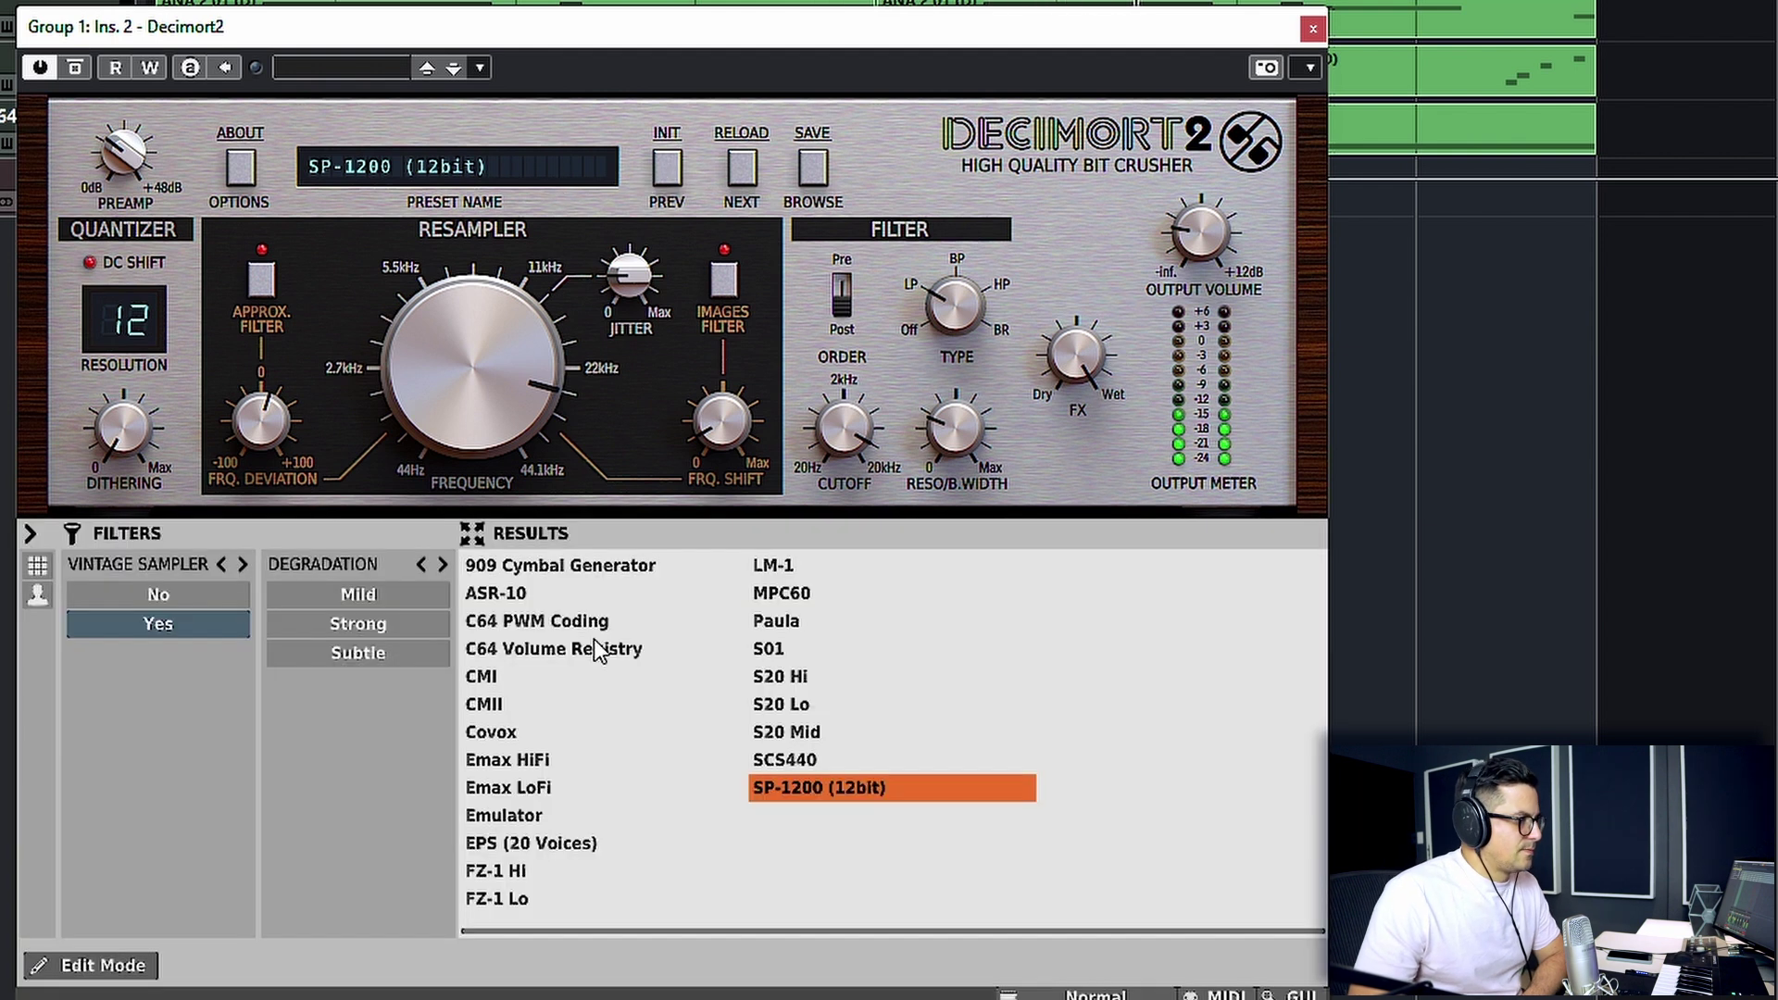
click(520, 652)
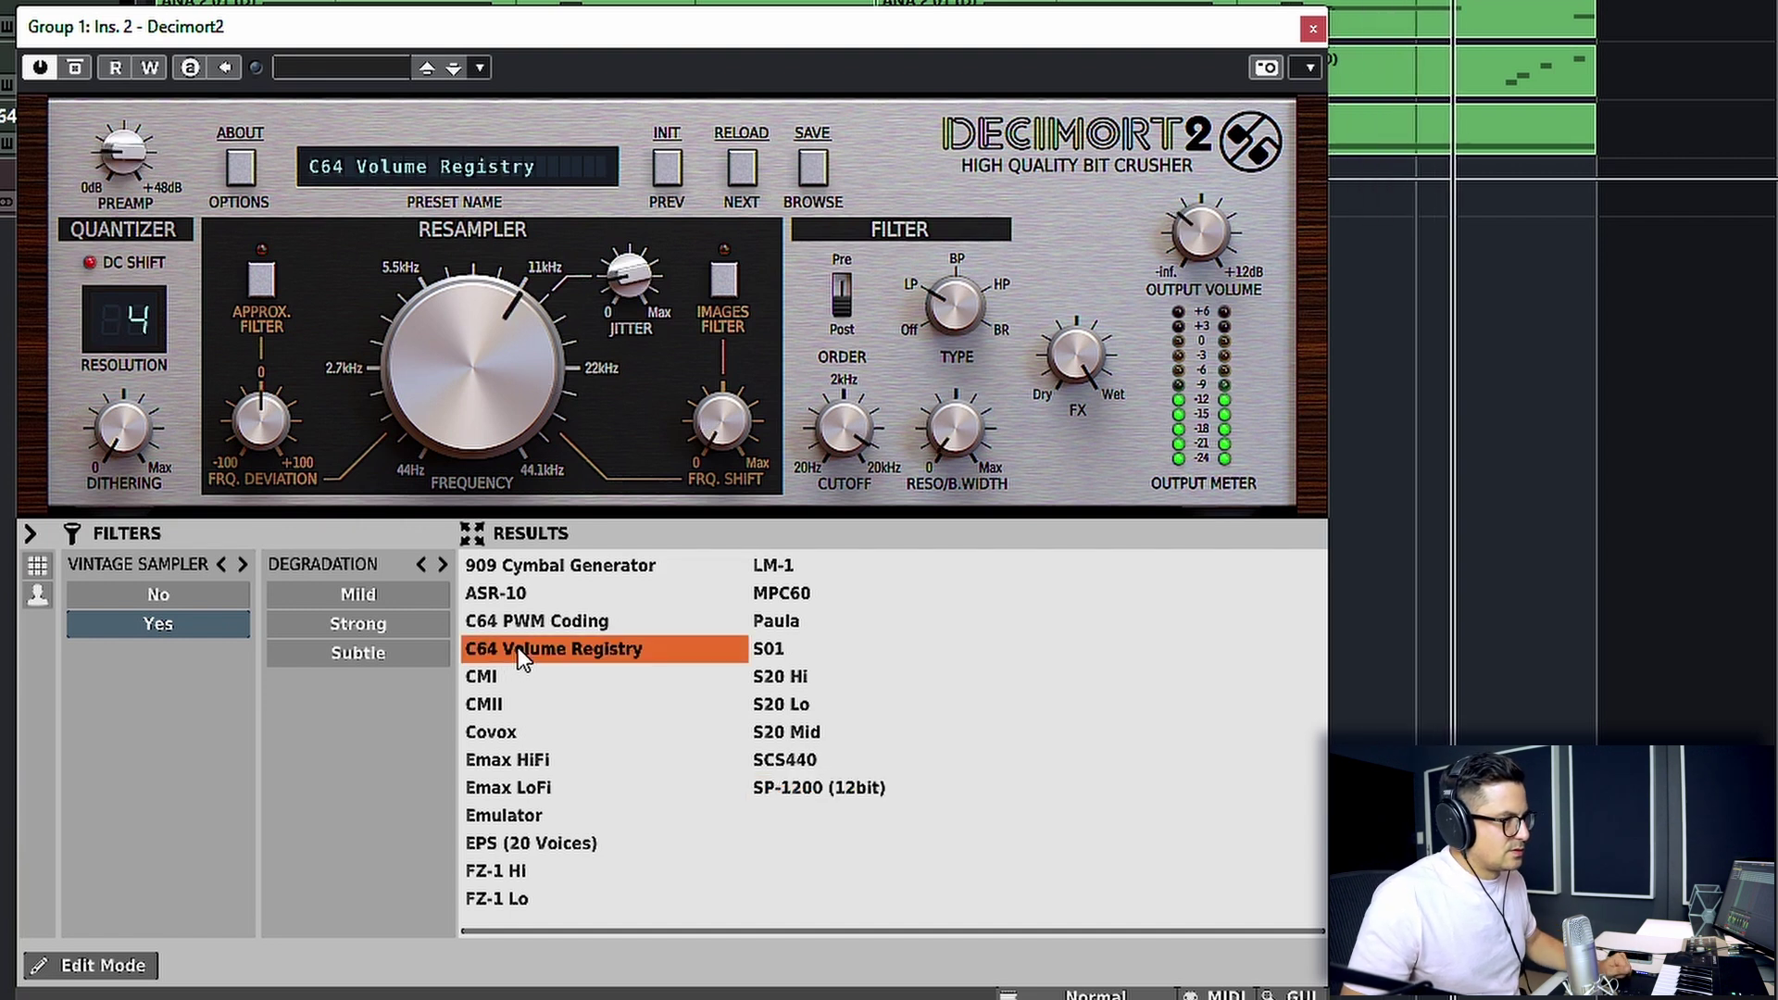
click(500, 594)
click(533, 736)
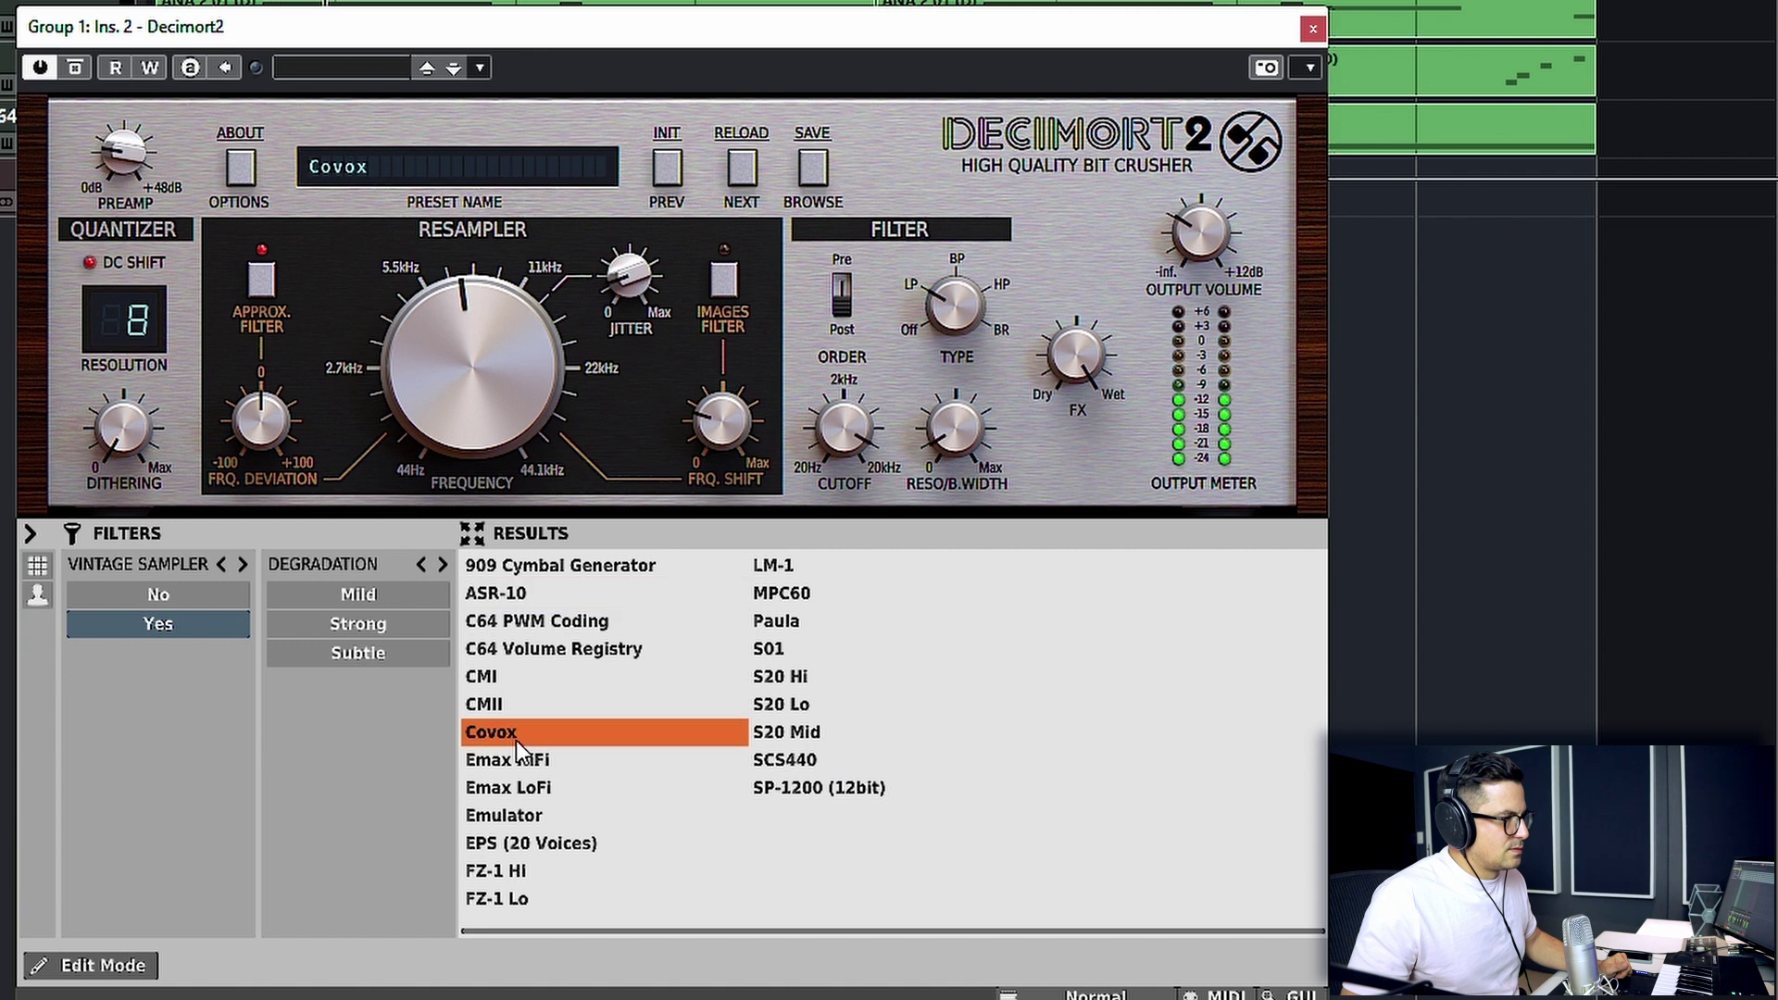
click(519, 763)
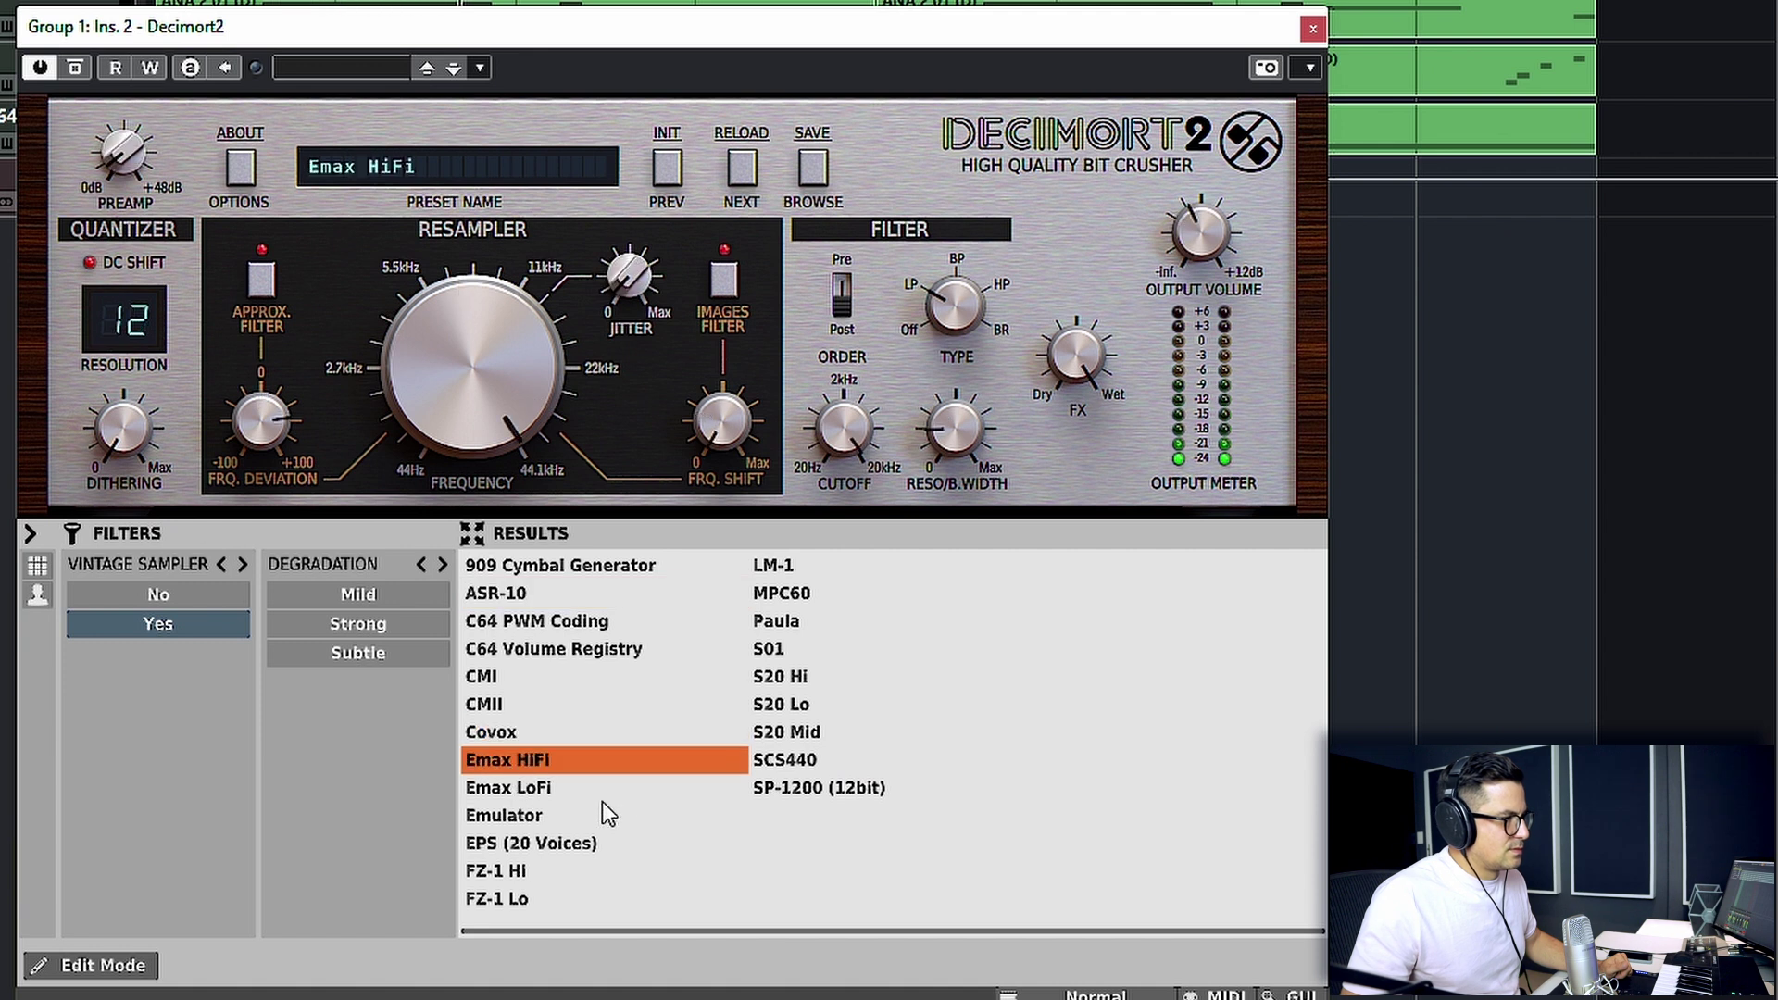
click(532, 813)
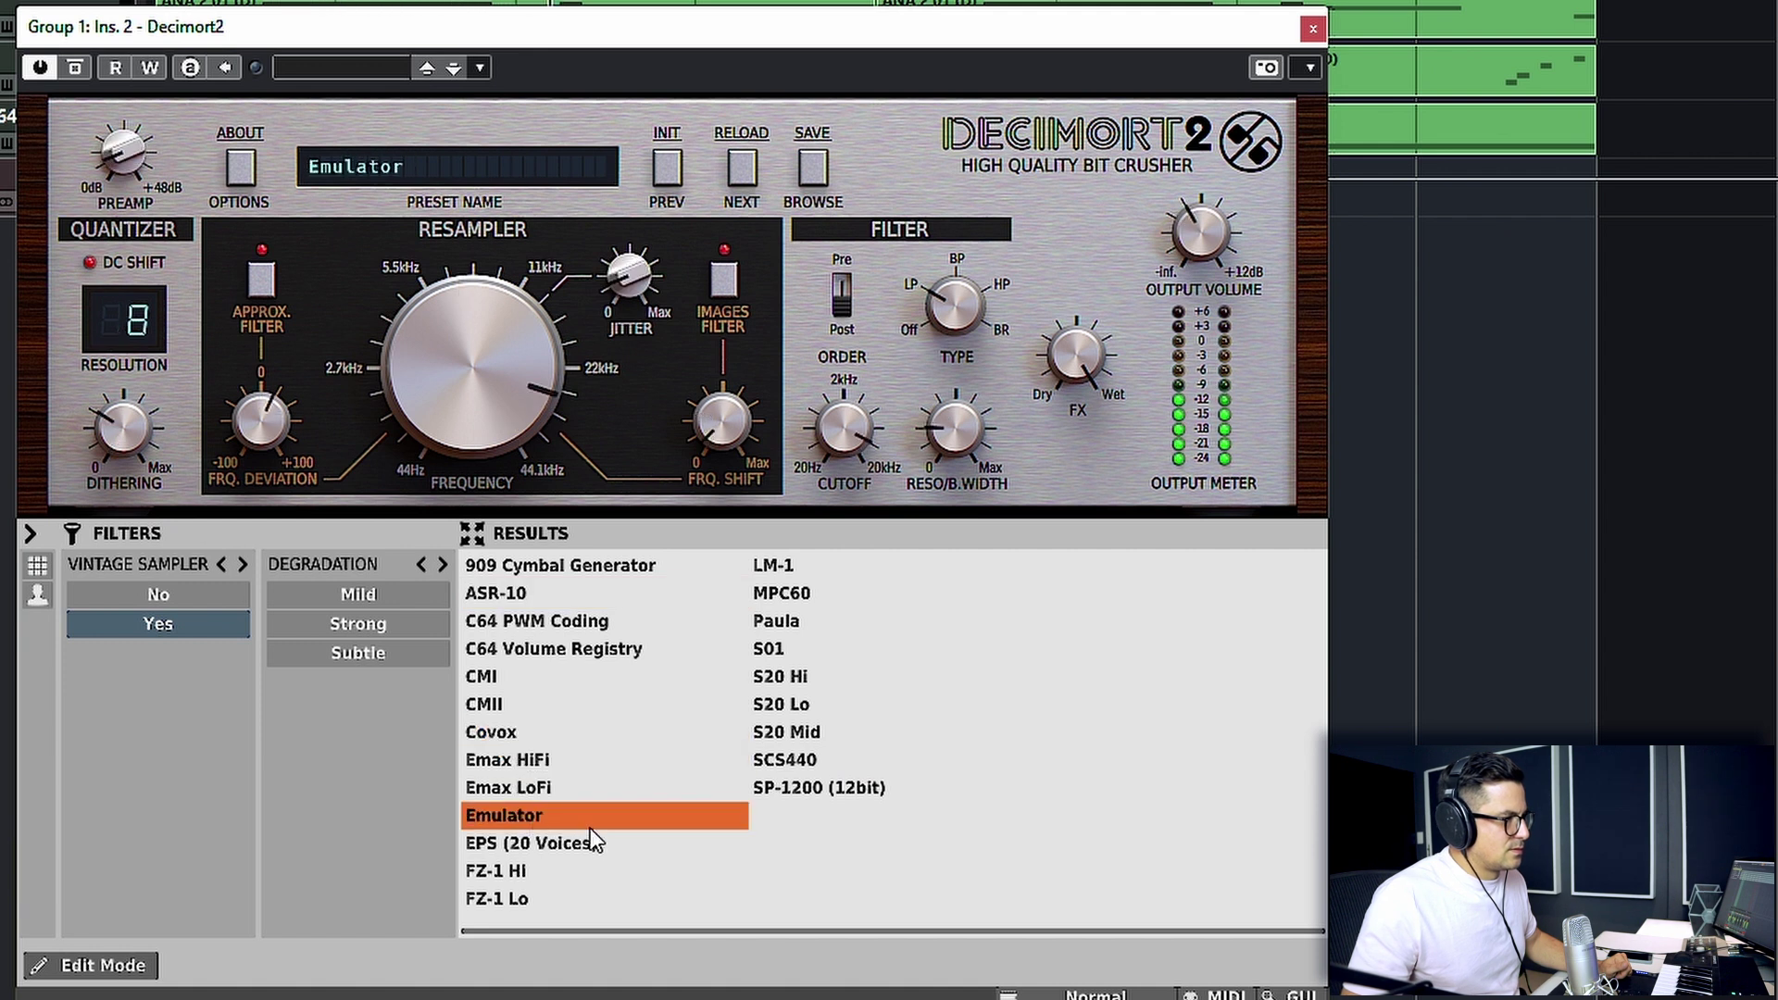
click(502, 847)
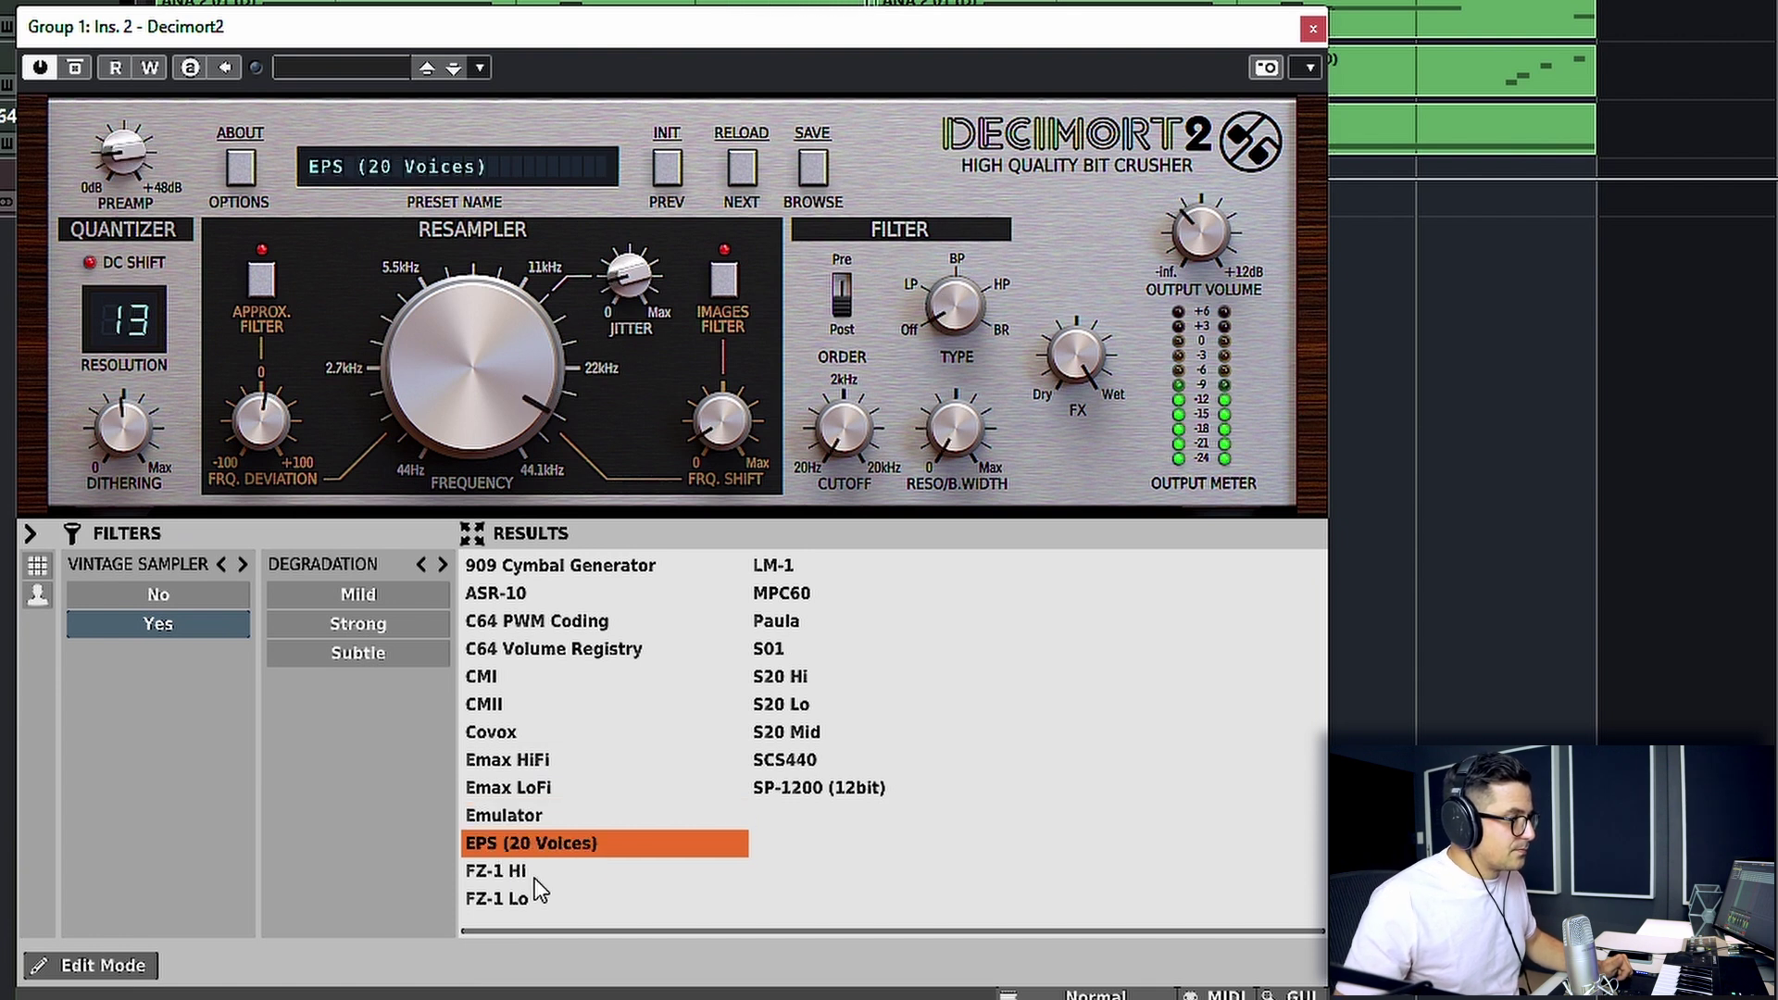
click(534, 874)
Step: Compare the 909 Cymbal Generator, S20 Hi and S20 Mid presets, and load S20 Lo in Decimort2
click(490, 572)
click(848, 685)
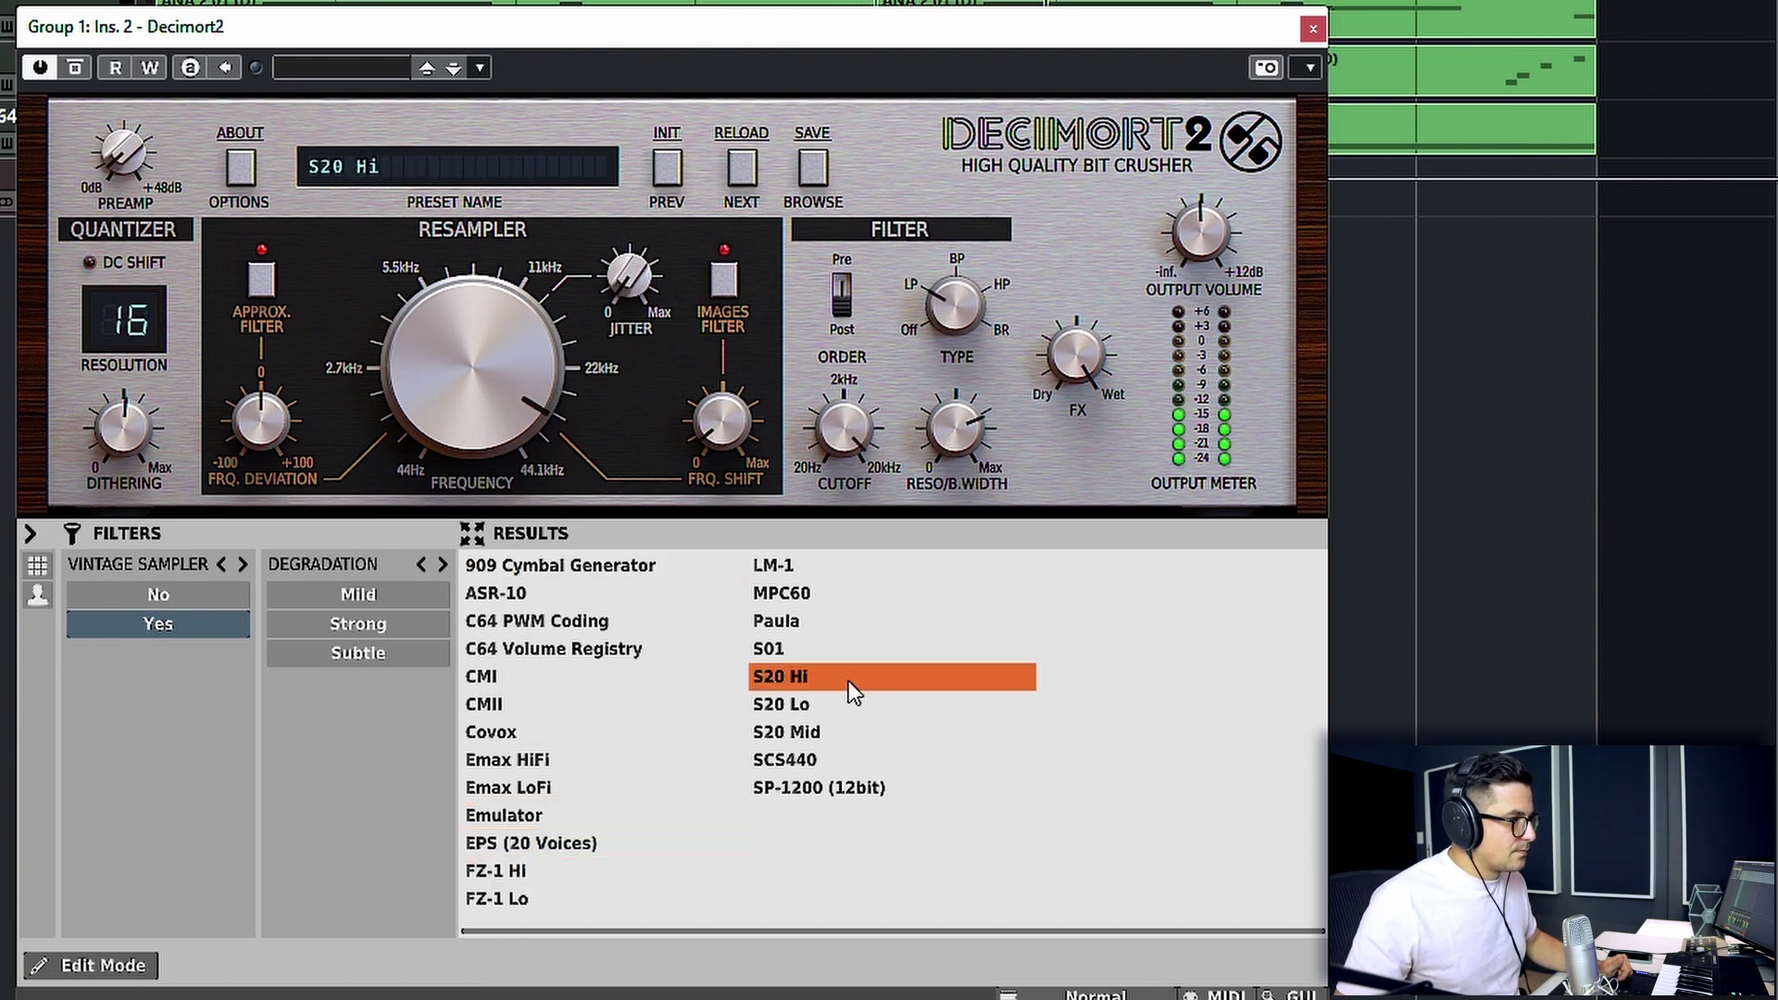
click(811, 729)
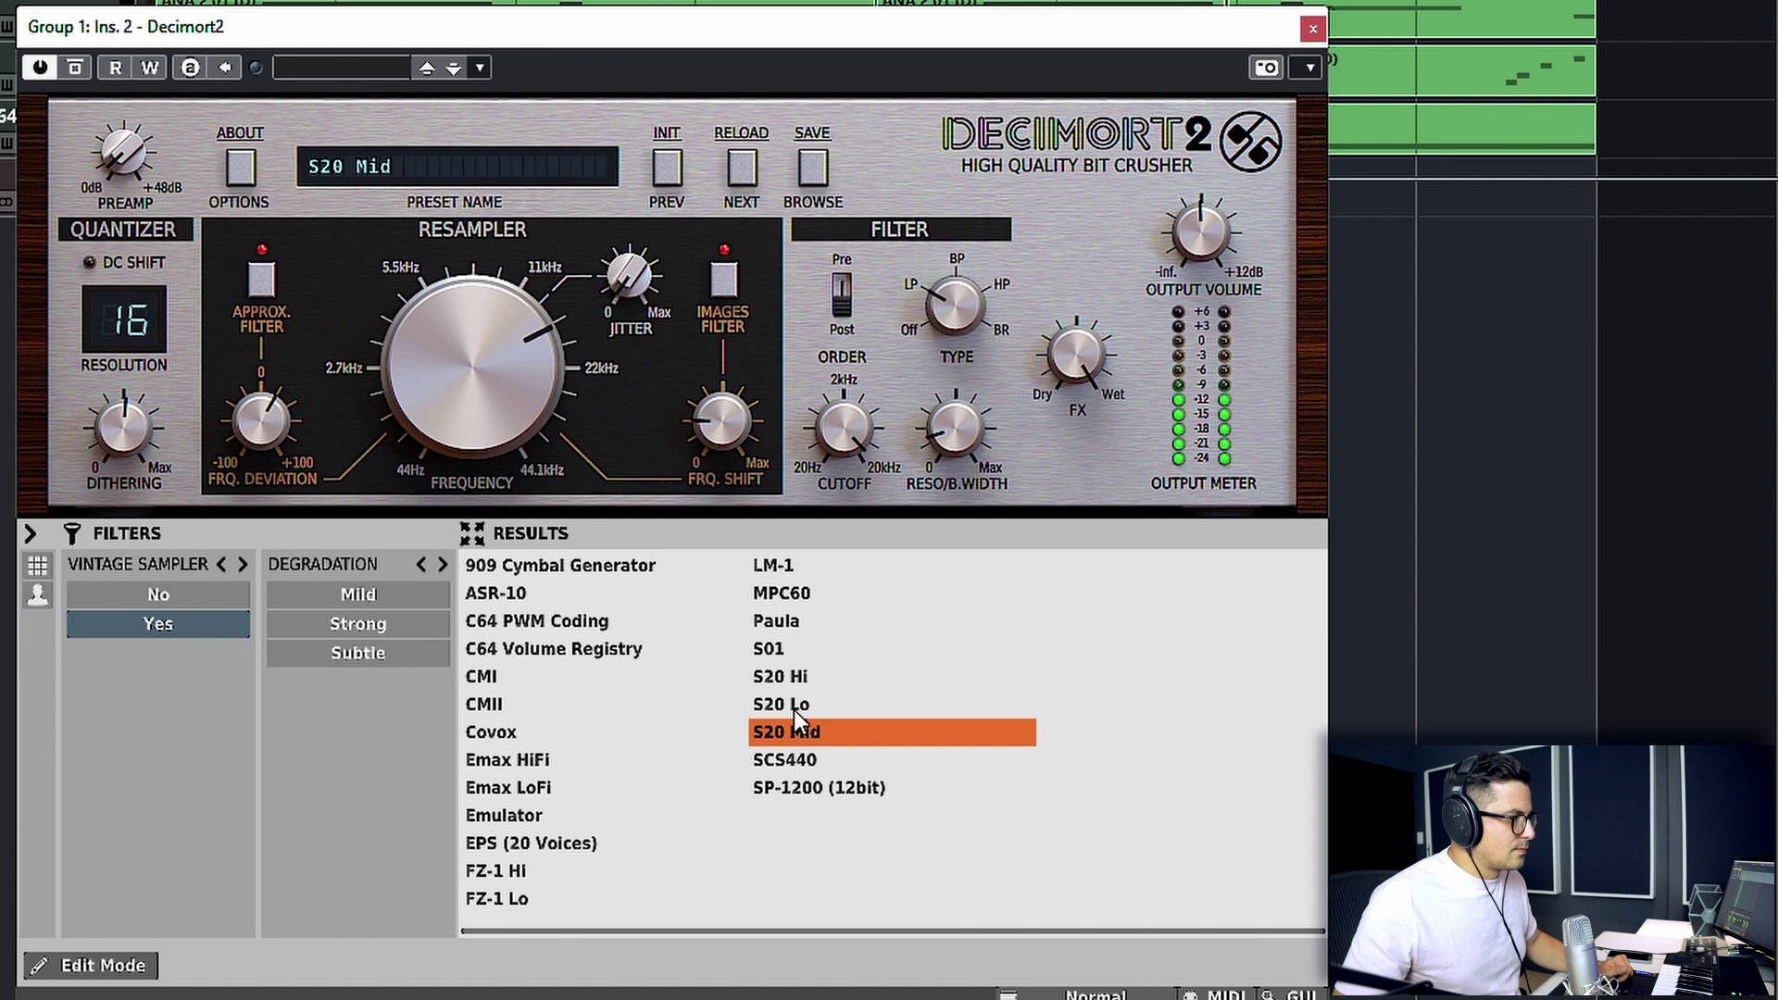
click(823, 711)
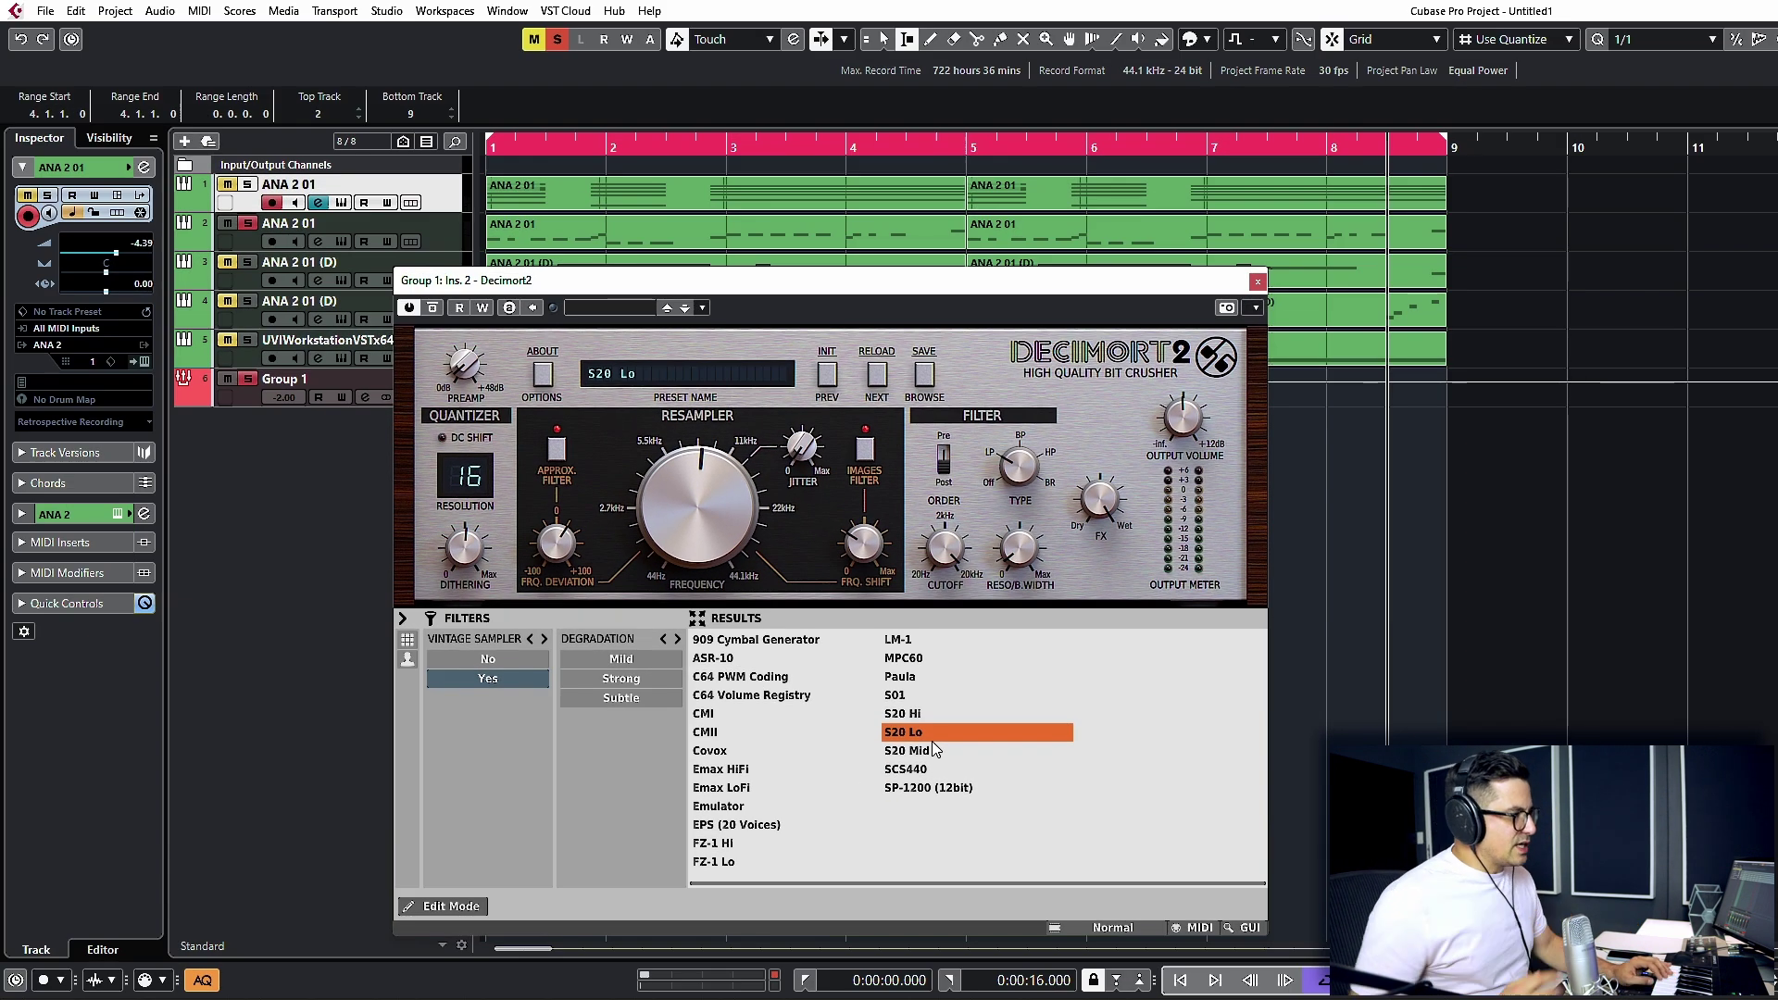
Step: Solo the HALion Sonic 01 track, check its YAMAHA S90ES Piano instrument, and record a MIDI part from bar 1
click(339, 241)
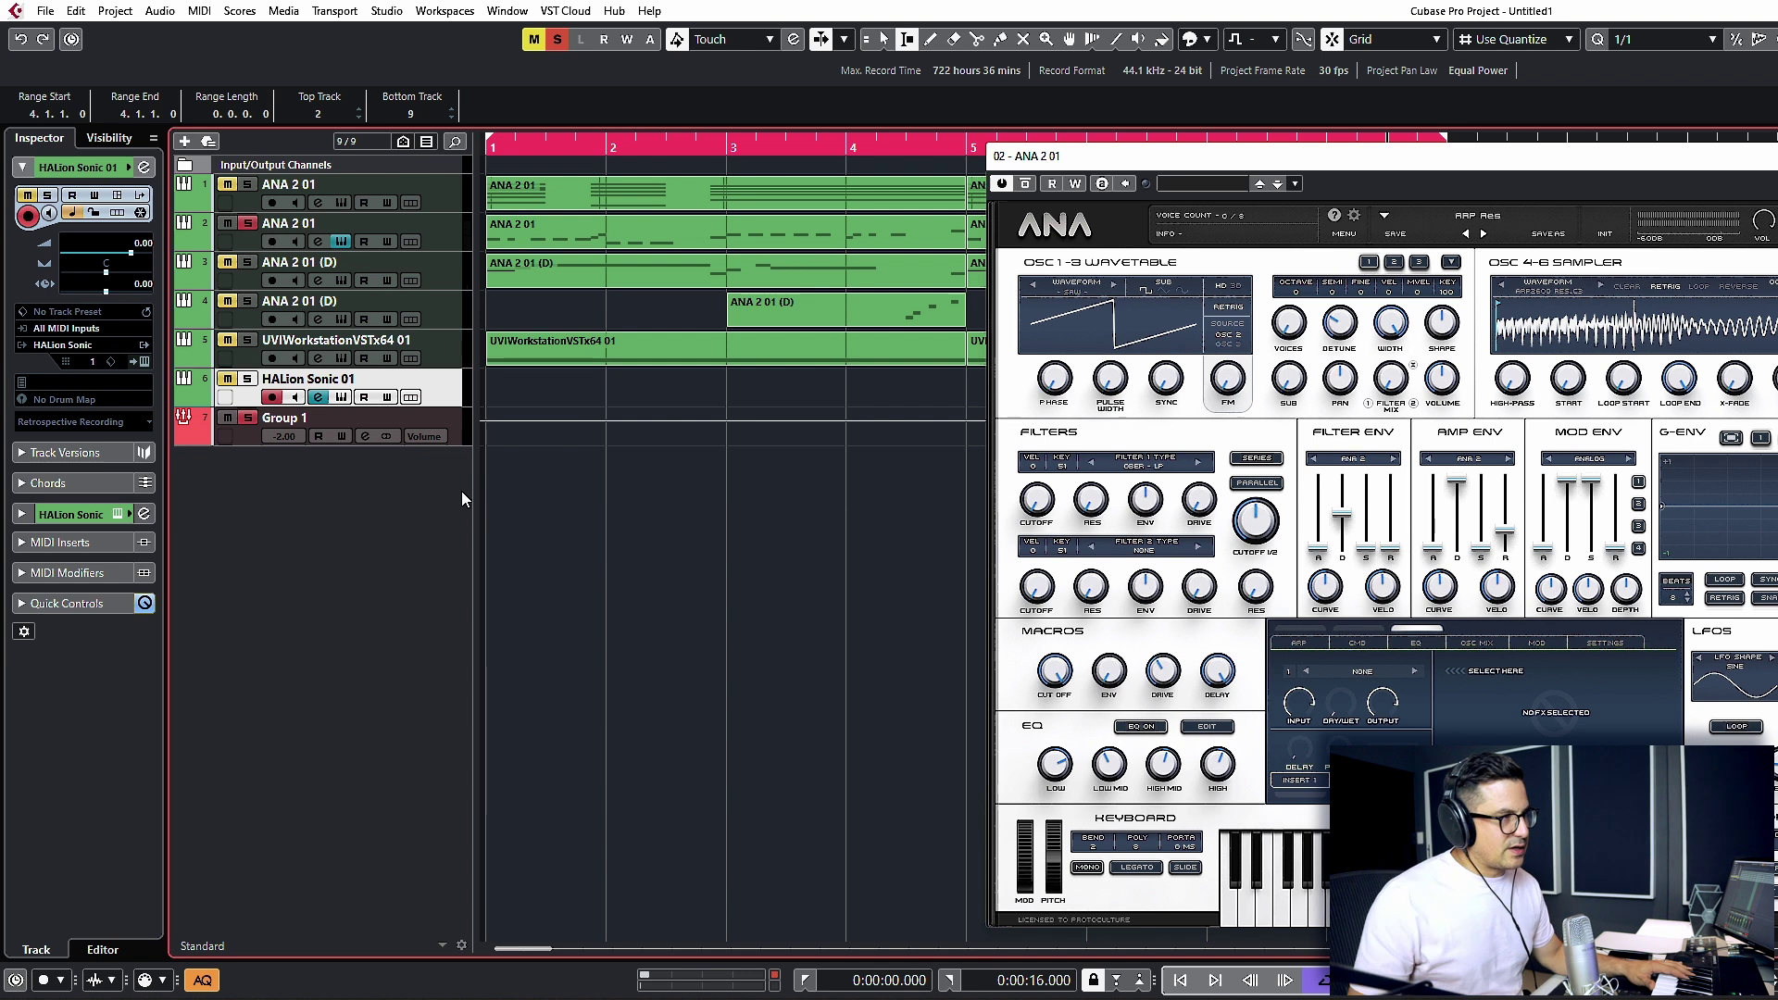
click(250, 380)
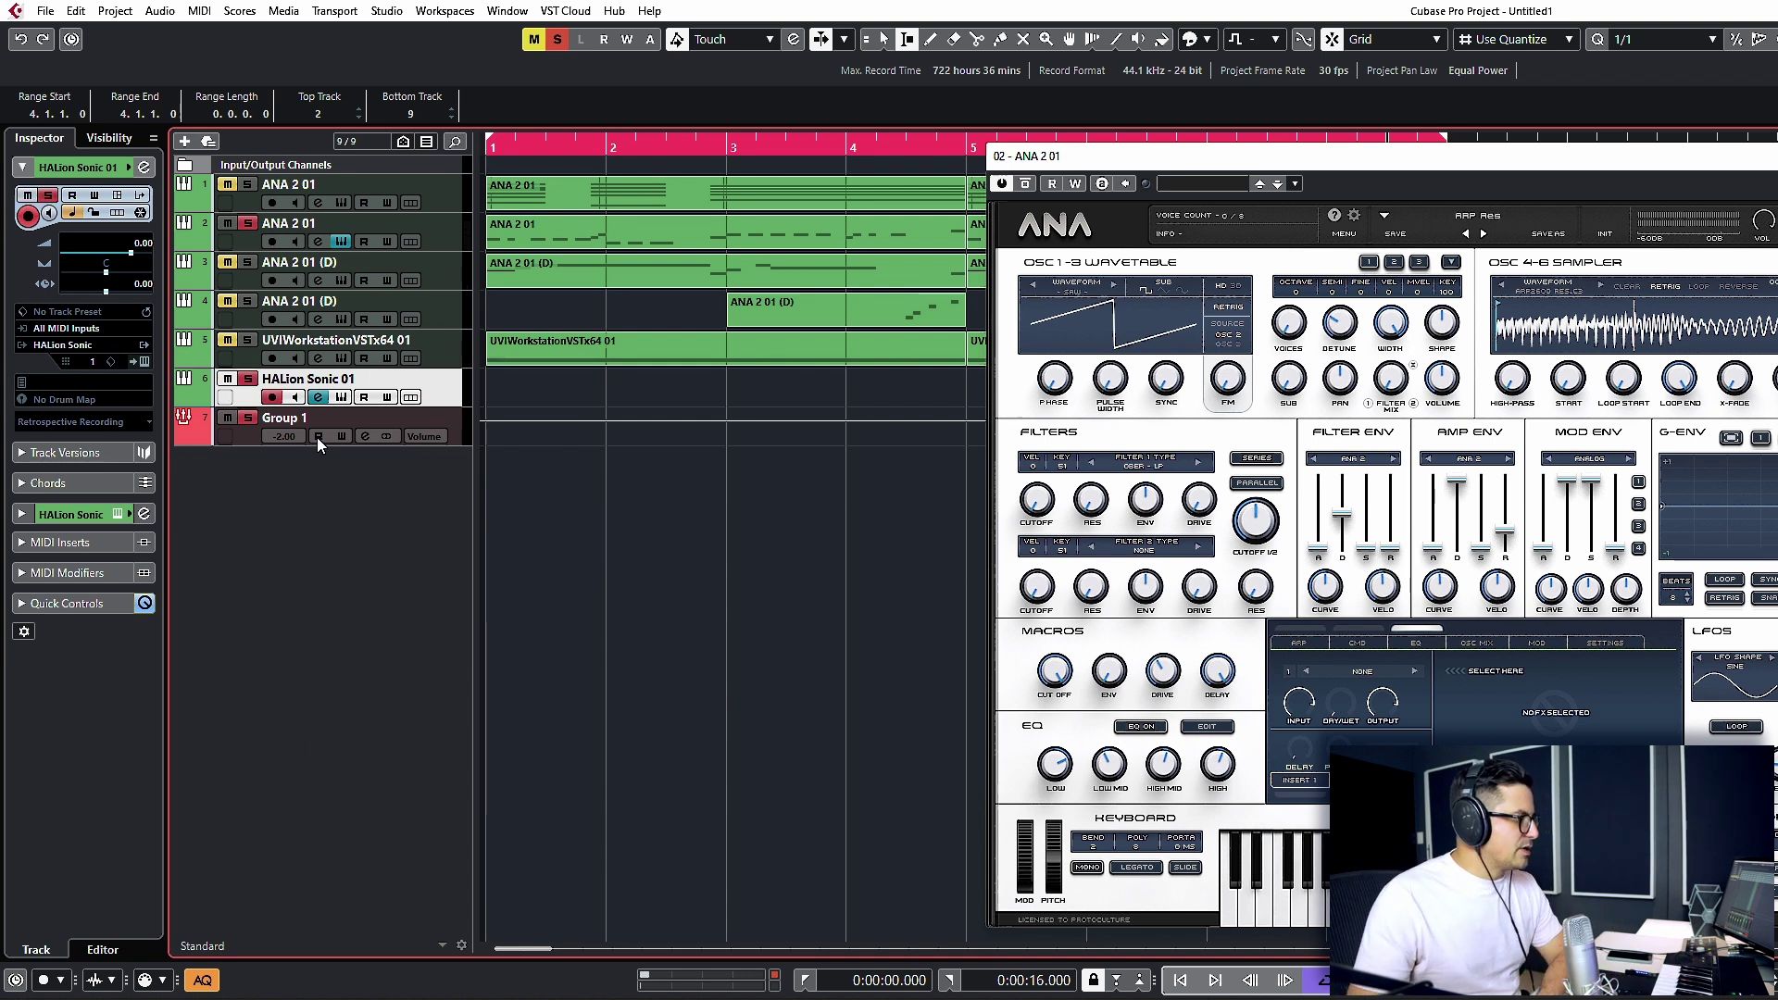
click(341, 396)
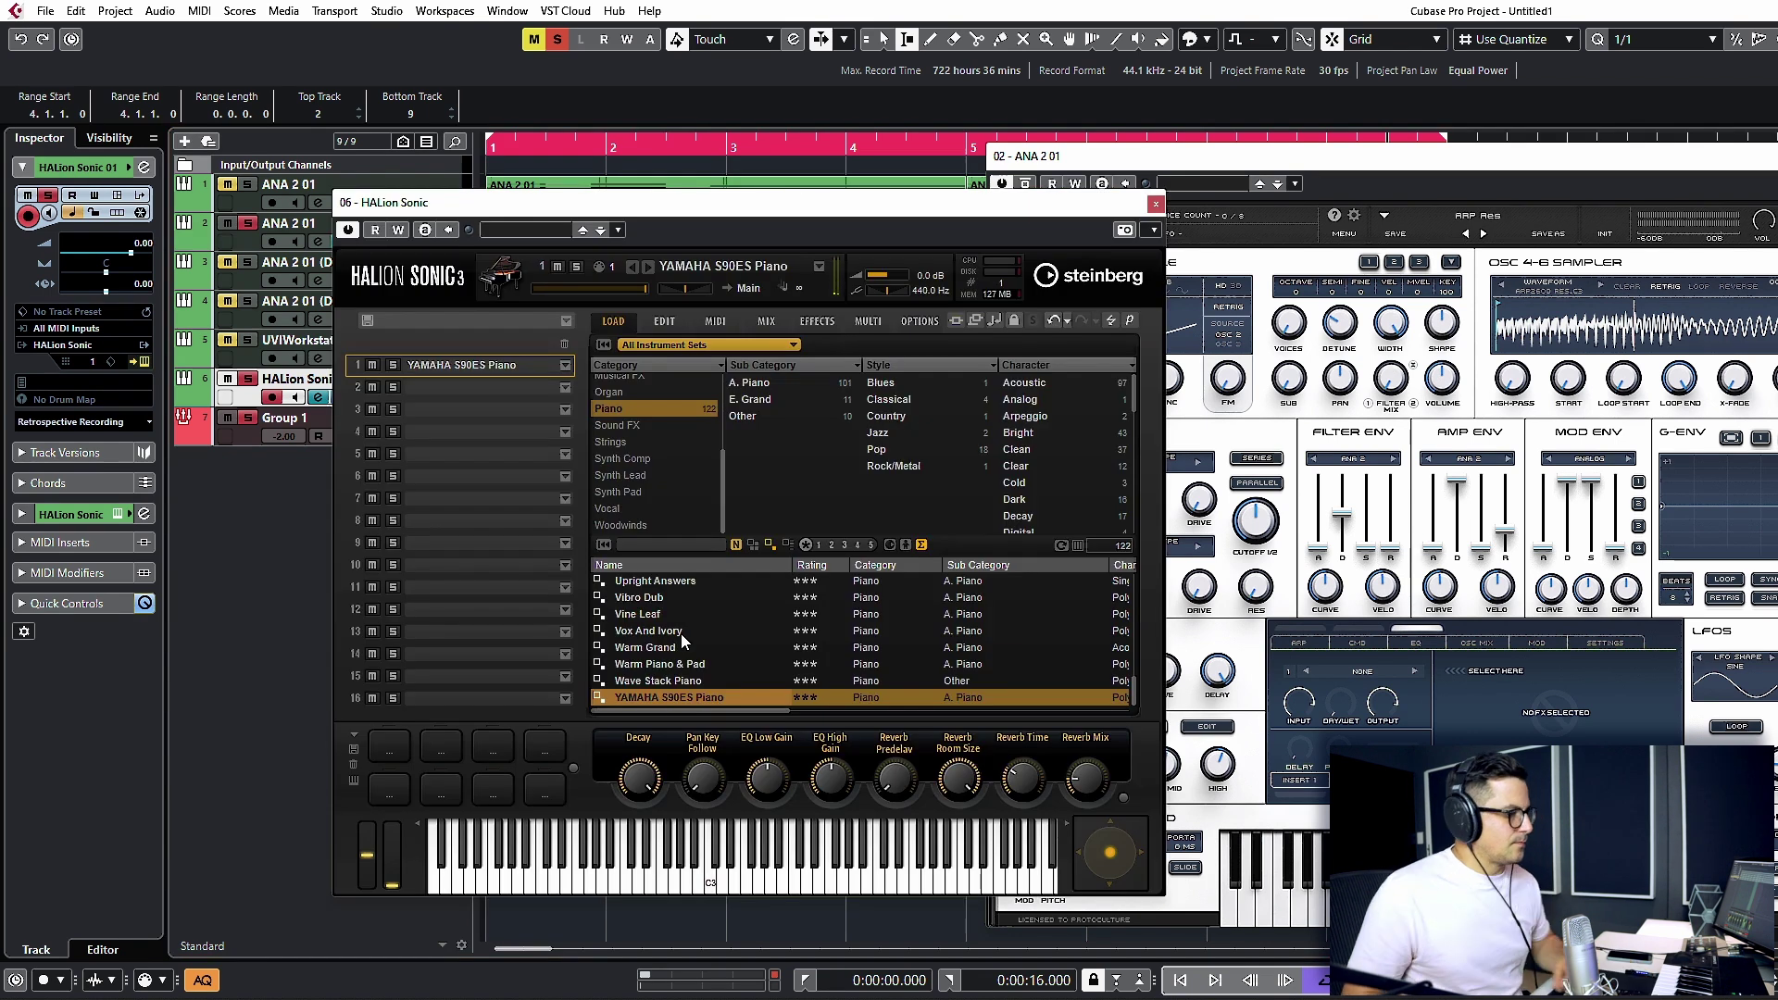
key(ctrl+w)
key(KP_Multiply)
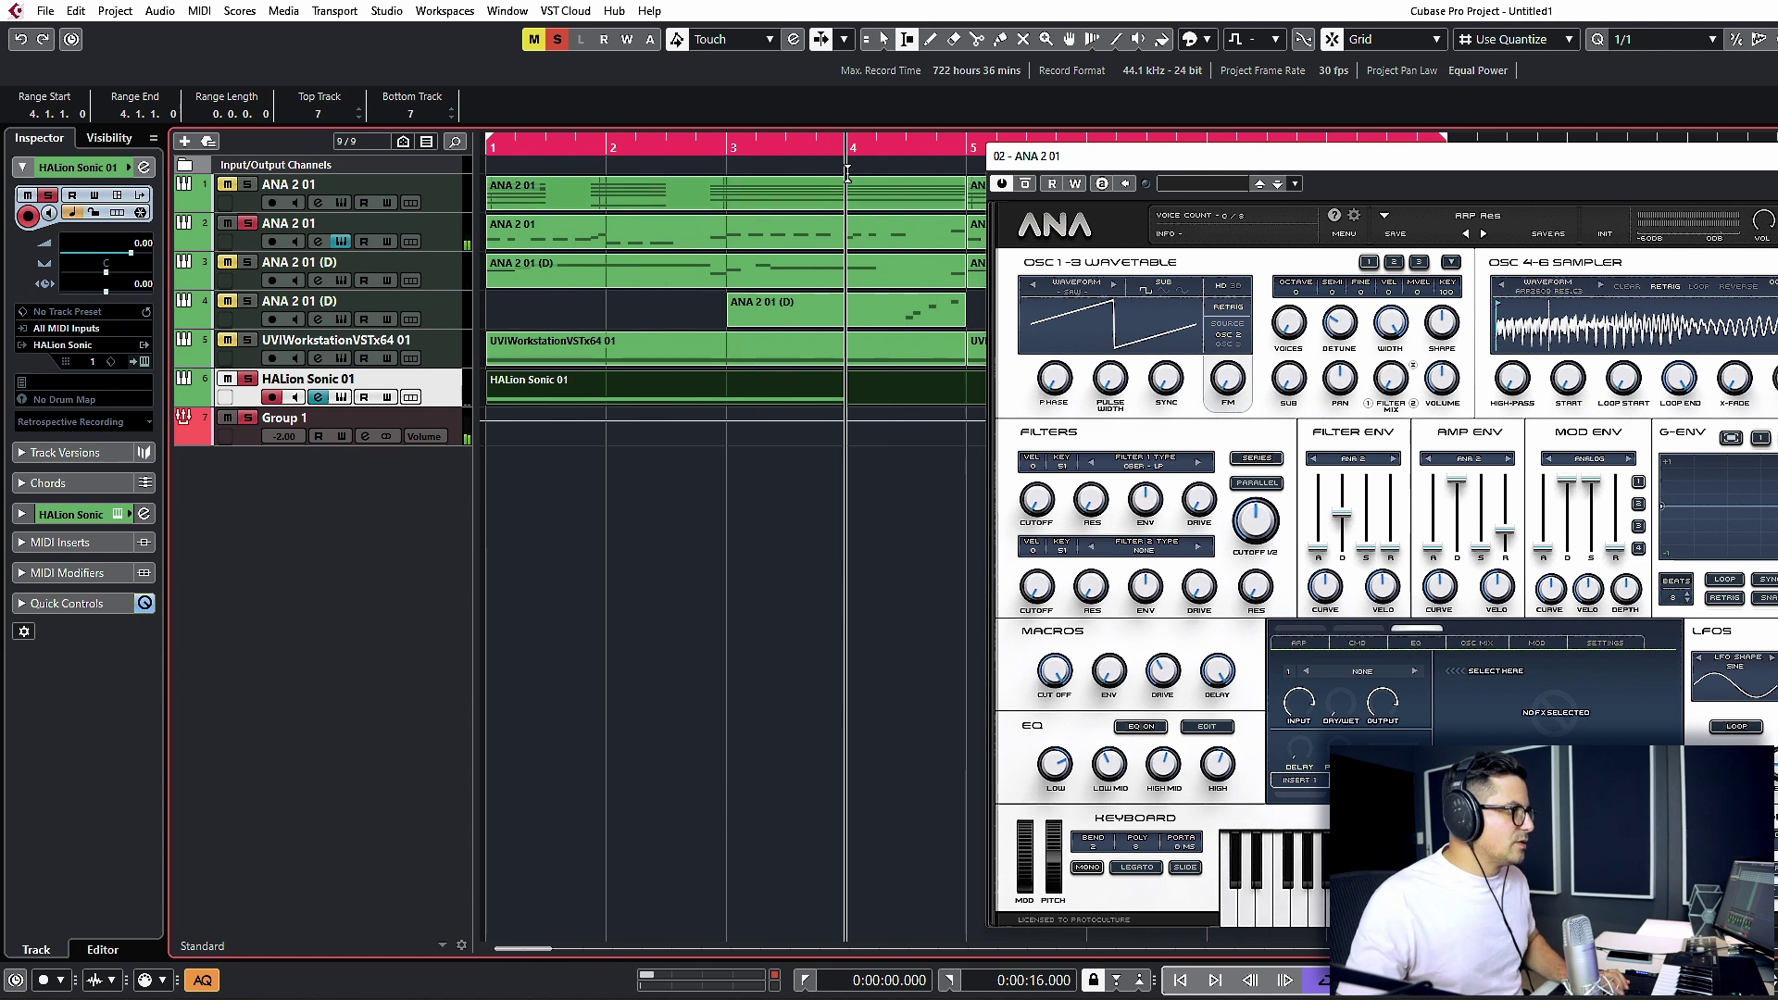
Step: Split the HALion Sonic 01 part at bar 4 and delete the piece after the cut
key(1)
alt+click(848, 397)
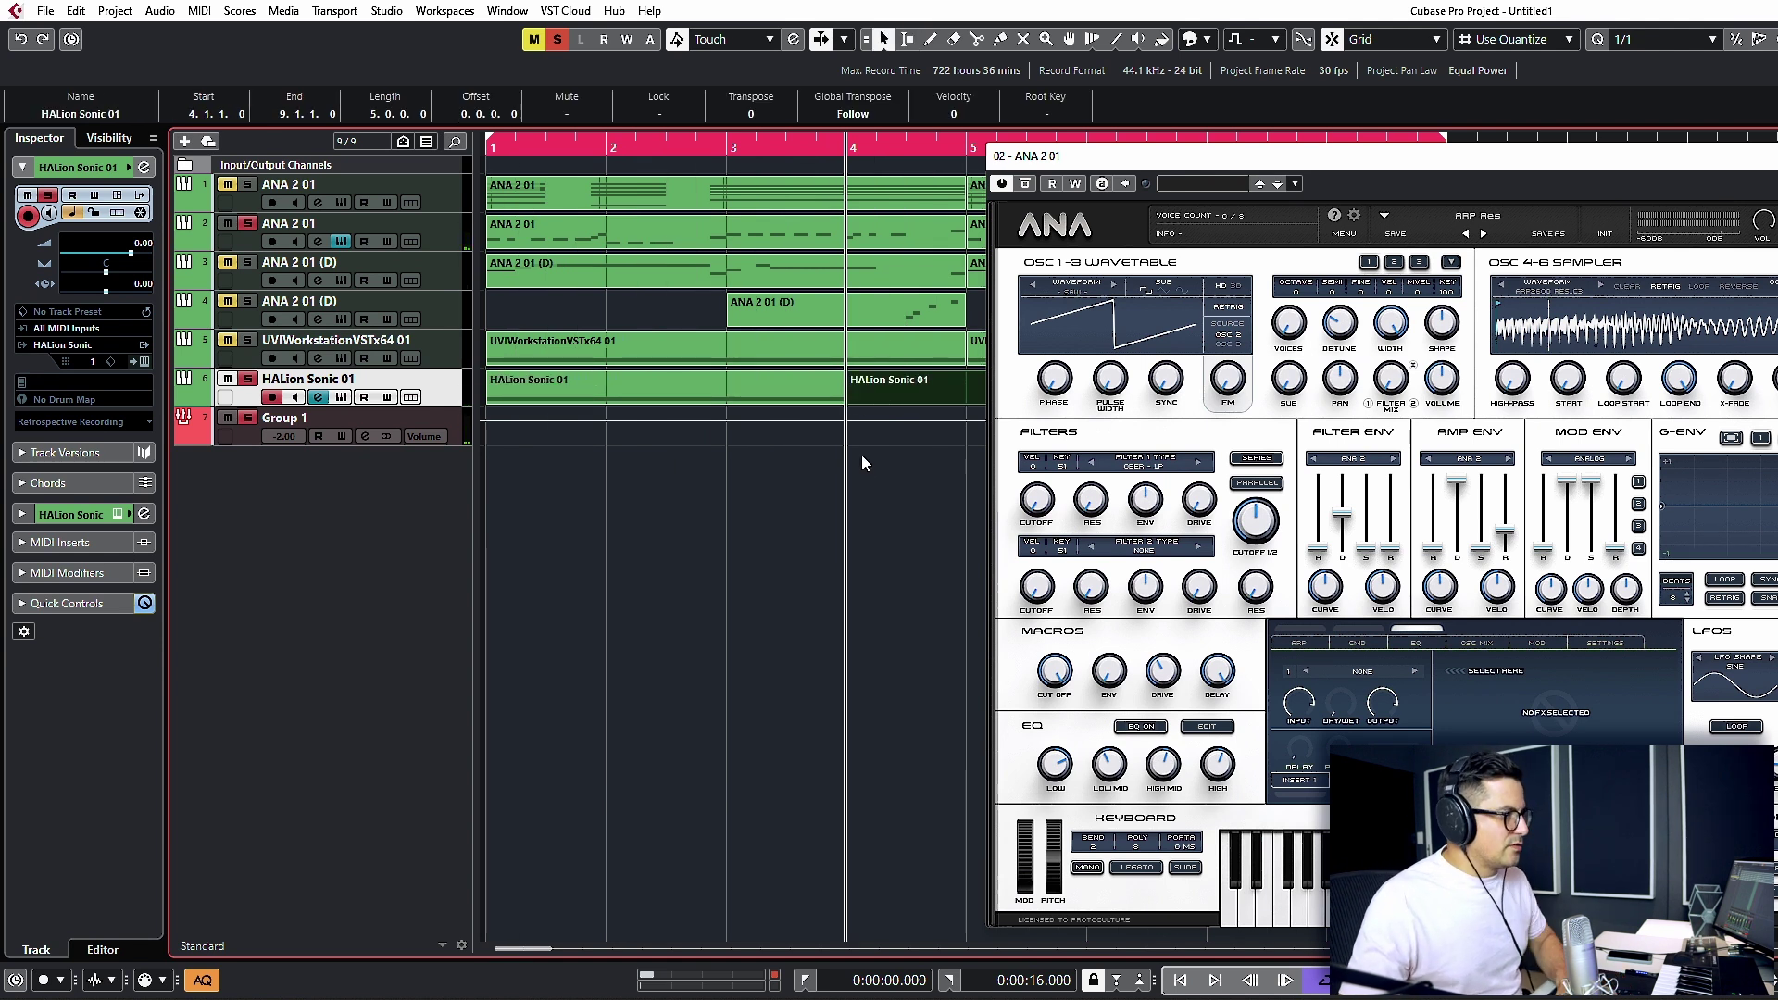
key(Delete)
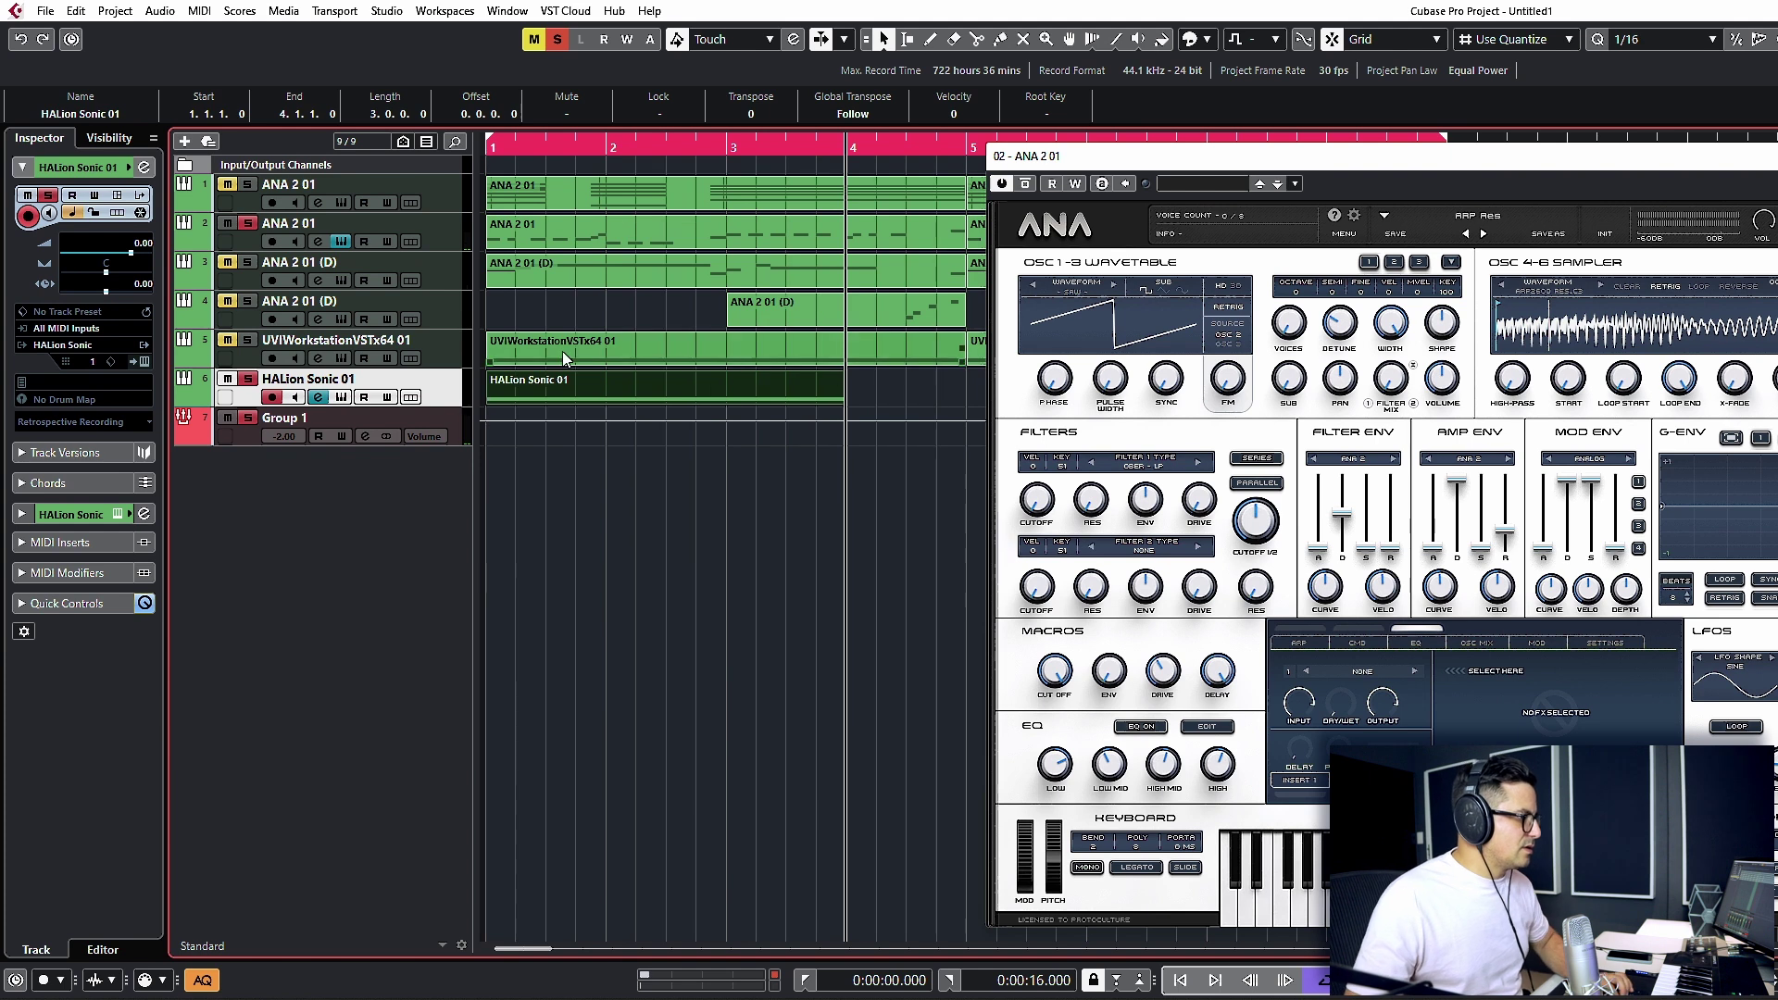
Step: Render the HALion Sonic 01 part in place to a new audio track and select the rendered audio event
key(6)
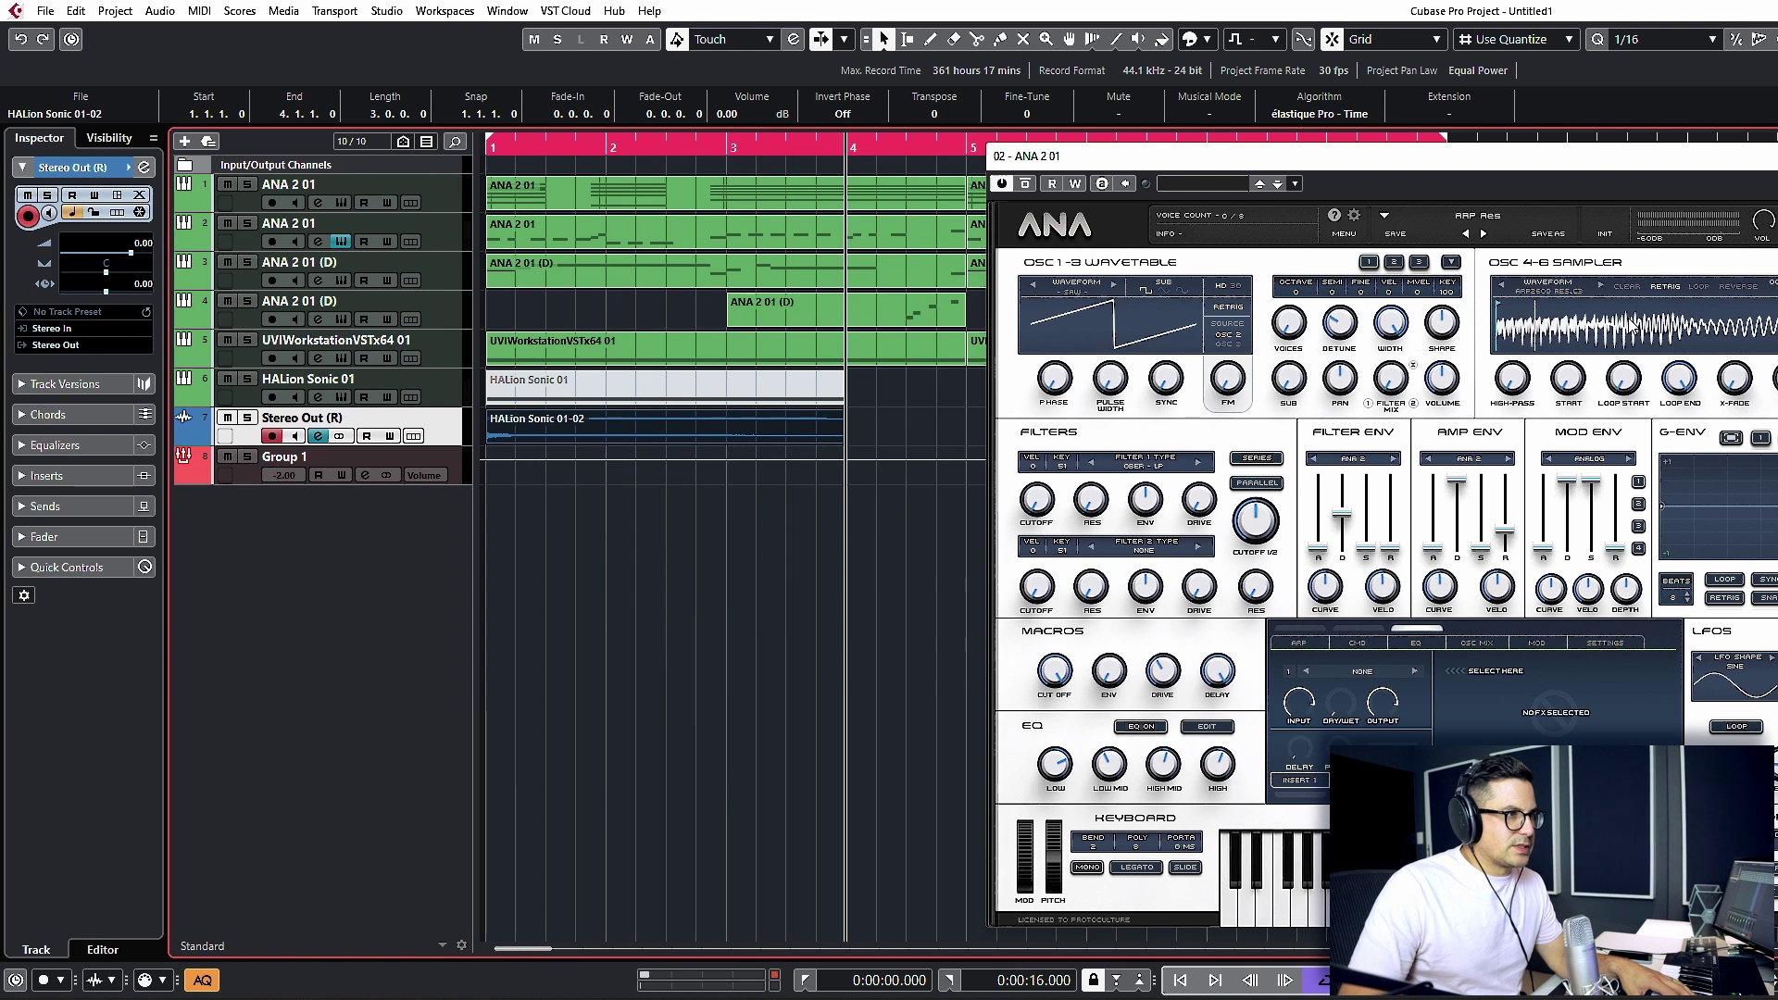
click(731, 378)
click(616, 428)
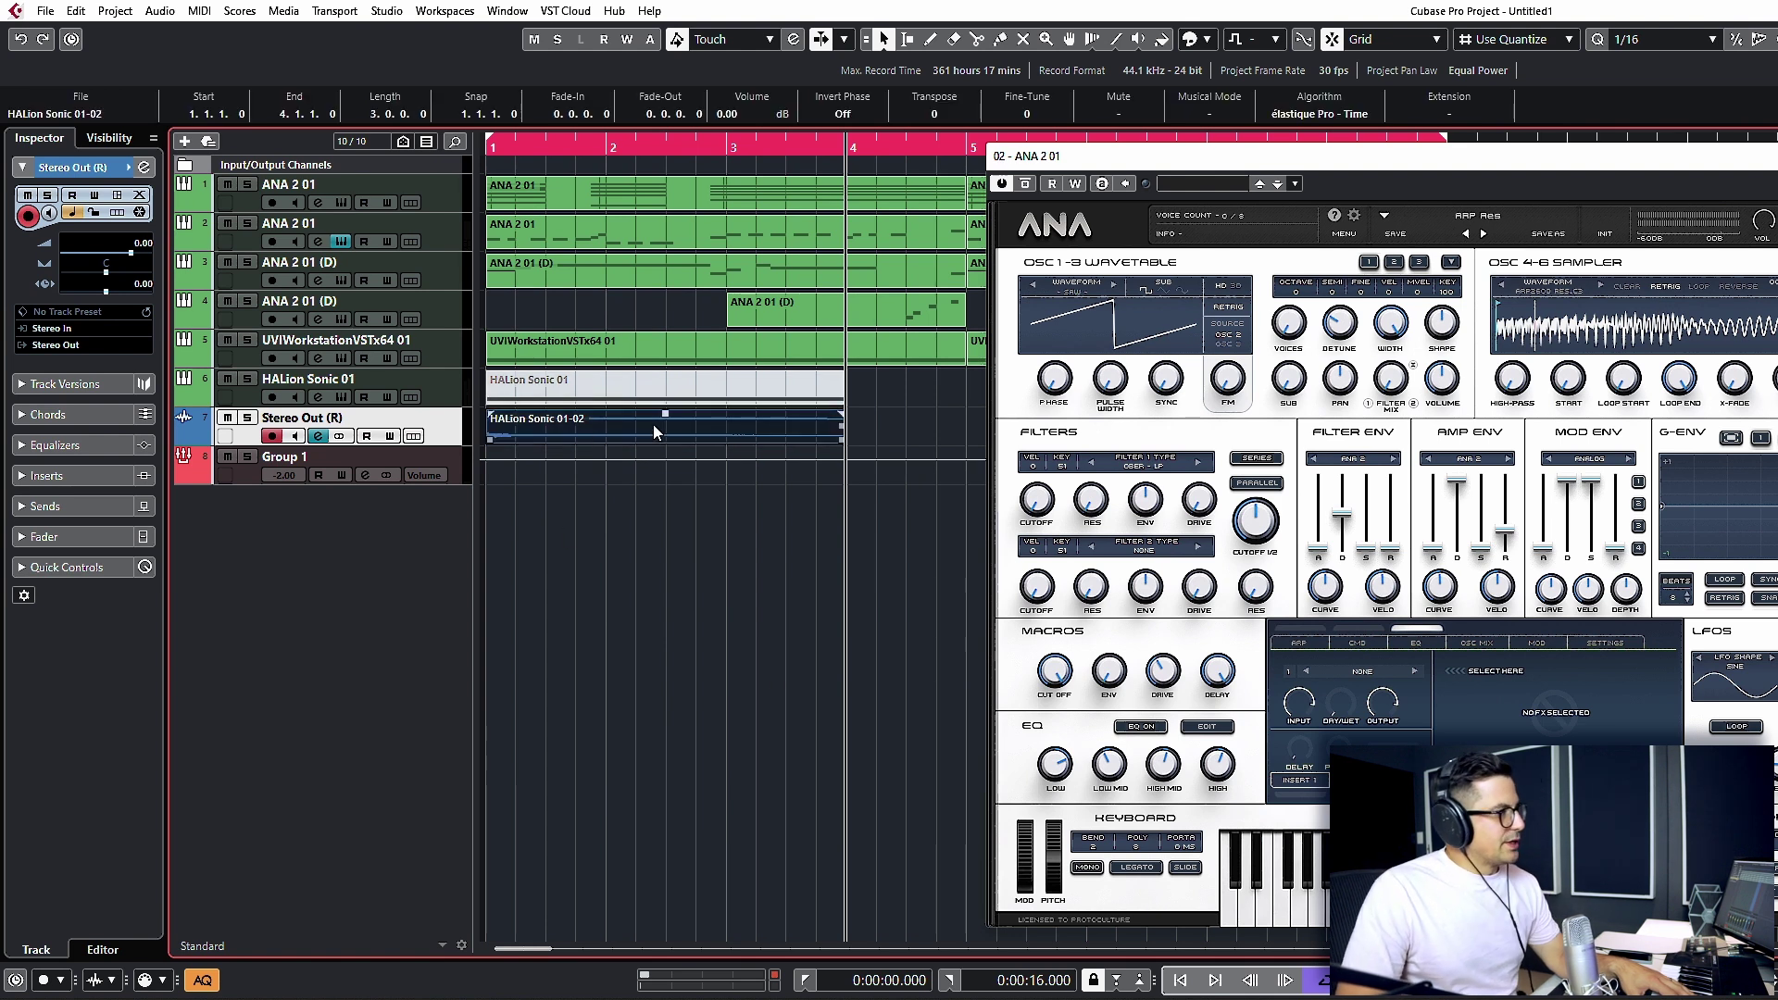
Step: Open the Stereo Out (R) track's channel settings and add Decimort2 in the first insert slot
click(317, 436)
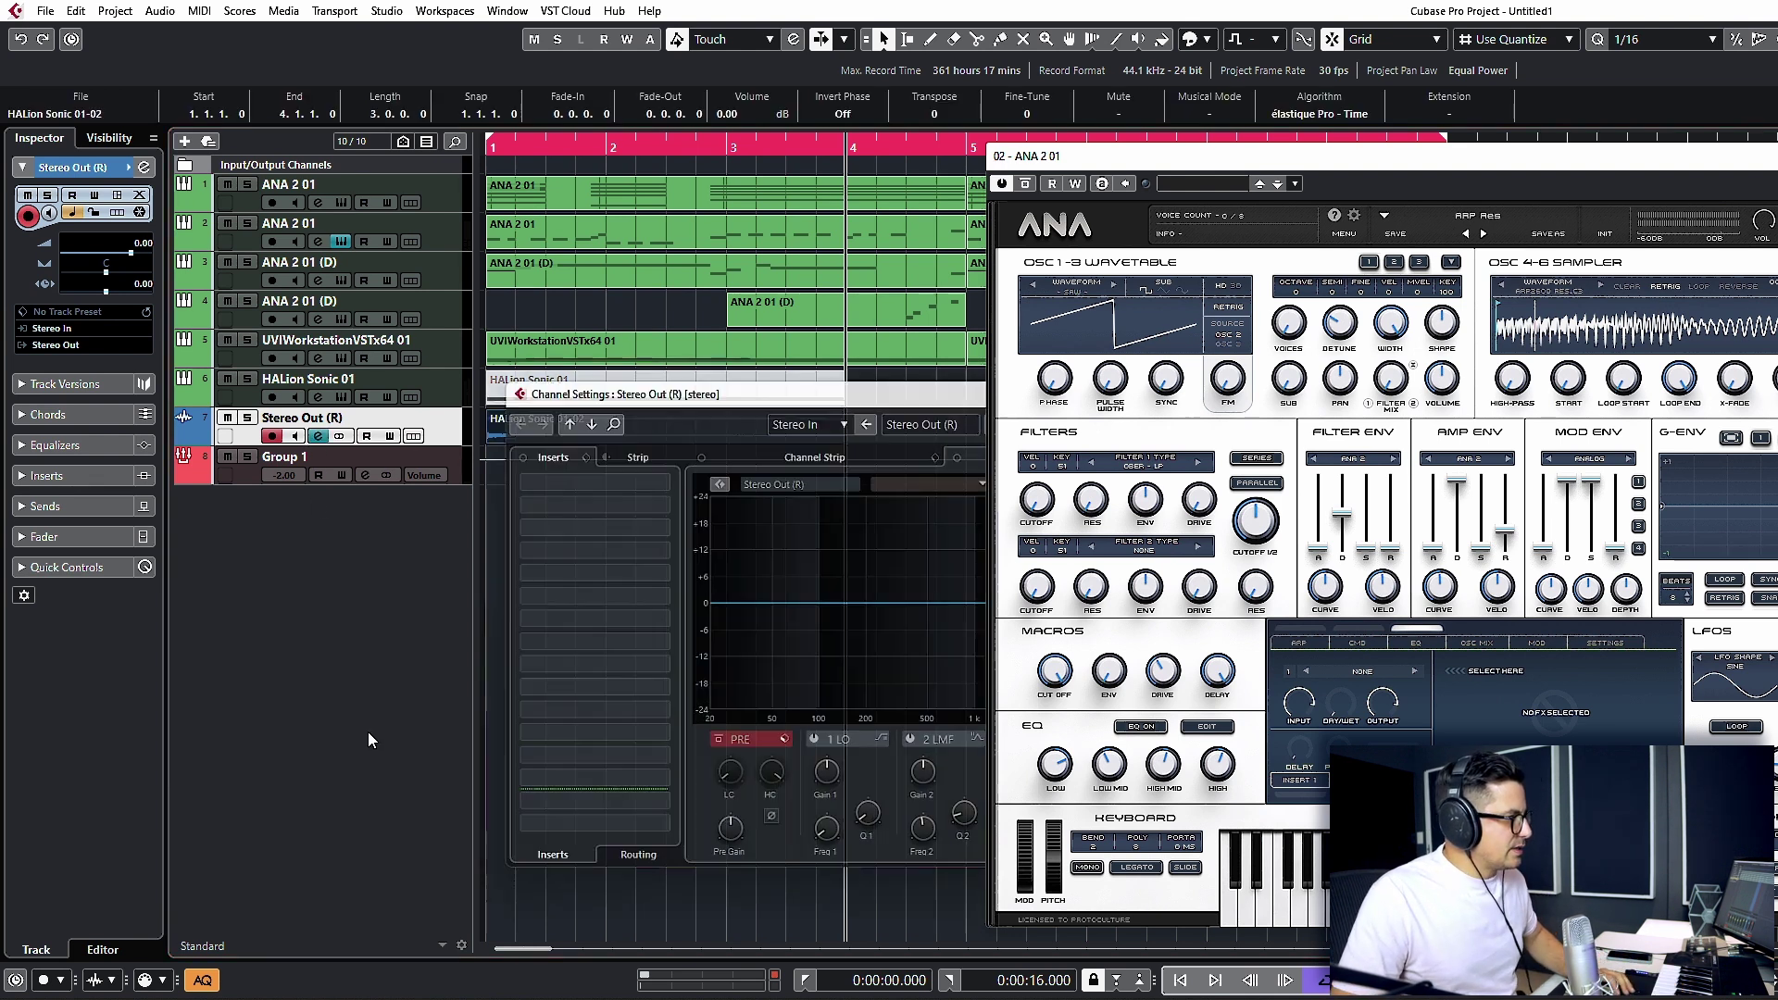
click(576, 476)
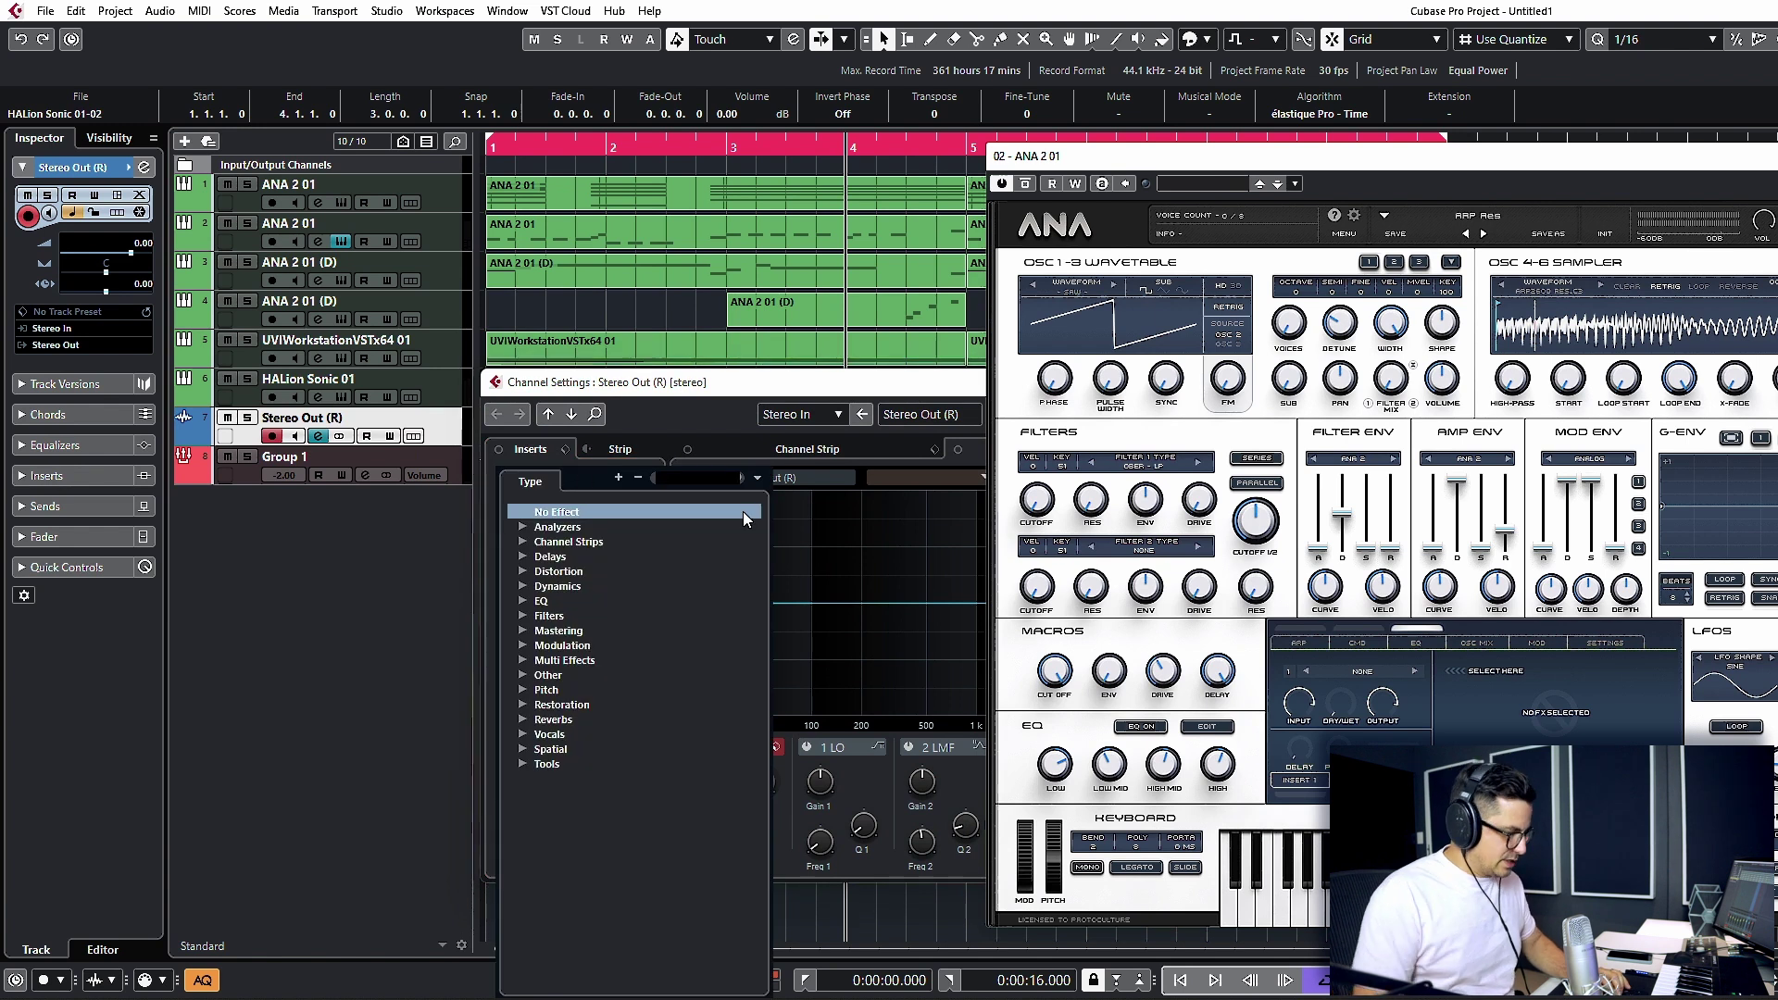
text(dec)
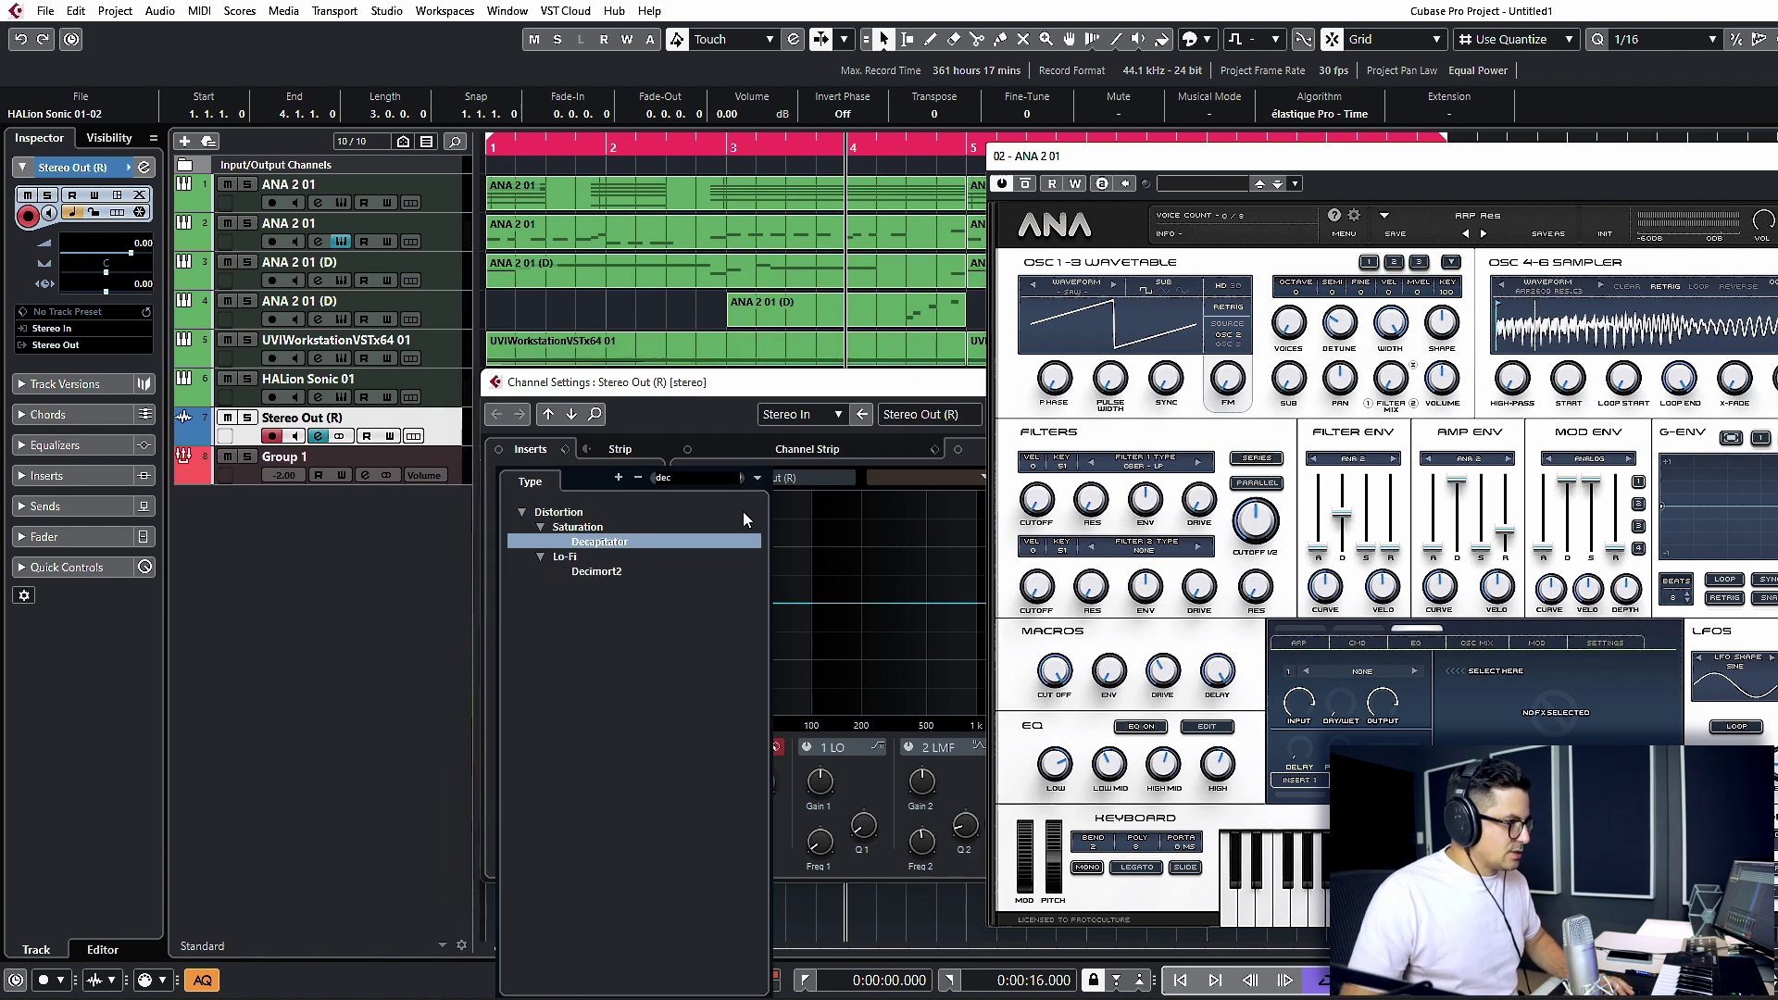
click(635, 567)
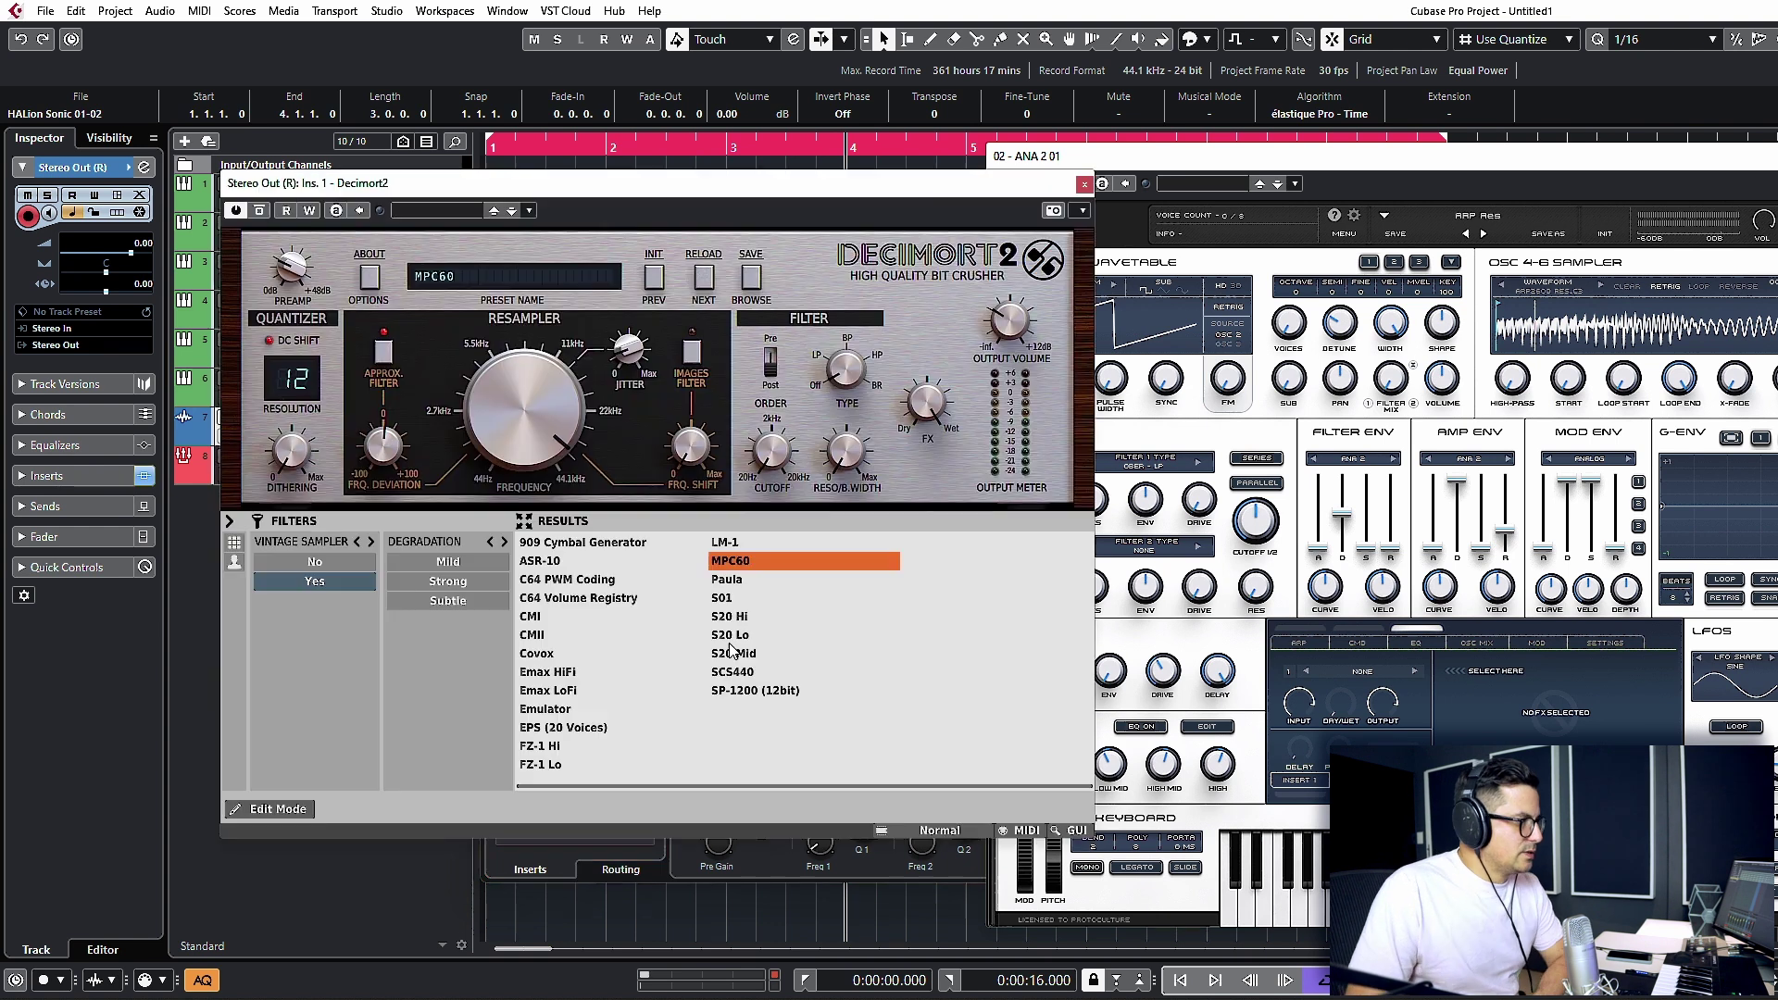
Step: Load the S20 Lo vintage sampler preset in Decimort2 and close the plugin window
click(731, 635)
double_click(746, 637)
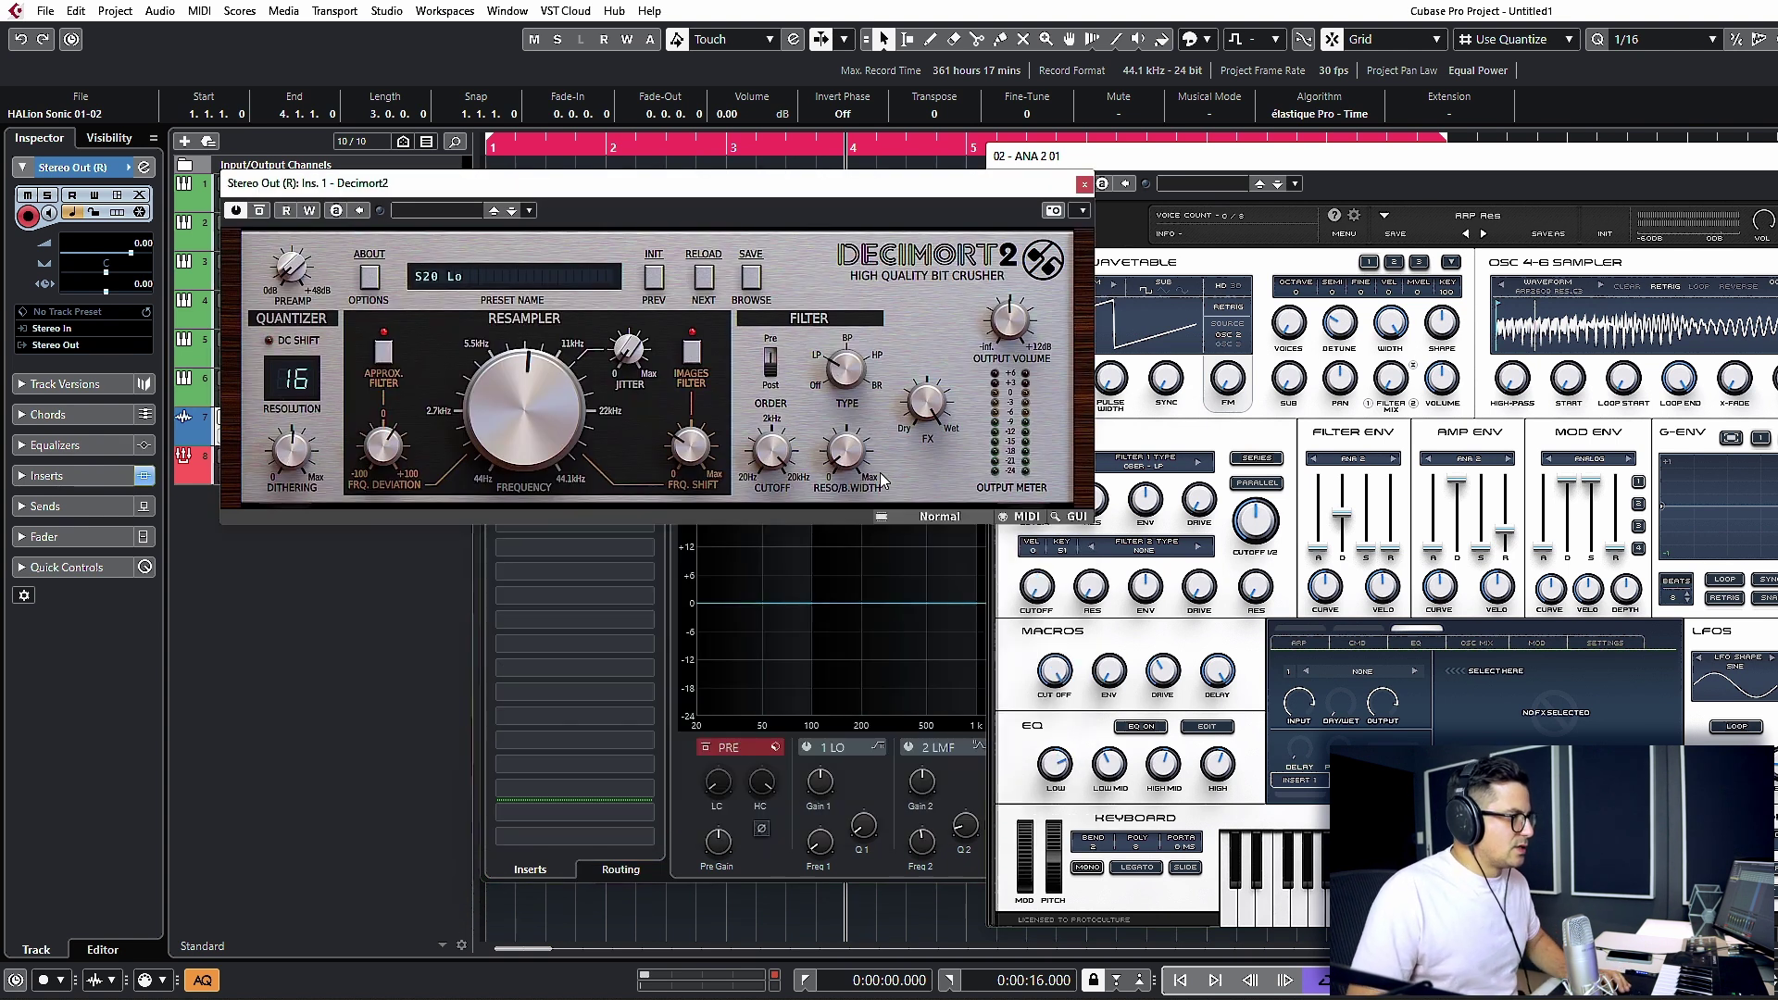
click(1084, 184)
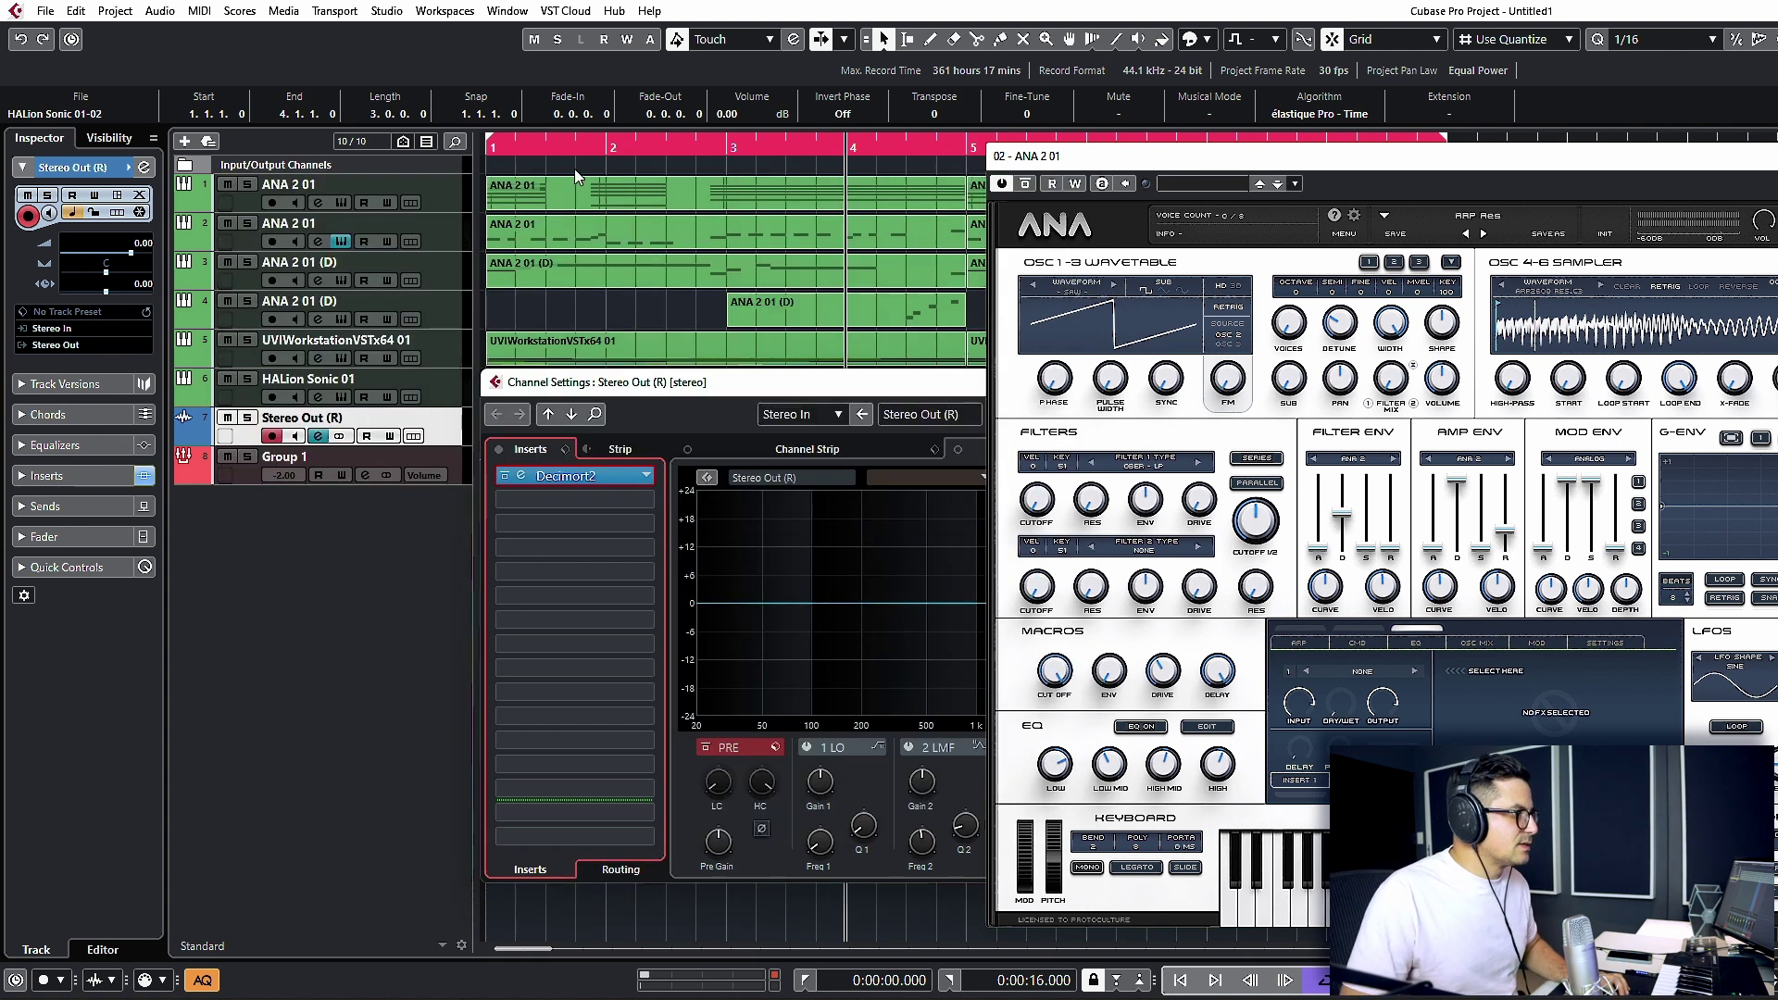
Step: Play back the arrangement to audition the rendered piano through Decimort2, and clear the event selection
click(974, 366)
key(space)
click(750, 613)
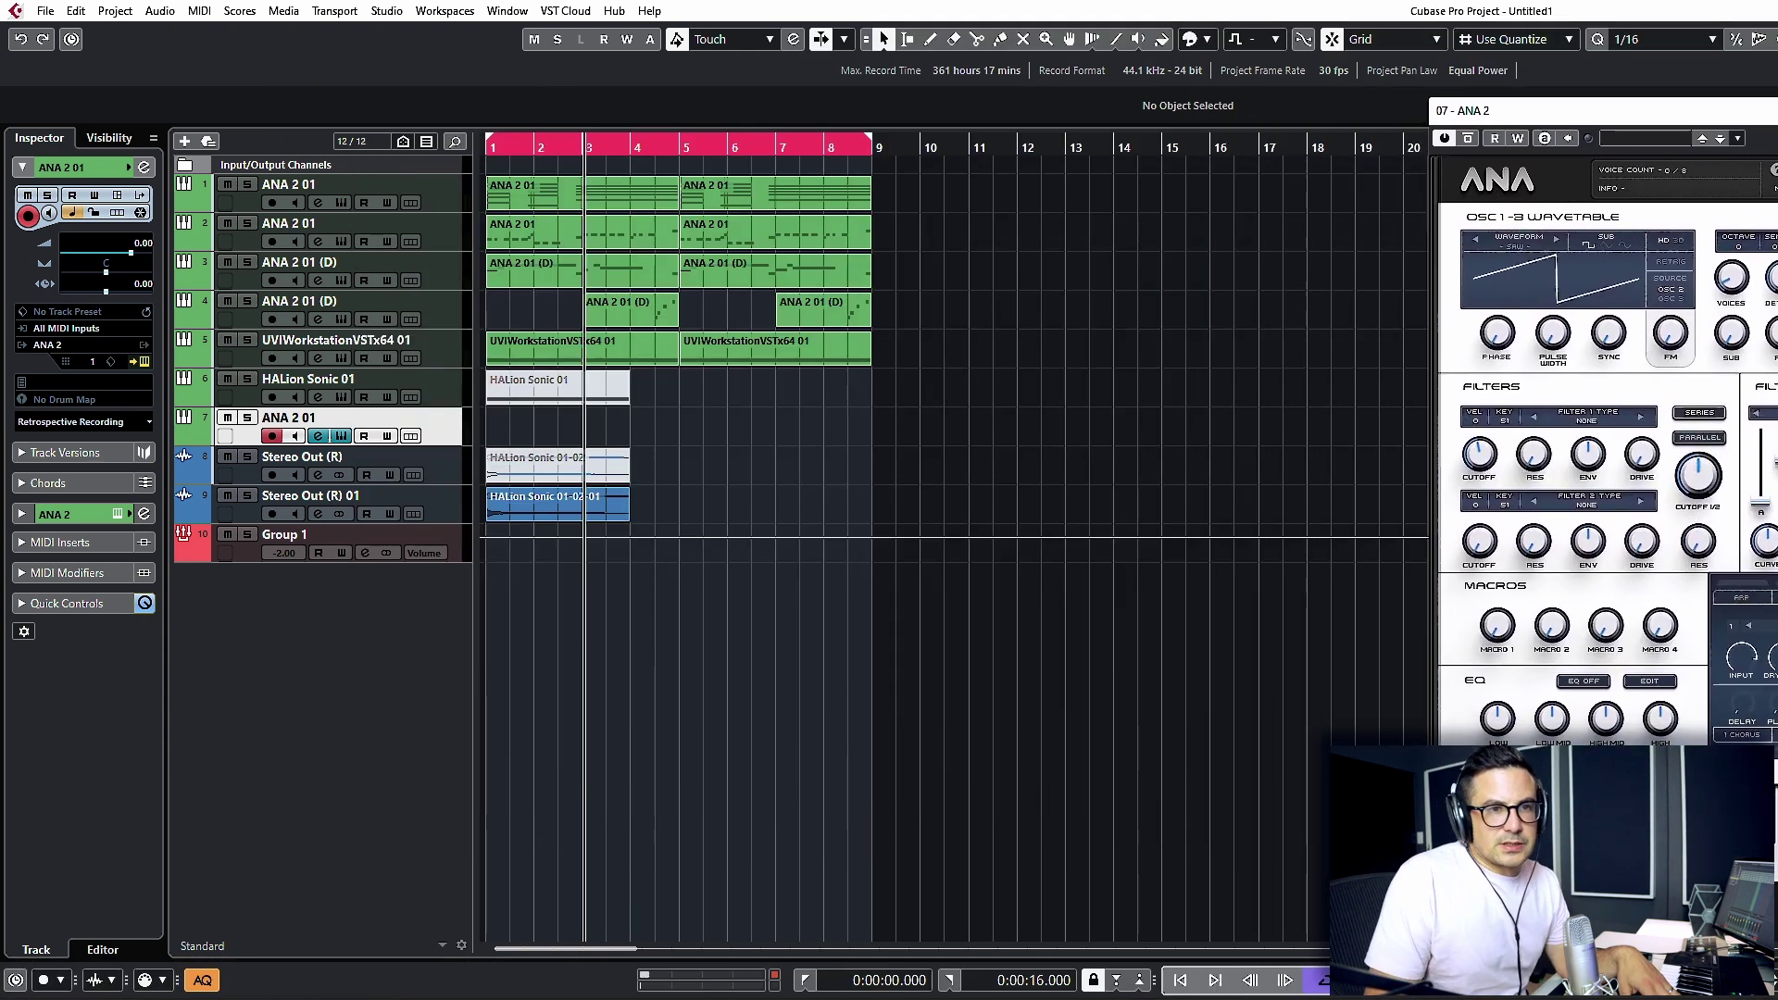
Step: Bring the ANA 2 window fully into view, and turn Loop off and Retrig on for its sampler oscillator
click(879, 30)
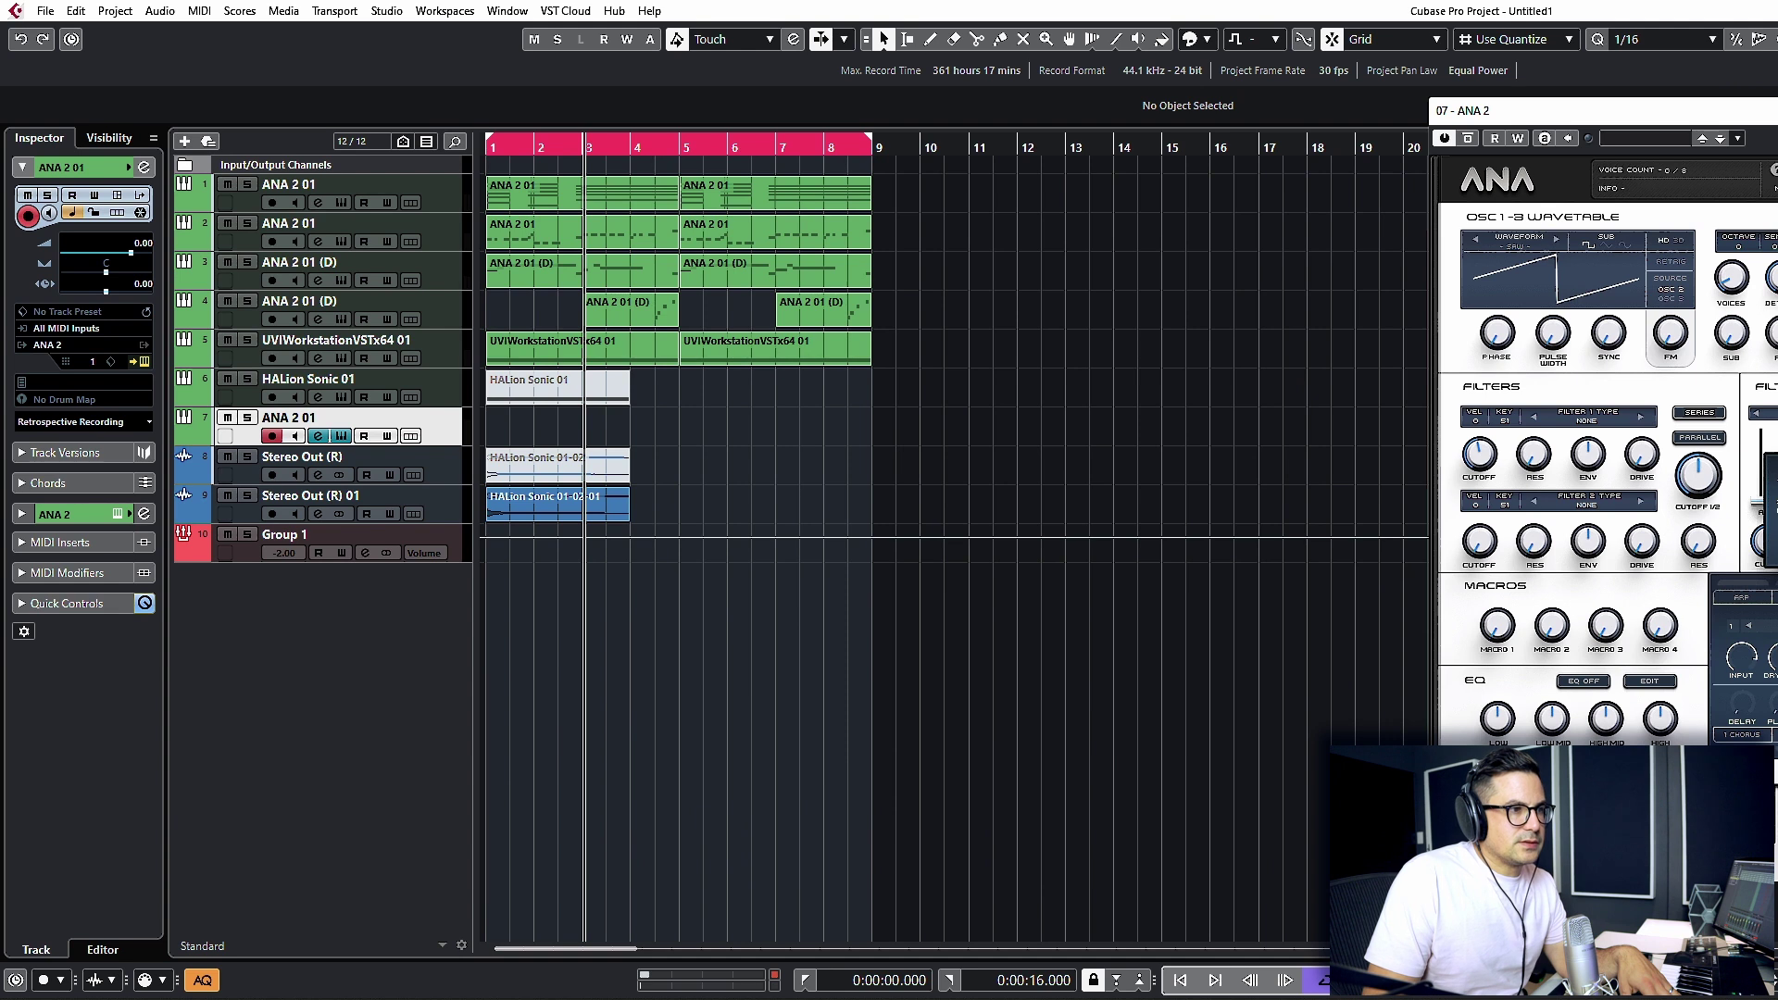
drag(1575, 111, 572, 58)
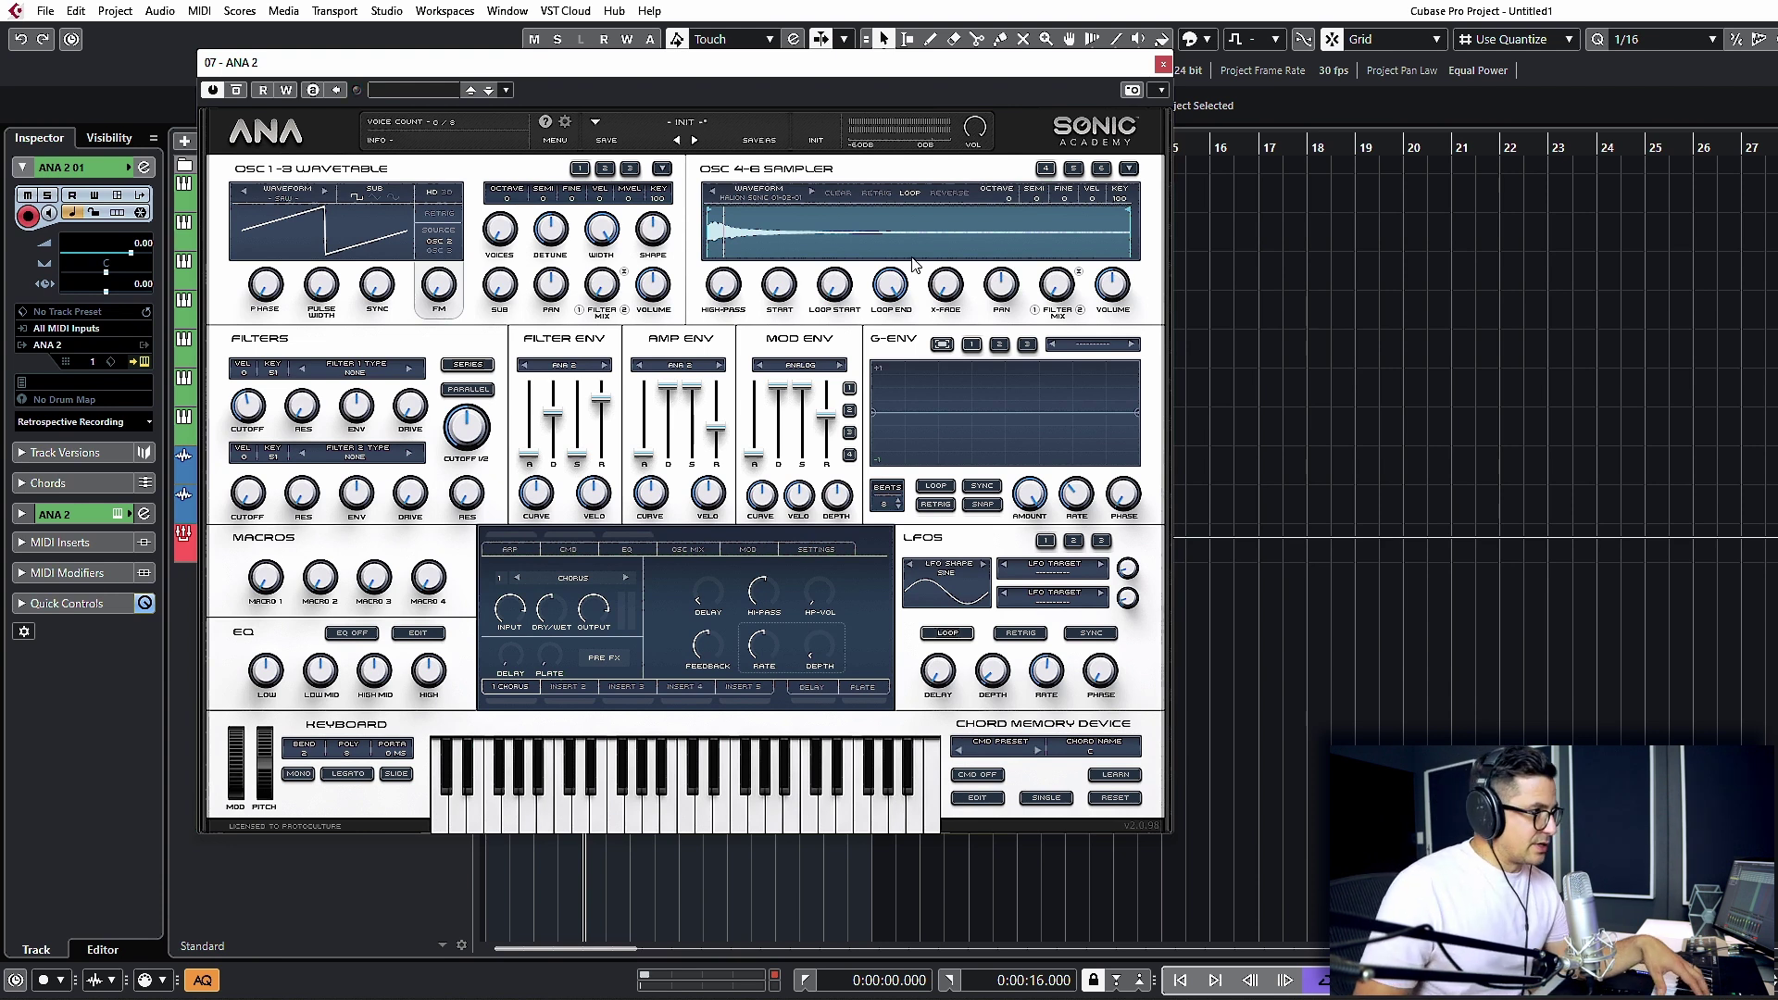
click(910, 193)
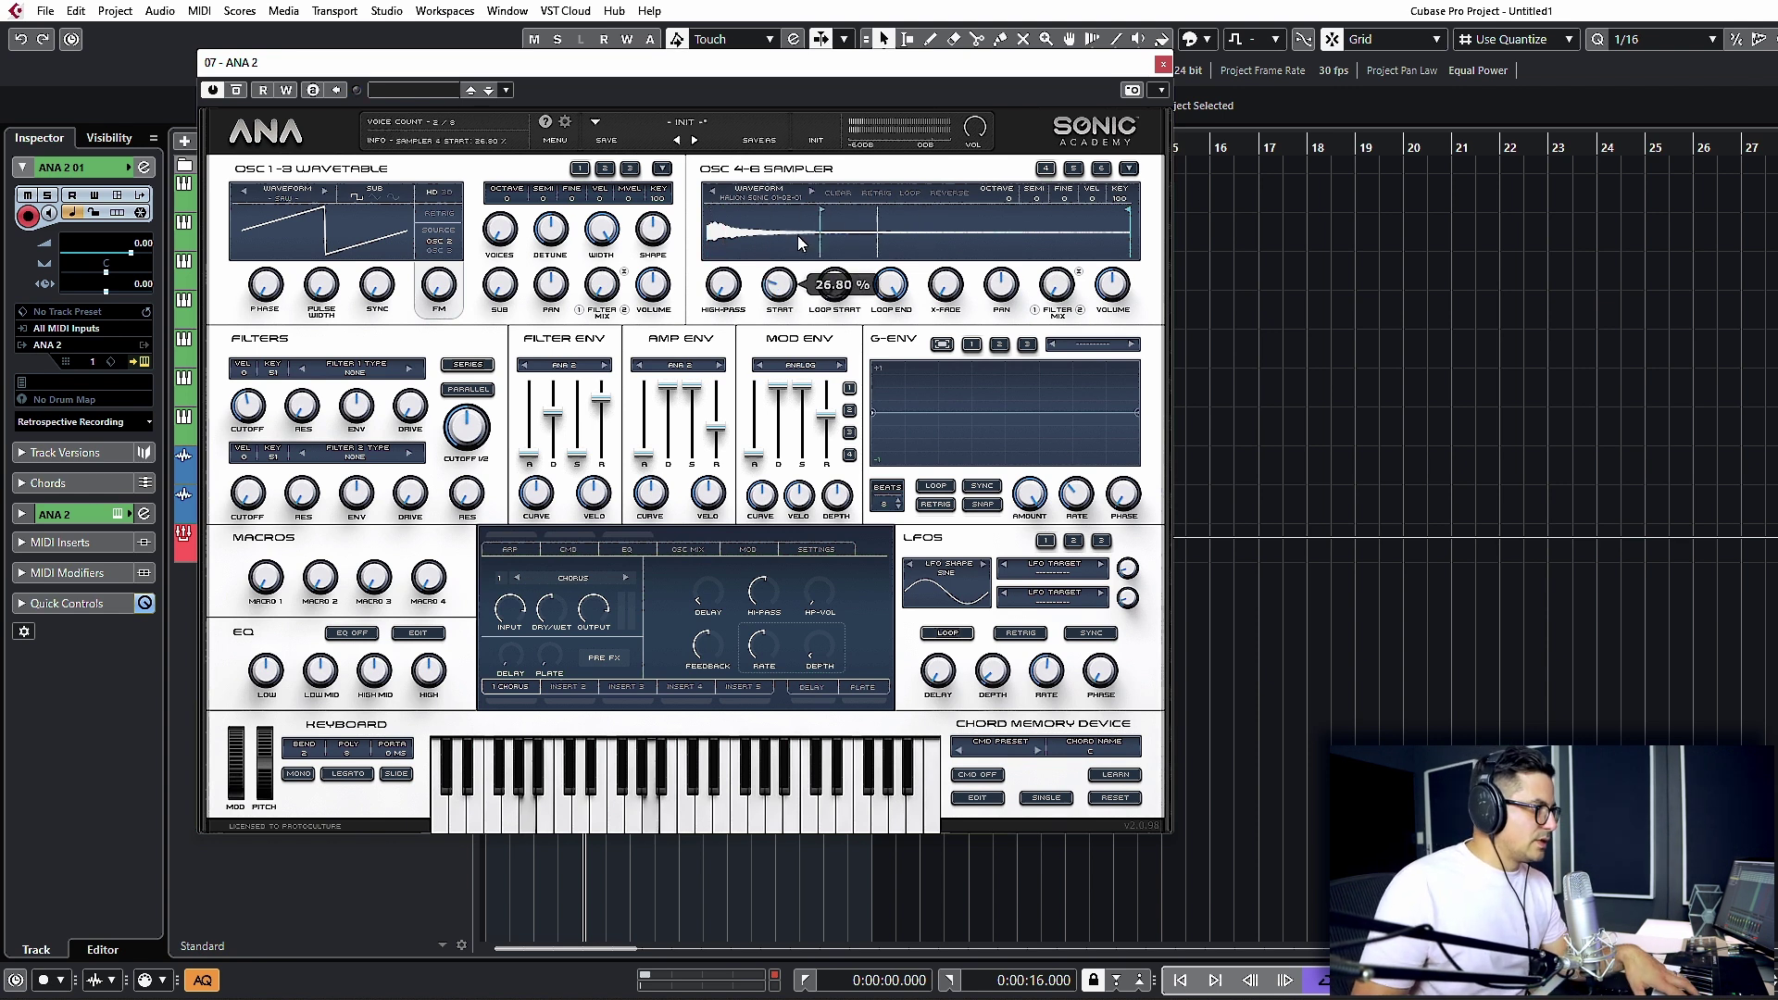
click(875, 195)
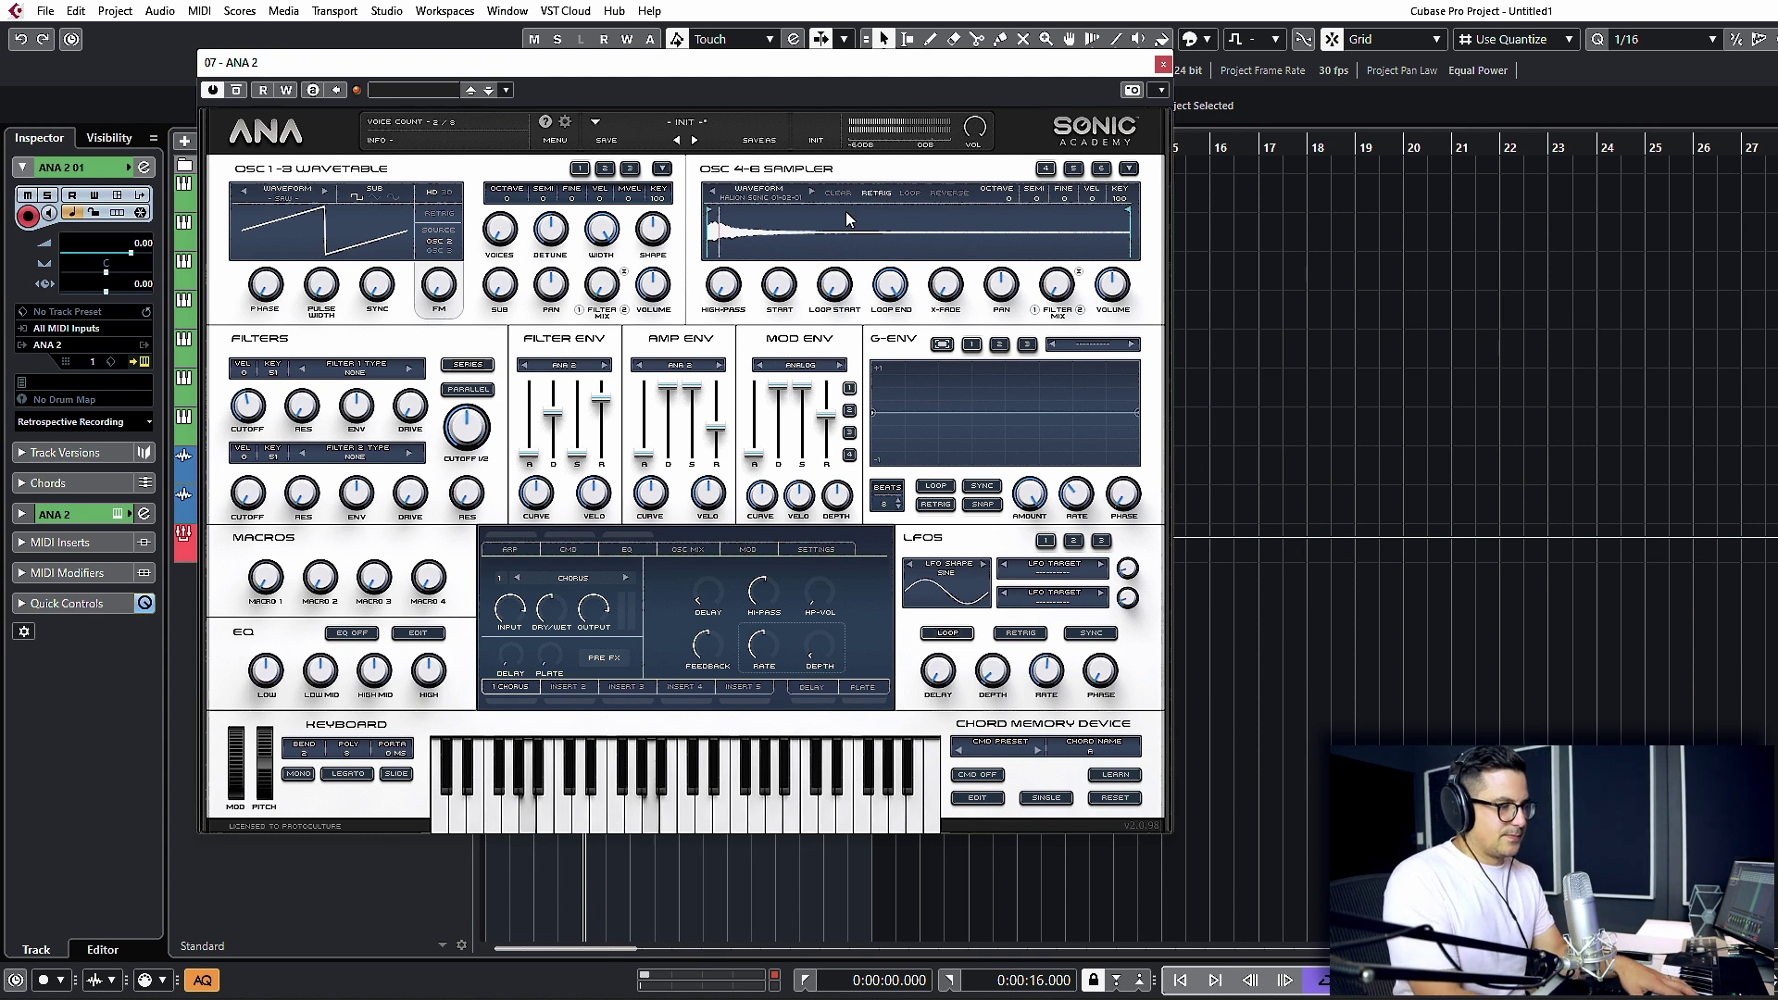